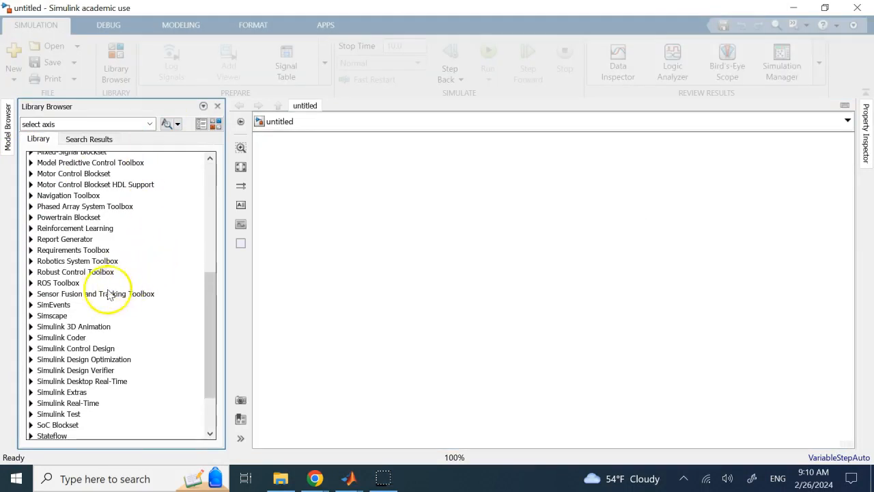
- Add a Chart block from the Stateflow library to the untitled model and open the chart
scroll(113, 293, down, 2)
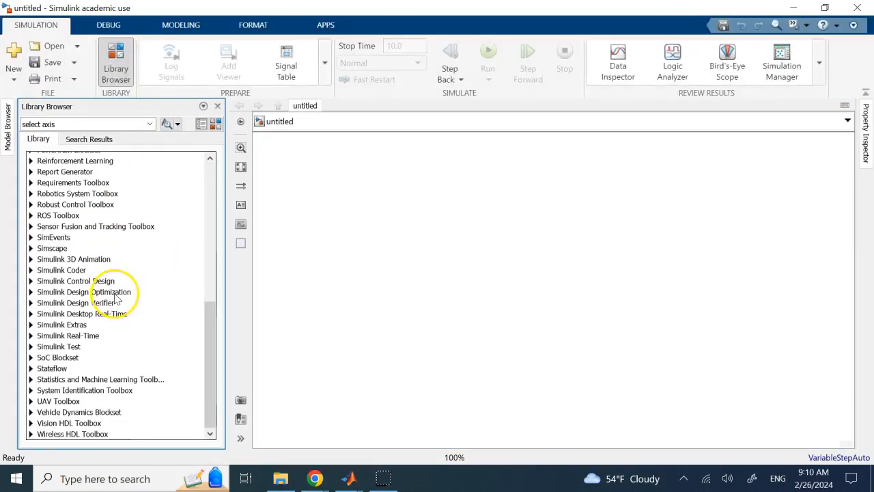
click(30, 368)
scroll(164, 321, down, 2)
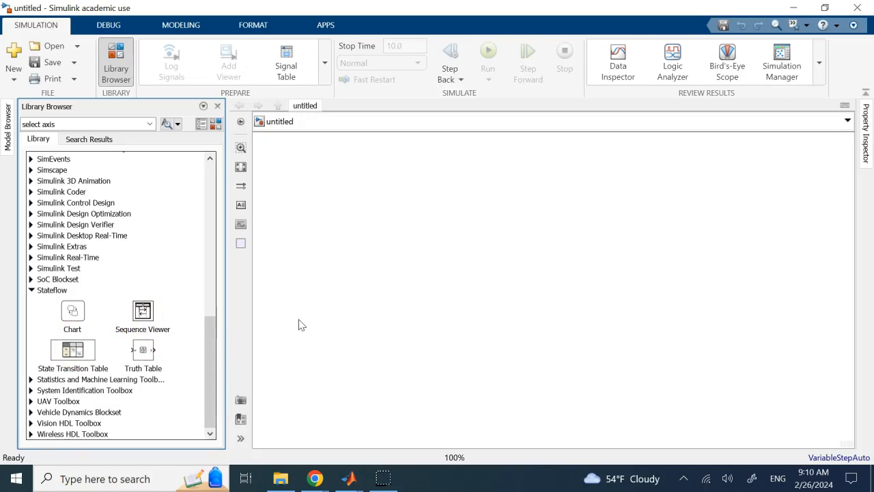
drag(73, 312, 447, 244)
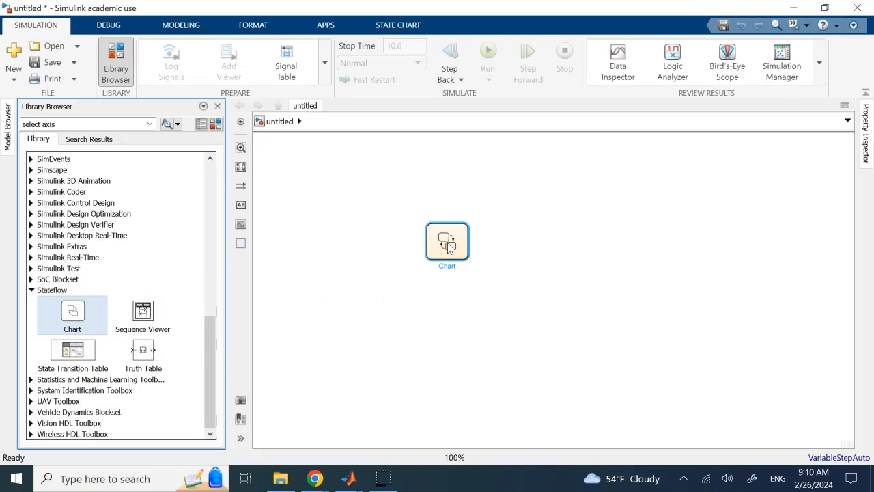
double_click(448, 244)
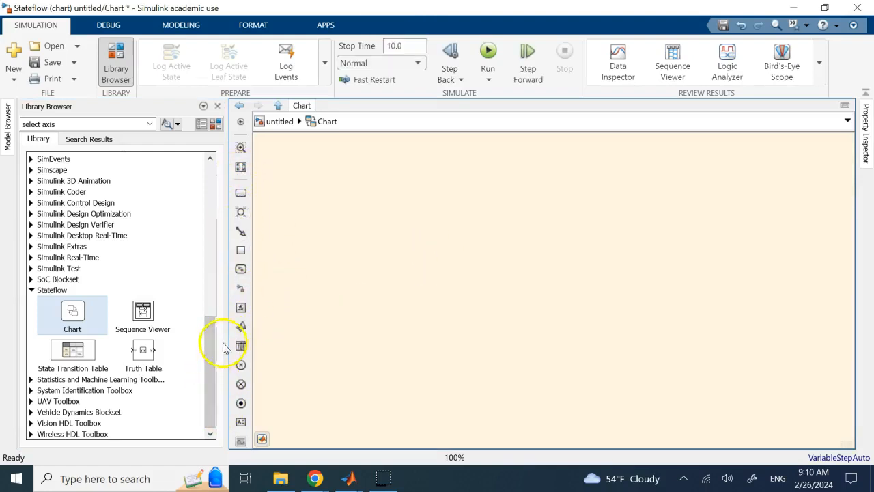
- Narrow the library browser and place an unnamed state with a default transition in the upper part of the chart
drag(225, 336, 86, 307)
click(346, 281)
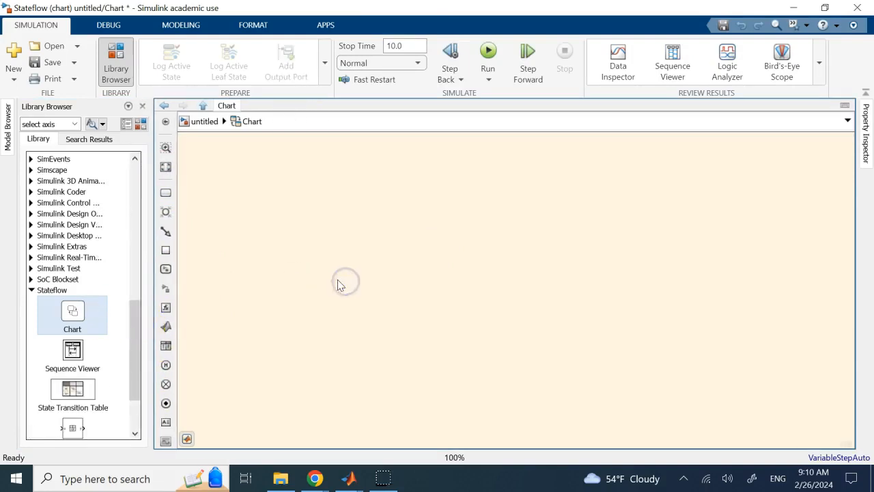
click(171, 193)
click(339, 213)
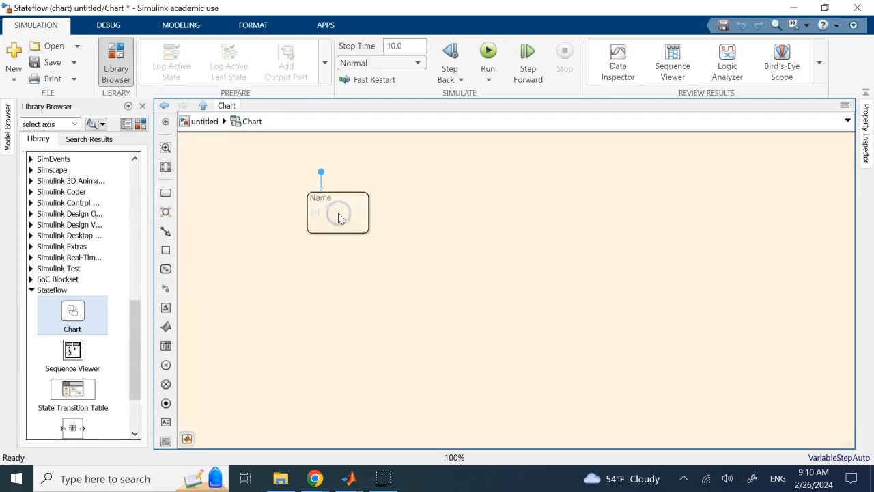
click(321, 200)
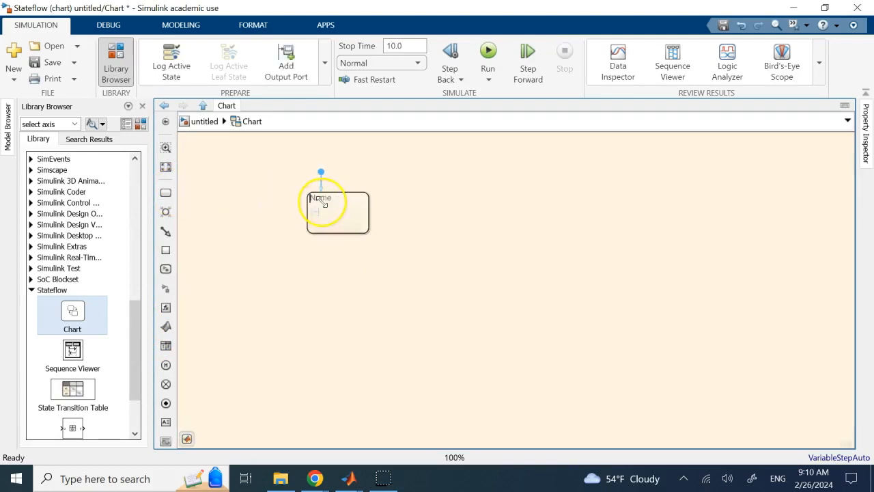
click(315, 214)
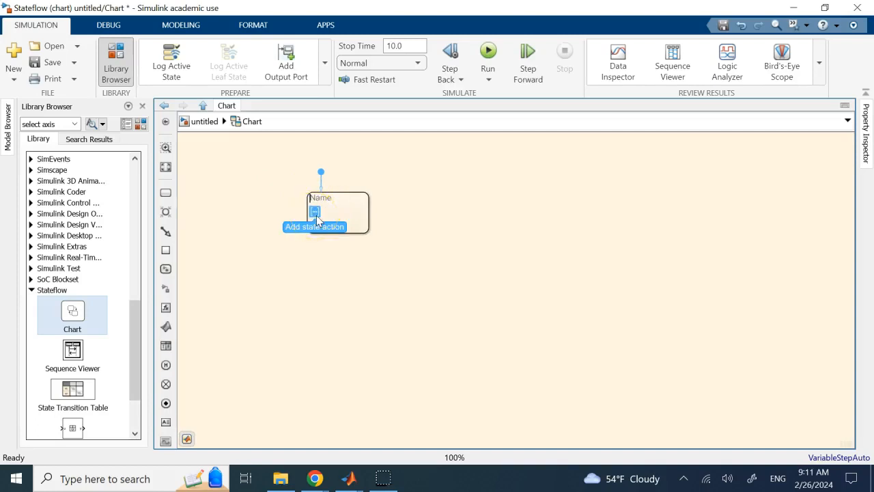
click(332, 205)
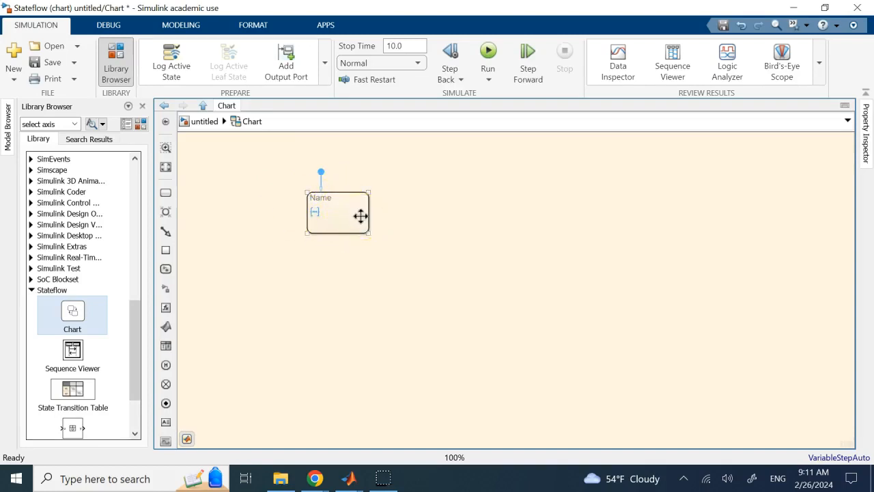
drag(133, 349, 123, 388)
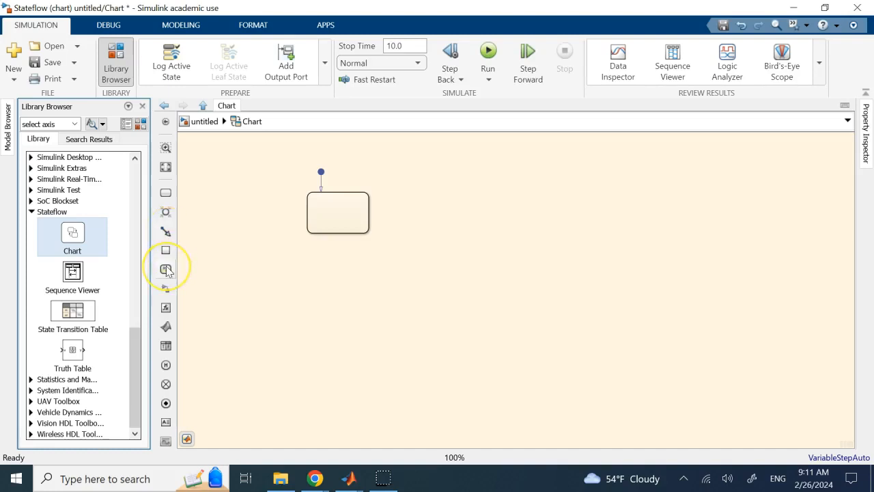
click(165, 289)
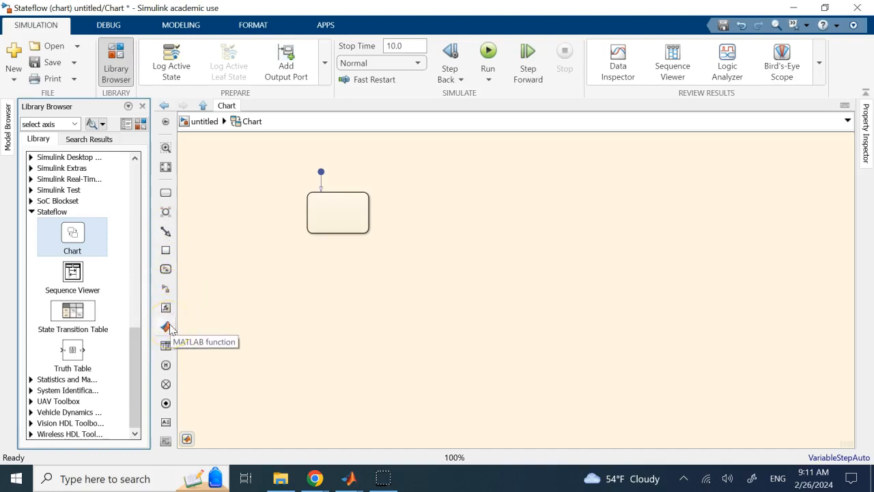
click(168, 346)
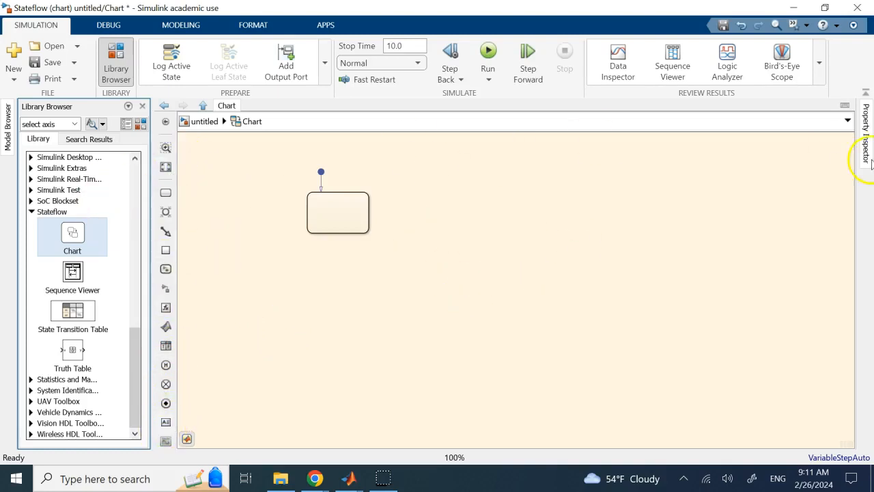
- Review the chart's advanced properties and close the property inspector
click(865, 140)
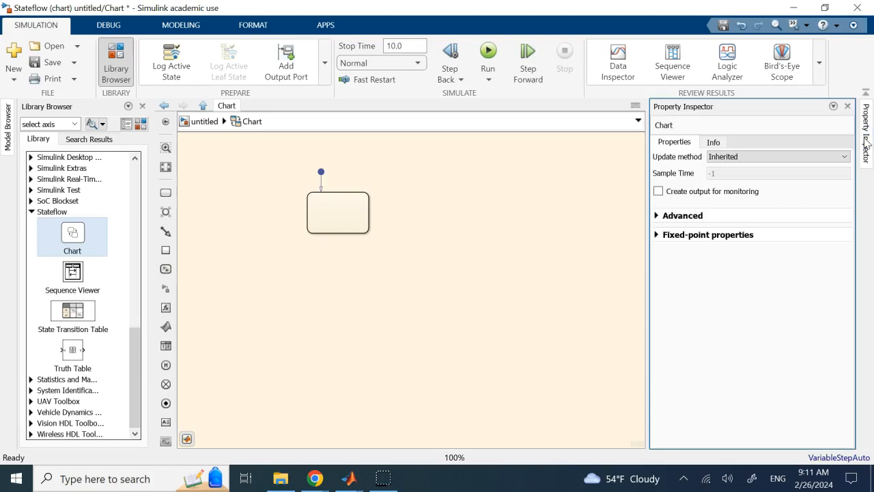
click(656, 217)
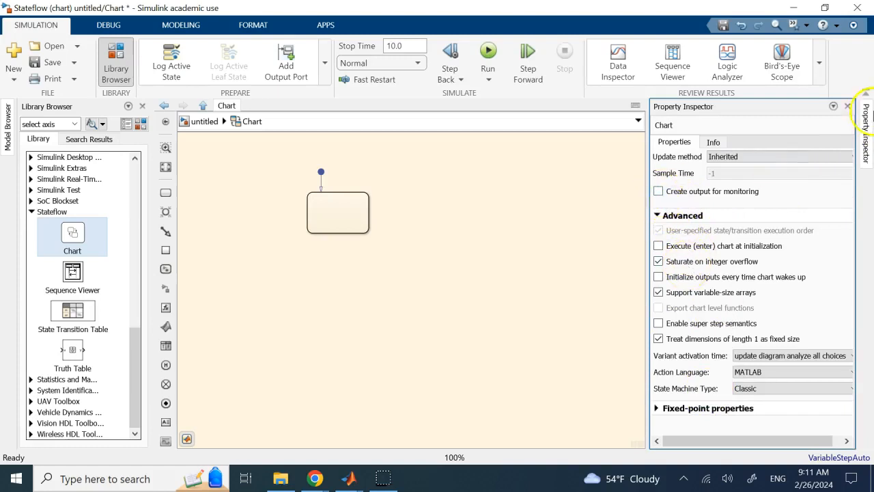
click(848, 106)
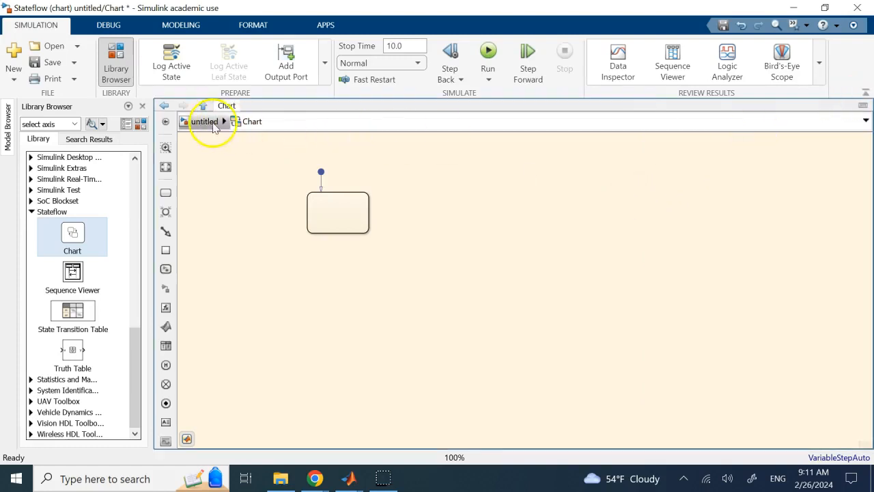
- Switch to the stateflow_demo1 model and narrow its library browser to enlarge the canvas around the robot diagram
click(796, 8)
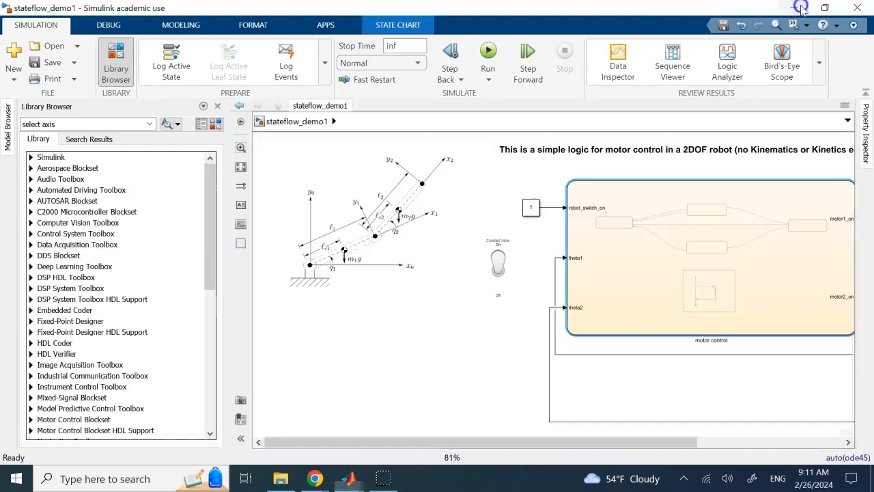
drag(227, 223, 12, 232)
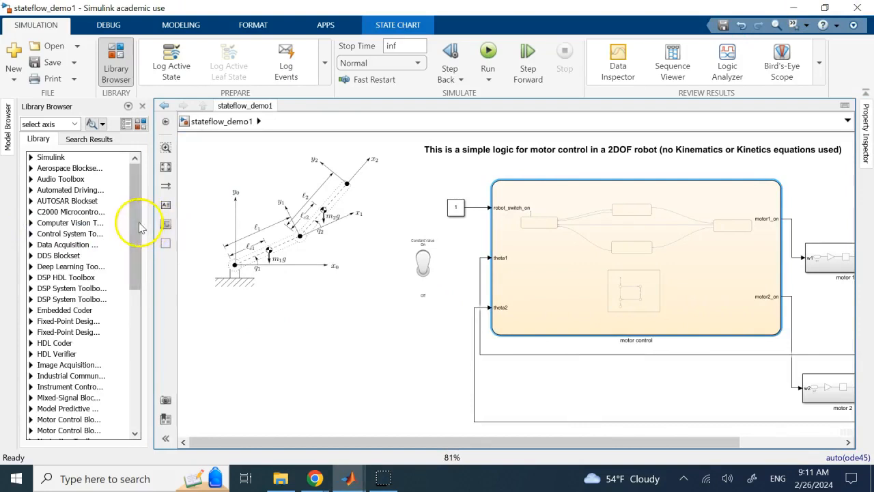
click(233, 246)
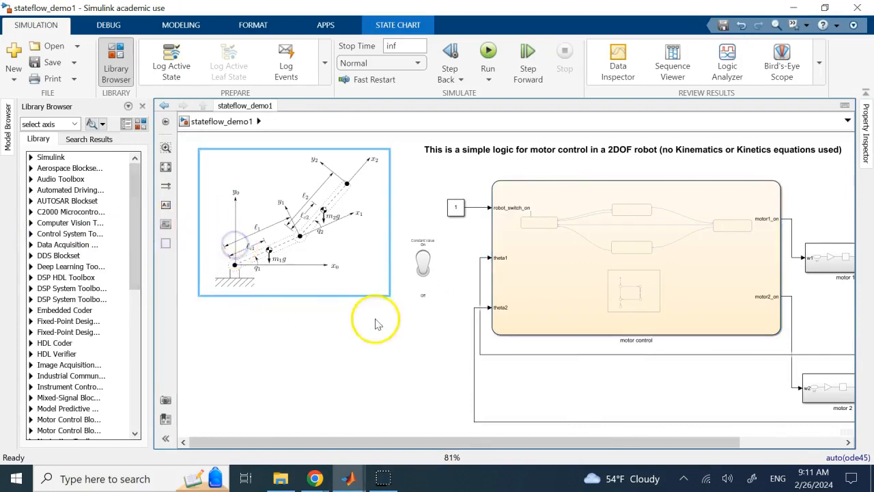
click(379, 320)
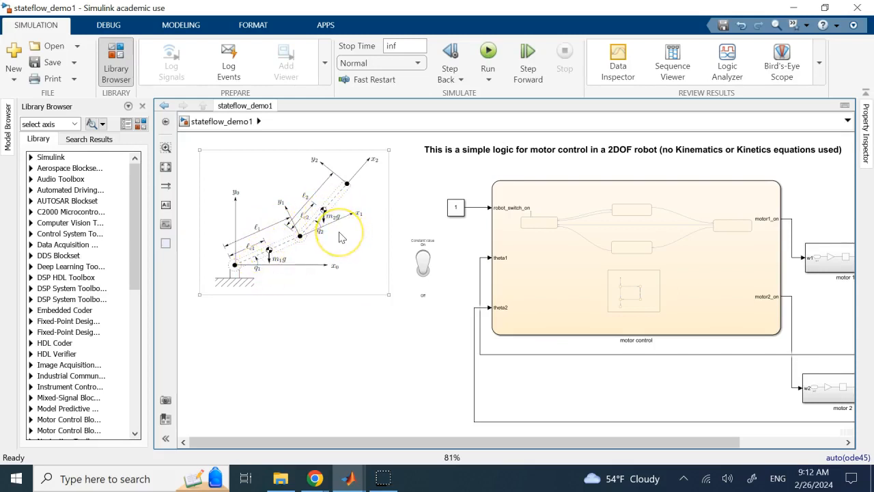
click(254, 315)
double_click(235, 309)
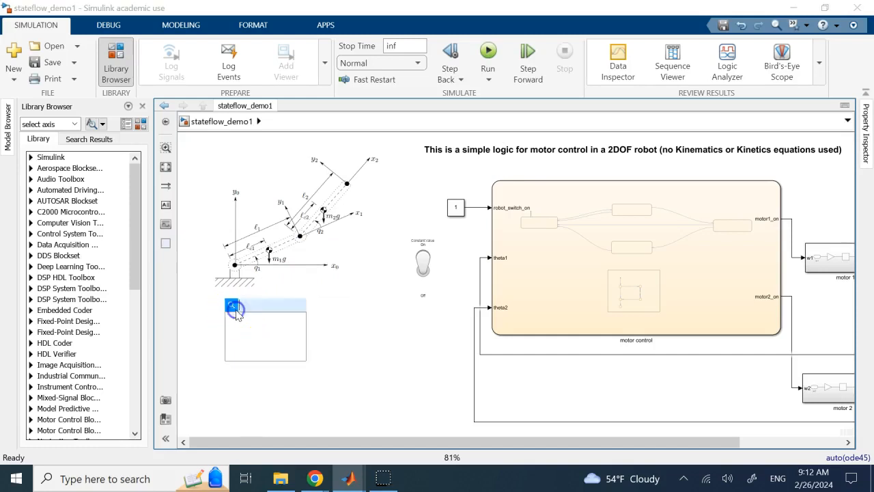
click(410, 338)
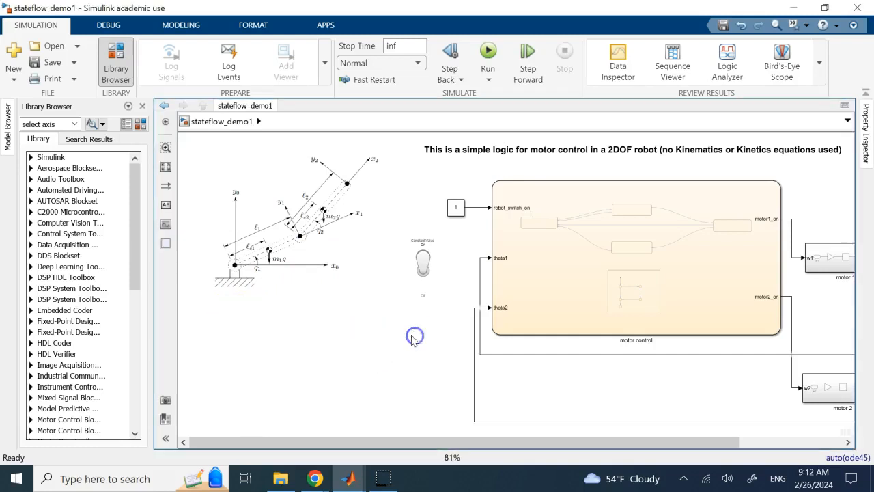
- Add a text annotation reading "if switch is one" below the robot diagram
click(163, 206)
click(216, 313)
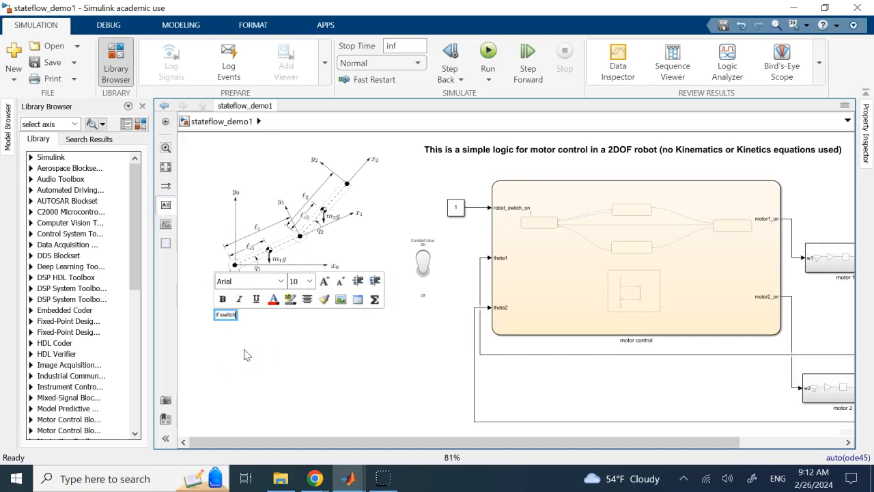
click(422, 260)
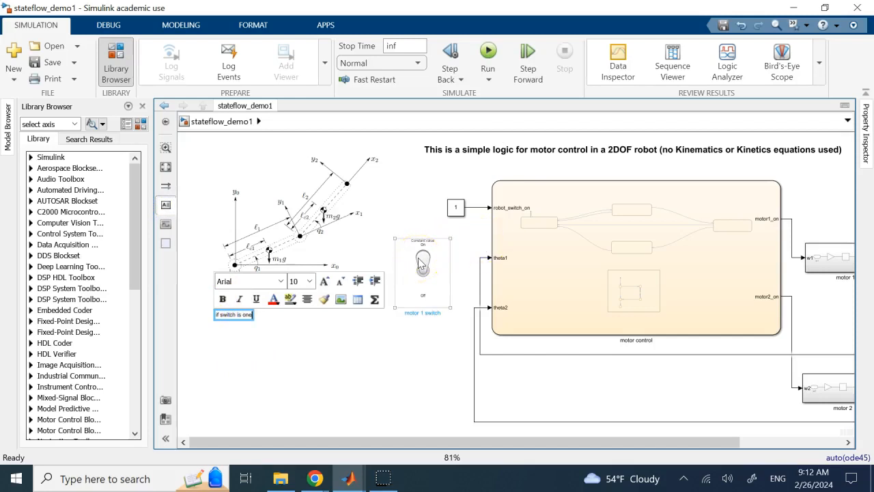
- Find the Toggle Switch block in Simulink's Dashboard library
click(31, 157)
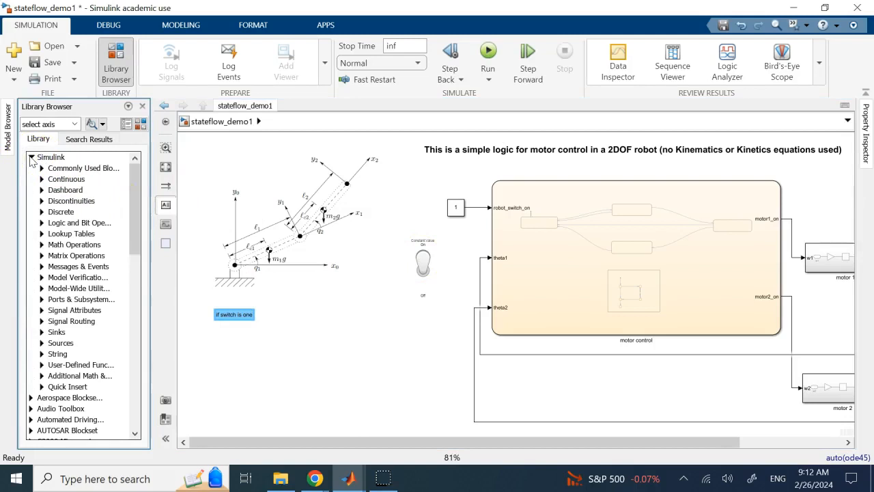
click(42, 190)
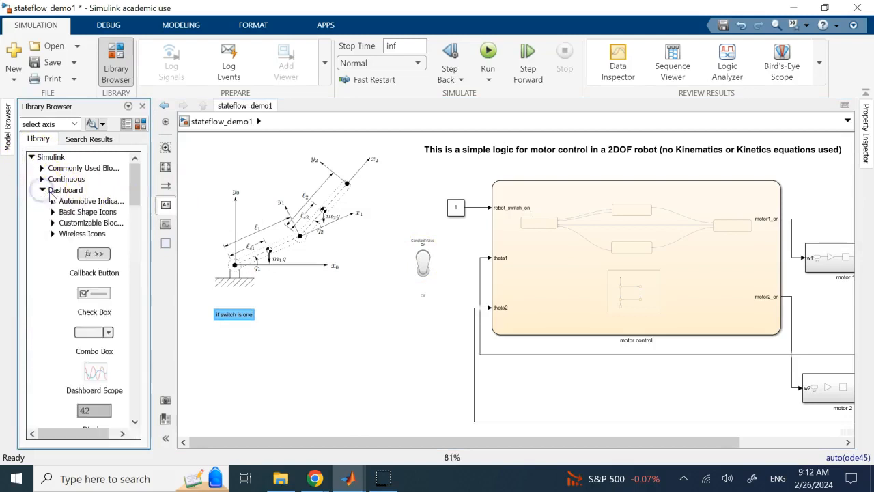
scroll(90, 256, down, 12)
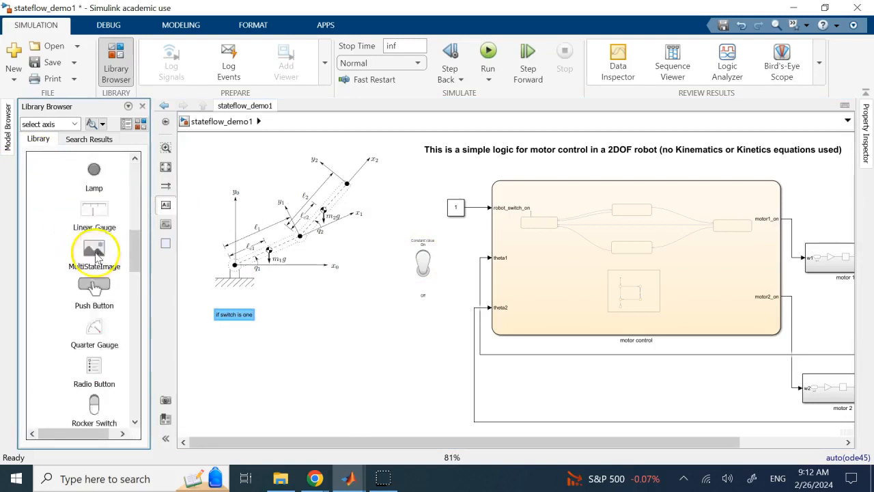
scroll(96, 258, down, 10)
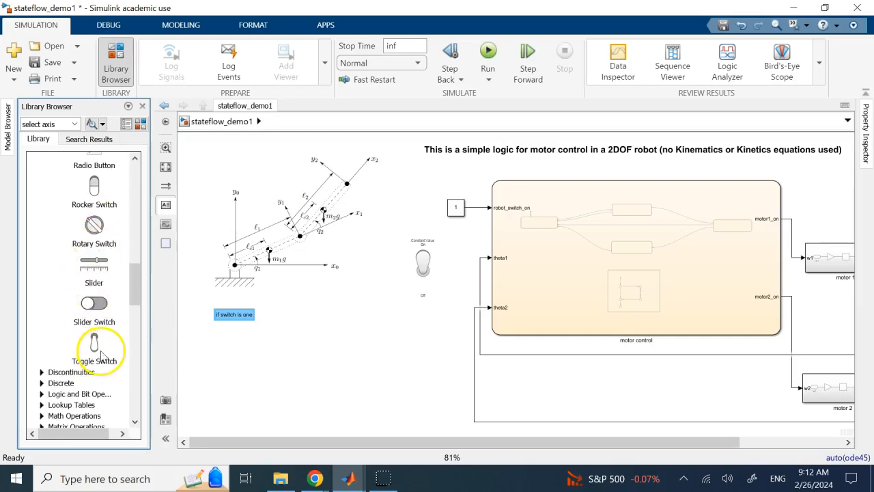
- Reword the annotation as "if robot switch is on and q1(theta1)<1.2 rad, motor 1 must be turned on" and add a line break
click(230, 159)
click(251, 318)
click(213, 321)
text(robot)
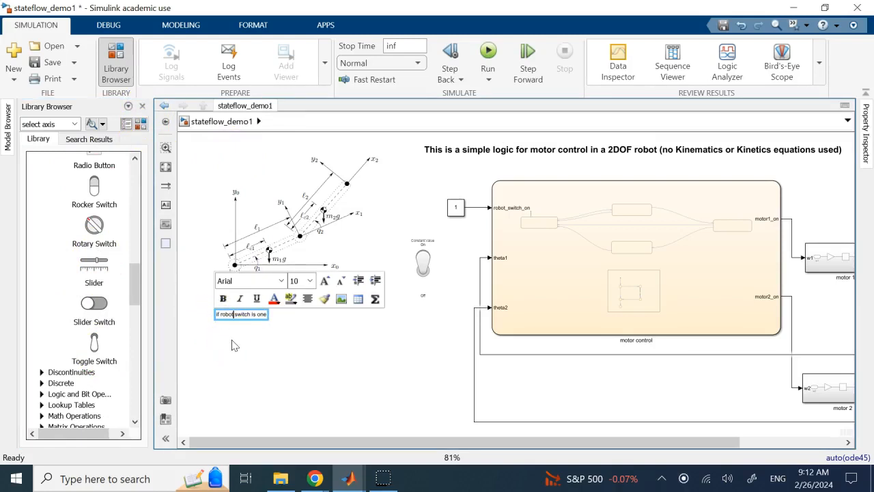
click(263, 315)
key(Right)
text(and)
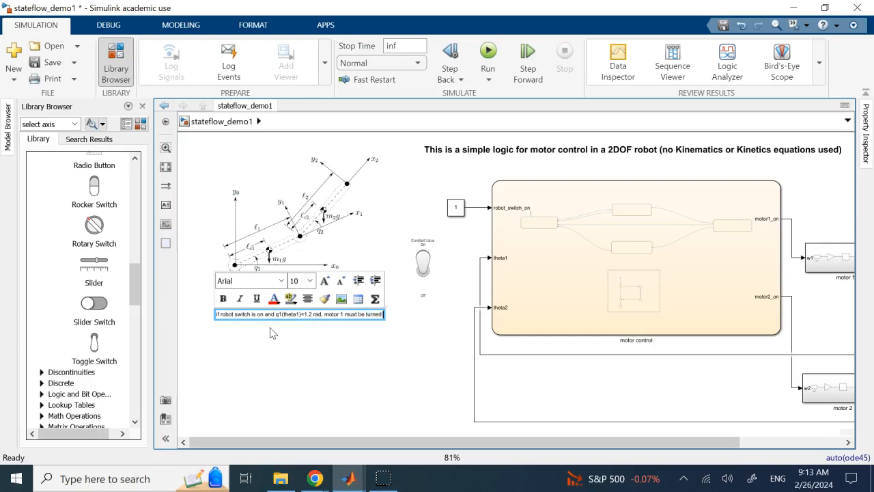
key(Return)
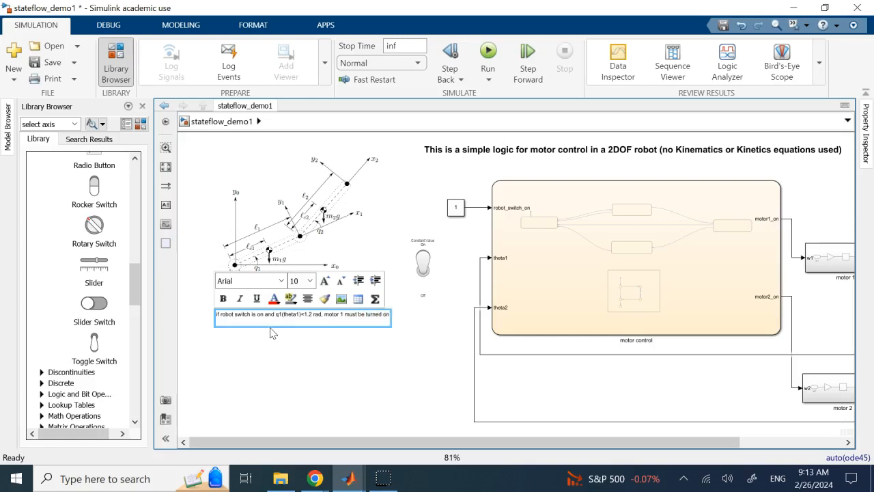
- Format all of the annotation's text as 14-point bold
click(269, 311)
click(267, 319)
click(231, 323)
triple_click(231, 324)
click(310, 280)
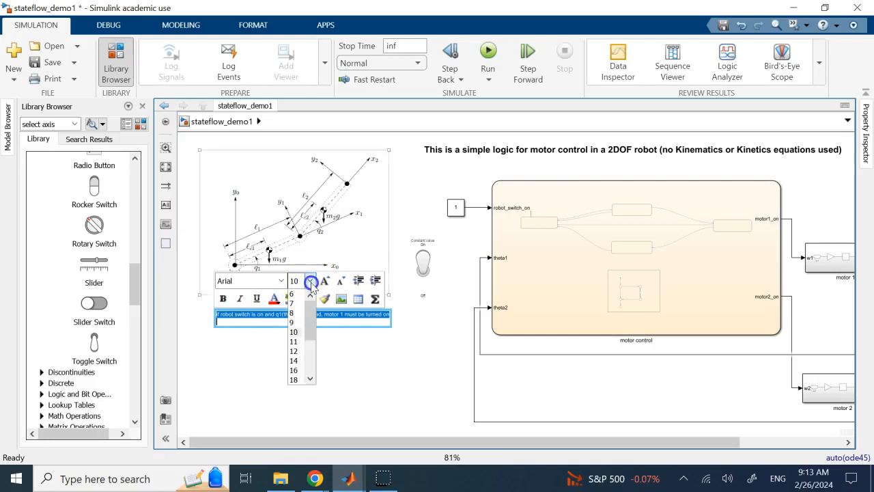
click(294, 360)
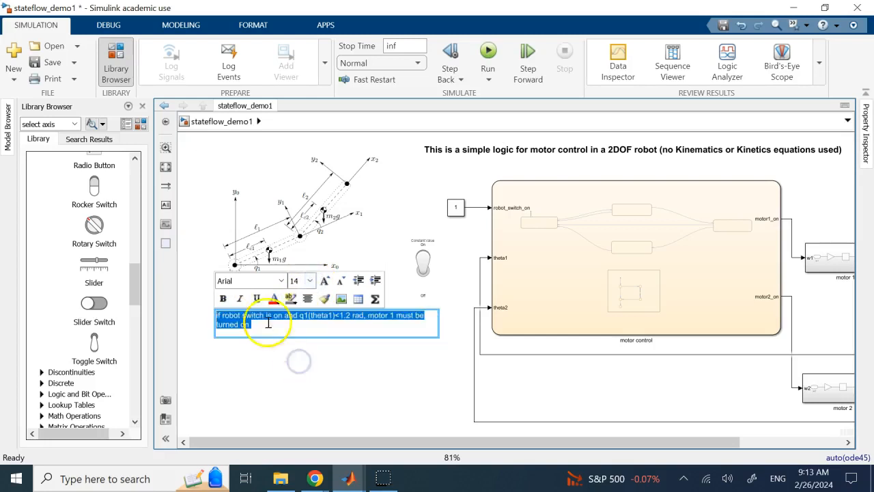
click(222, 299)
click(441, 331)
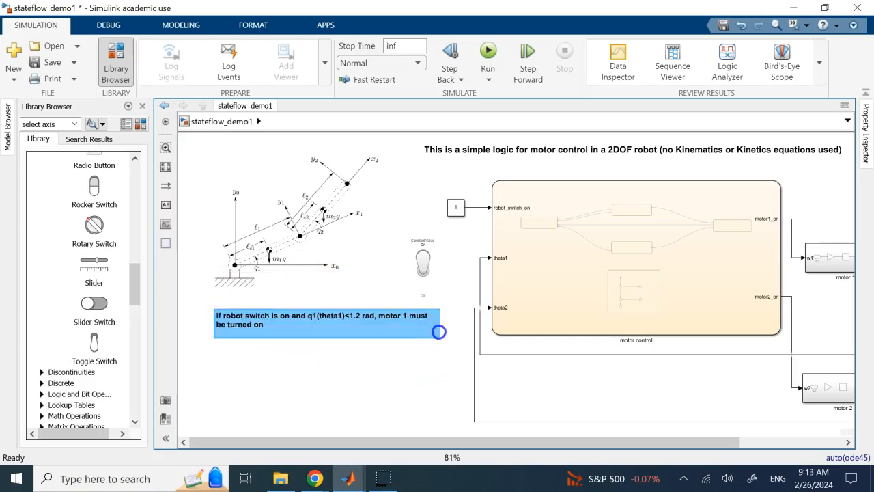
- Widen the annotation so its sentence fits on one line and move it clear of the motor control chart
click(432, 372)
click(410, 321)
drag(440, 333, 502, 339)
drag(383, 320, 349, 317)
click(422, 342)
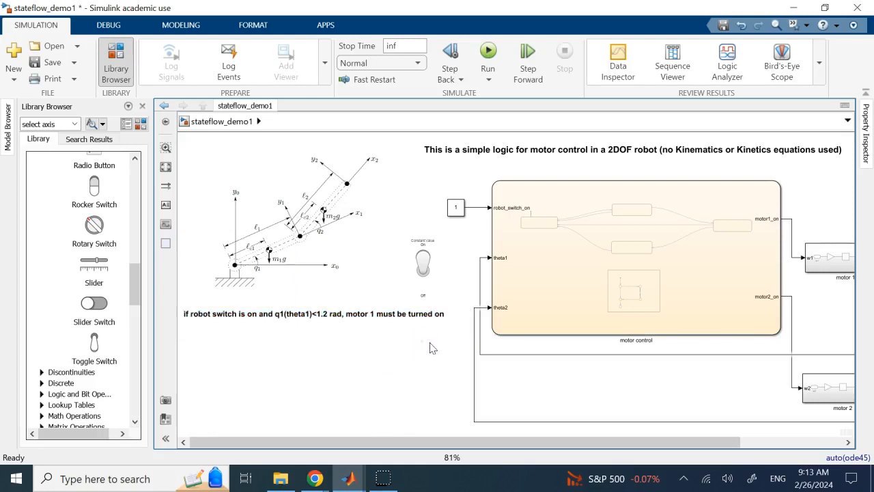
- Add a line to the robot logic annotation reading "if theta1>0.8, turn motor 2 on"
click(446, 318)
text(if theta1)
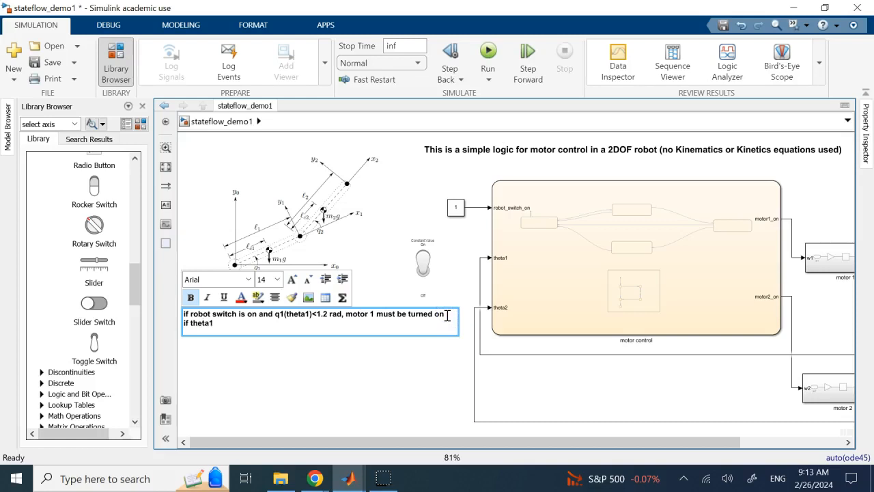
text(>0.8)
text(, turn morot)
key(BackSpace)
key(BackSpace)
key(BackSpace)
text(tor 2 o)
text(n )
- Add the annotation line "when theta1>=1.2, turn motor 1 off" and begin a new line
text(when)
text( theta1)
text(>)
text(=1.2)
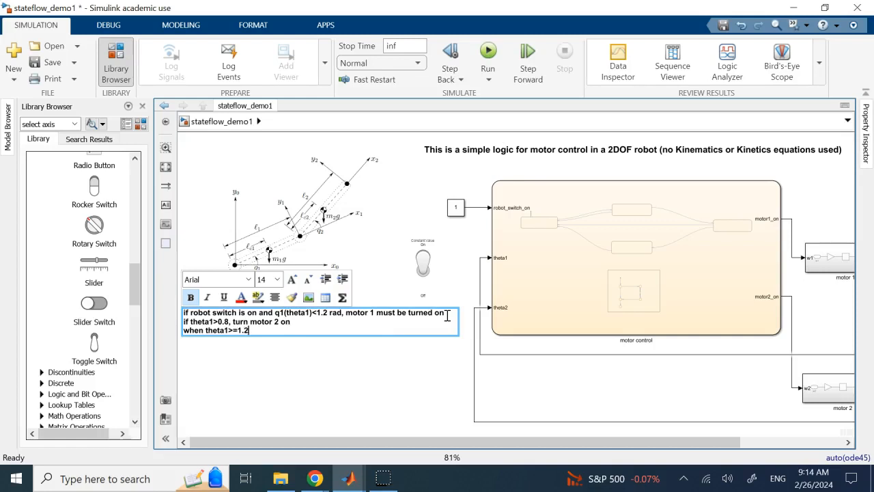
text(, turn motor 1 off)
key(Return)
- Add the annotation line "when theta2>=0.8 rad, turn motor 2 off"
text(when)
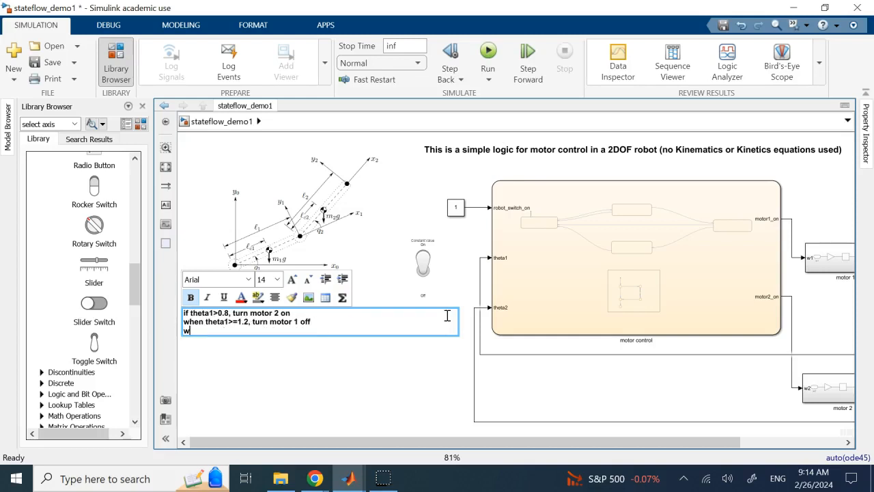
text( theta2>=0.8 rad, thurn mo)
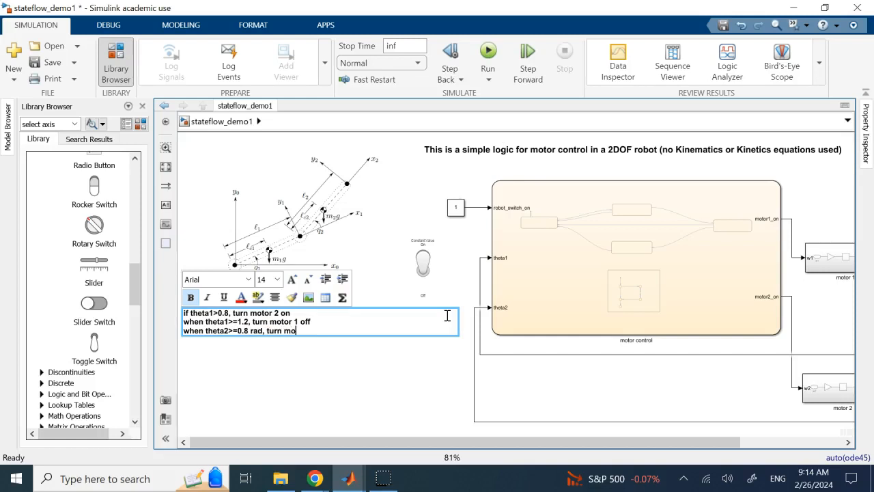
text(tor 2 off)
- Insert the unit "rad" after 1.2 in the annotation's motor 1 off condition
click(248, 322)
text(rad)
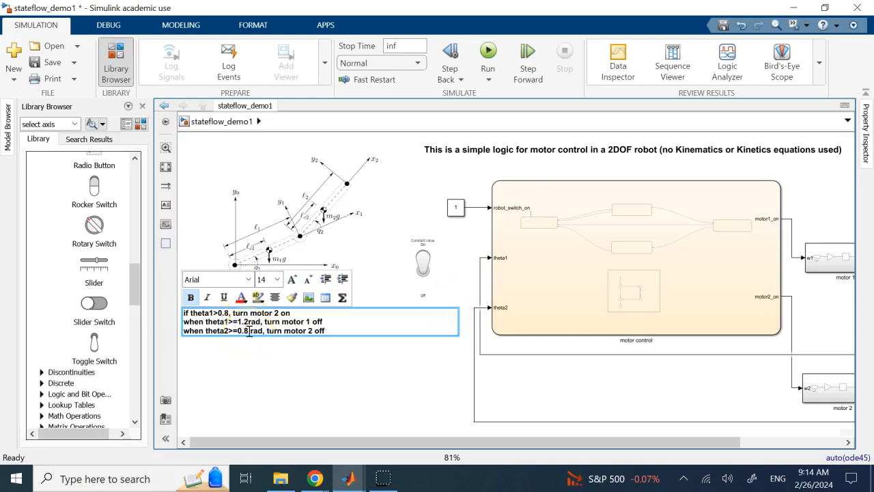
click(340, 400)
click(332, 332)
click(344, 332)
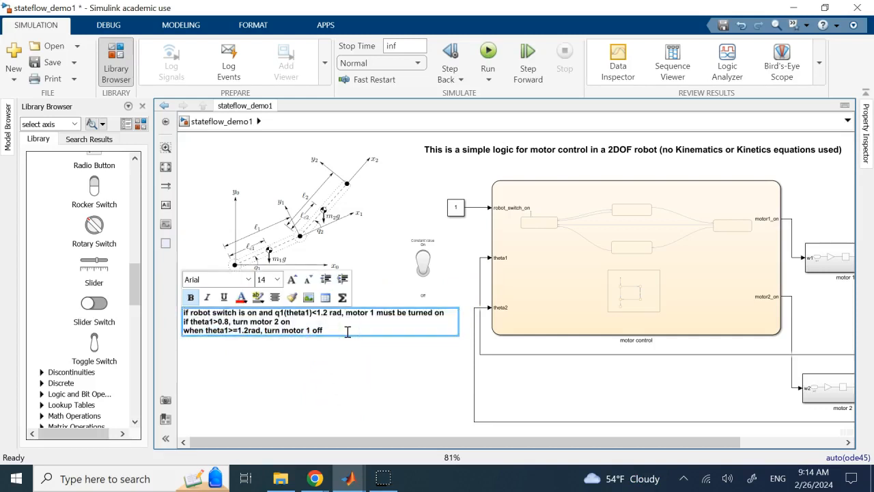
click(355, 324)
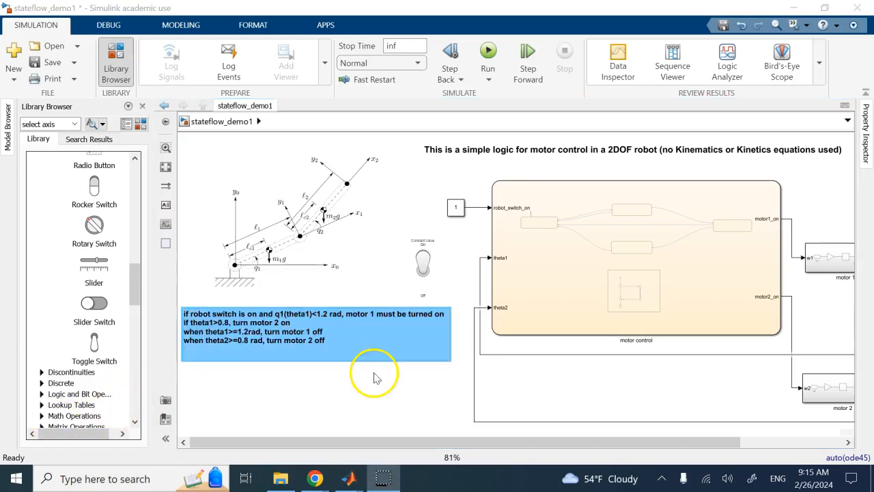
click(355, 365)
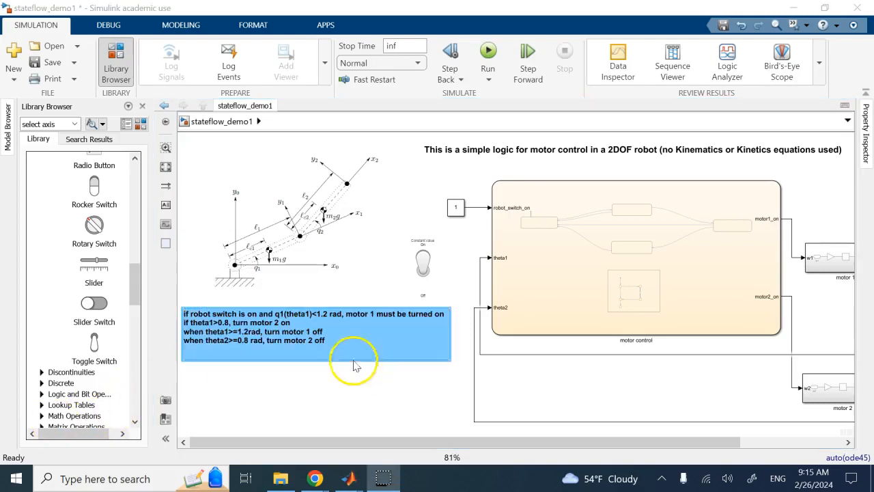
- Insert "starting from both motors off," as a separate first line of the annotation
click(347, 346)
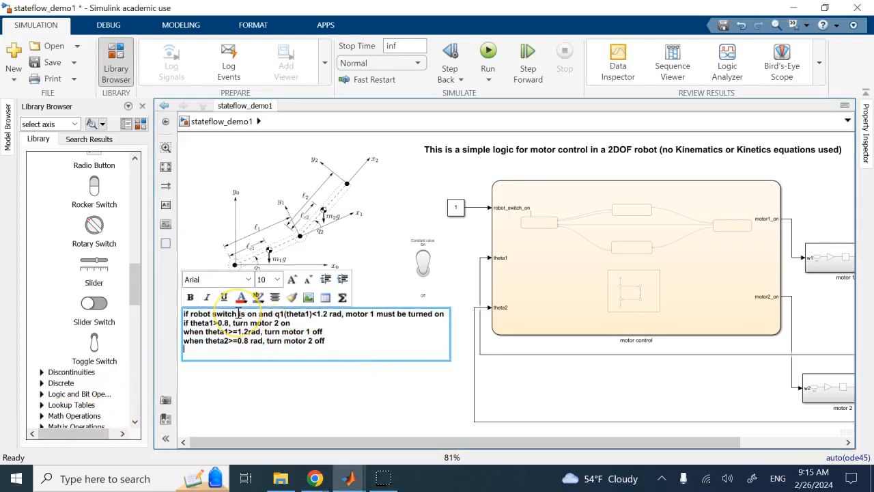
click(185, 315)
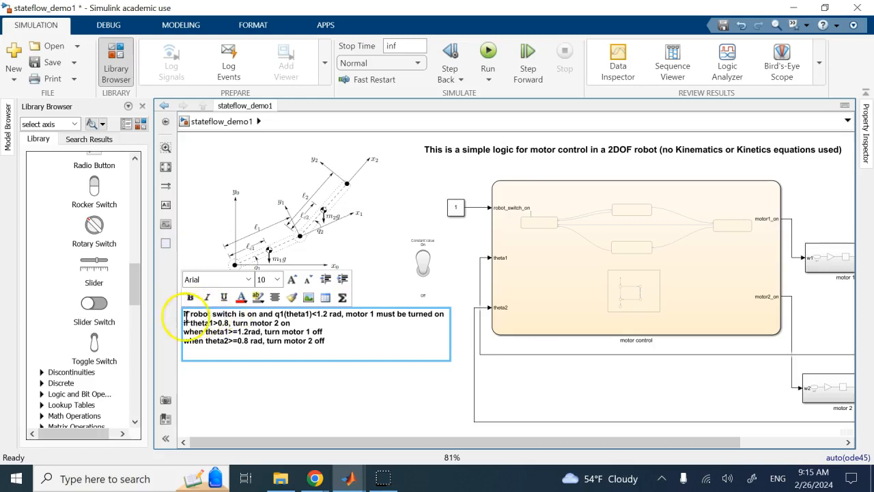
text(Sta)
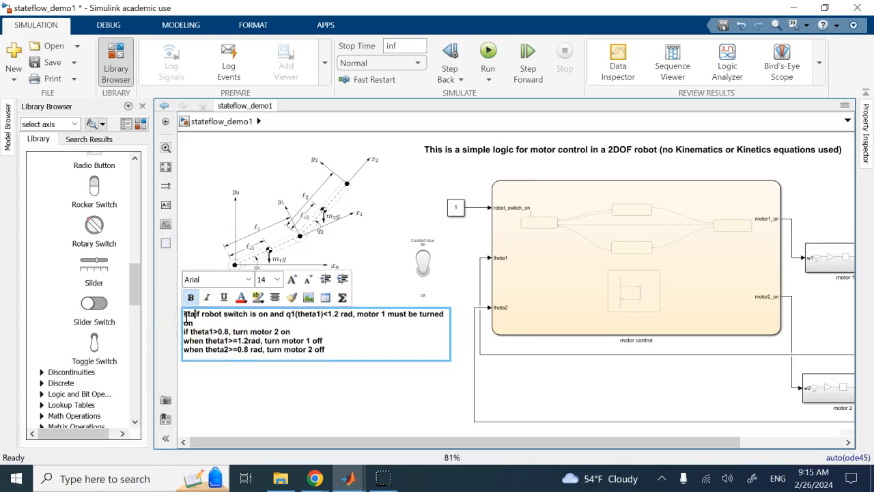
text(rtign from )
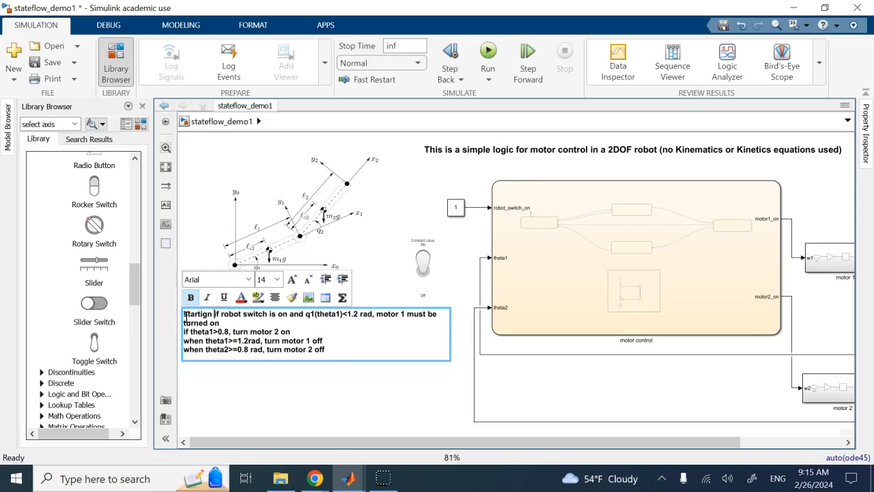
text(both)
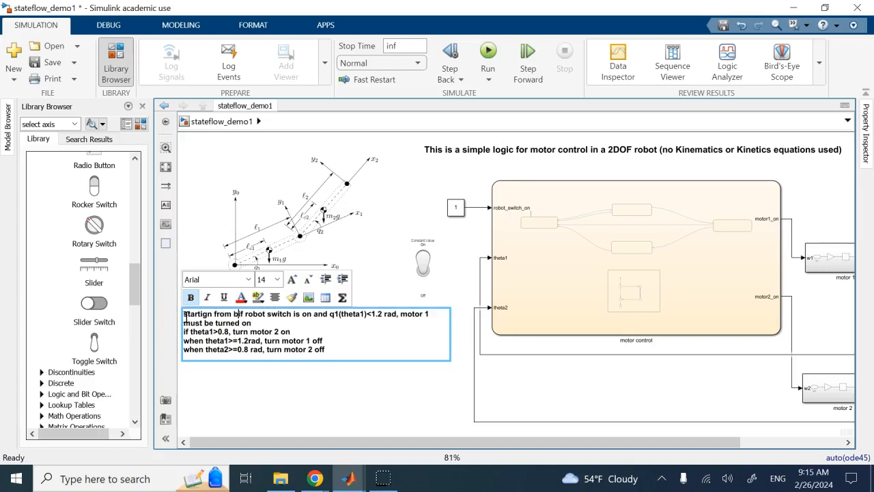
text( motors off)
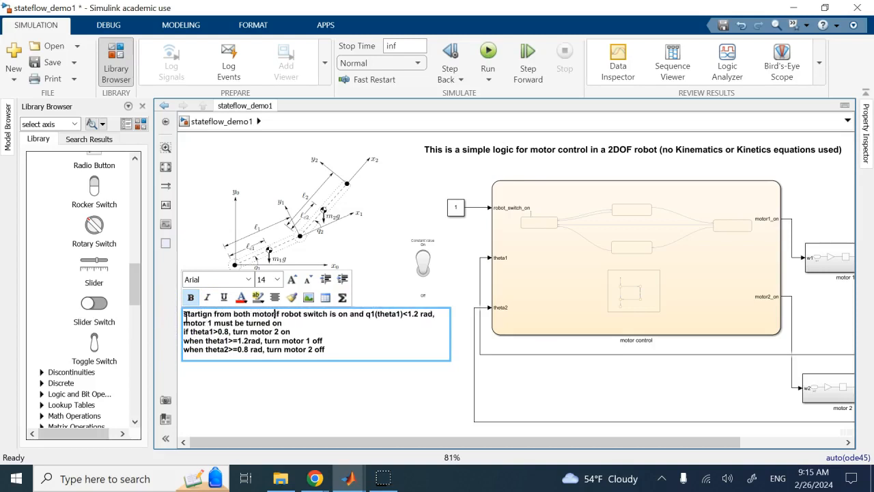
text(,)
key(Return)
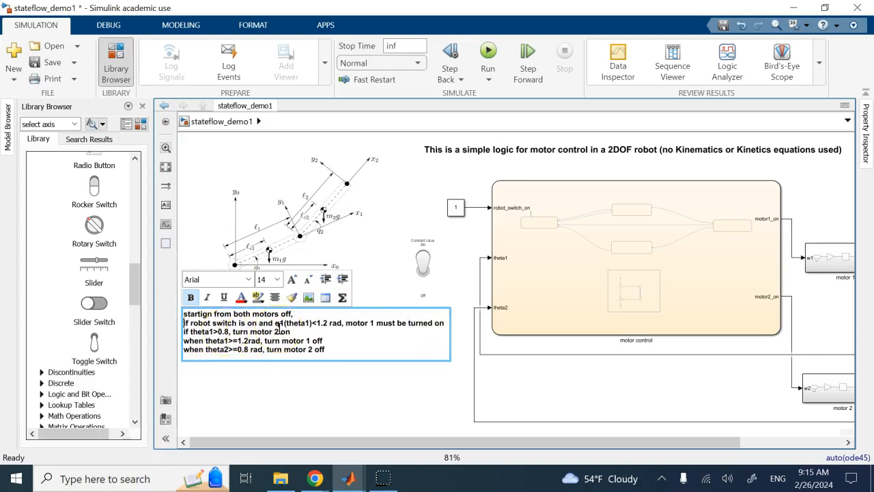
- Add a last annotation line reading "Whenever during operation, robot switch is turned off, turn both motors off"
double_click(216, 340)
click(250, 344)
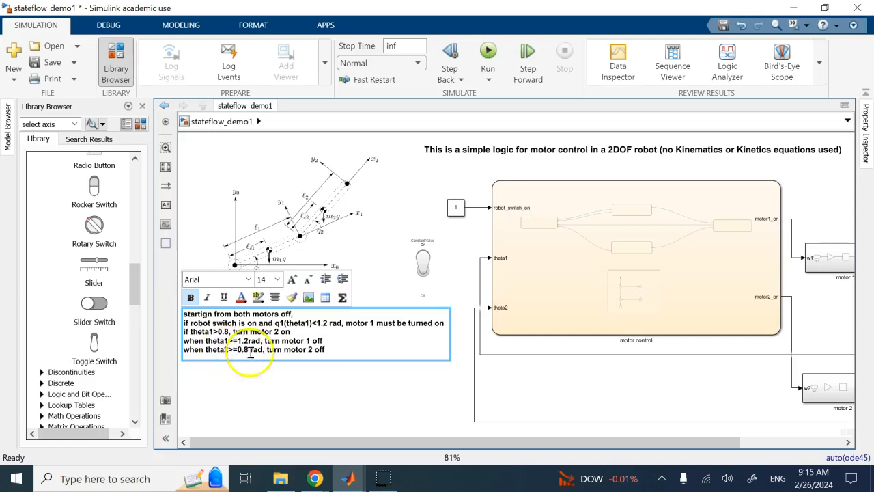
click(333, 353)
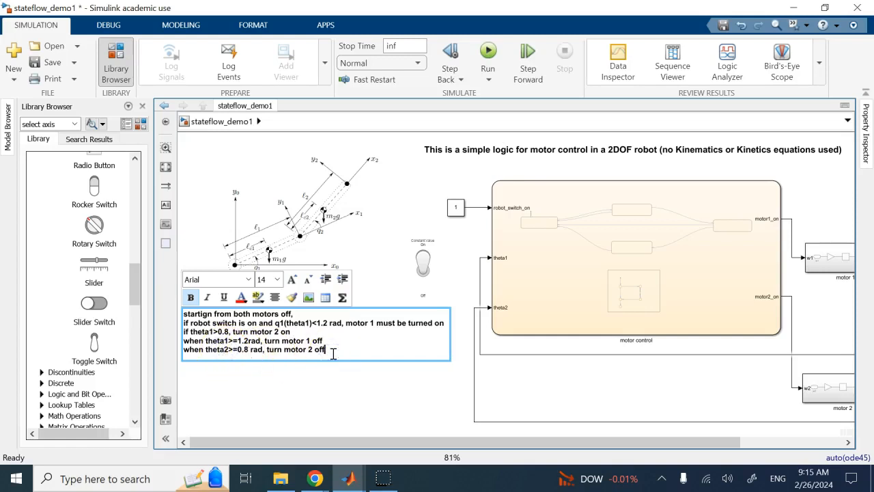
key(Return)
text(Whe)
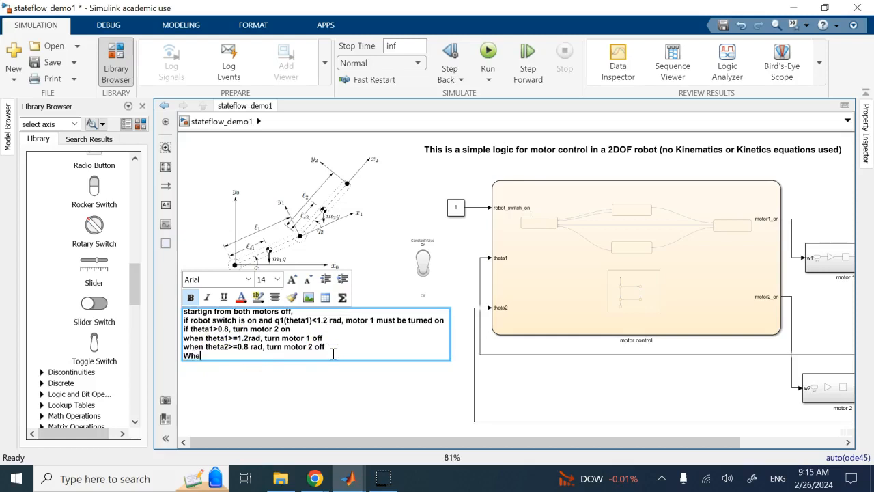
text(never during operation, motor sw)
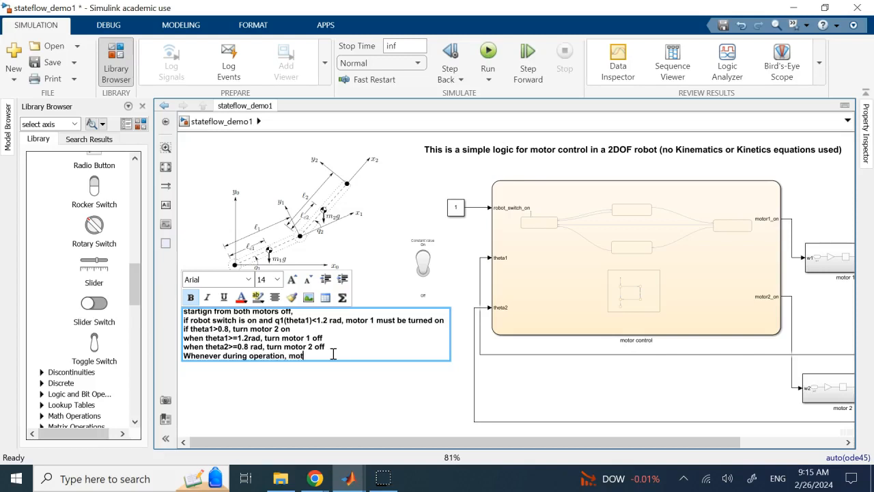
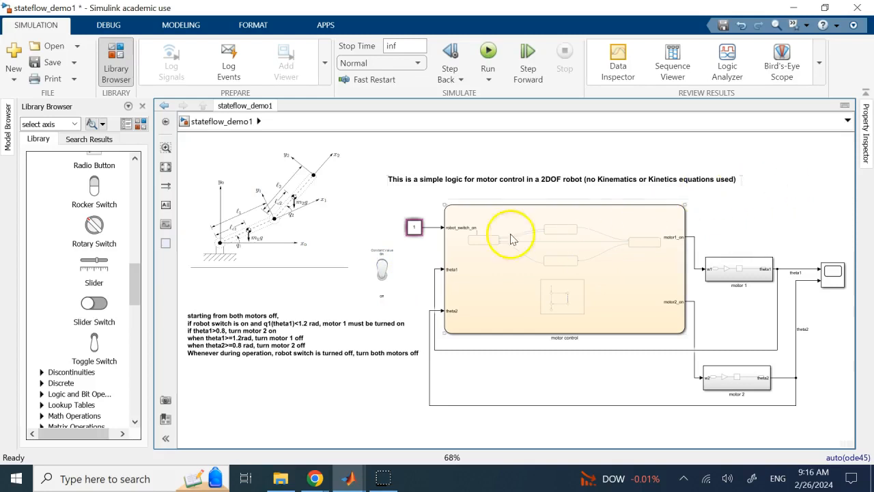
- Clear the selection and save the stateflow_demo1 model
click(383, 283)
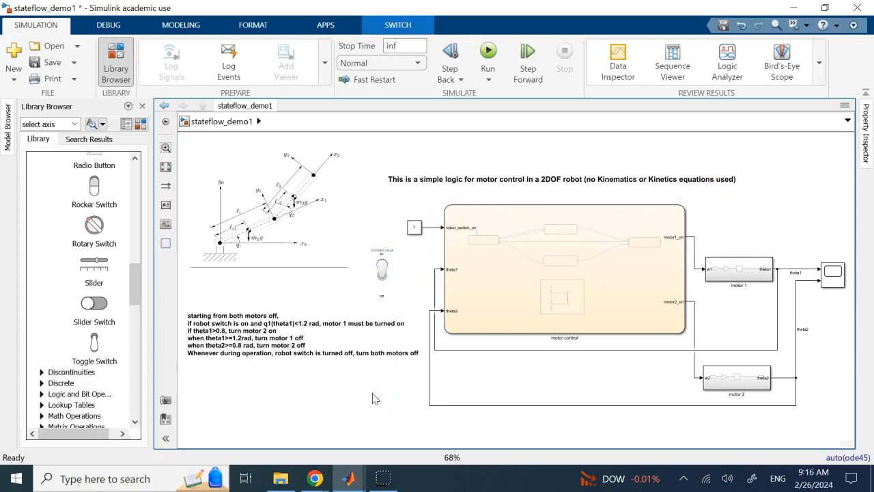
click(372, 398)
click(39, 63)
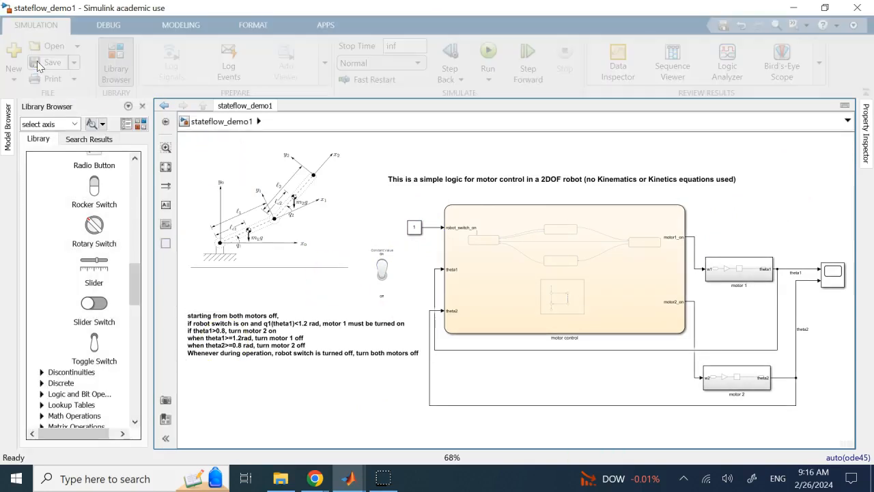
- Collapse the Simulink library in the block library tree and leave the annotation's text editing
double_click(239, 341)
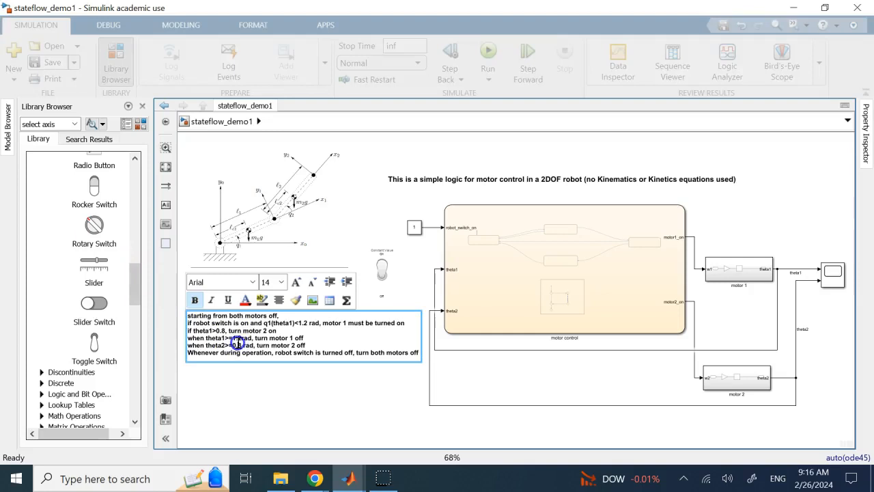
scroll(82, 232, up, 15)
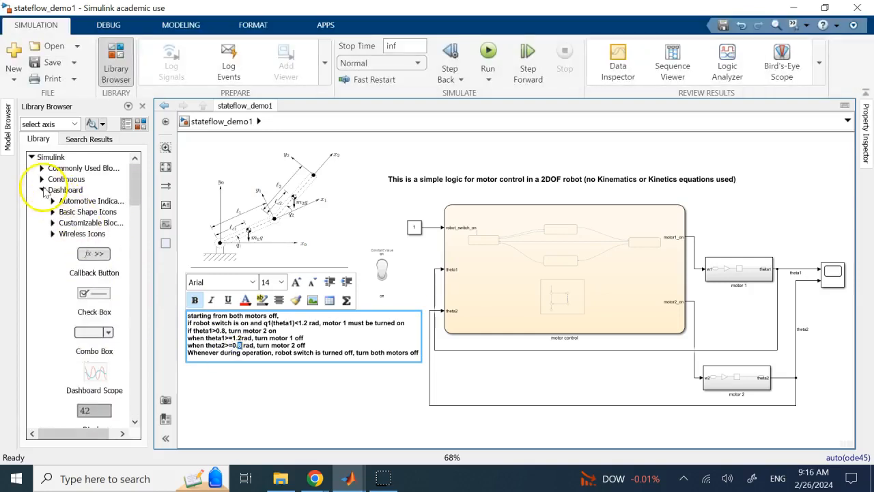
click(31, 157)
click(293, 402)
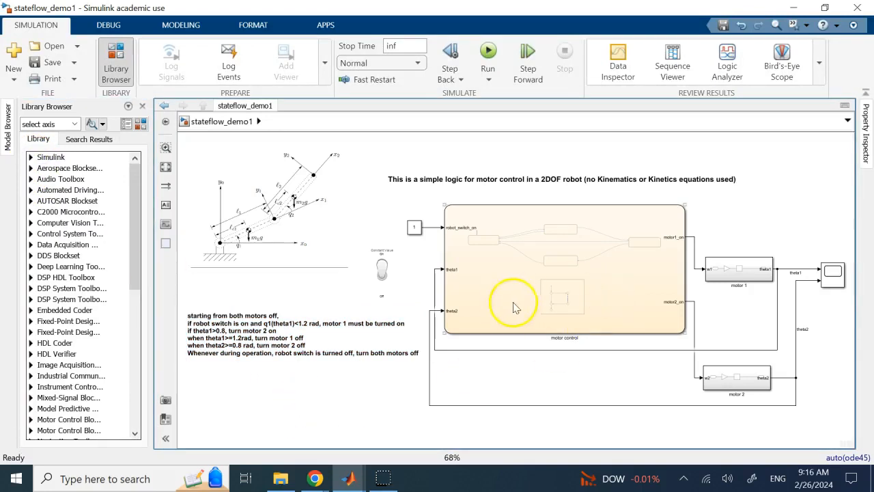
- Examine the motor 1 switch's connected constant and its On and Off state values, and try toggling the switch
click(624, 241)
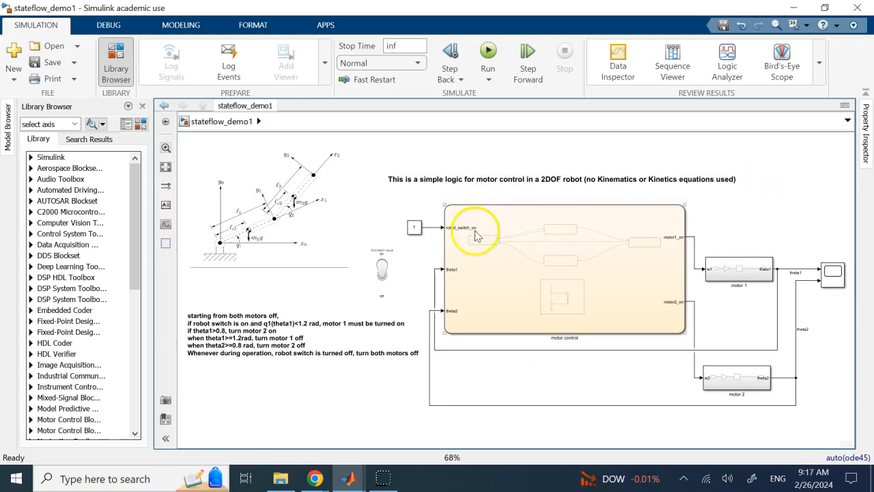
click(414, 227)
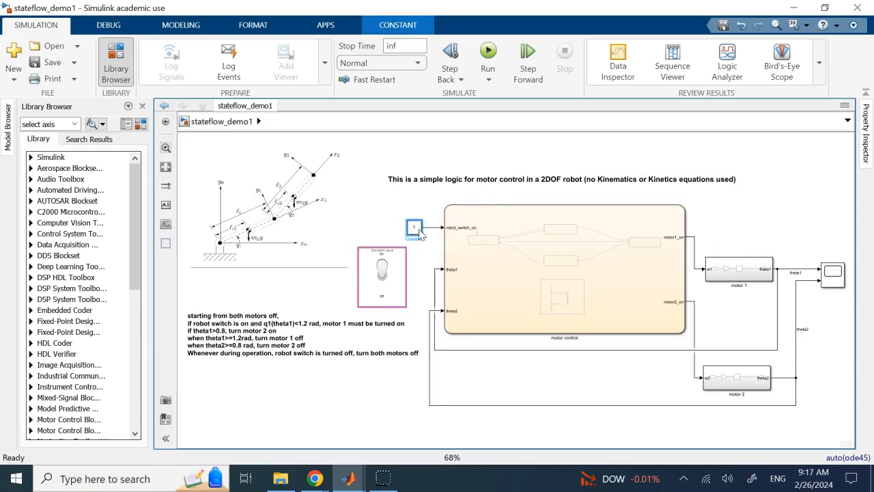
click(383, 268)
double_click(382, 269)
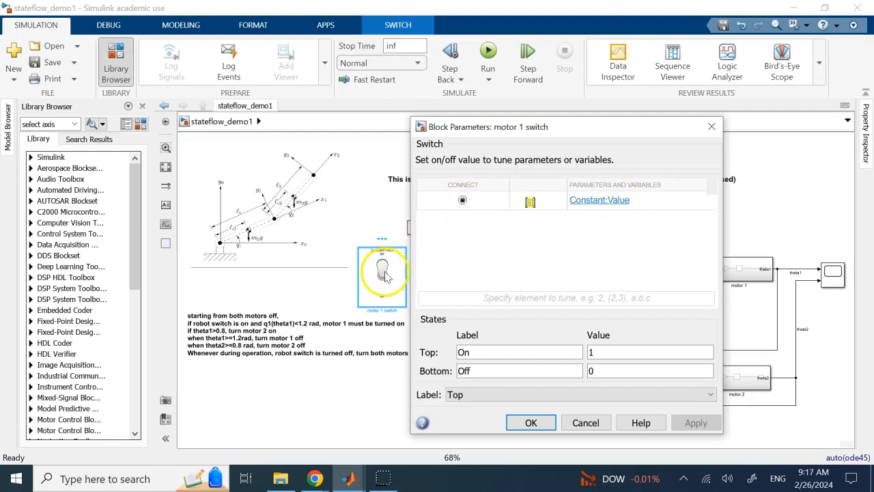
double_click(591, 351)
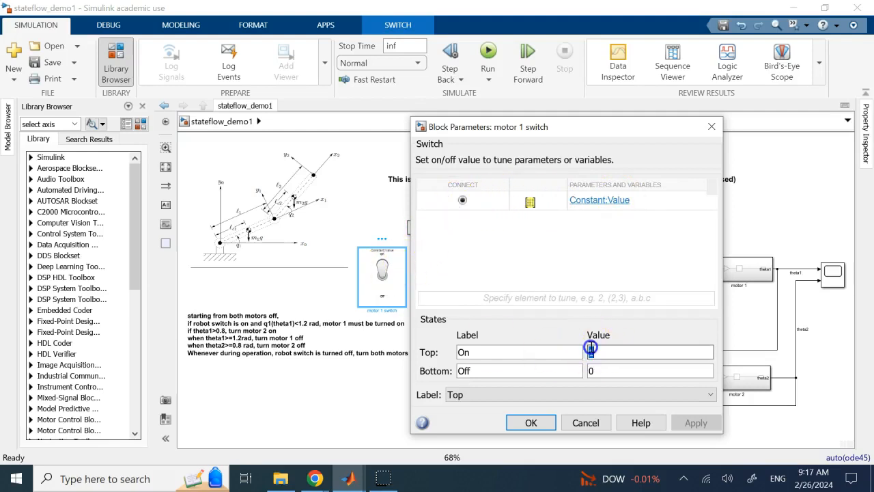
double_click(513, 370)
double_click(599, 372)
click(531, 422)
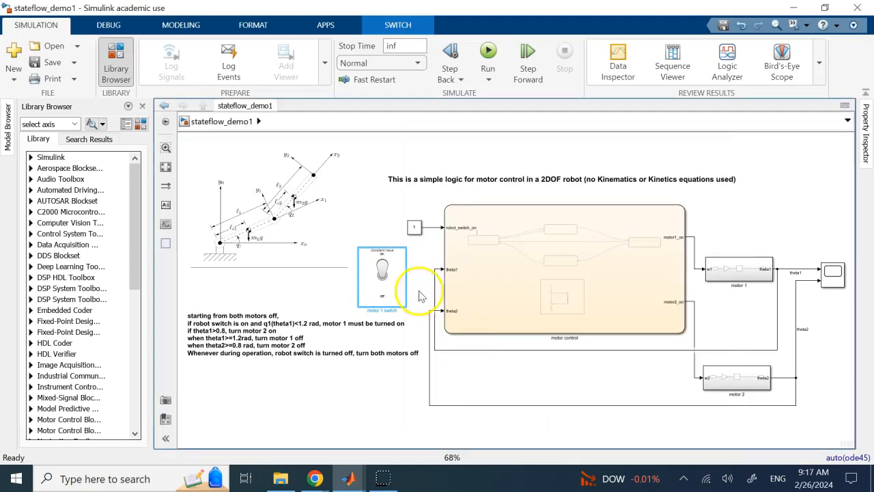
click(383, 285)
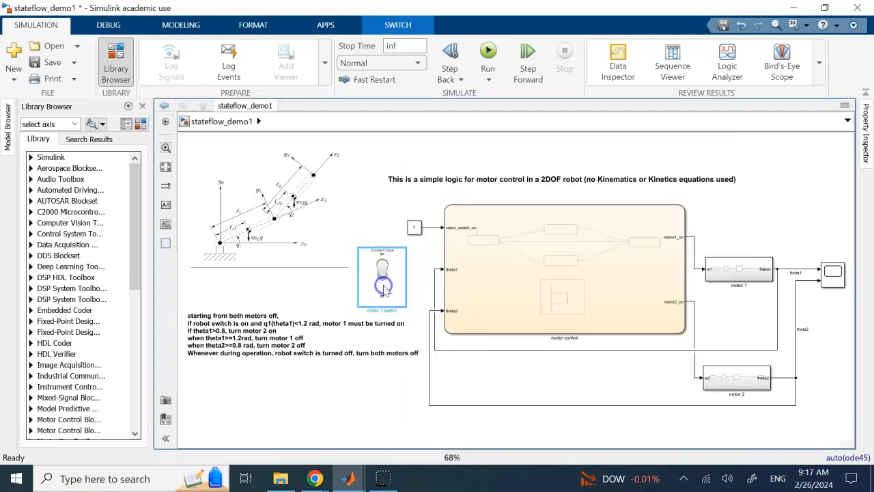
click(386, 287)
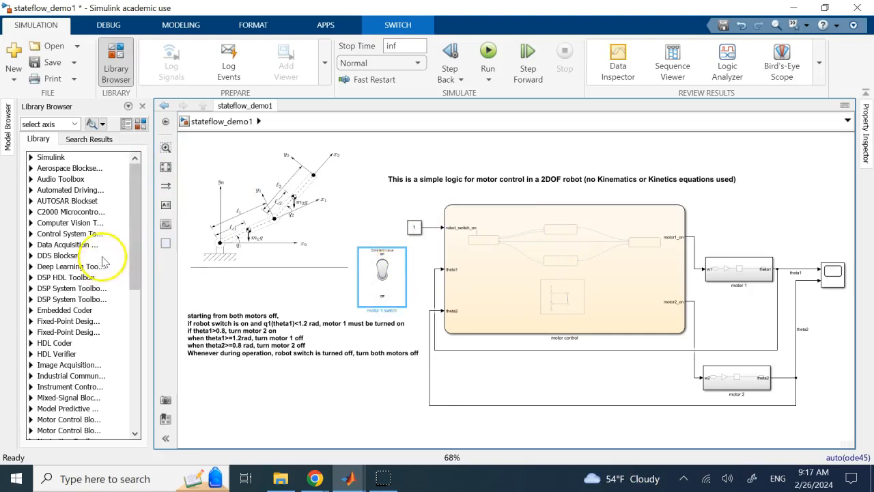
- Place a Chart block from the Stateflow library below the annotation and open the empty chart
drag(134, 246, 127, 404)
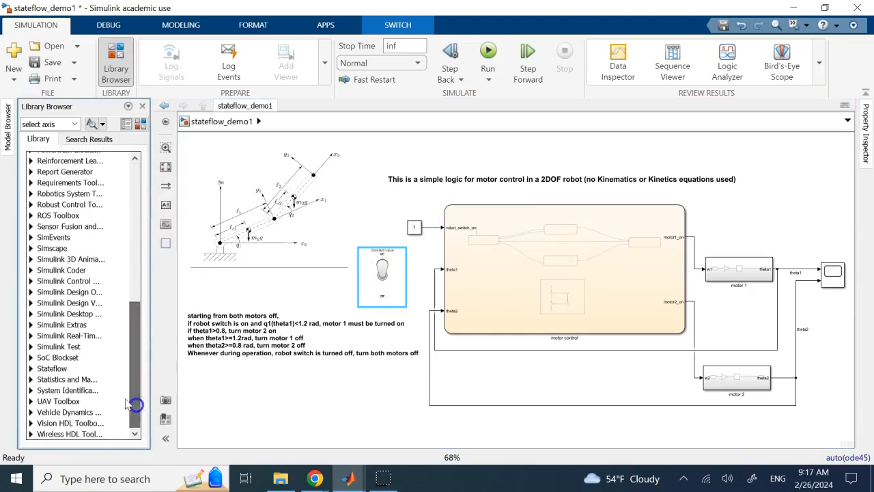
click(30, 368)
drag(72, 391, 356, 391)
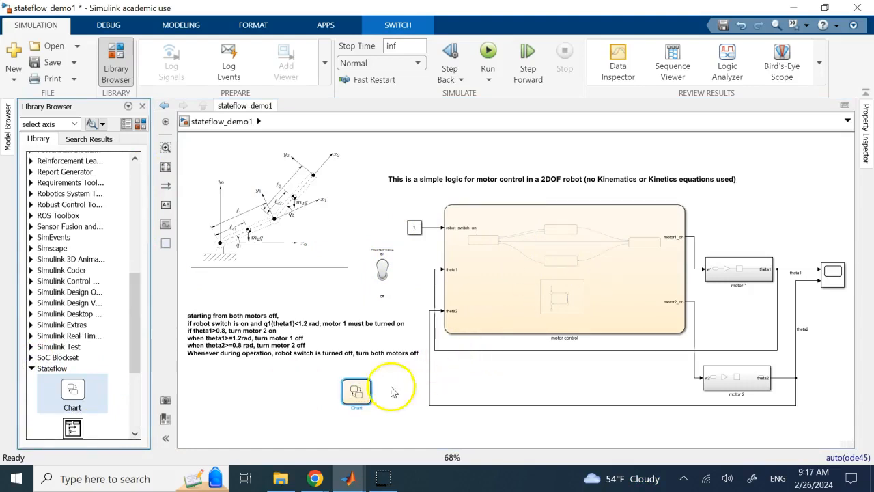
double_click(355, 393)
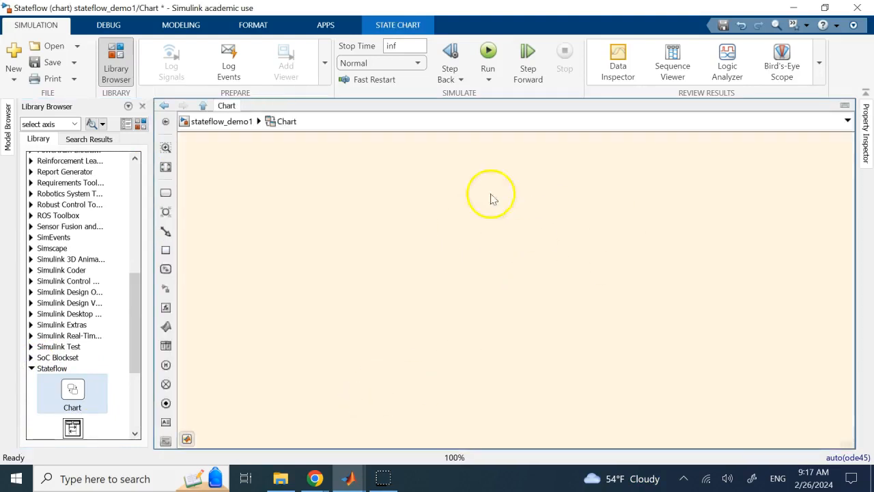
- Return to the top level of stateflow_demo1 and delete the new Chart block below the annotation
click(238, 120)
drag(308, 374, 388, 409)
key(Delete)
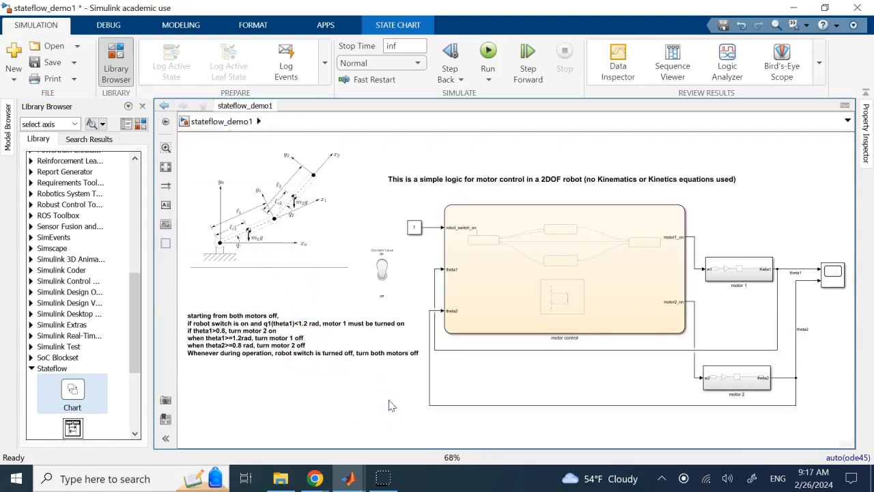
- Examine the motor control chart's motor1_on and motor2_on outputs feeding the two motor subsystems
click(682, 241)
click(681, 240)
click(671, 236)
click(679, 302)
click(760, 222)
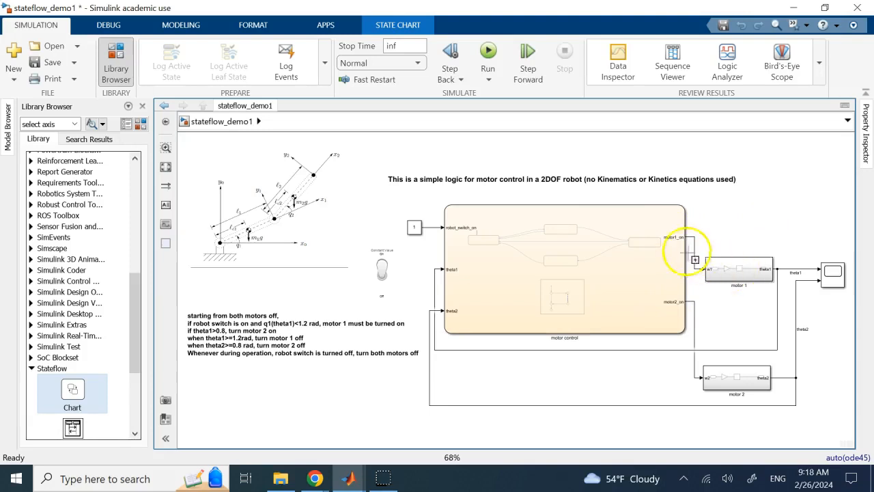
- Open the motor 1 subsystem and inspect its Gain block's parameters, keeping the gain value as it is
double_click(732, 268)
click(669, 260)
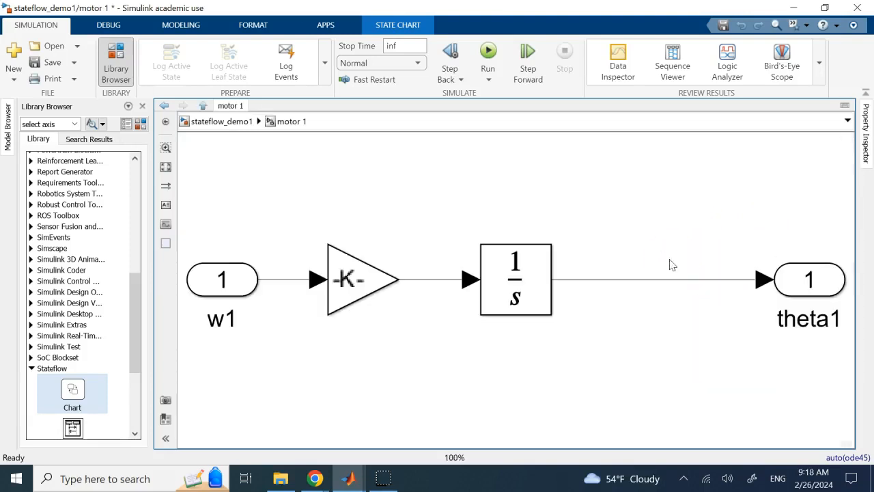
click(342, 283)
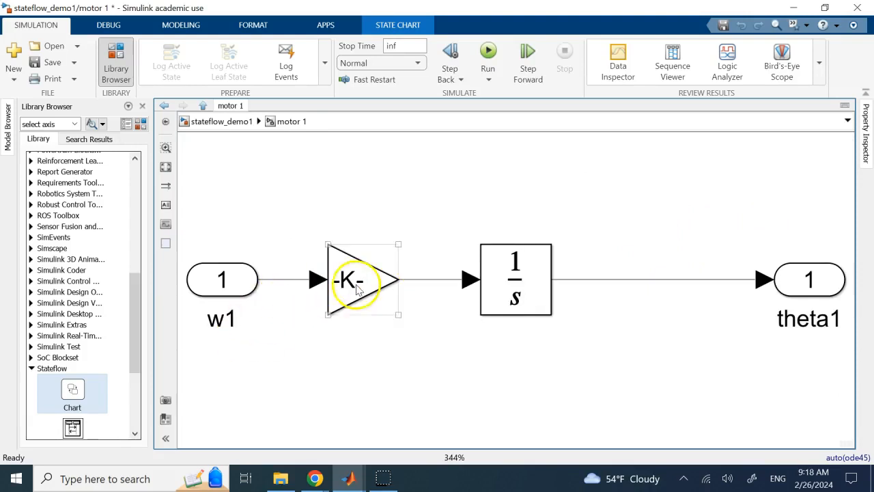
double_click(355, 284)
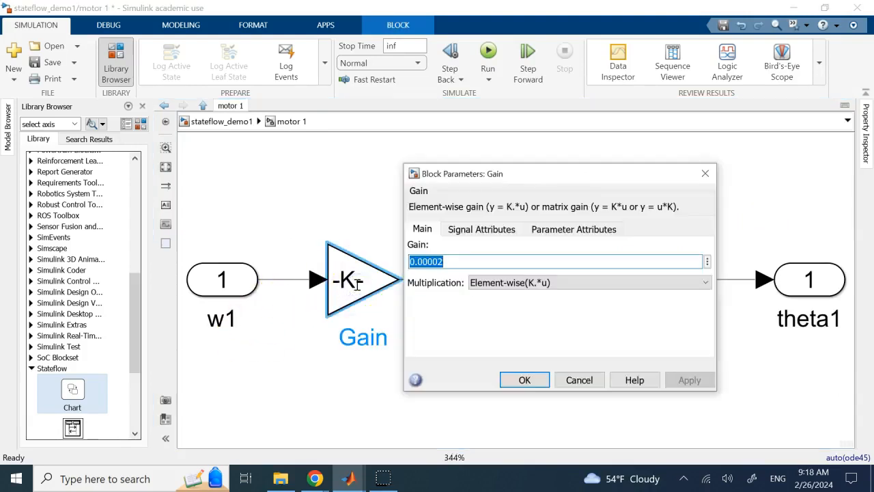
drag(417, 261, 444, 263)
click(444, 262)
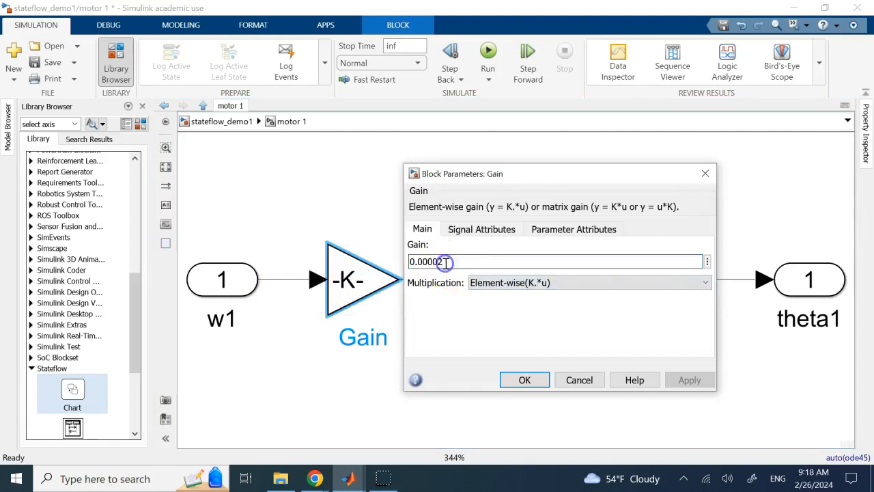
click(530, 380)
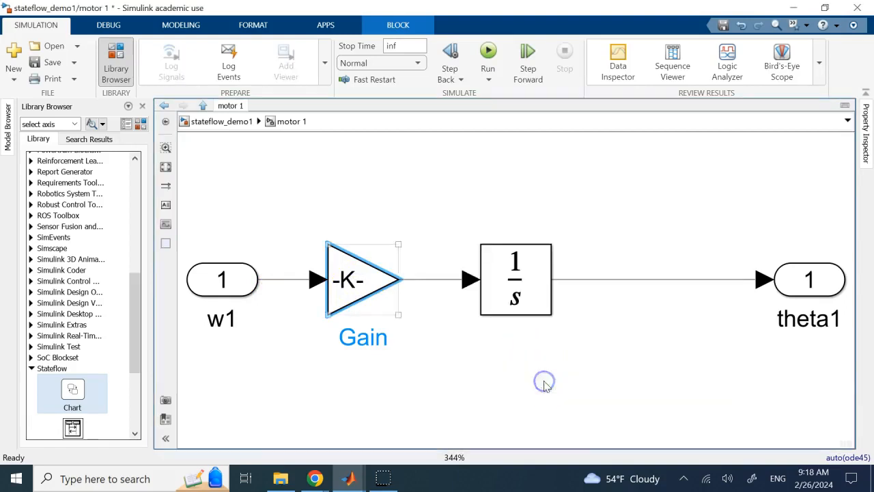
- Examine motor 1's signal path from the w1 input through the gain and integrator to the theta1 output
click(531, 299)
double_click(532, 298)
click(680, 441)
click(816, 284)
click(356, 285)
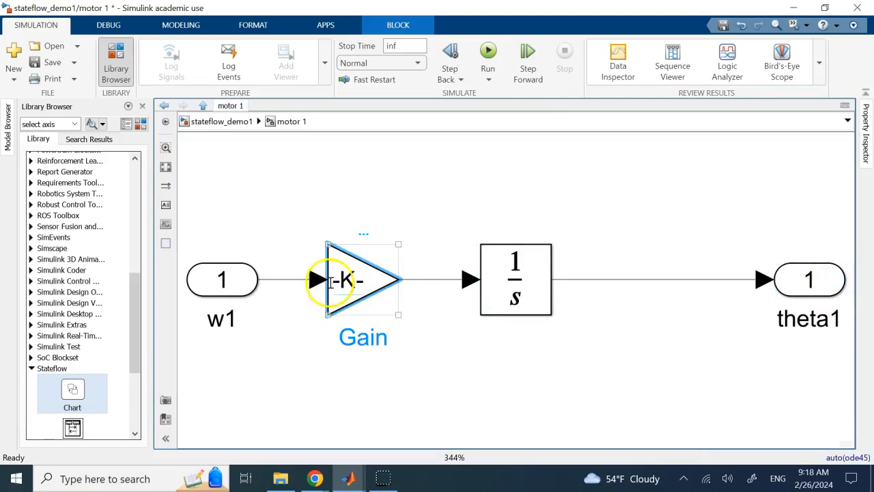
click(237, 319)
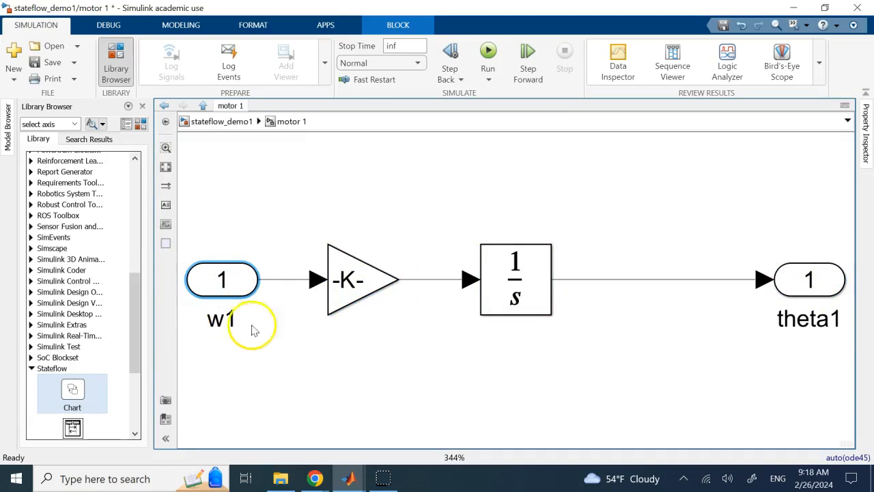
click(351, 295)
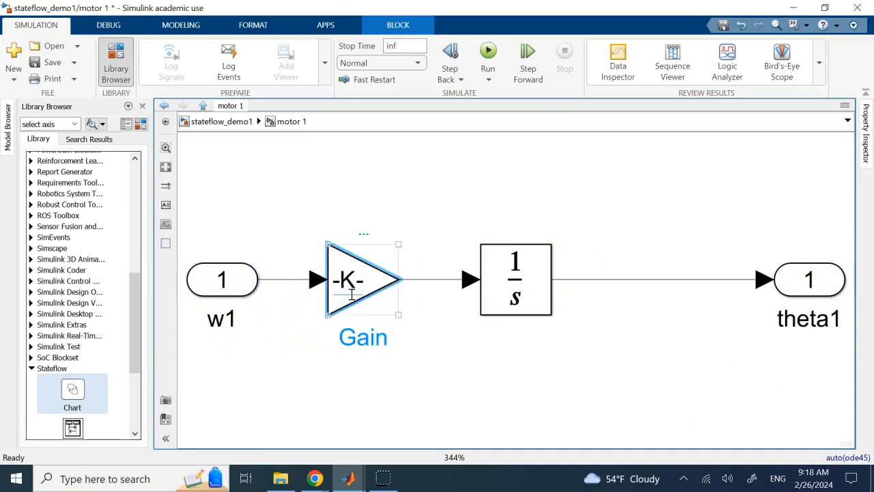
- Open the motor 2 subsystem from the top level and inspect its Gain block's parameters without changing them
click(221, 126)
double_click(724, 375)
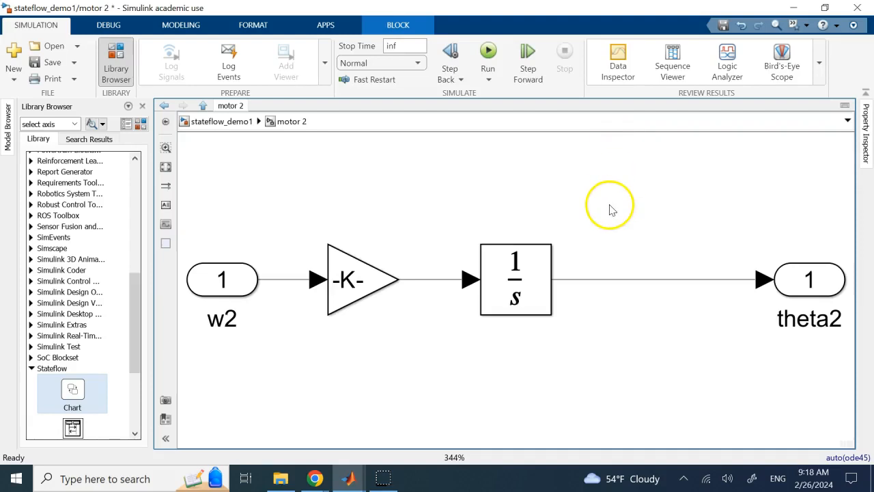
double_click(361, 280)
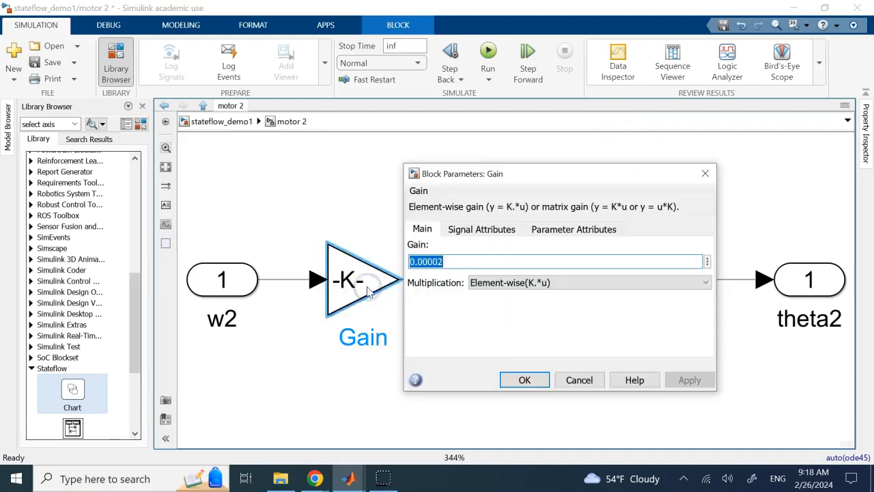
click(579, 379)
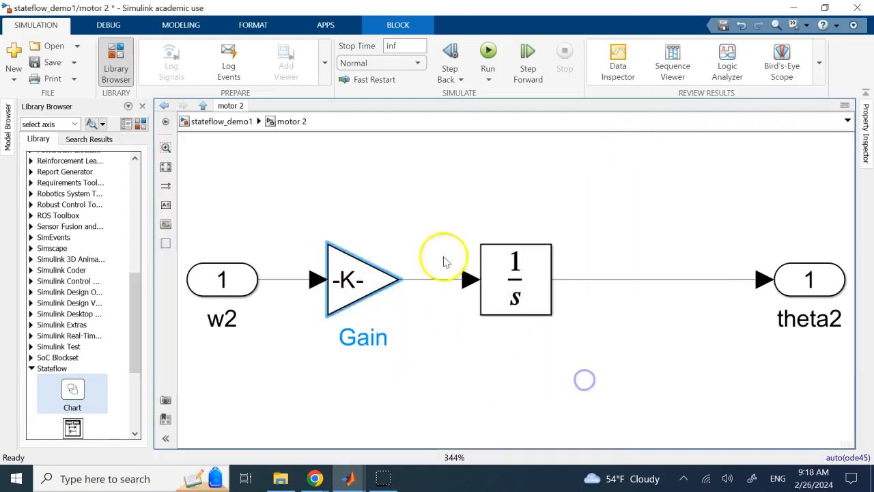
- Return to the top-level model, view the theta1 and theta2 plots in the Scope, and close it
click(229, 129)
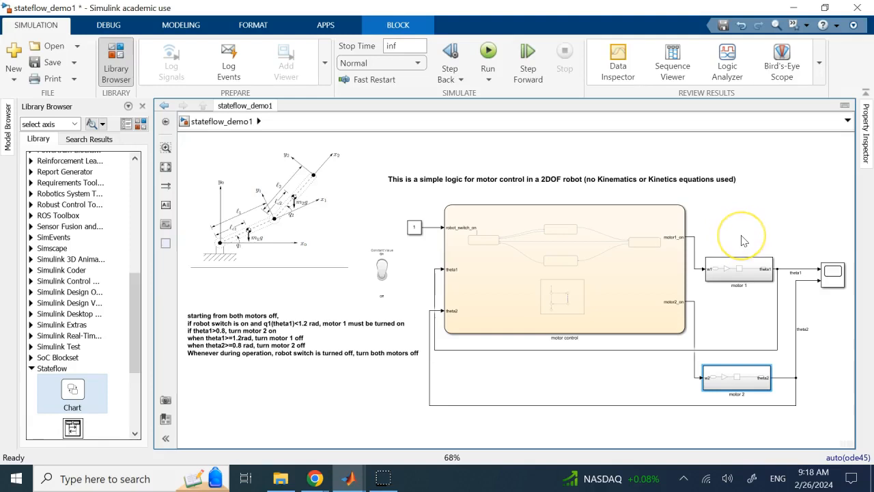
click(832, 273)
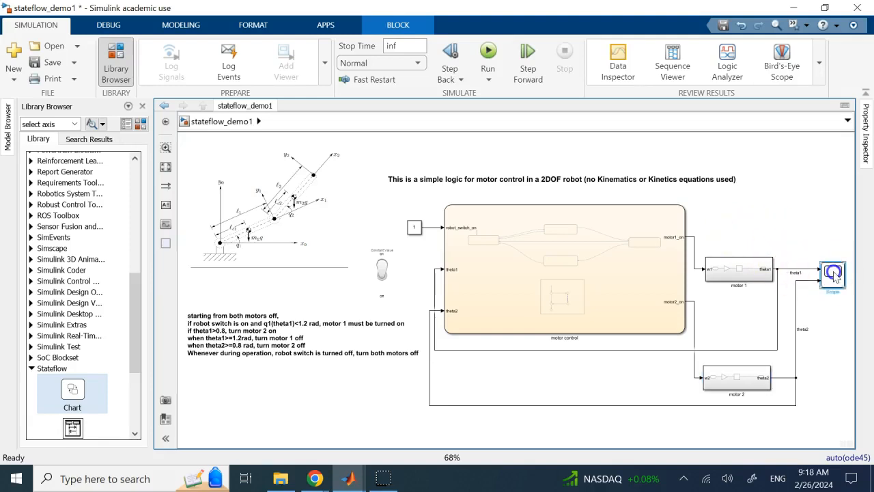
double_click(833, 274)
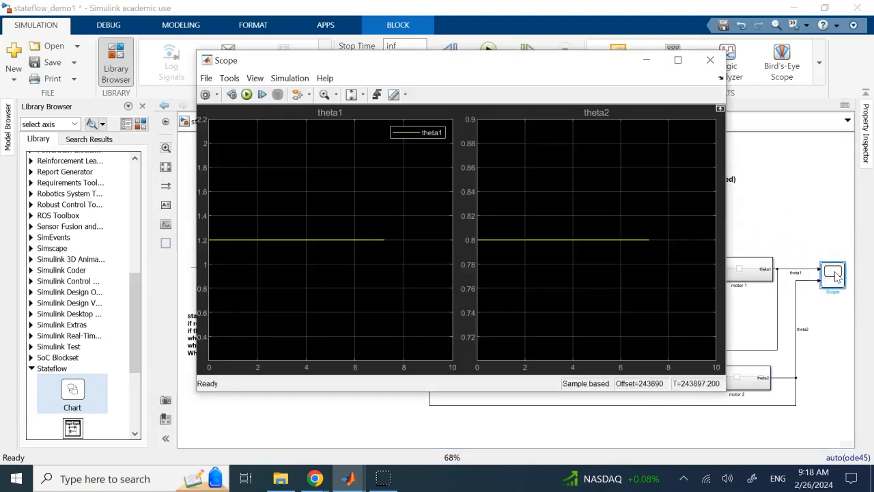
click(710, 59)
click(814, 183)
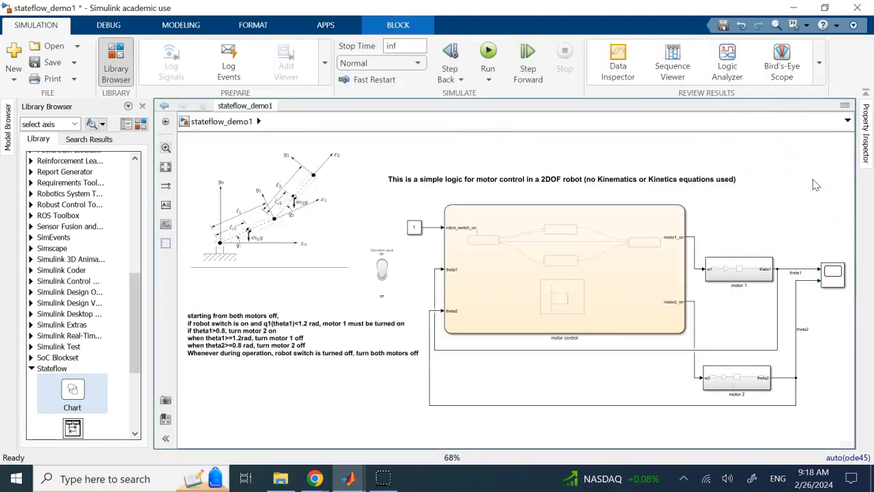
- Open the motor control chart and fit its states and the motor2_control function in view
click(722, 267)
click(635, 281)
double_click(635, 282)
click(498, 213)
key(space)
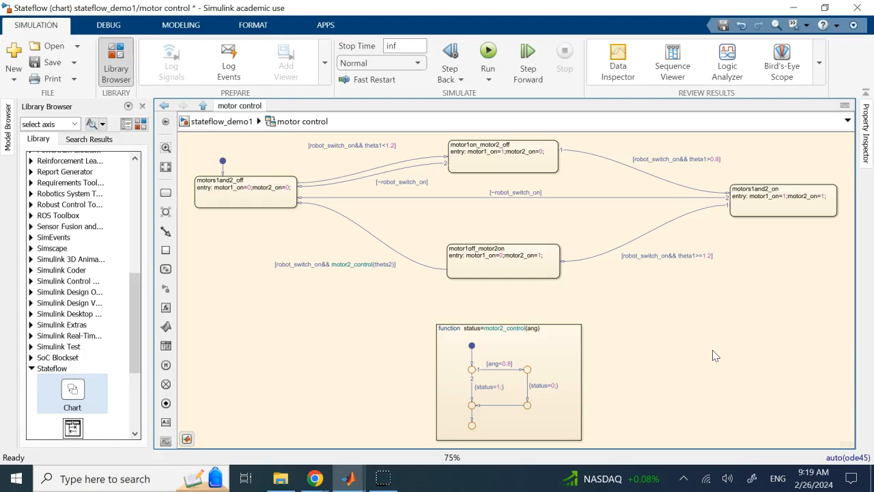
- Examine the names and entry actions of the motors1and2_off, motors1and2_on and motor1on_motor2_off states
click(246, 188)
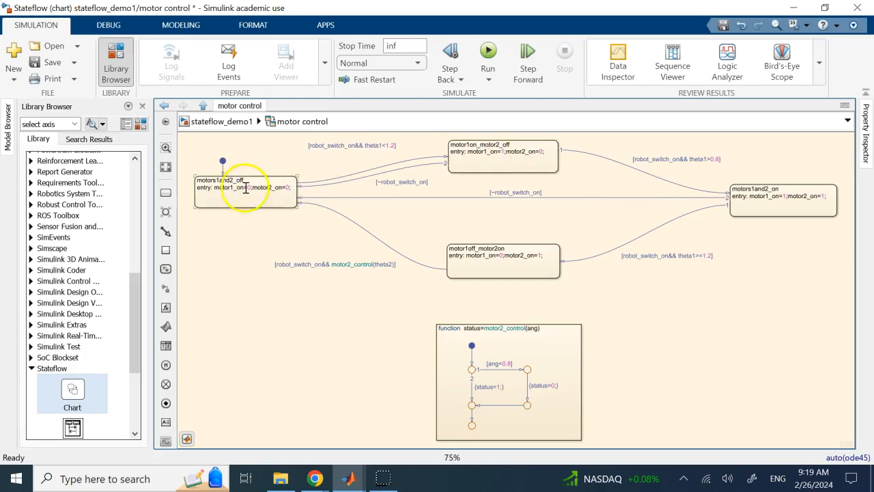
double_click(205, 184)
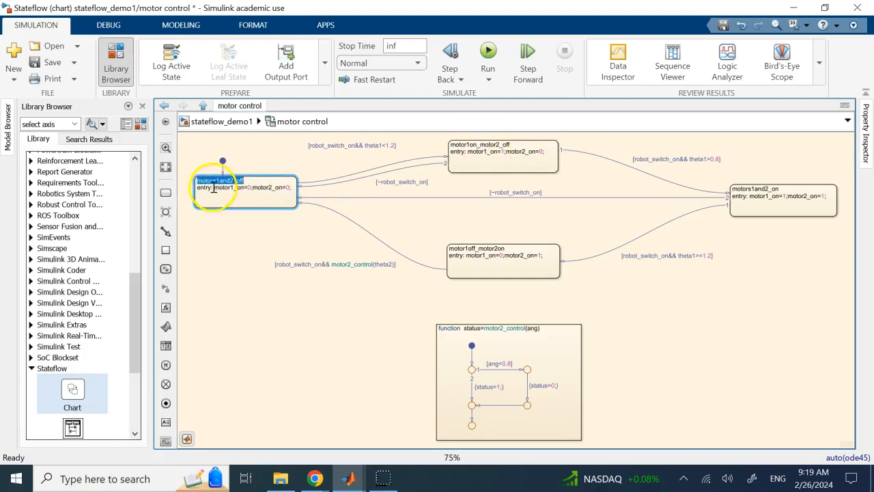
click(224, 278)
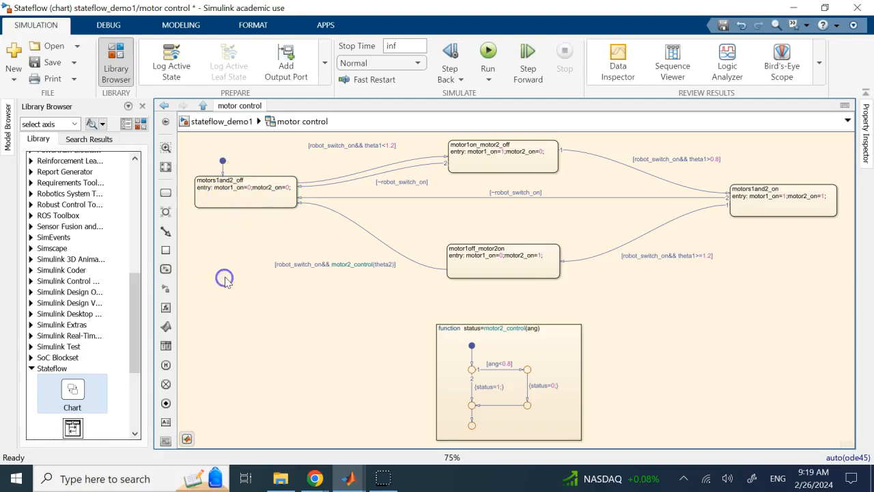
click(766, 200)
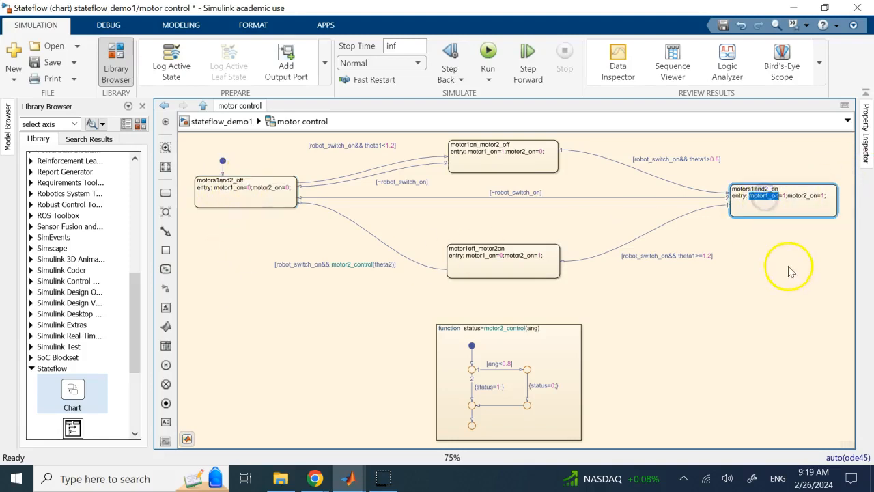
double_click(772, 192)
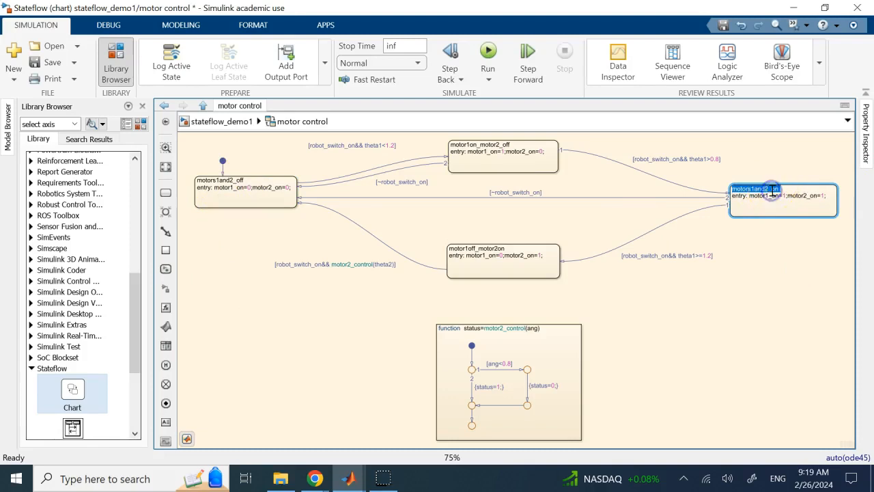
click(776, 287)
double_click(478, 145)
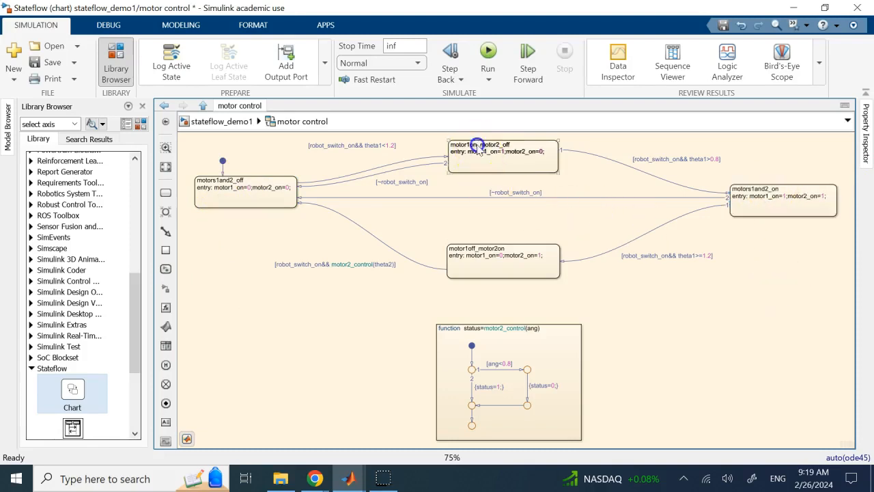
click(530, 212)
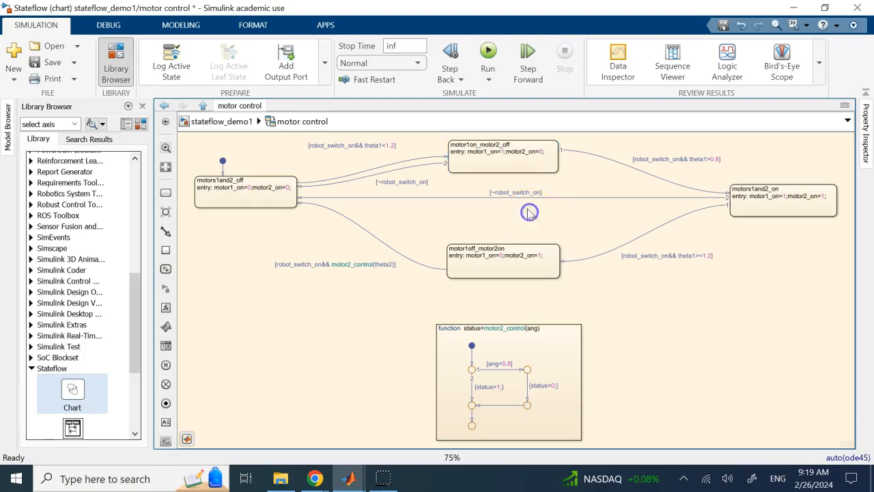
- Rename the state with entry motor1_on=1;motor2_on=0 as motor1on_motor2off and try to save the model
click(506, 149)
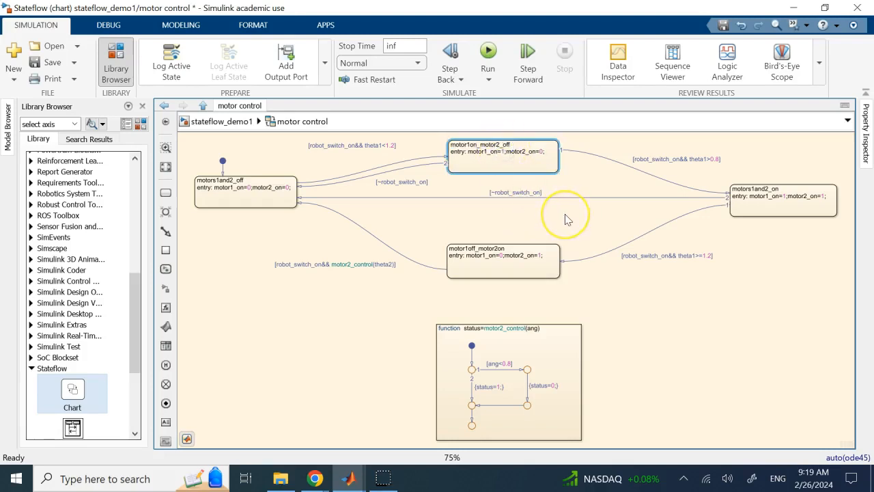
click(598, 328)
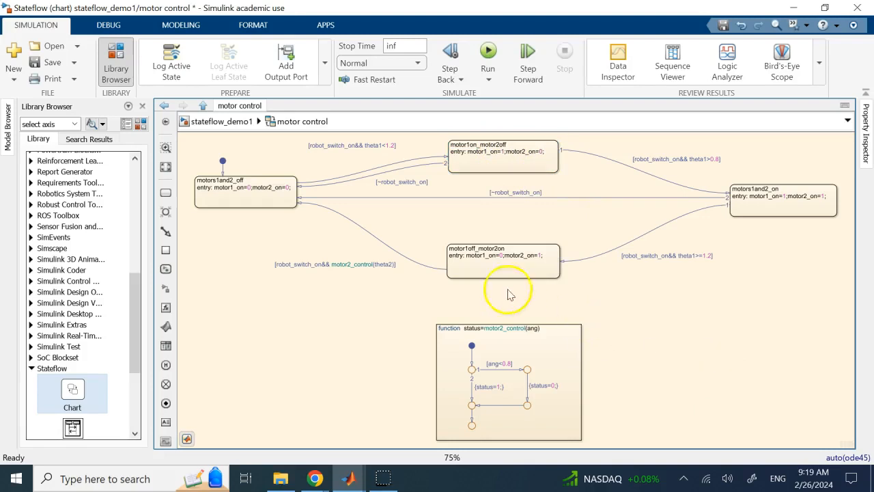
double_click(472, 248)
click(735, 369)
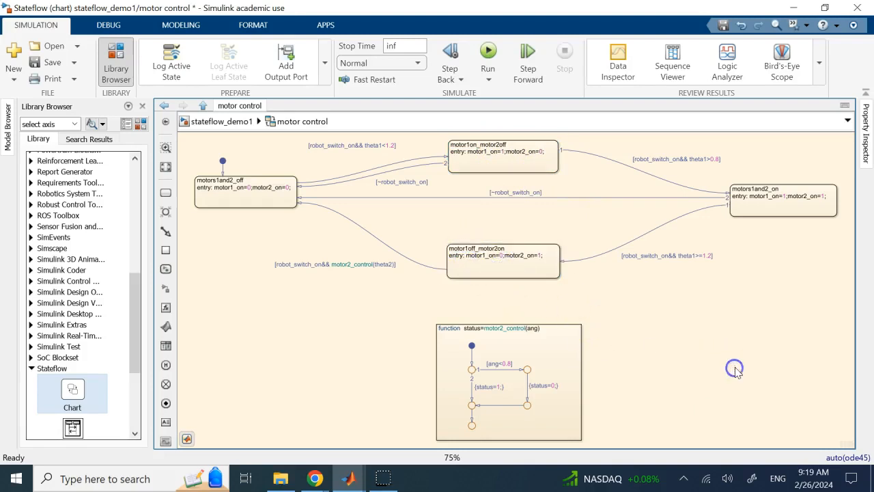
click(39, 64)
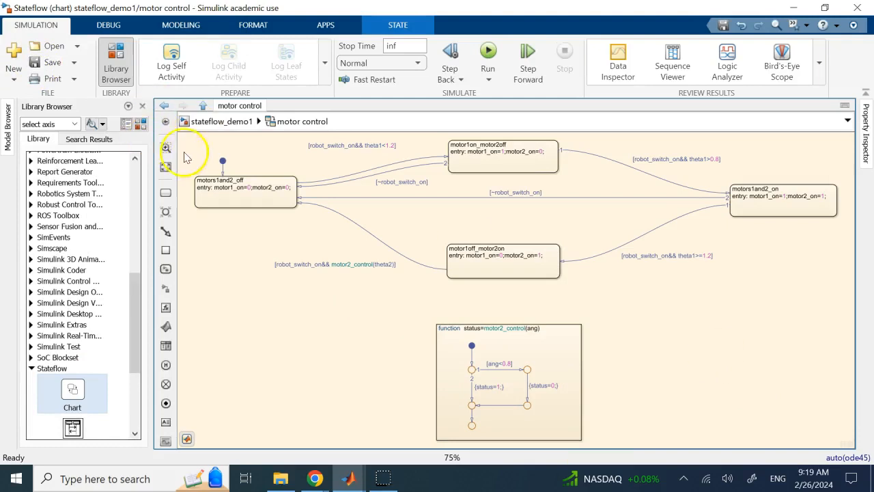
- Add a new state in the empty area beside the motor2_control function and name it motor1_on_motor2_off
click(168, 192)
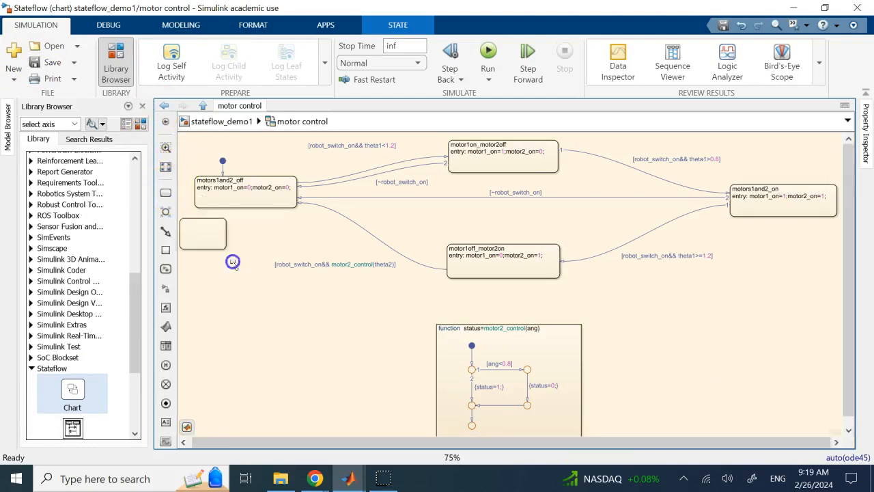
click(275, 317)
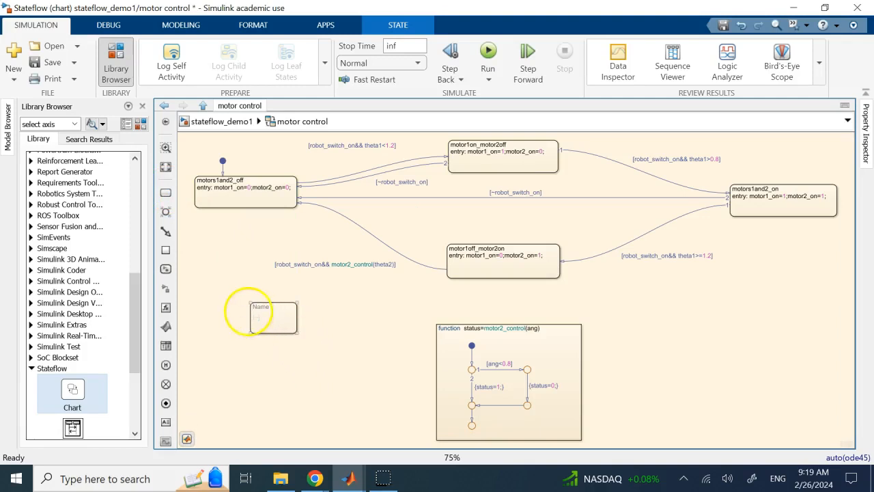
click(263, 312)
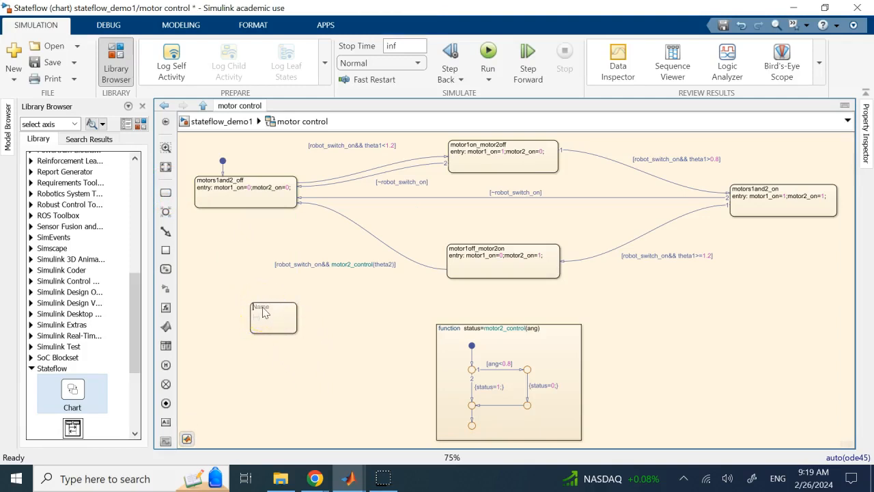
text(motor1_on_motor2_off)
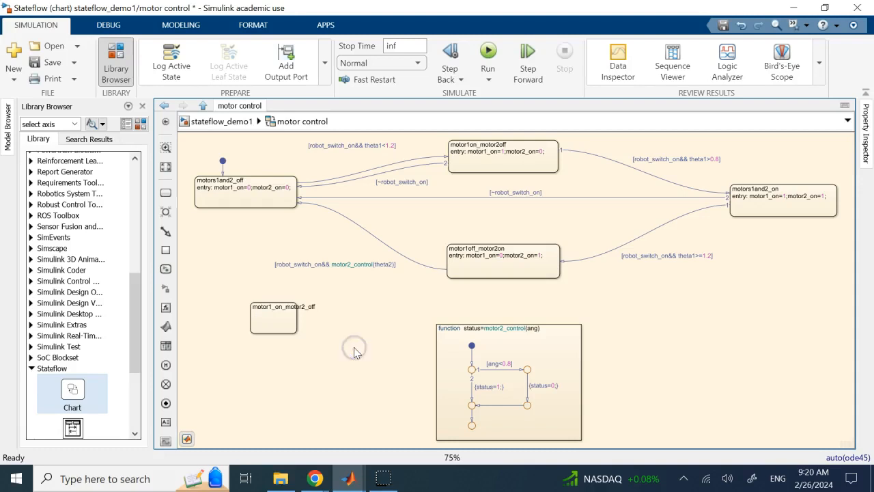
- Enlarge the new motor1_on_motor2_off state so its name fits inside, and select the state
click(284, 313)
drag(299, 336, 347, 346)
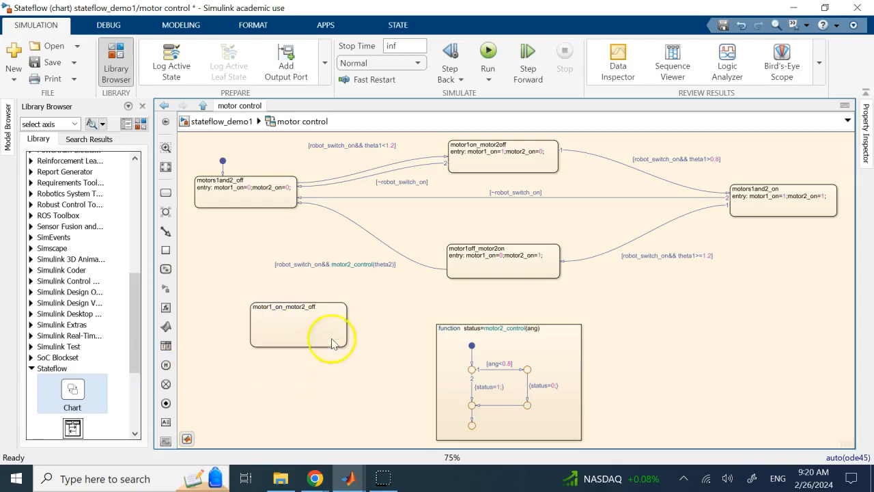
click(321, 305)
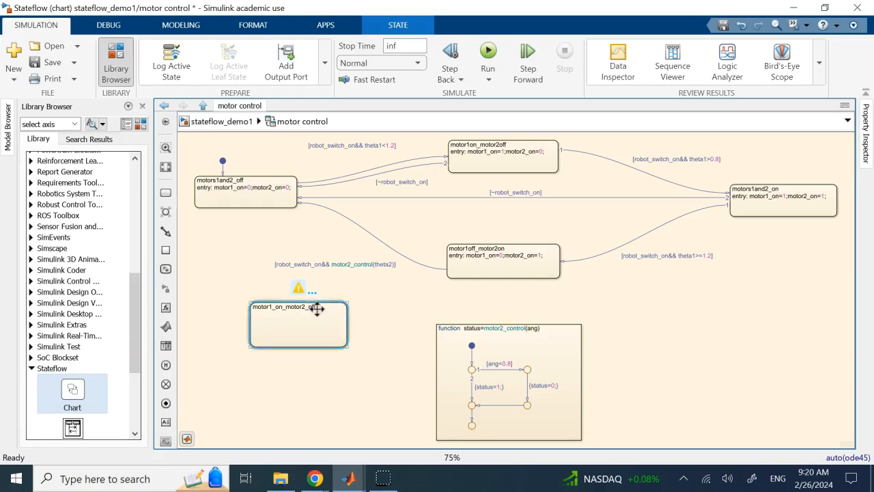
- Compare the label of the new motor1_on_motor2_off state with the name and entry action of motors1and2_off
click(316, 310)
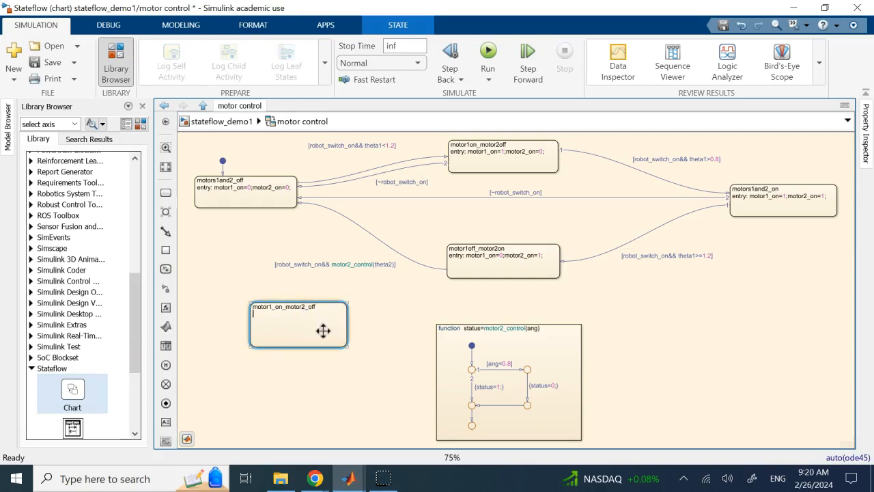
click(346, 377)
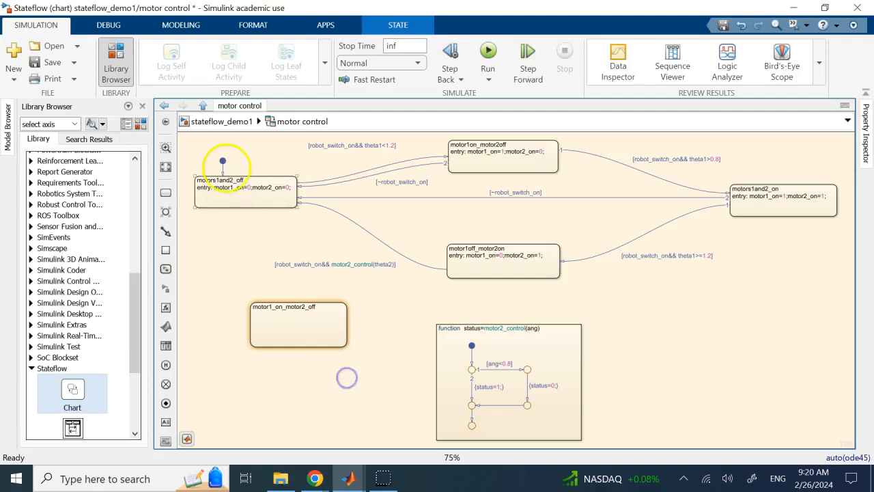
click(272, 307)
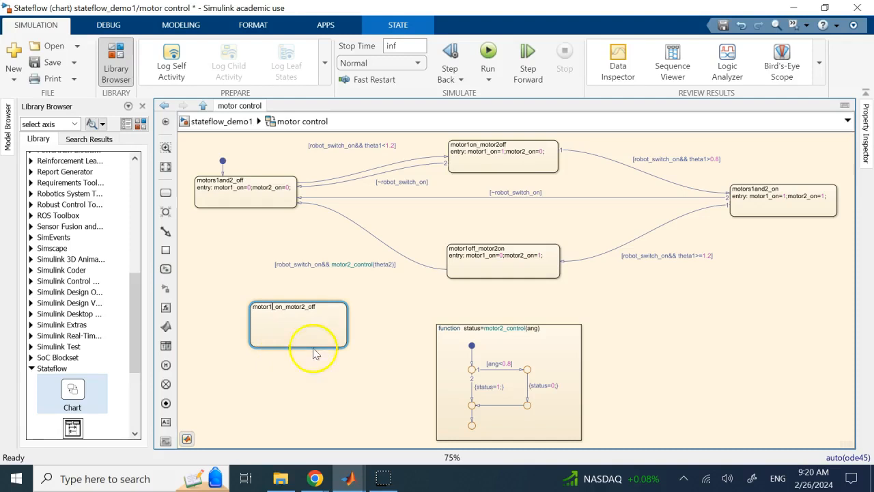
click(267, 192)
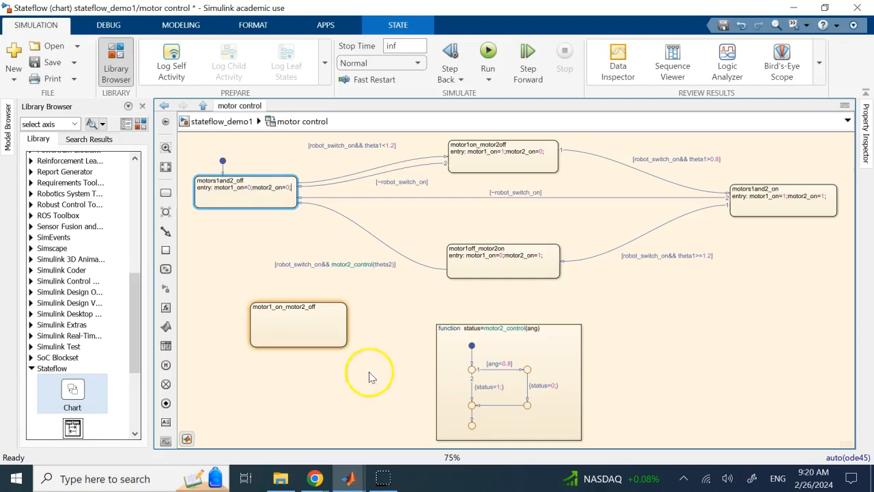
- Switch to the Chrome page "Enter a Chart or State" and examine the entry, during and exit actions in the example chart
click(358, 479)
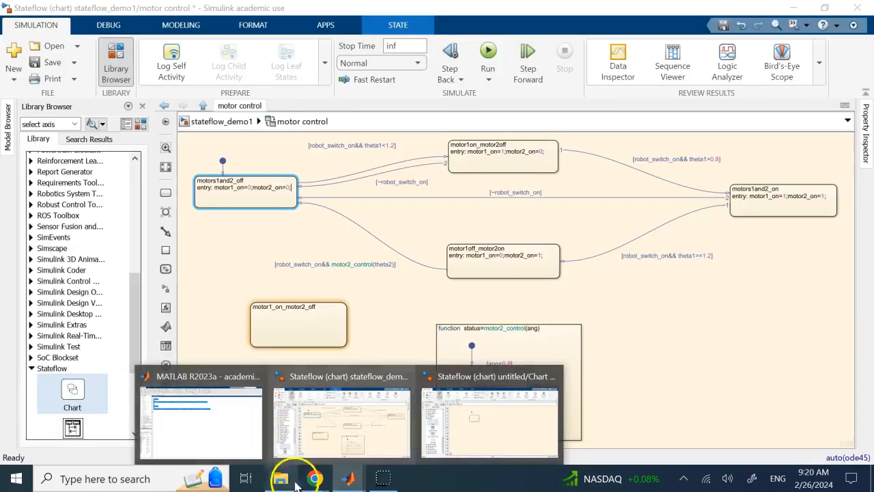
mouse_move(315, 479)
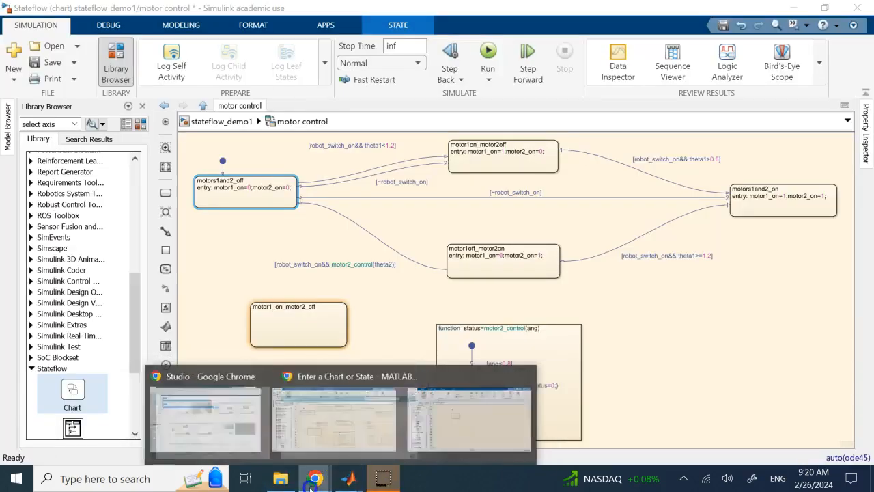
click(362, 430)
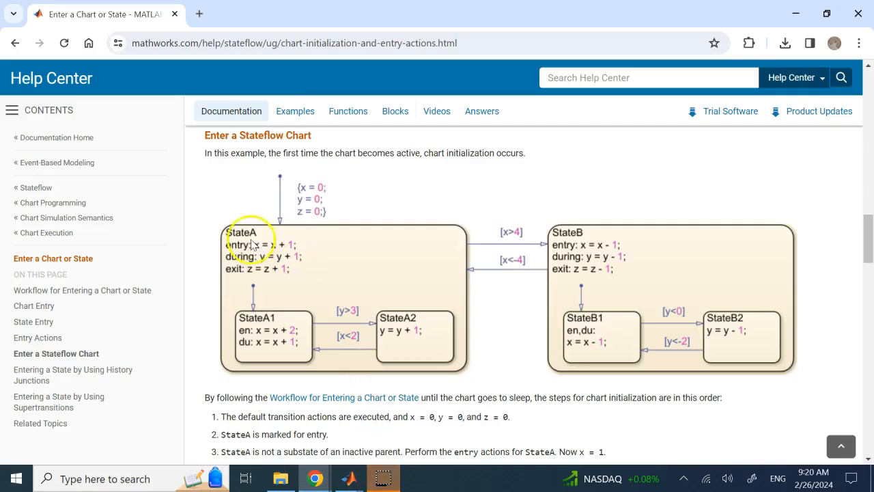
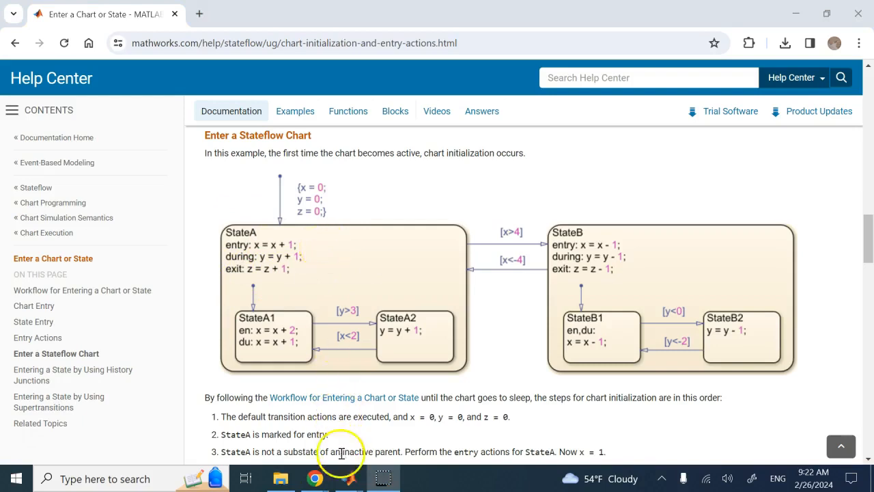
- Close the untitled Stateflow model without saving it
mouse_move(347, 477)
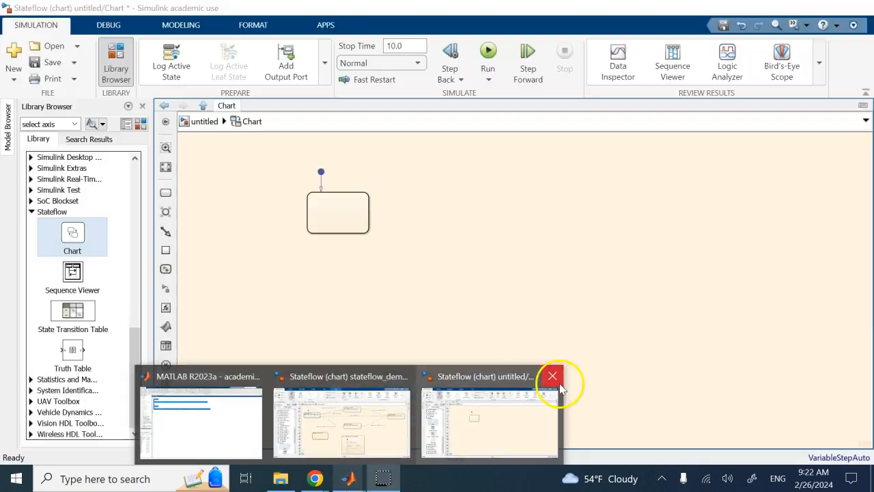
click(558, 377)
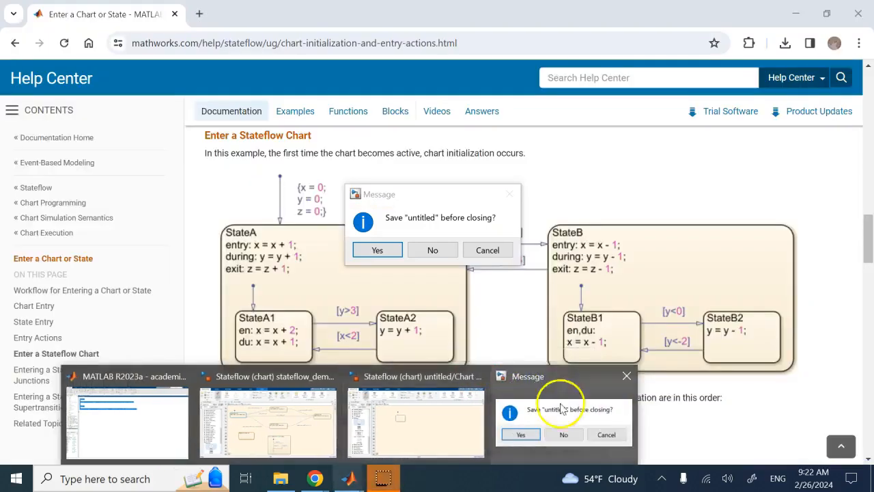
click(443, 250)
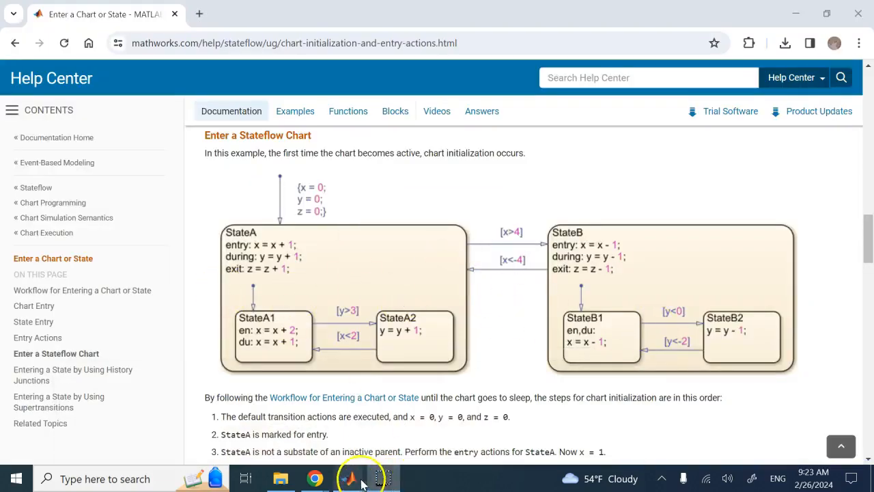
- Switch back to the stateflow_demo1 motor control chart and add an entry: line below the name in the motor1_on_motor2_off state
mouse_move(354, 477)
click(381, 429)
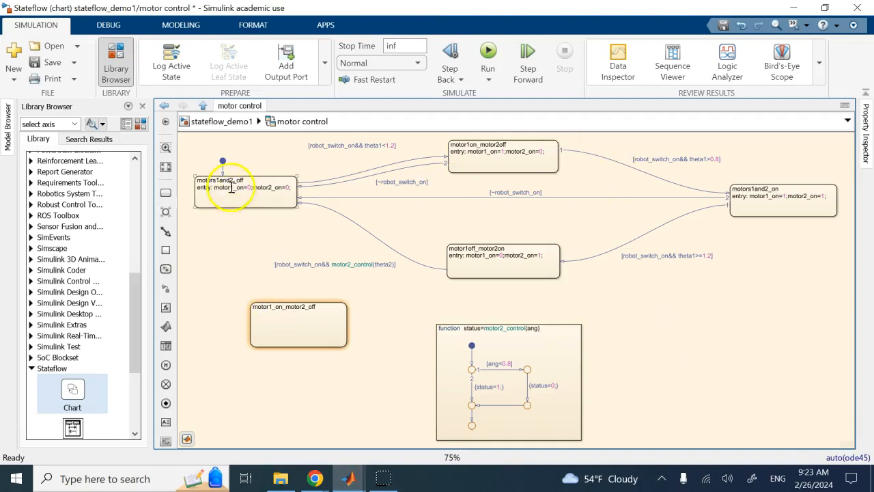
click(319, 308)
click(316, 308)
click(336, 334)
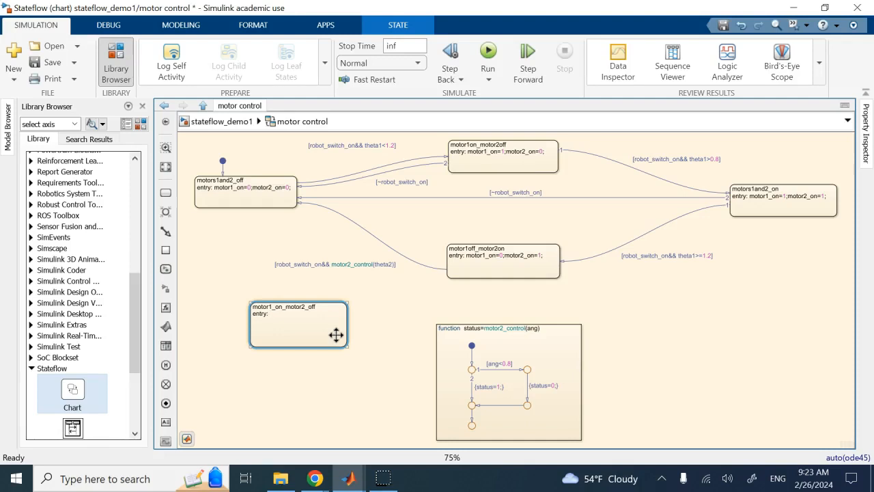
- Go up to the stateflow_demo1 top level and examine the motor control chart's inputs and its motor1_on and motor2_on outputs
click(225, 122)
click(816, 178)
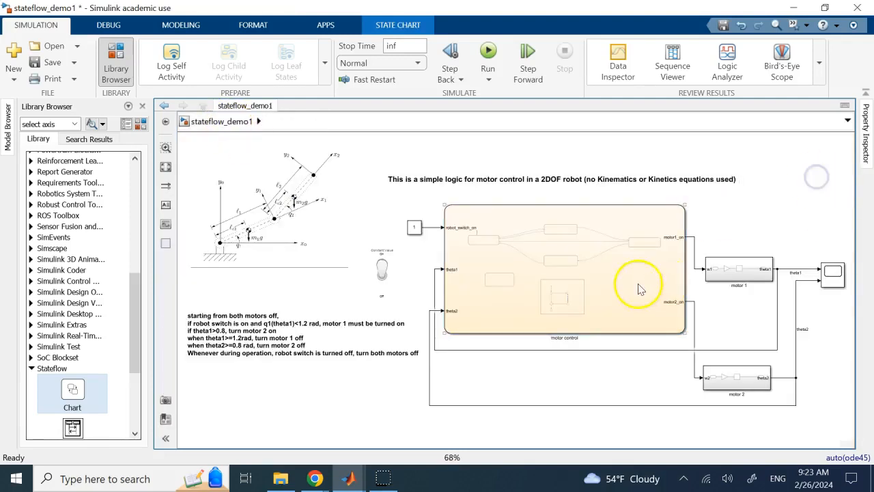
scroll(636, 263, down, 1)
scroll(639, 265, up, 4)
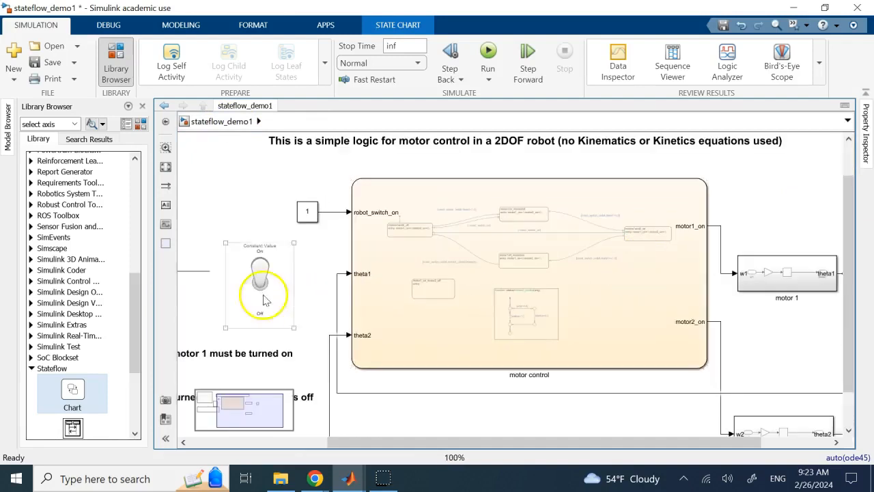
click(366, 216)
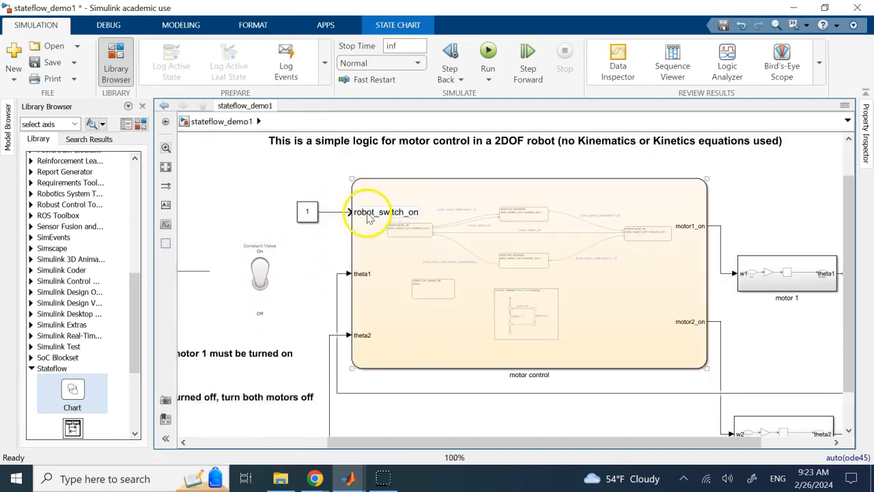
click(379, 217)
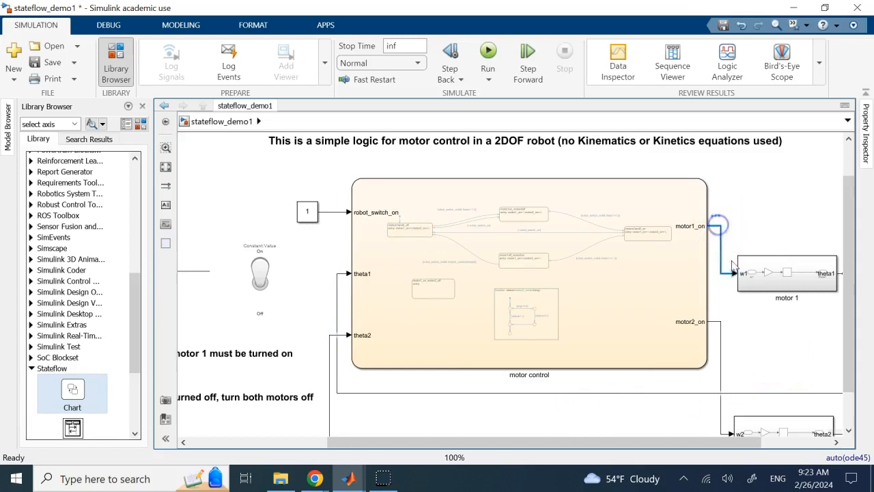
click(722, 326)
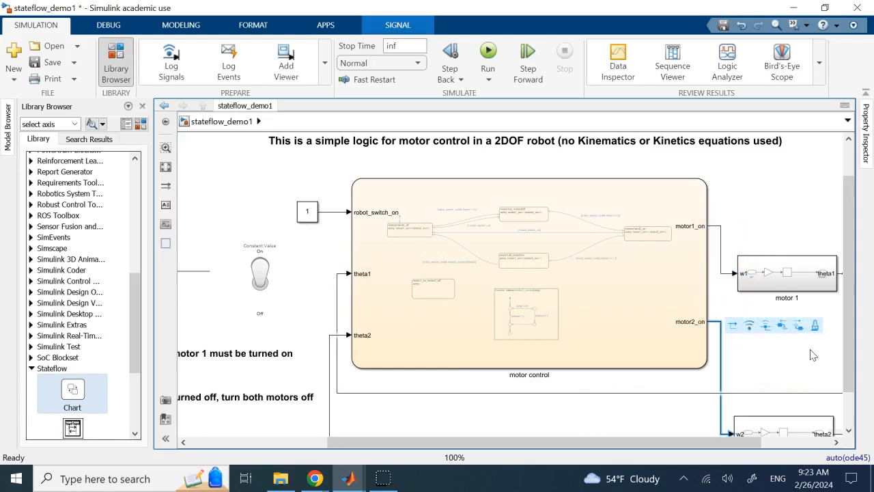
click(785, 207)
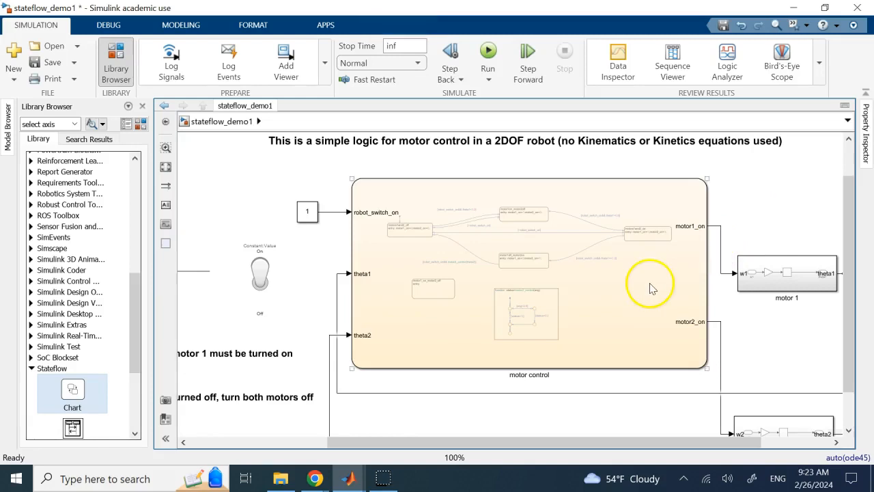
- Add a Stateflow Chart block to the empty canvas area below the motor logic description
key(space)
scroll(649, 283, down, 1)
scroll(574, 338, up, 1)
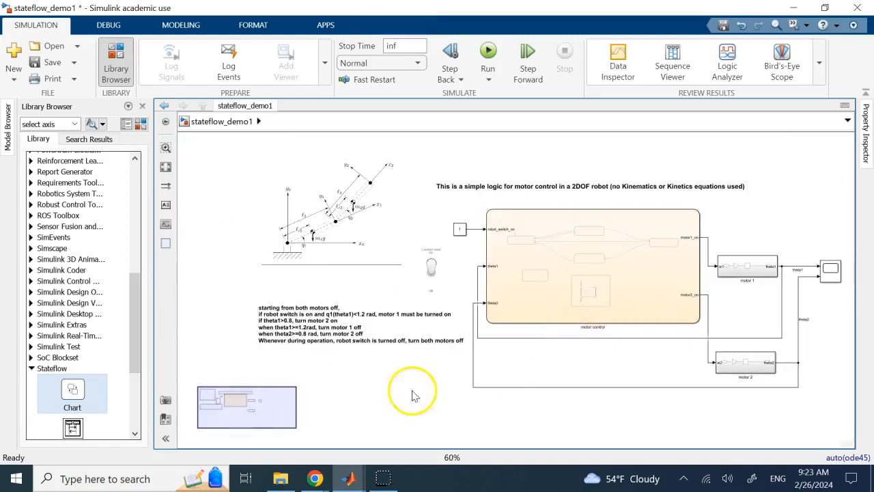
drag(89, 394, 366, 381)
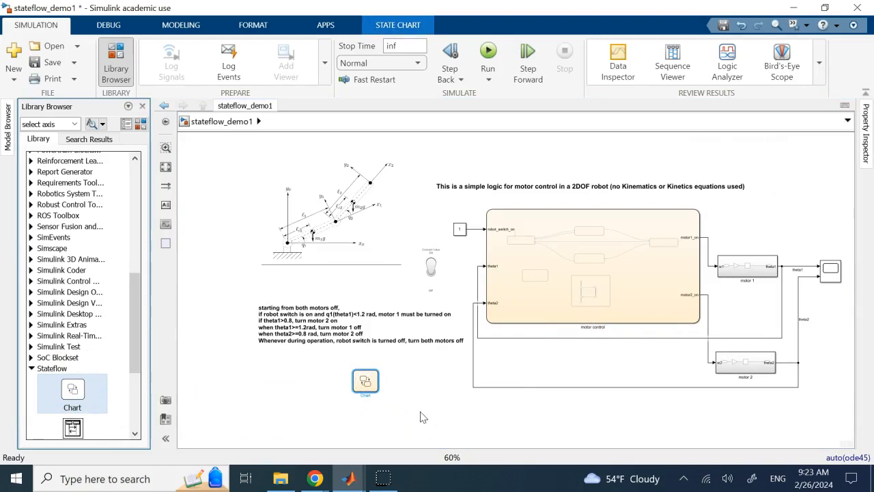
- Open the new Chart block and place a state with a default transition in it
scroll(413, 404, up, 4)
scroll(412, 403, up, 2)
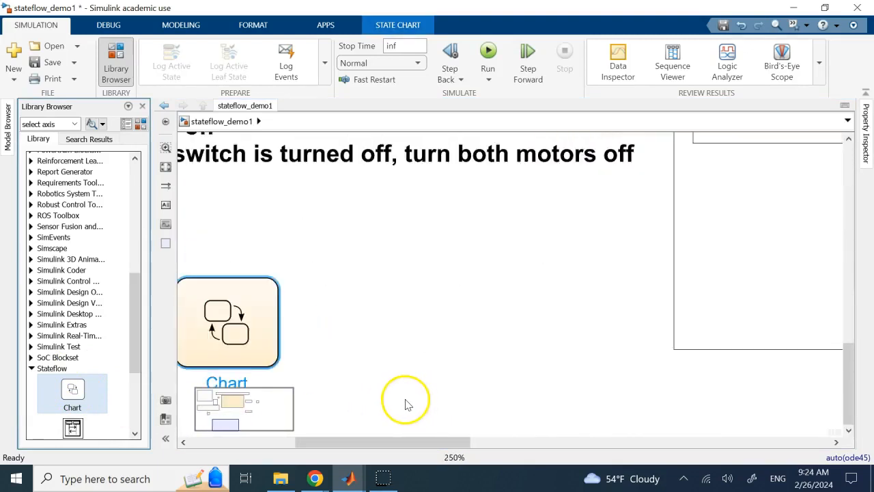
drag(380, 441, 288, 439)
click(682, 357)
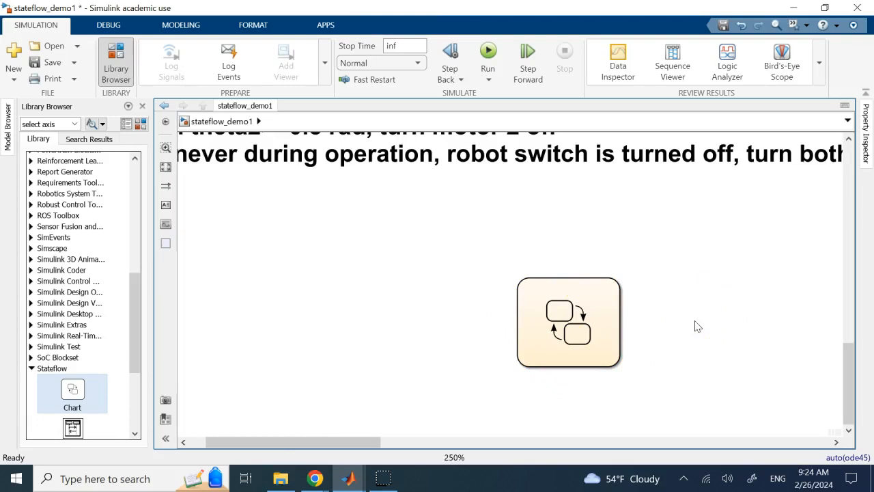
double_click(607, 303)
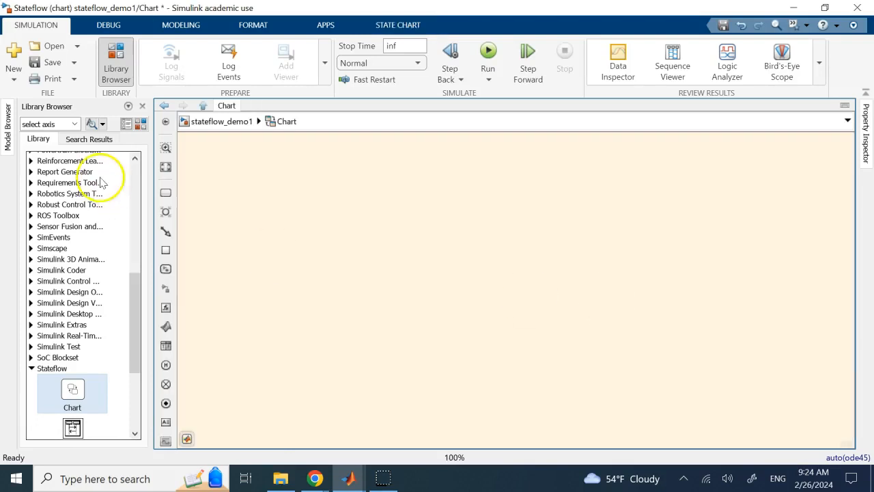
click(166, 192)
click(371, 253)
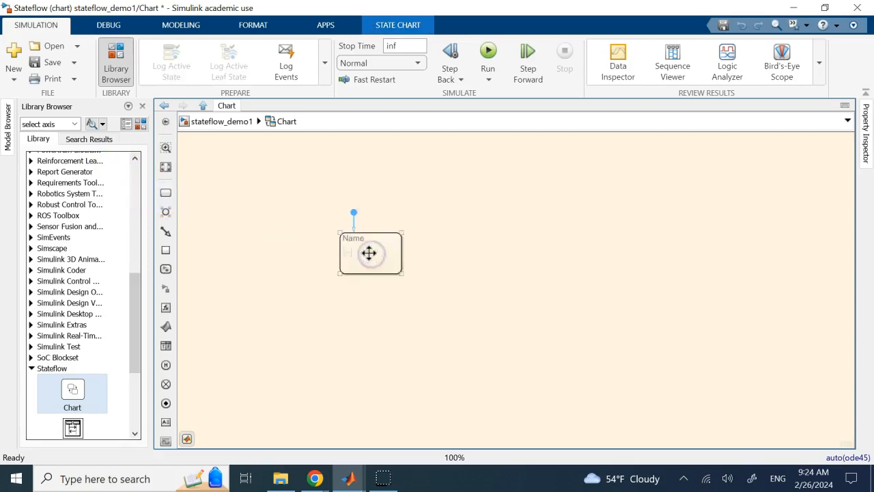
- Name the new state Adfsfg and give it the action x=0;
click(362, 248)
text(Adfsfg)
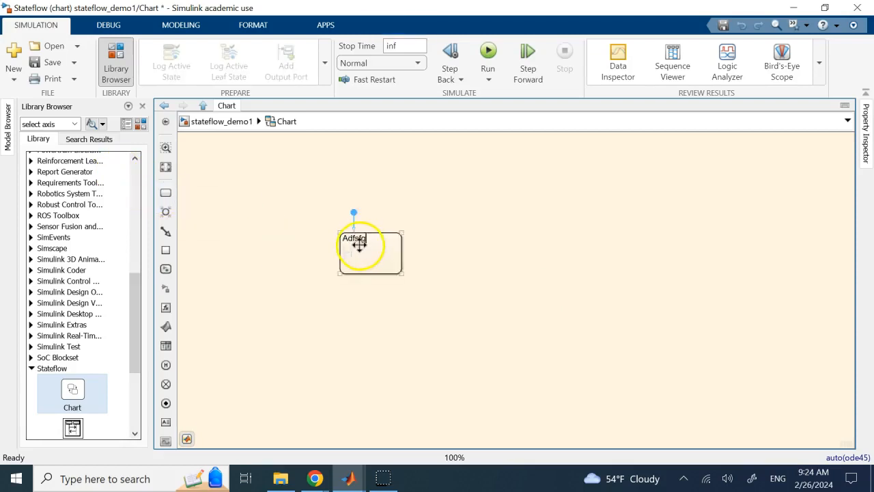
click(349, 252)
click(390, 255)
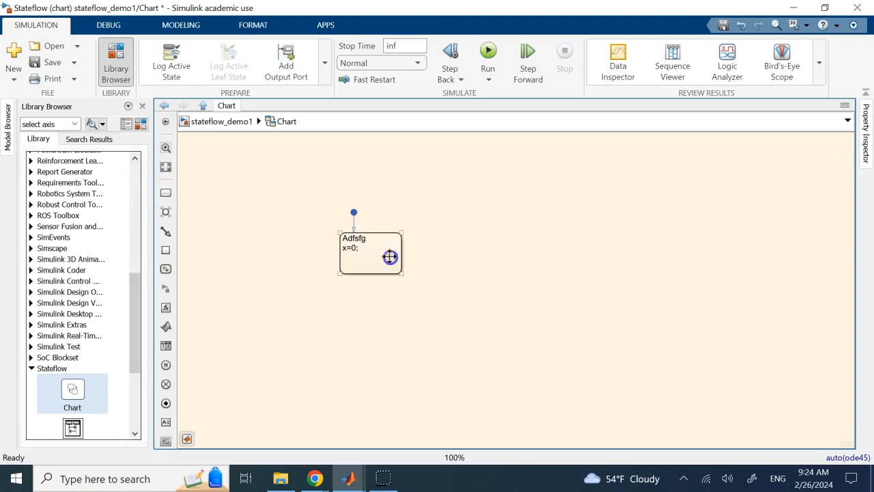
click(453, 250)
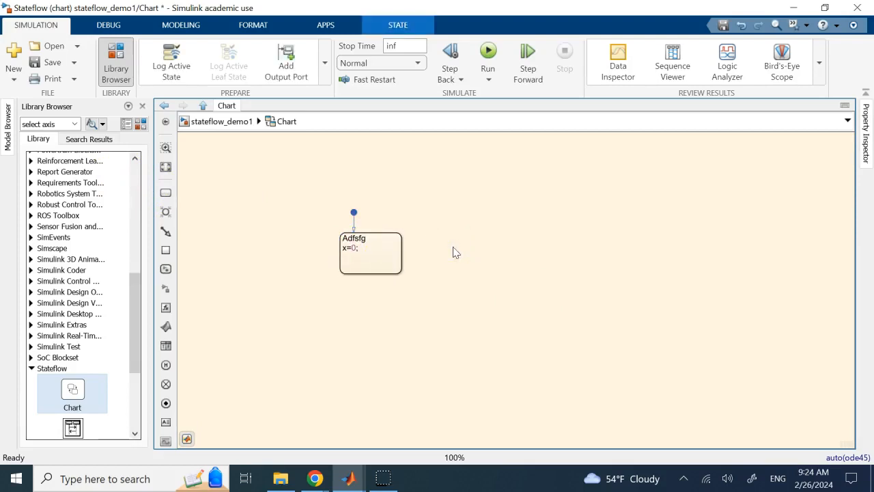
- Add a data input from Simulink to the chart and name it theta1
scroll(453, 250, down, 3)
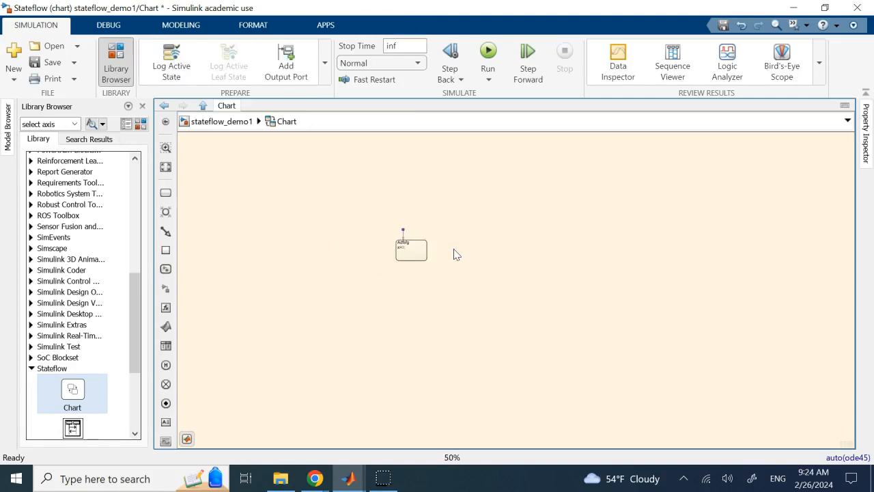
scroll(454, 250, up, 3)
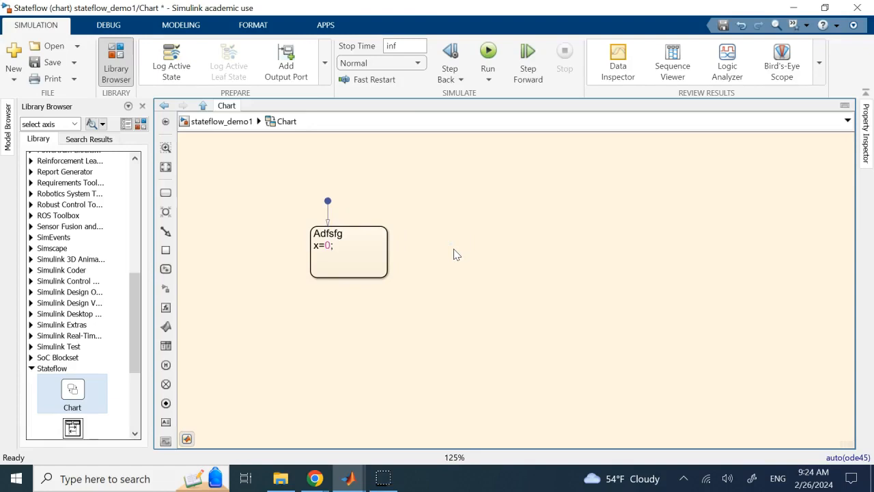
right_click(451, 212)
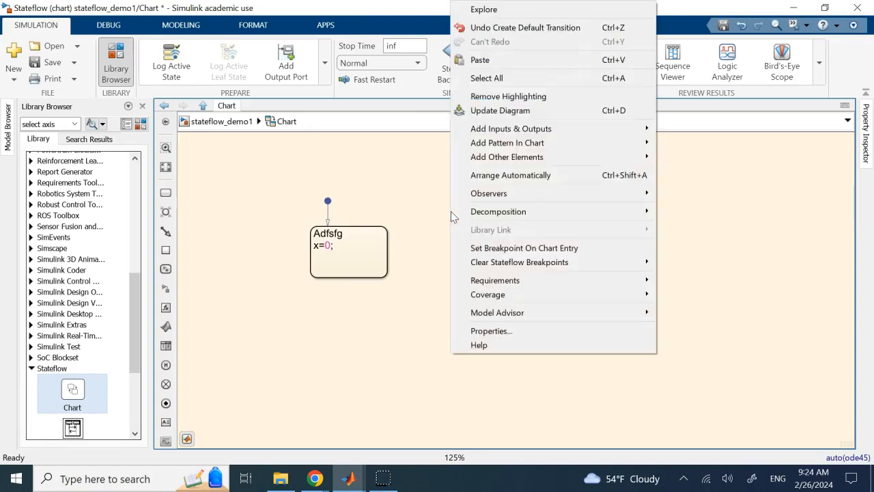
click(481, 136)
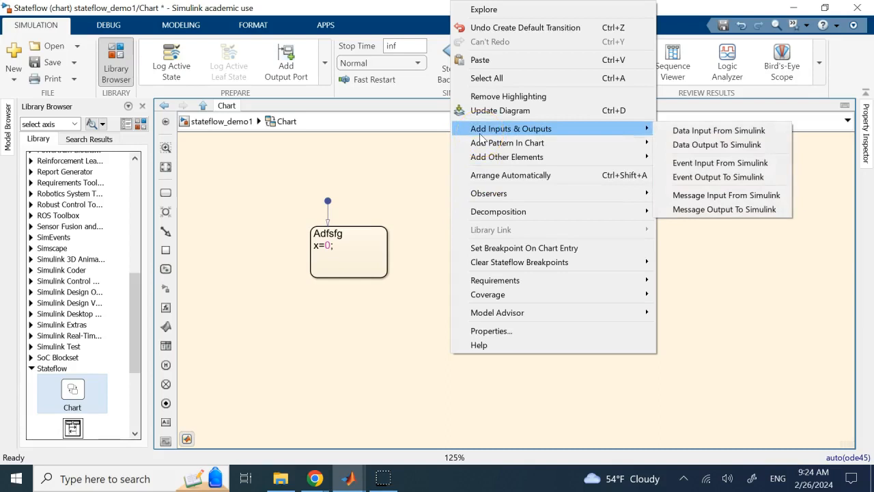
click(757, 133)
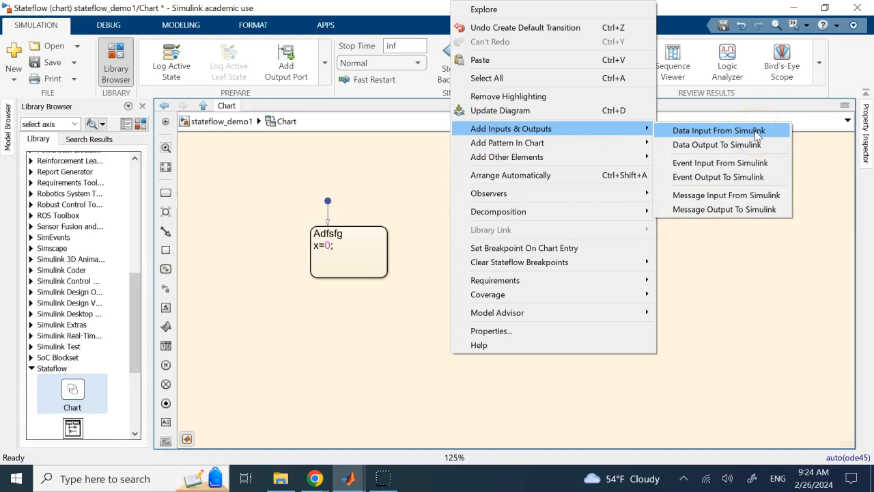
click(743, 147)
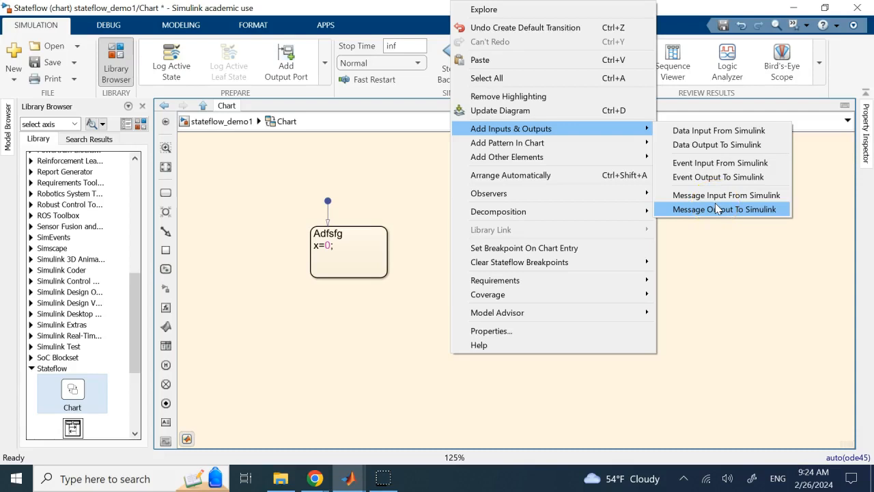
click(708, 137)
double_click(390, 137)
text(theta1)
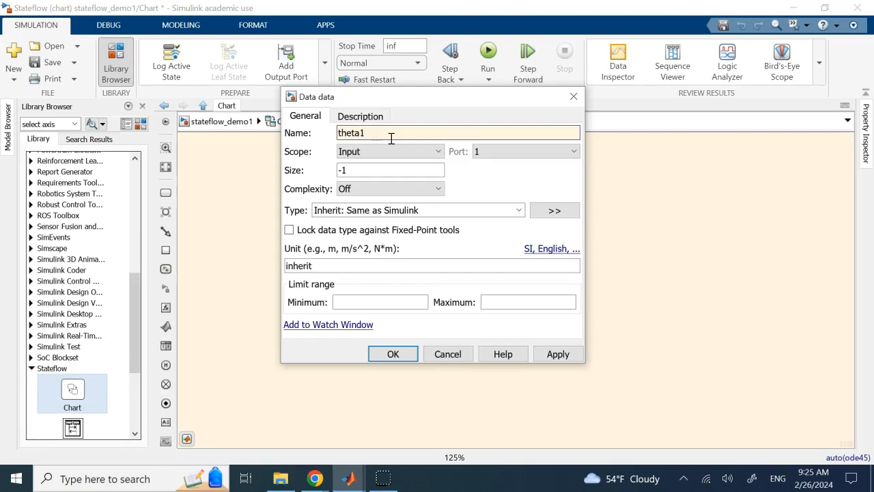
- Check the scope, size, port and data type options of the theta1 input and accept its definition
click(400, 154)
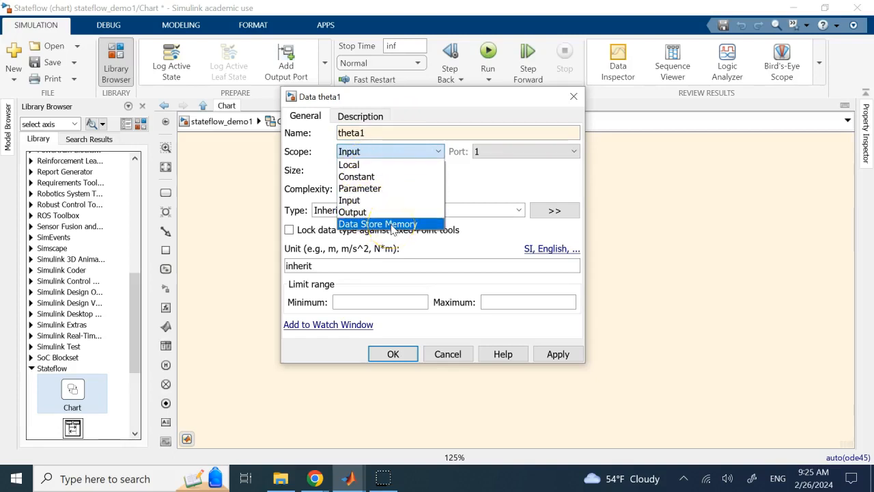
click(472, 181)
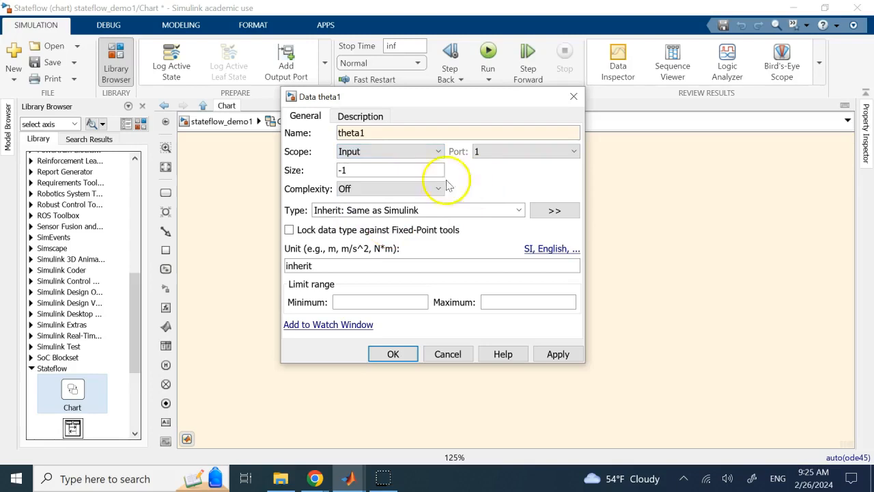
double_click(379, 169)
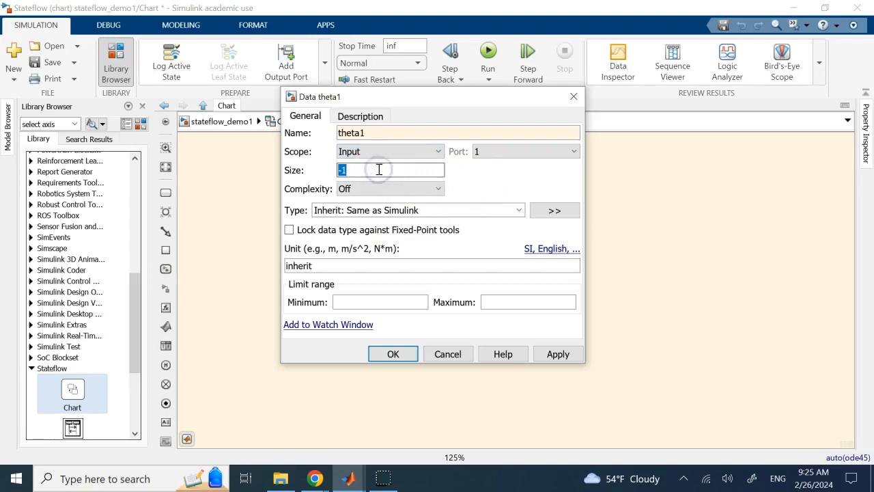
drag(380, 169, 328, 175)
double_click(341, 172)
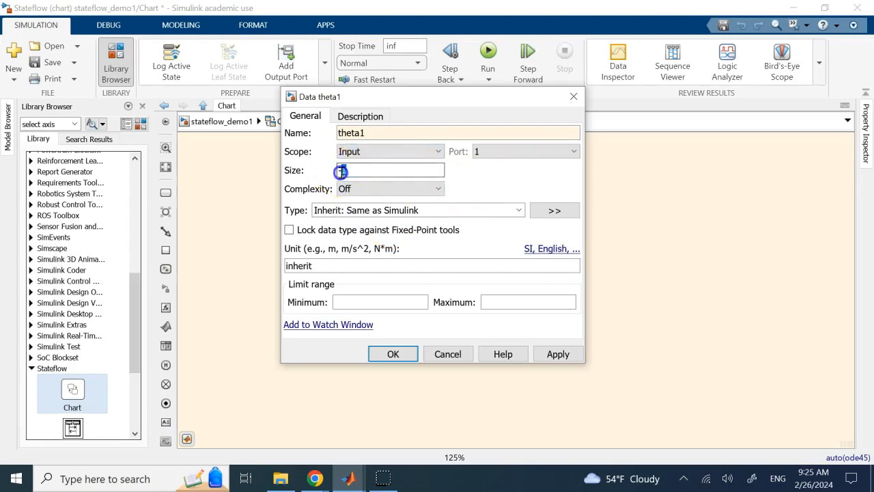
click(353, 170)
click(495, 150)
click(492, 152)
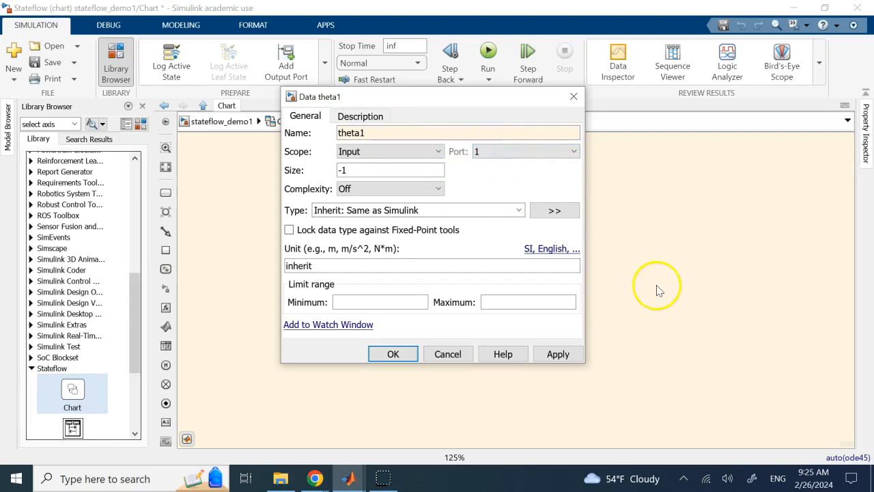
triple_click(390, 210)
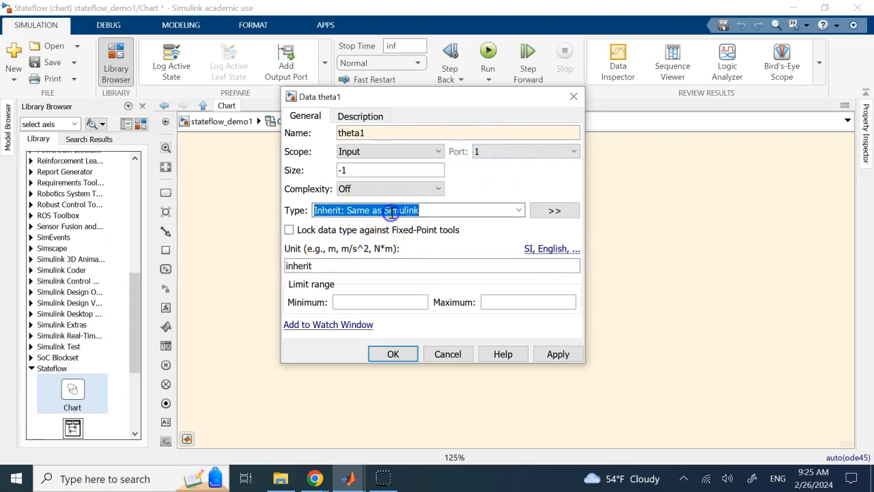
click(519, 210)
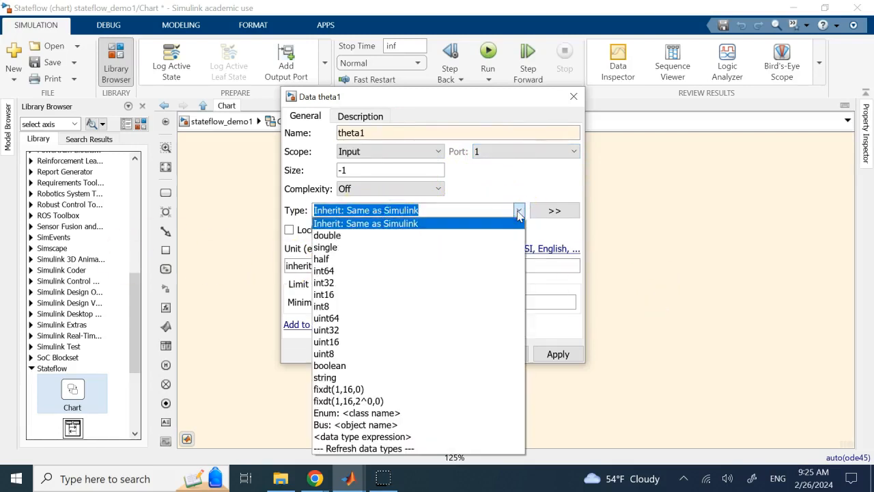
click(655, 216)
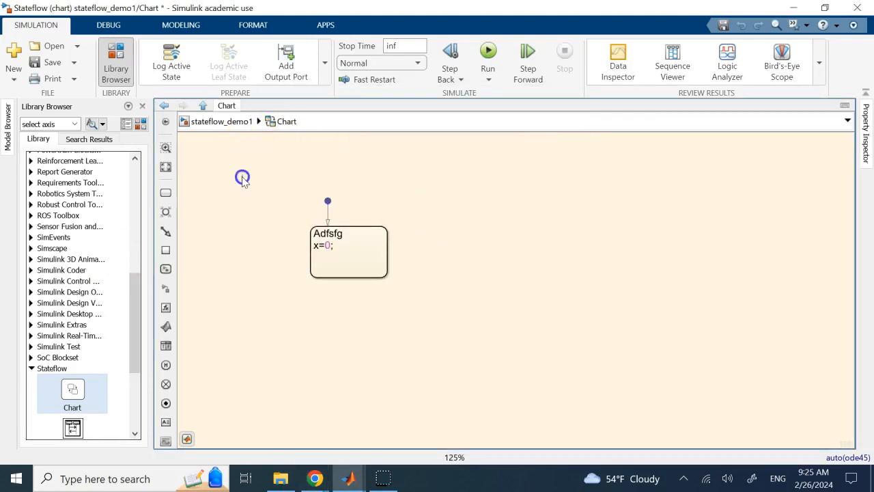
- Return to the stateflow_demo1 top level and enlarge the new Chart block around its theta1 input port
click(217, 121)
click(762, 391)
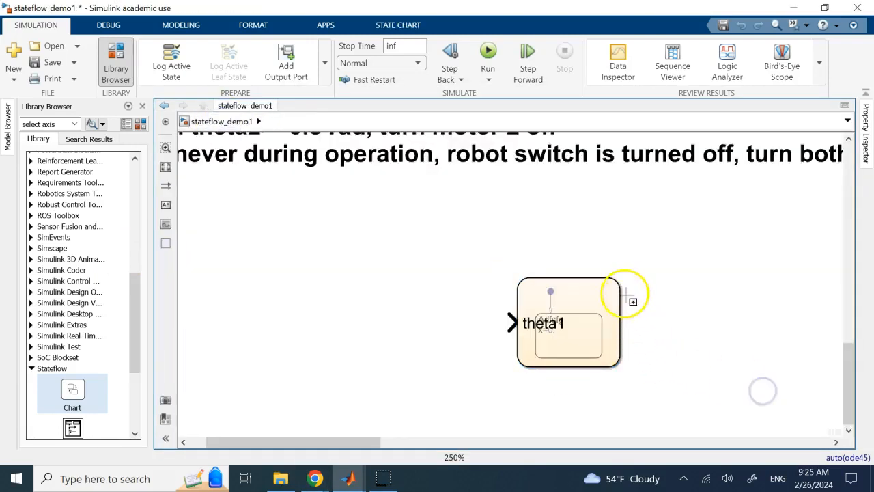
drag(617, 281, 757, 221)
click(319, 371)
click(512, 299)
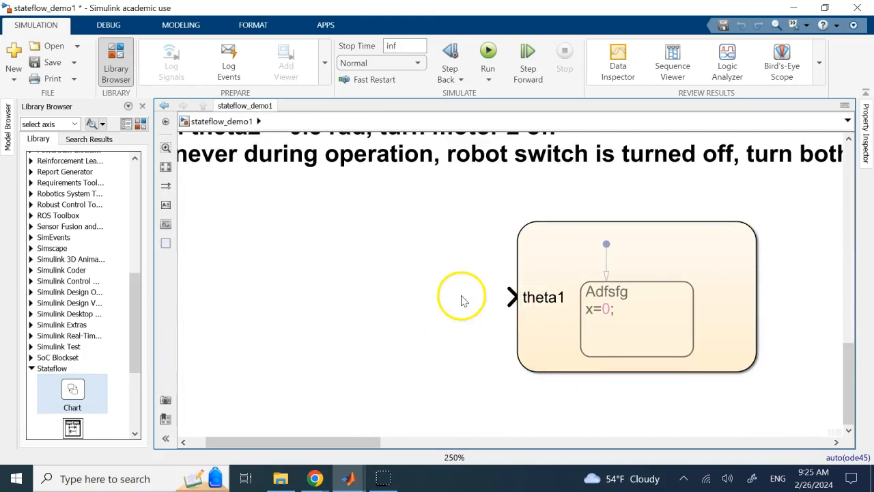
scroll(464, 302, up, 2)
scroll(469, 306, down, 5)
scroll(593, 311, down, 1)
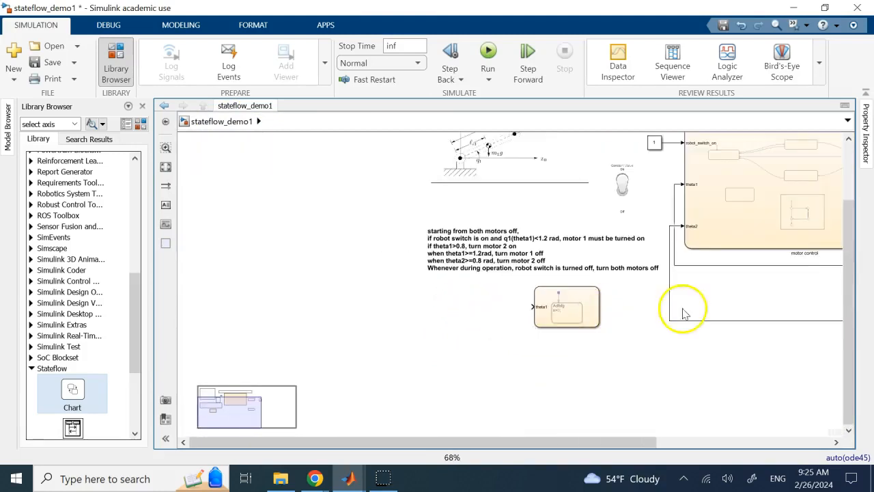
- Reopen the new Chart block and add a data output to Simulink named motor_on
click(587, 301)
double_click(587, 302)
right_click(454, 216)
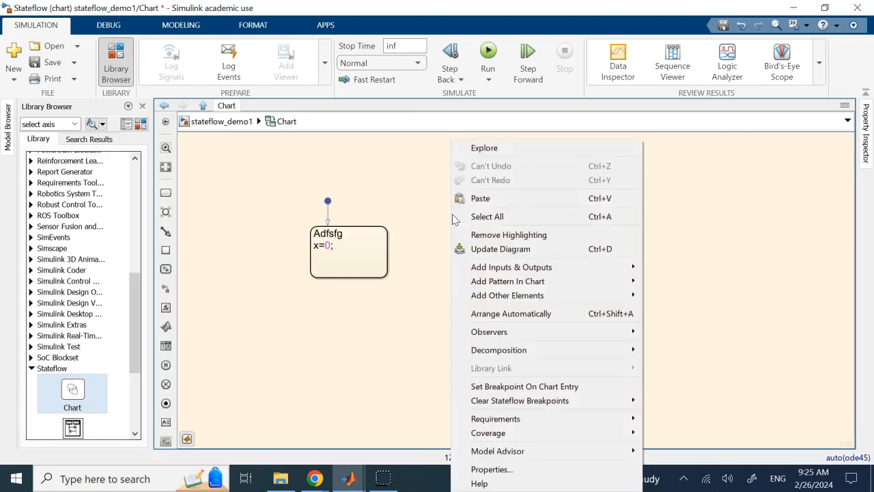
mouse_move(484, 266)
click(694, 270)
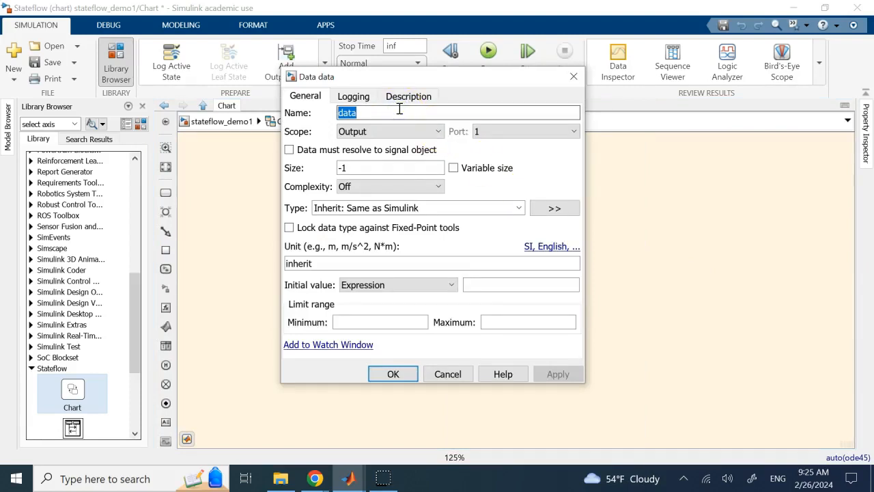
text(motor_on)
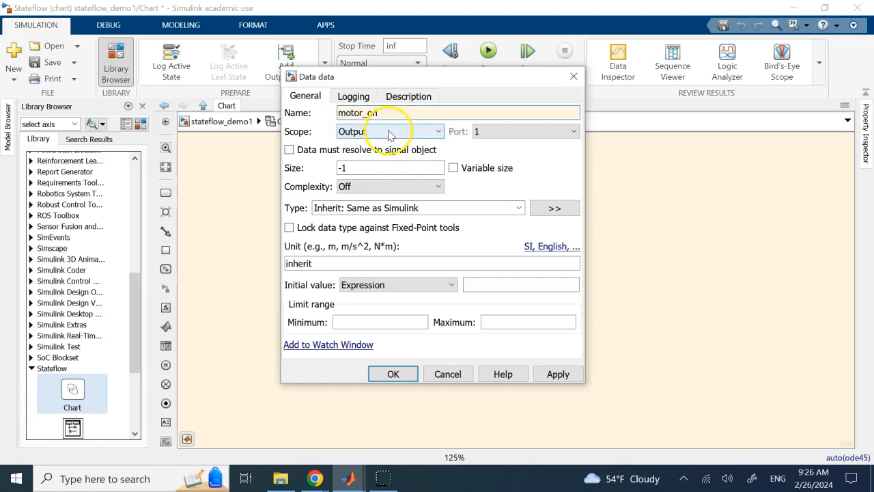
click(480, 131)
click(483, 132)
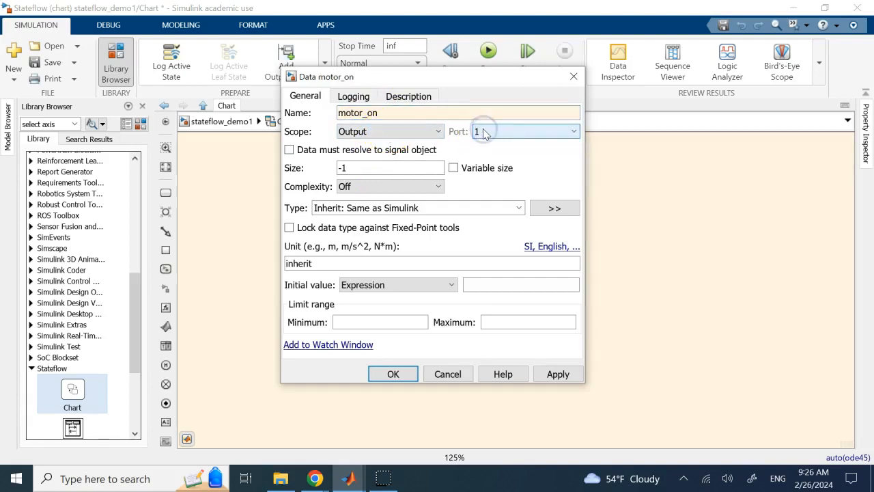
click(395, 372)
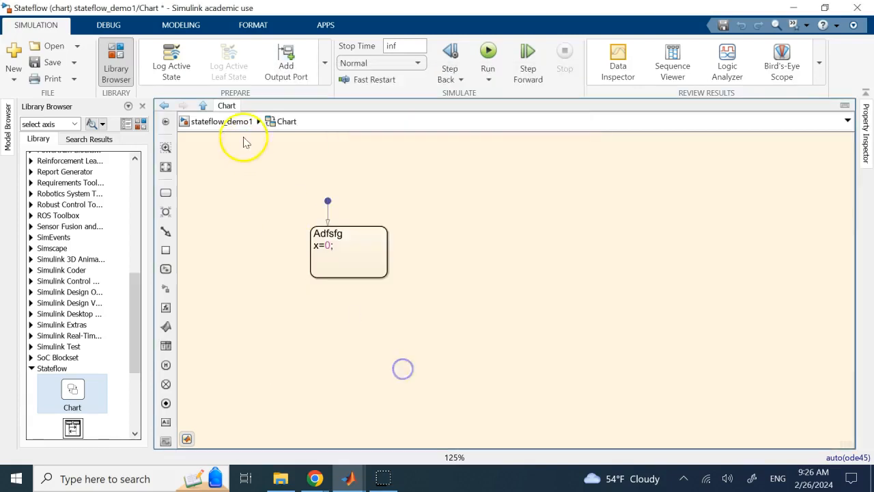
- Return to the stateflow_demo1 top level and enlarge the new Chart block further so its theta1 and motor_on ports are clear of the state
click(231, 124)
click(724, 398)
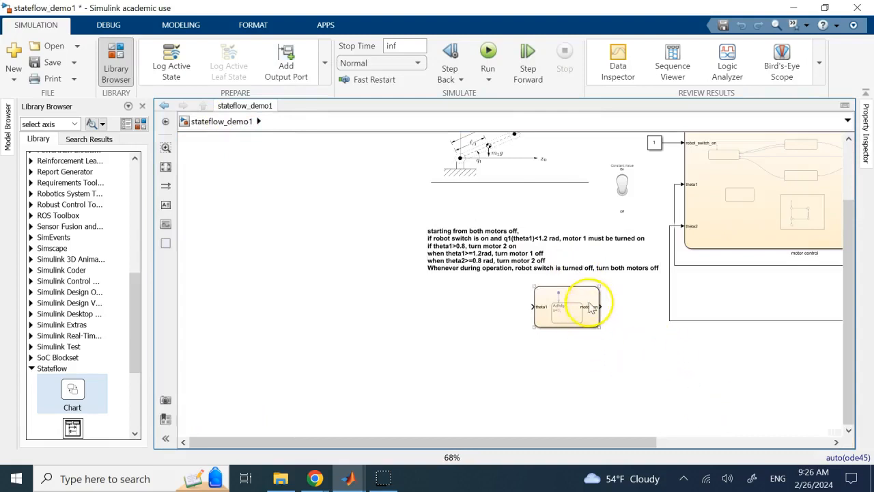
scroll(589, 305, up, 3)
scroll(559, 292, up, 5)
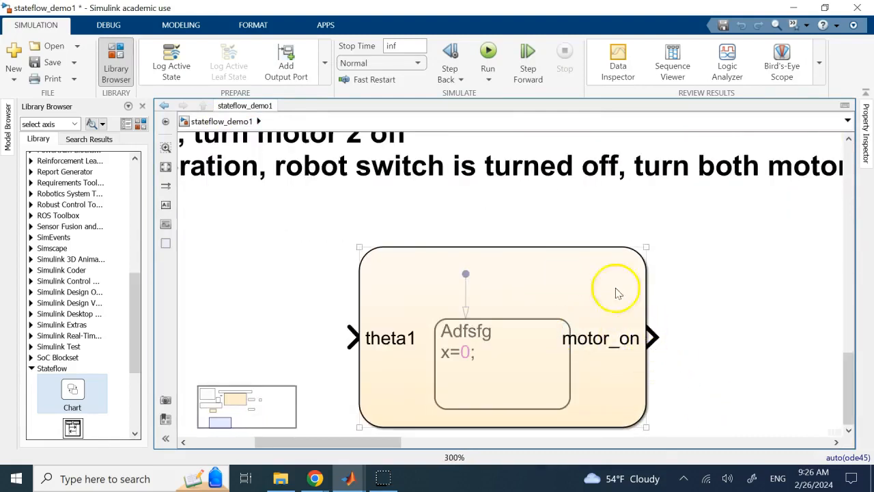
drag(646, 249, 728, 225)
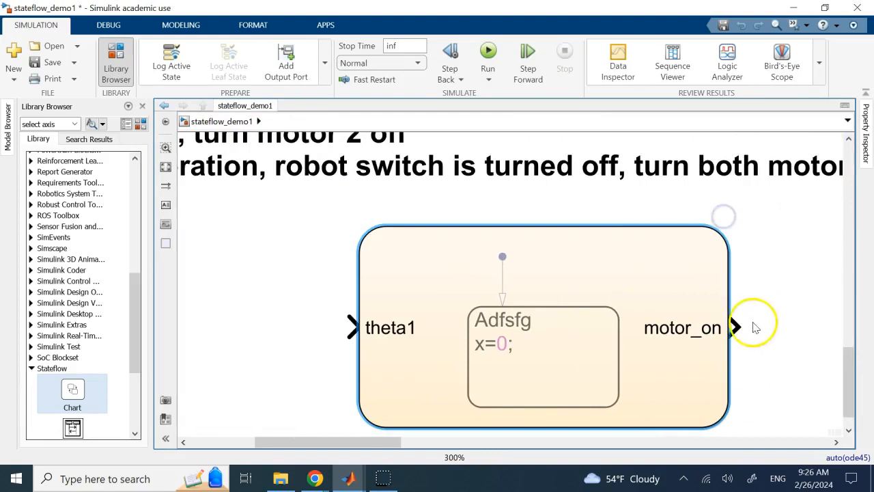
click(736, 328)
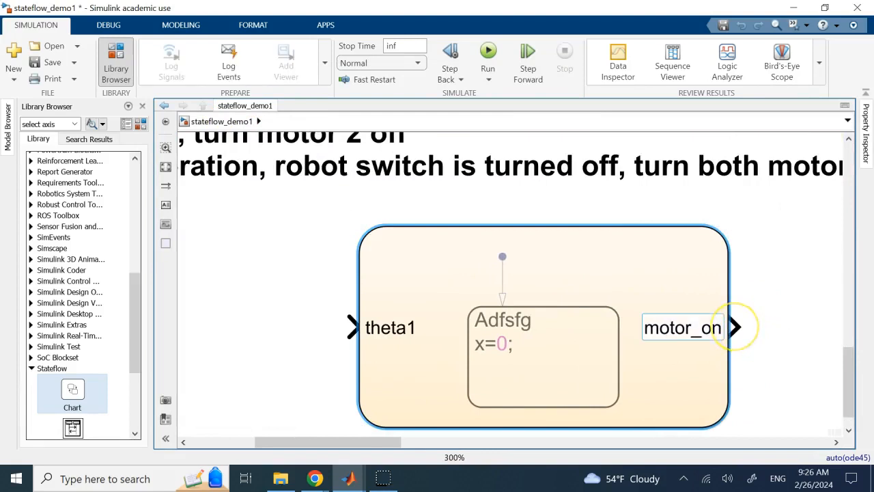
click(263, 348)
click(492, 328)
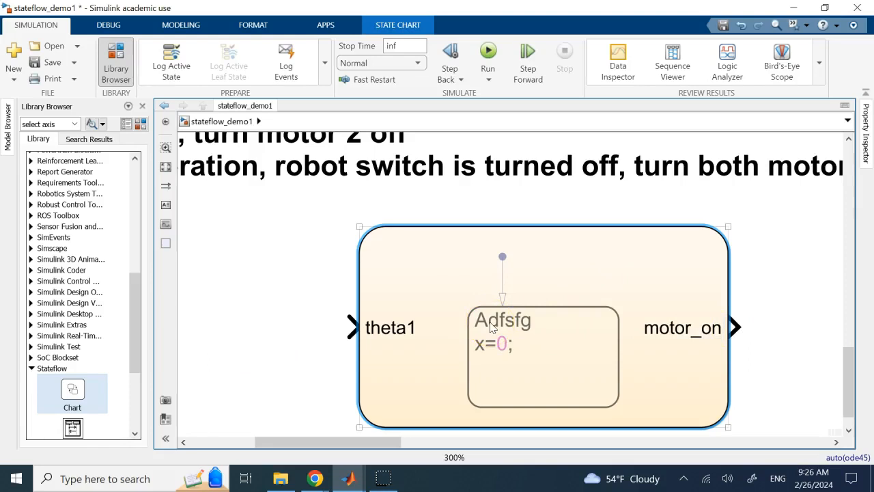
- Review the motor control chart, its top-level inputs and the written motor logic description, and open the motor control chart again
scroll(506, 300, up, 2)
scroll(540, 232, down, 5)
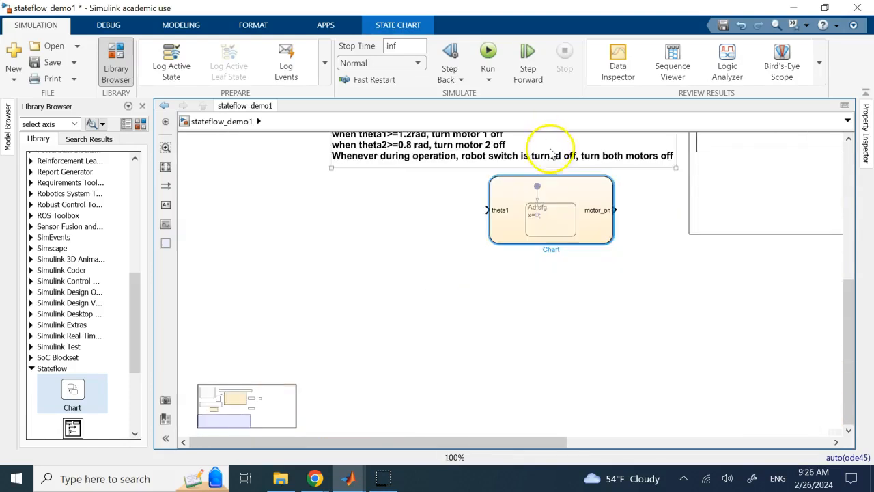
key(space)
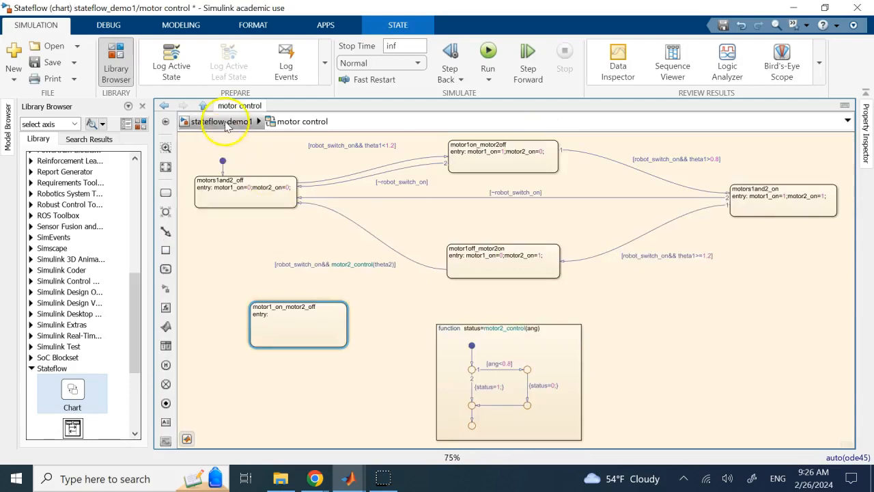
click(219, 121)
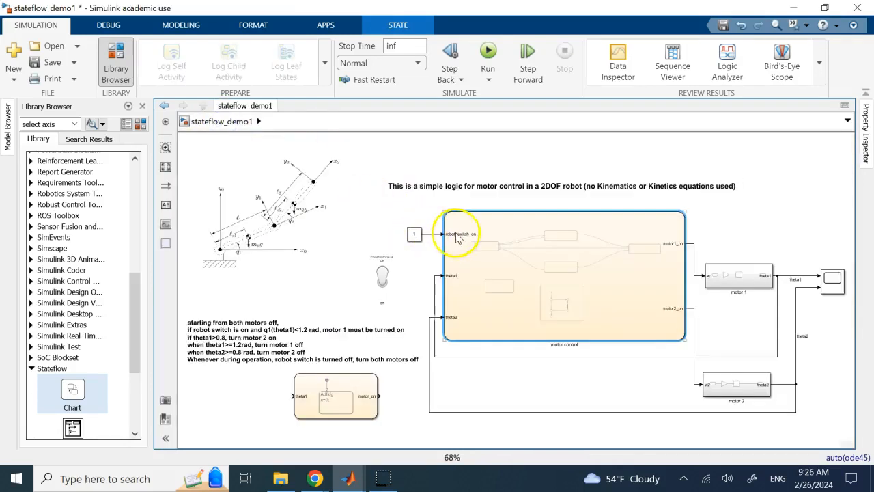
click(413, 237)
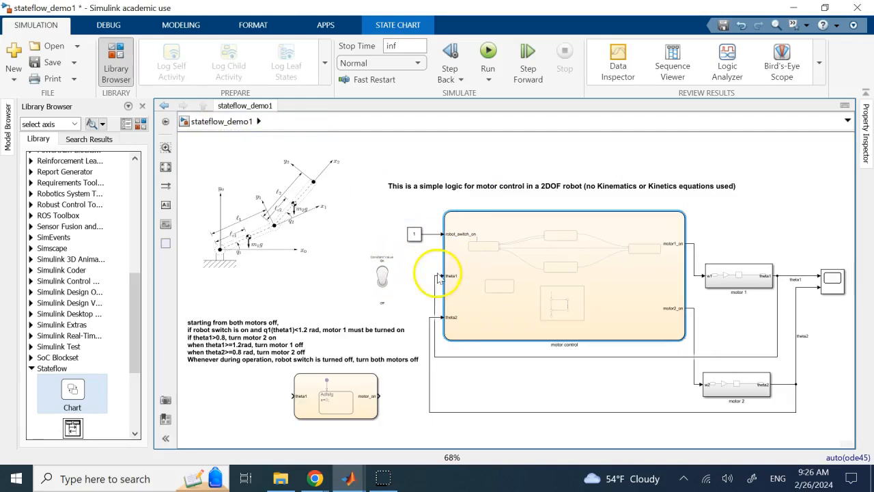
click(241, 346)
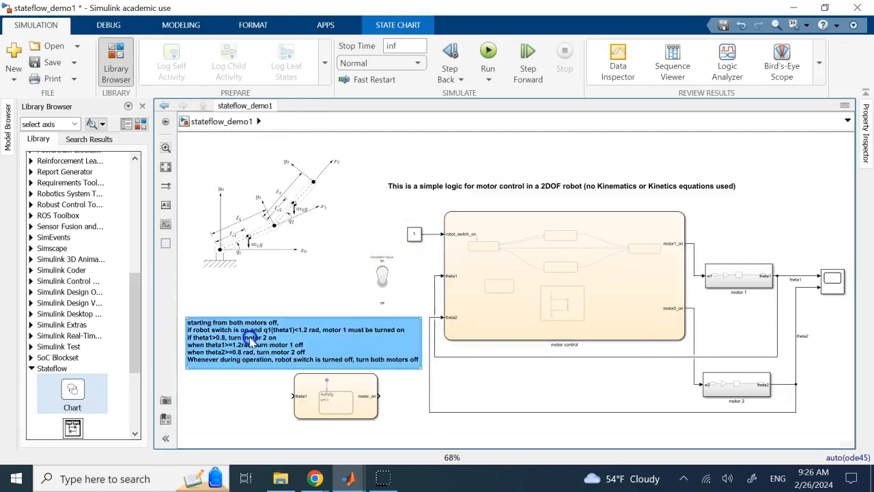
double_click(243, 345)
click(673, 388)
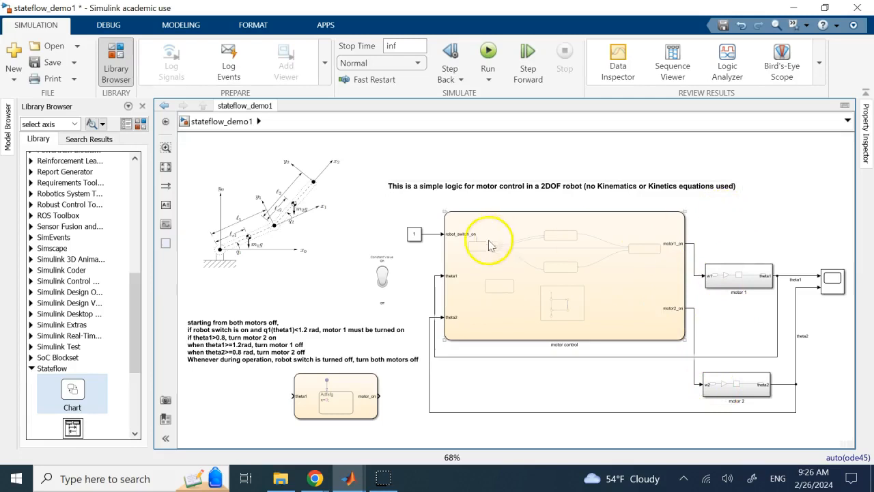
double_click(523, 293)
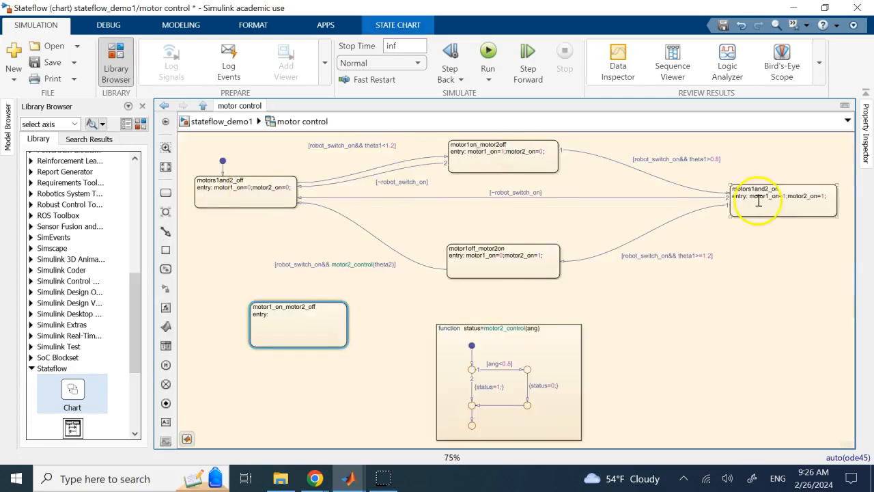
- Review the four motor states in the motor control chart, from motors1and2_off to motor1off_motor2on
click(239, 194)
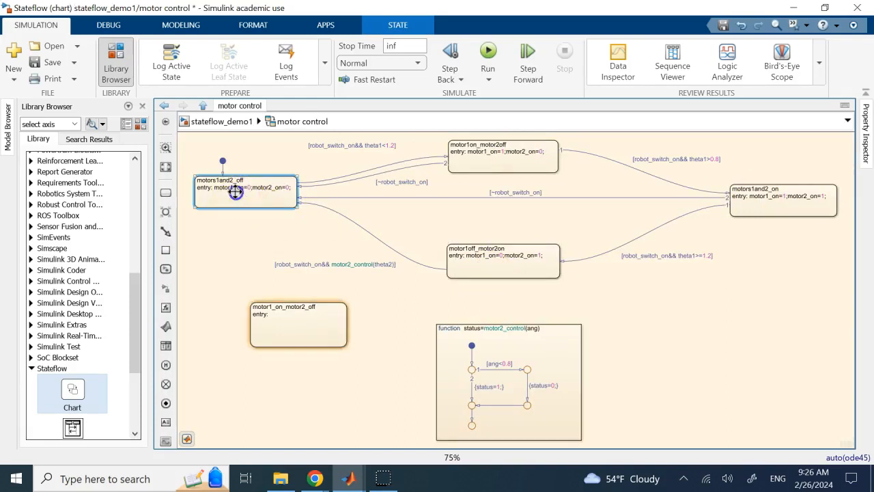
click(772, 196)
click(493, 149)
click(453, 252)
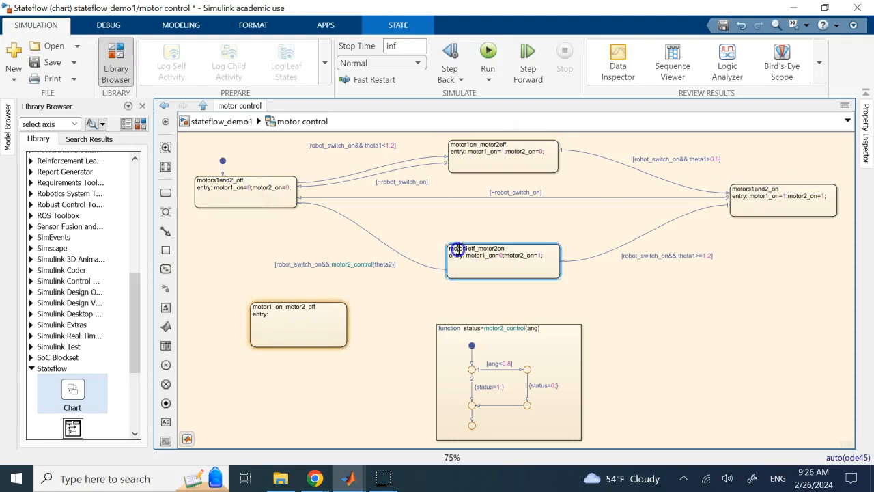
click(509, 251)
click(636, 304)
- Examine the name and entry actions of each motor state, starting with motors1and2_off
double_click(226, 181)
click(232, 179)
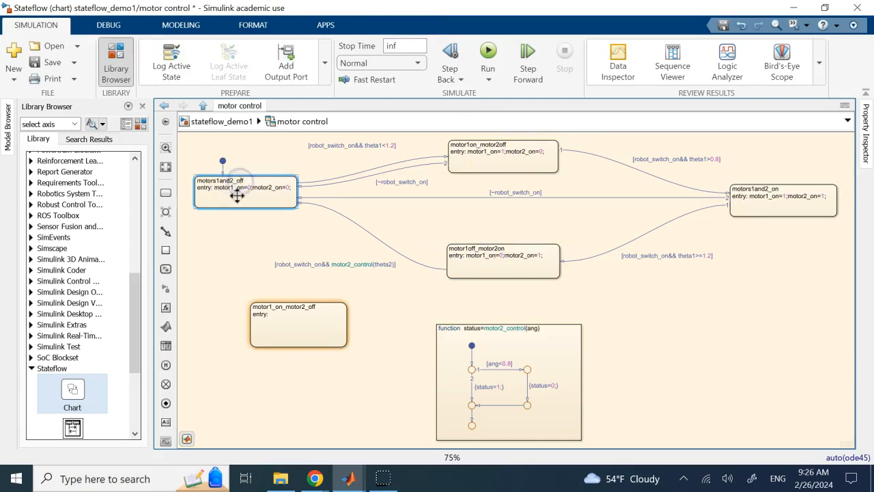
click(228, 190)
double_click(257, 193)
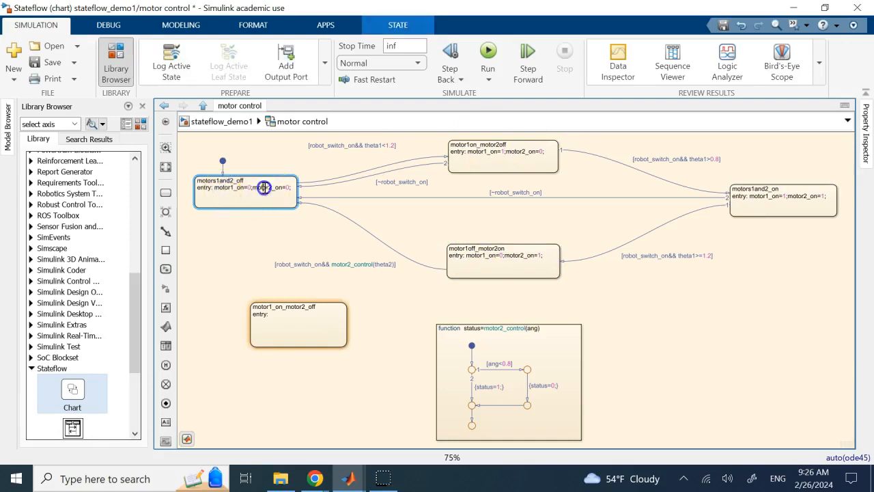
click(250, 190)
text(0;)
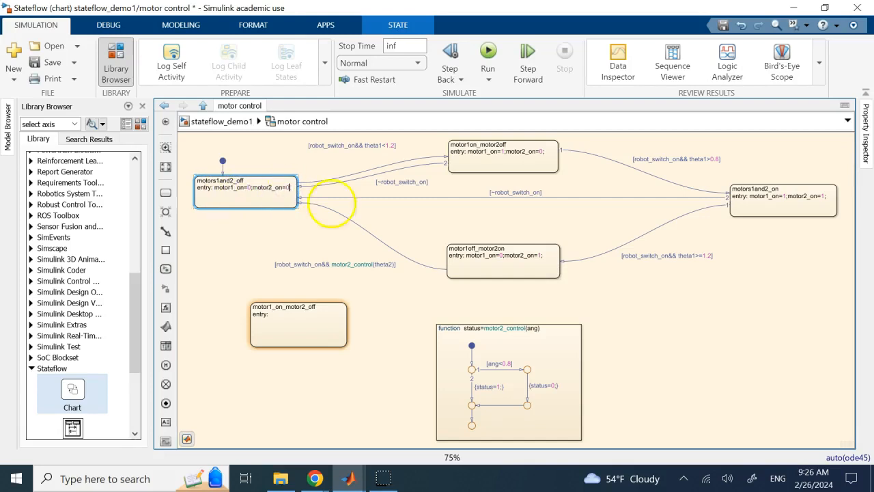
click(767, 194)
click(786, 198)
click(498, 141)
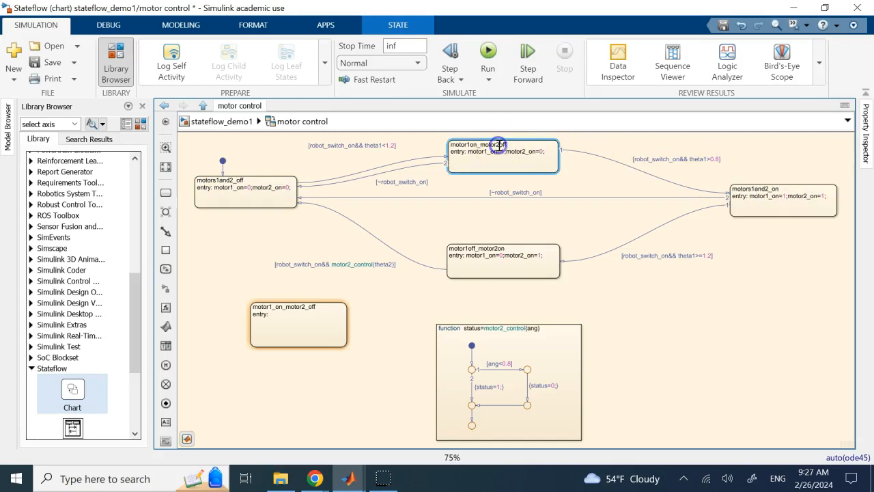
click(498, 264)
- Delete the unfinished motor1_on_motor2_off state from the motor control chart
click(741, 342)
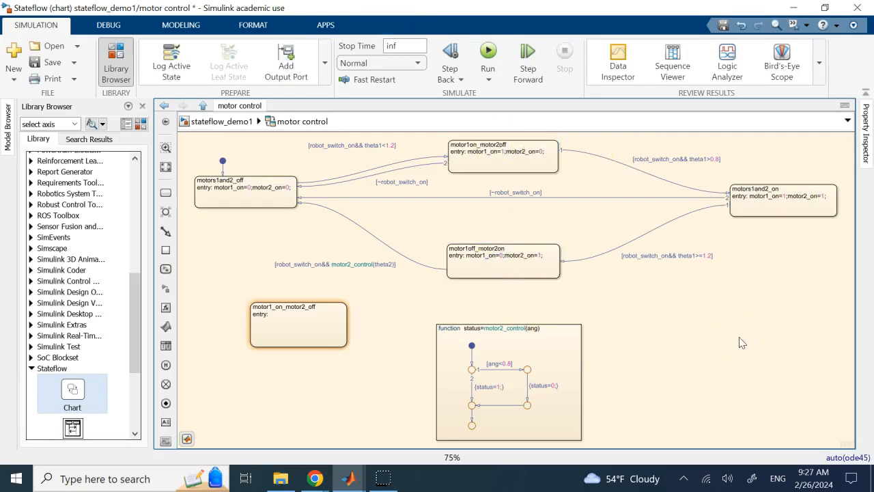
drag(380, 380, 242, 293)
key(Delete)
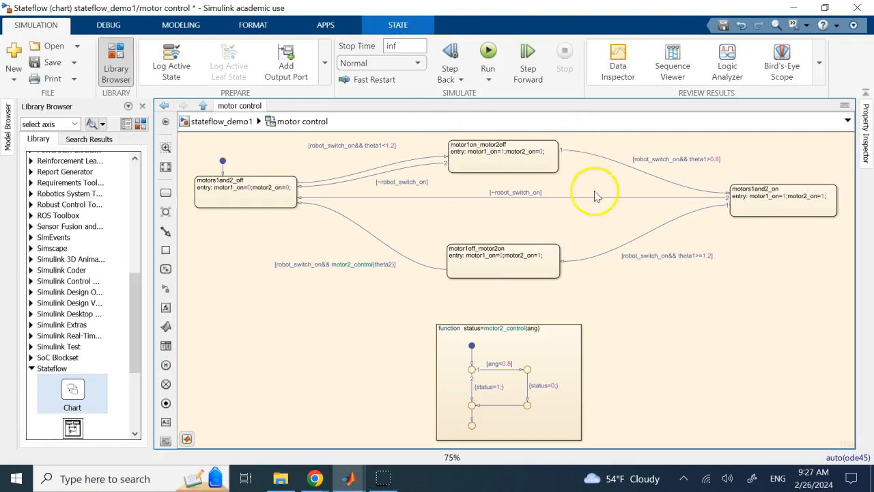
click(621, 236)
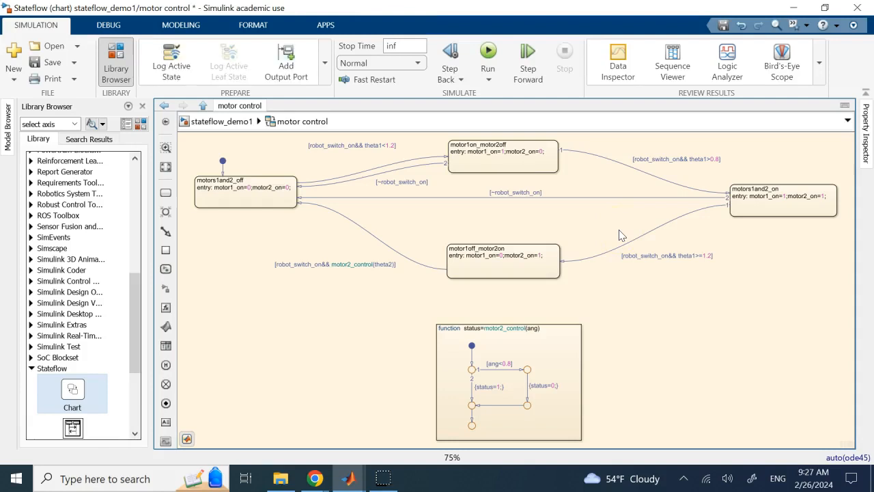
- Examine the transitions of the motor1on_motor2off state and their conditions
click(602, 159)
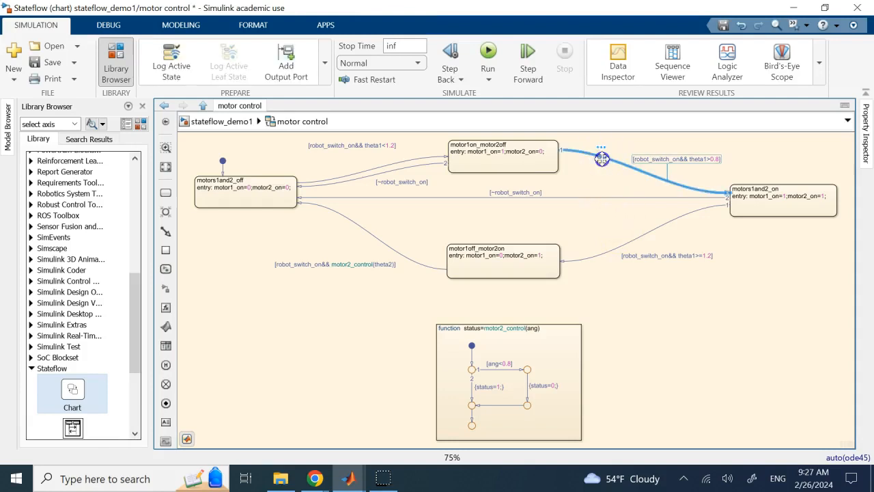
click(366, 175)
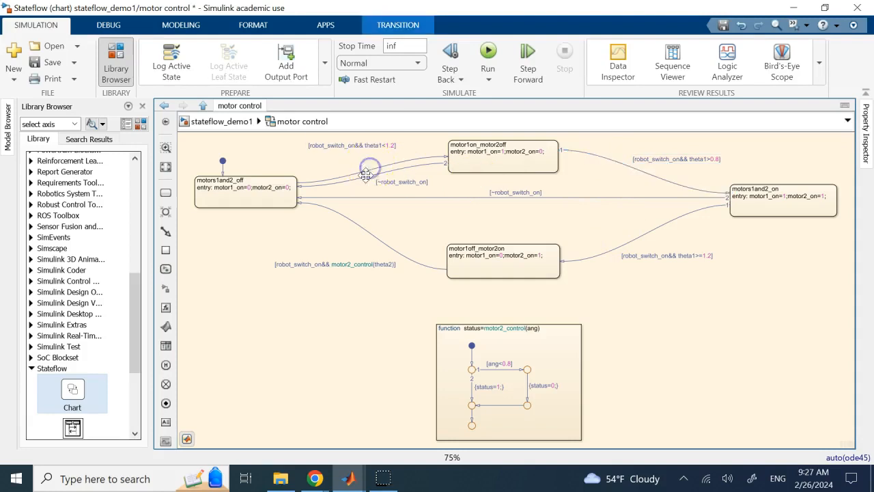
click(367, 154)
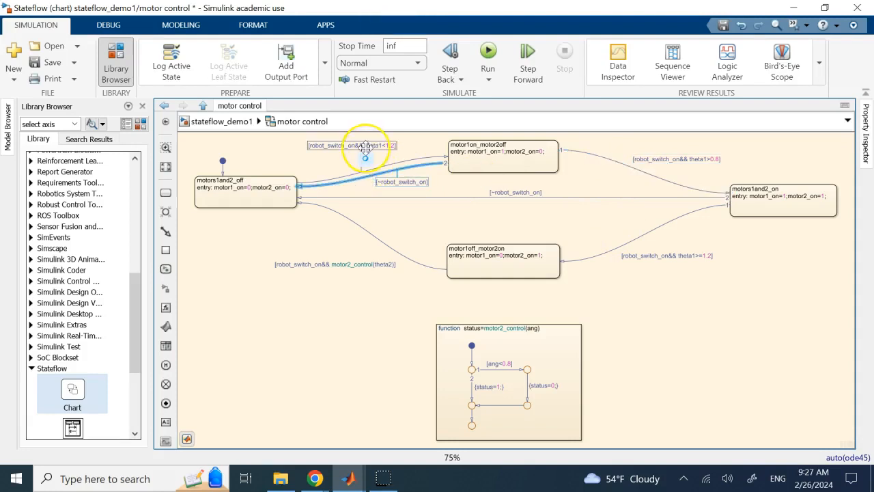
click(405, 160)
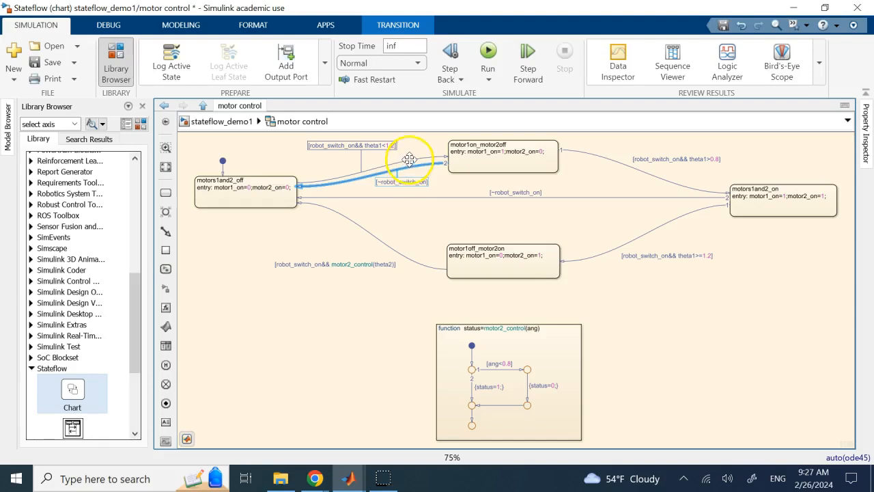
- Return to the stateflow_demo1 top level, open the new Chart block and copy its Adfsfg state beside the original
click(250, 121)
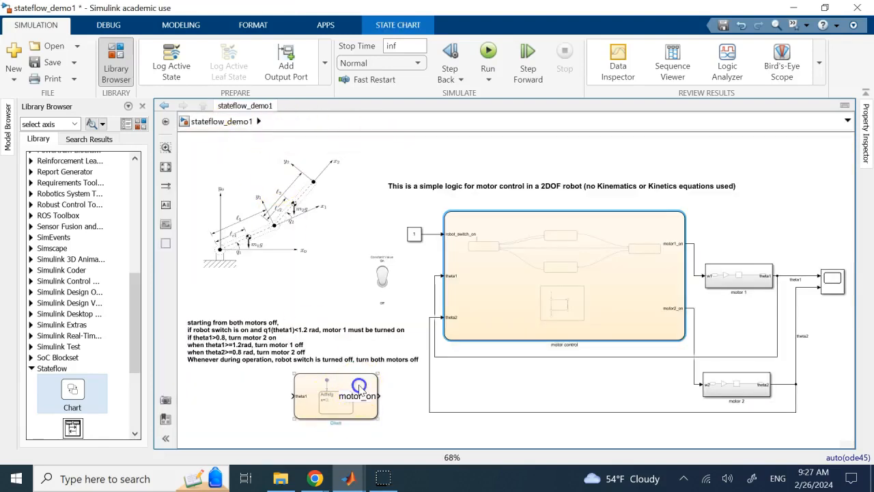
double_click(361, 395)
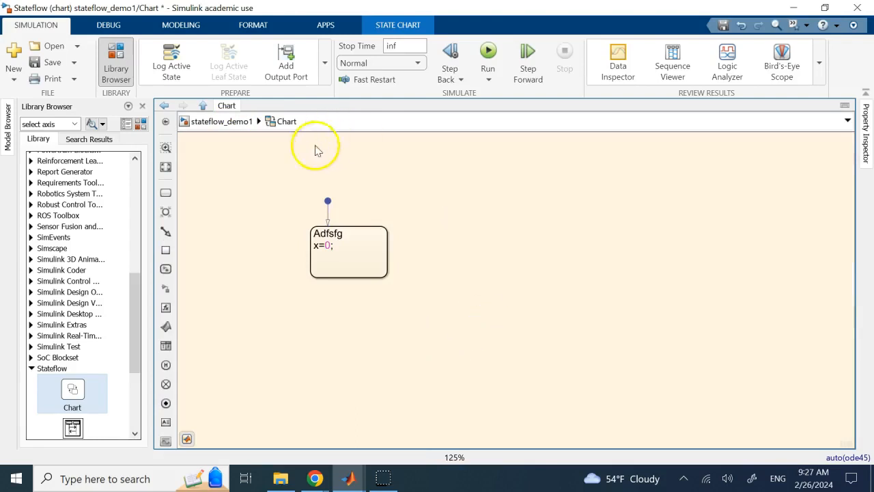
click(380, 258)
drag(367, 249, 500, 244)
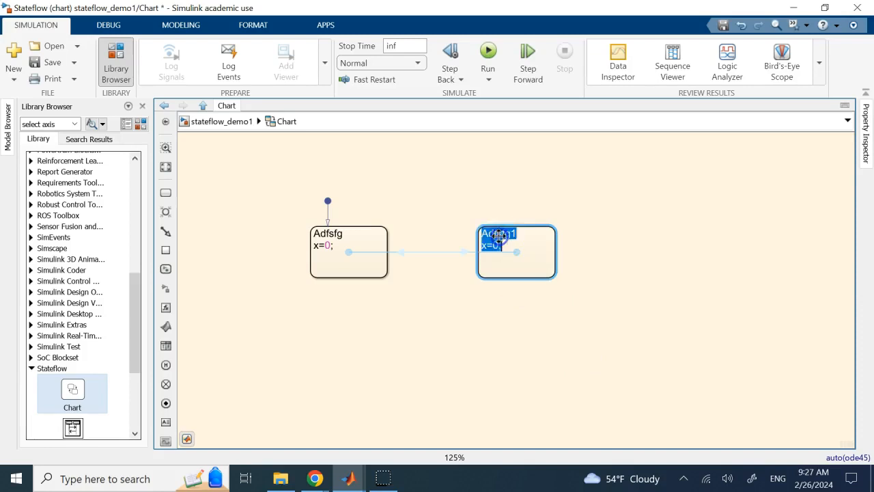
- Name the copied state state2 and give it the entry action x=5;
text(stat)
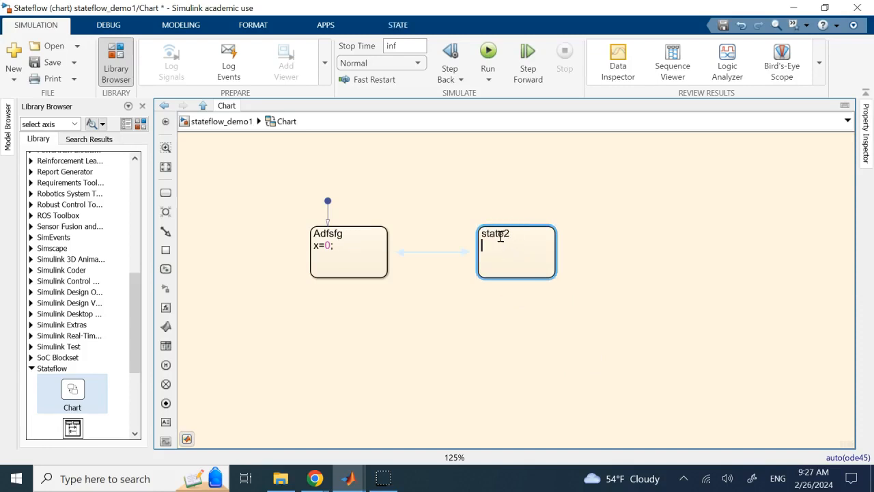
text(e2)
key(Return)
text(entry)
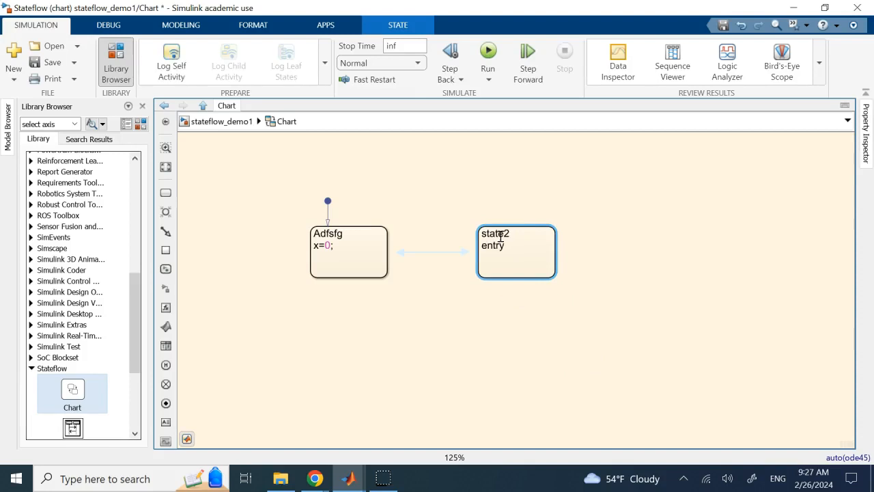
text(:  x=5;)
click(525, 331)
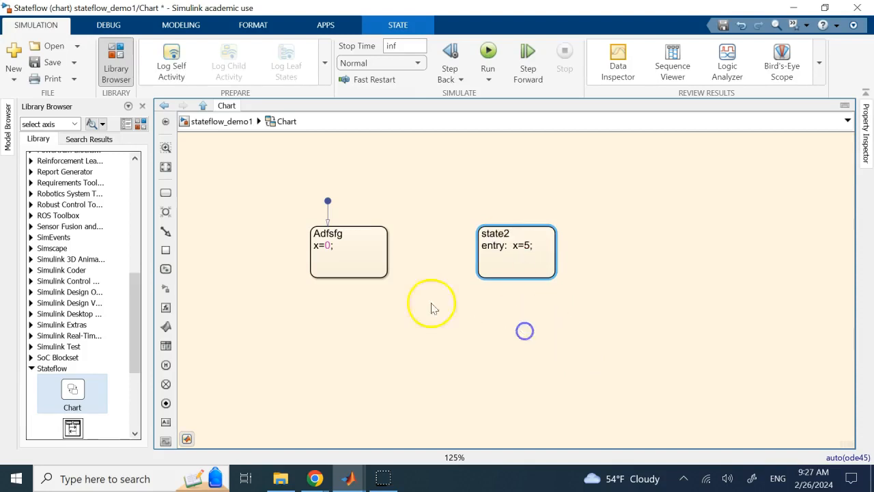
- Rename the original state as state1 and turn its x=0; statement into an entry action
double_click(334, 233)
text(state)
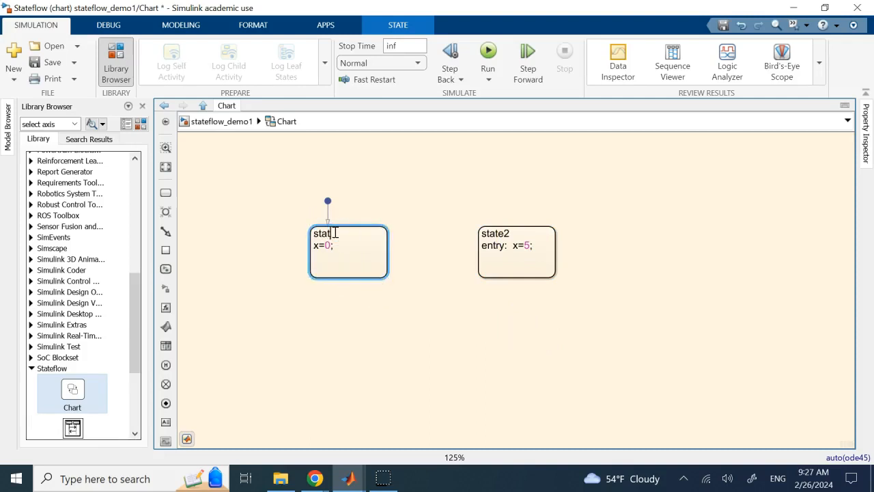
text(1)
click(345, 234)
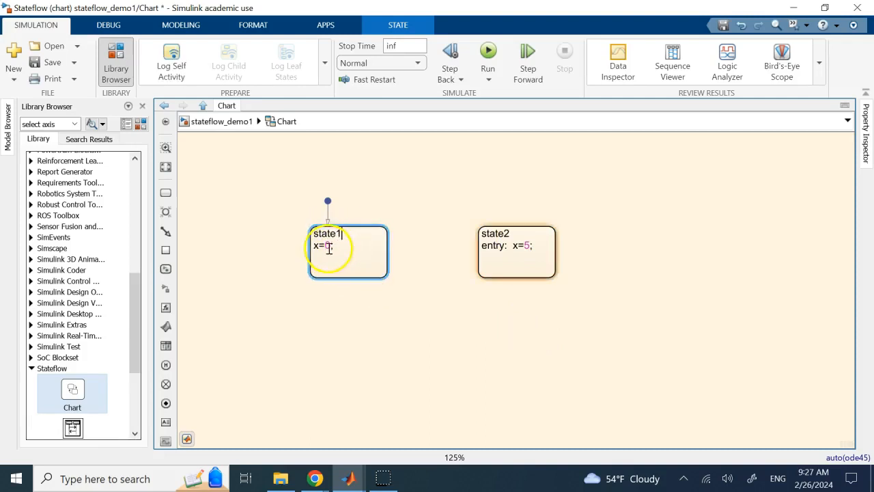
click(315, 247)
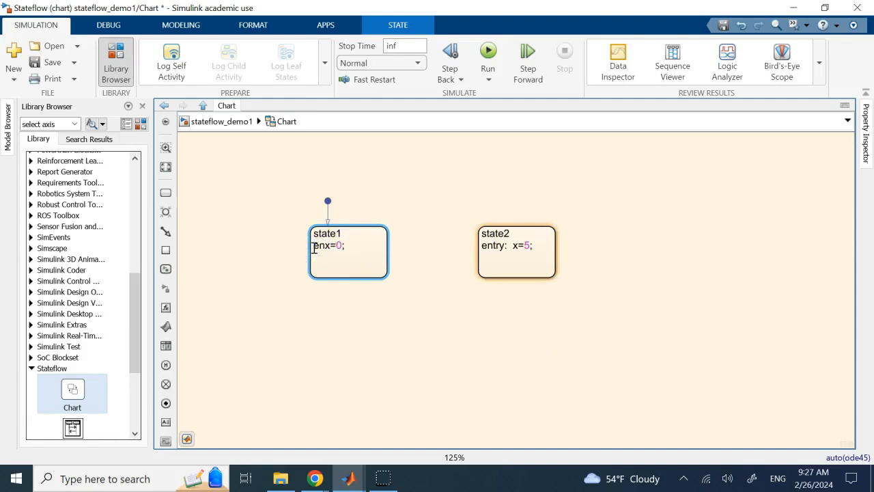
click(441, 353)
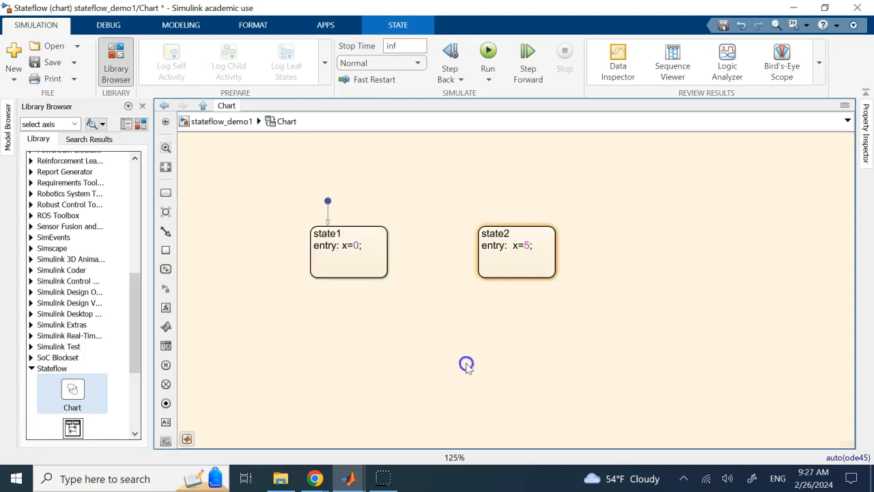
- Delete the default transition leading into state1
click(328, 205)
key(Delete)
click(458, 341)
- Move state2 farther away from state1 to make room for transitions
drag(524, 270, 608, 264)
click(444, 236)
click(465, 363)
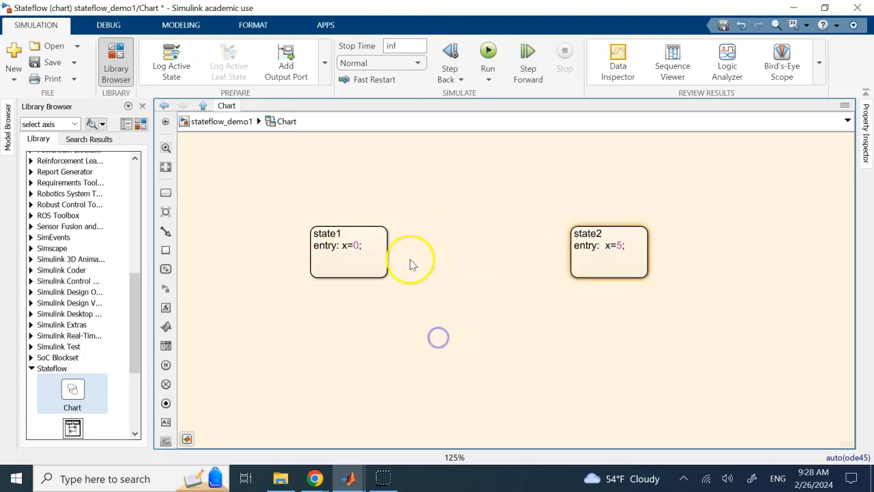
- Draw a straight transition from state1 to state2
click(387, 240)
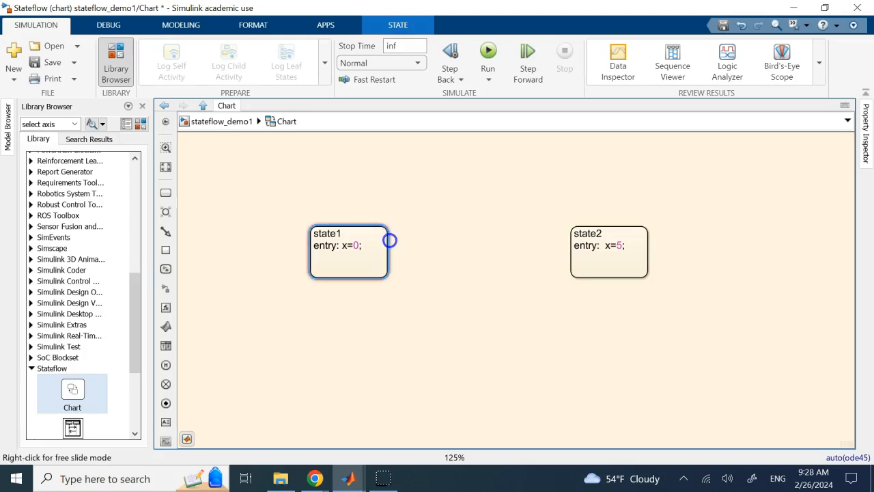
drag(389, 240, 417, 240)
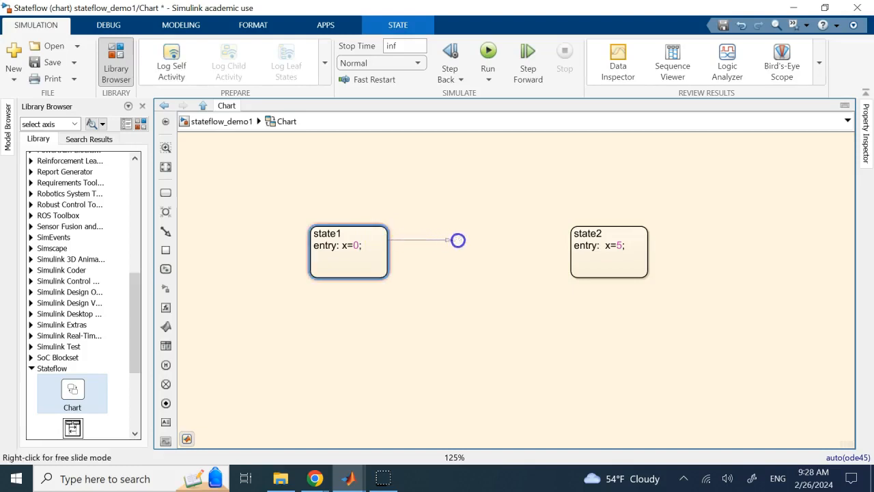
drag(528, 238, 567, 241)
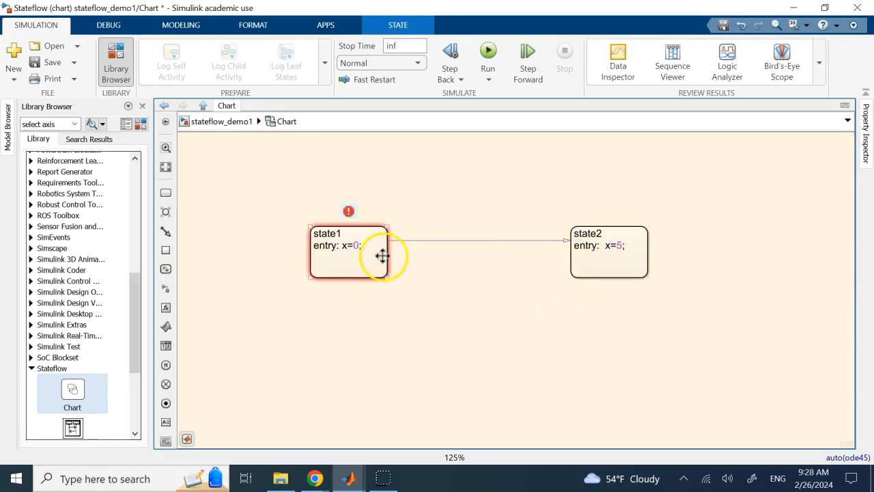
click(564, 330)
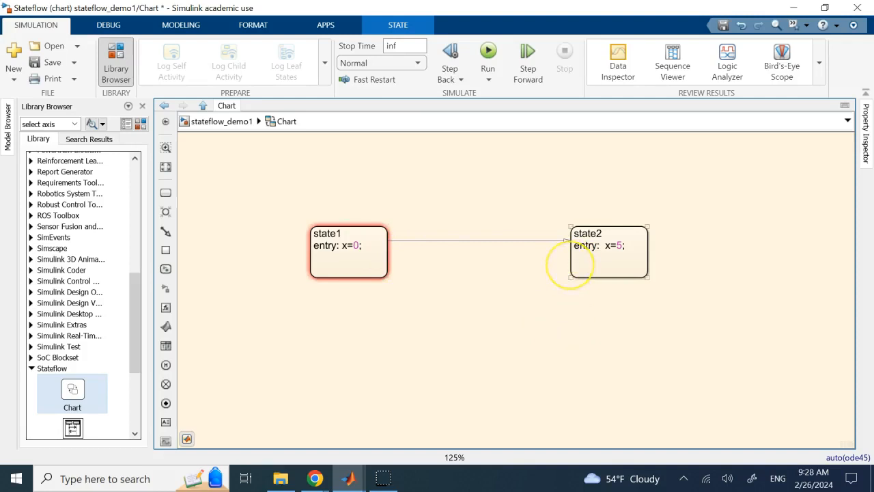
- Draw a return transition from state2 to state1 below the first one and widen the gap between the two states
drag(572, 265, 390, 265)
click(451, 310)
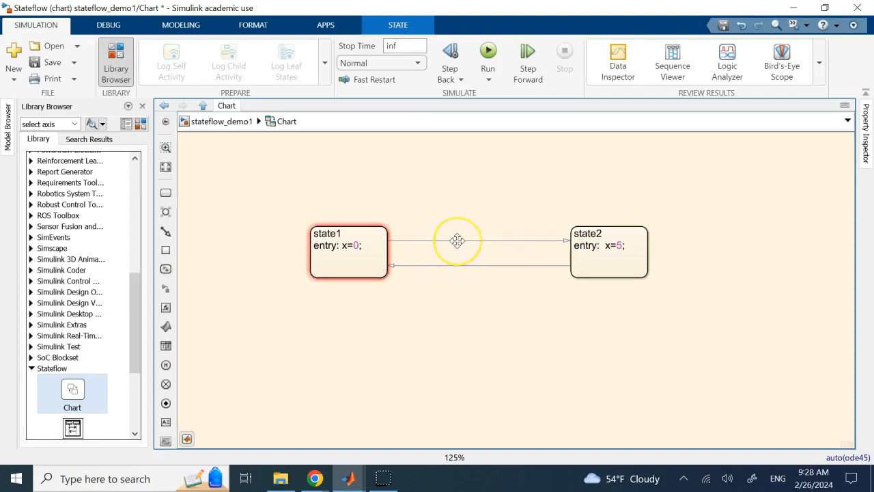
drag(628, 253, 676, 259)
click(638, 335)
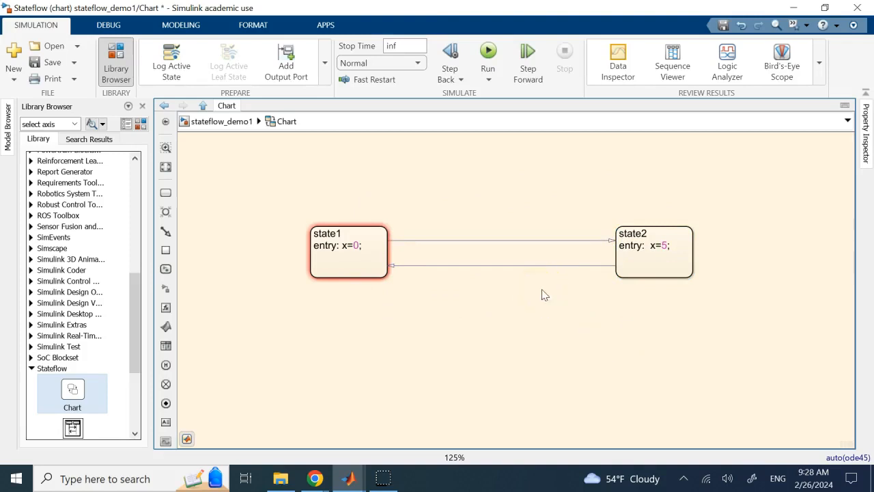
- Inspect the condition and action label options of the state1-to-state2 transition, and look at state1's entry action
click(494, 241)
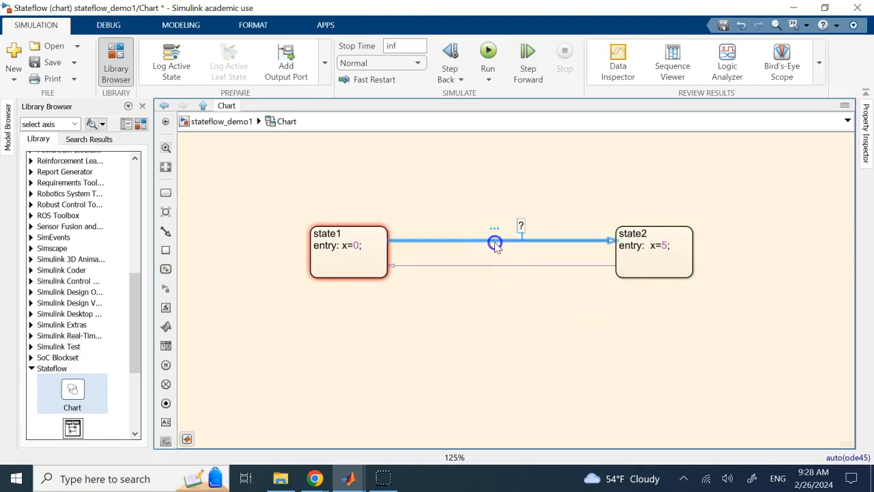
click(520, 223)
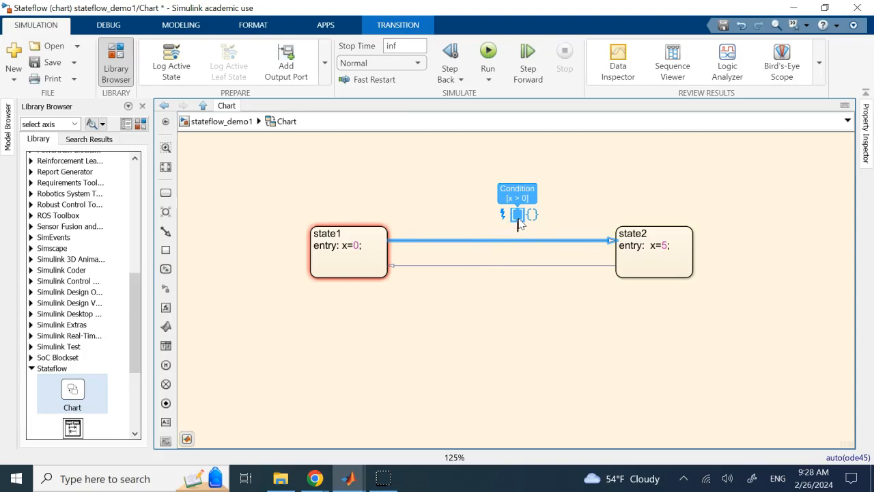
click(530, 219)
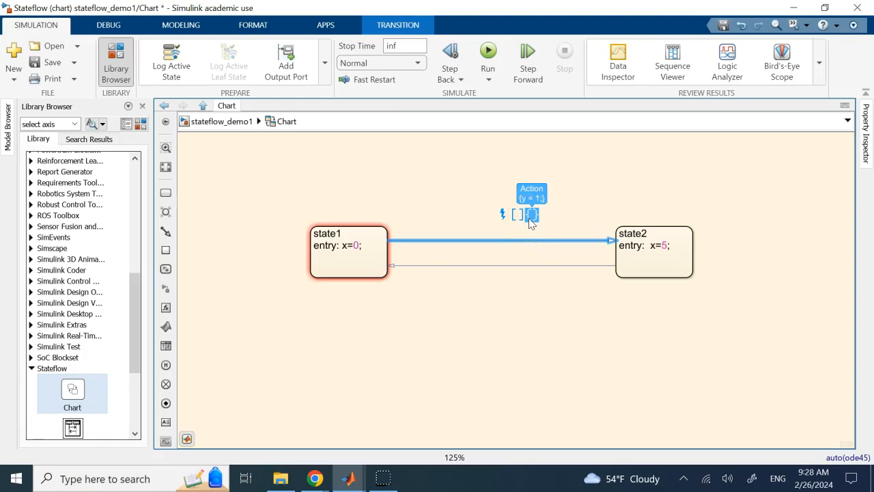
click(321, 254)
click(328, 247)
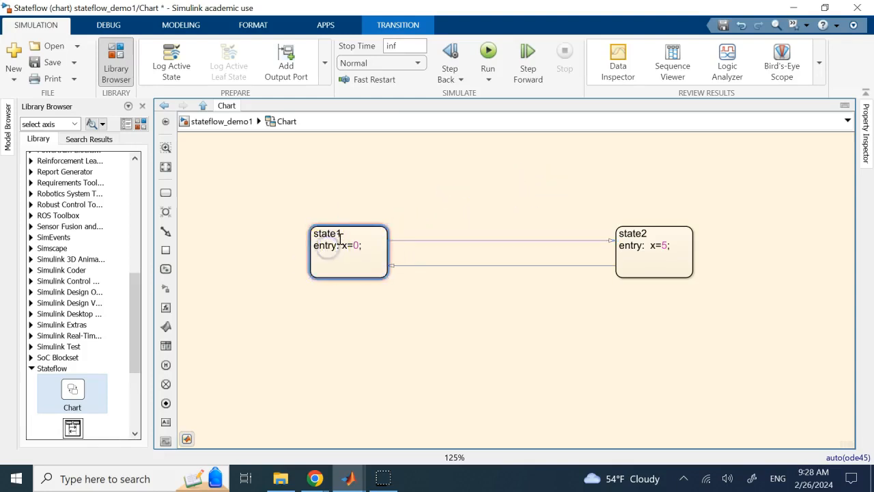
click(354, 244)
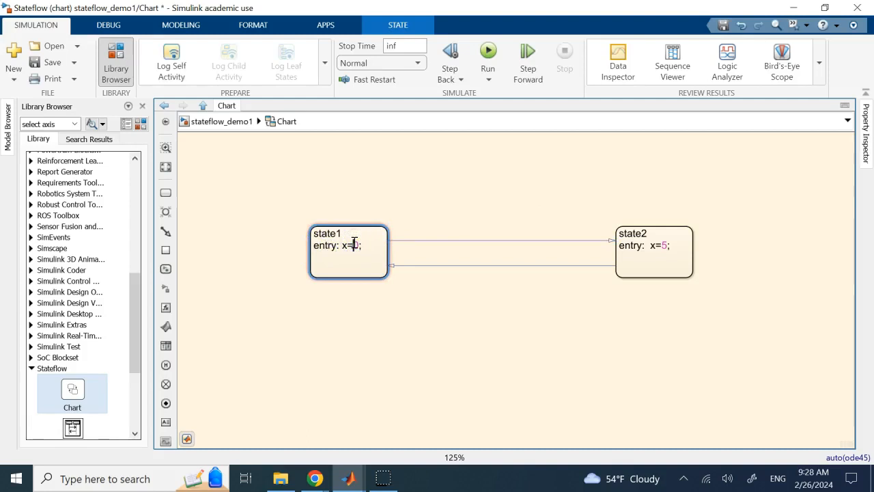
- Add the condition [theta1>2] to the transition from state1 to state2
click(512, 241)
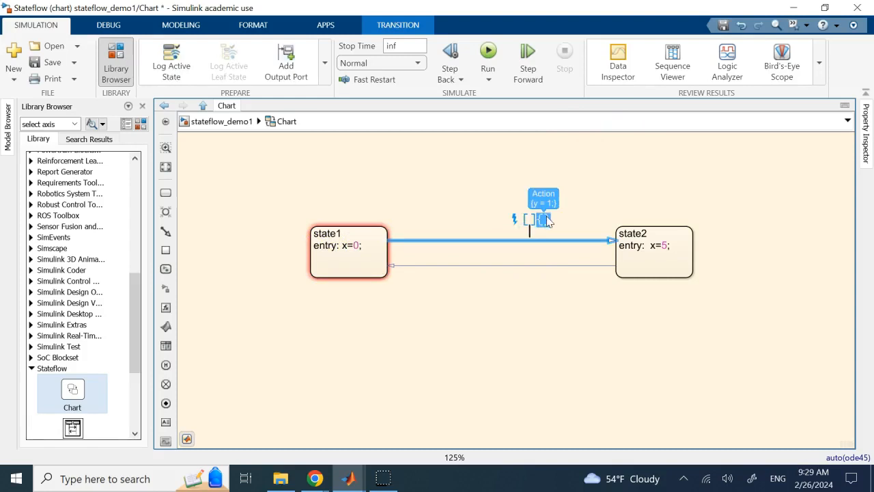
click(530, 220)
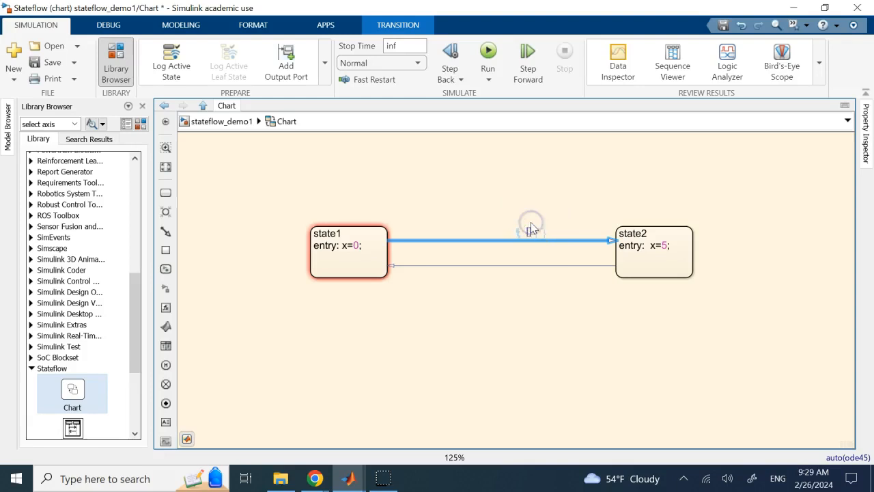
text(theta)
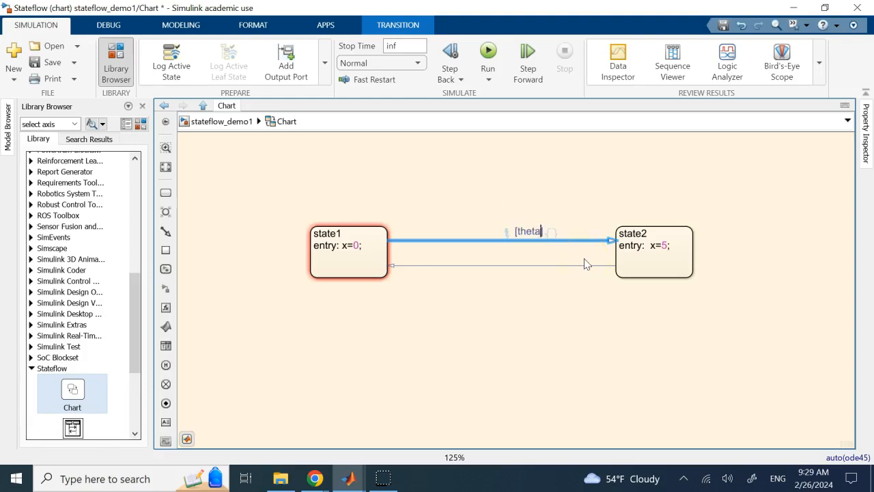
text(1>2)
click(545, 291)
- Add the condition [theta1>5] to the return transition from state2 to state1
click(526, 264)
click(552, 245)
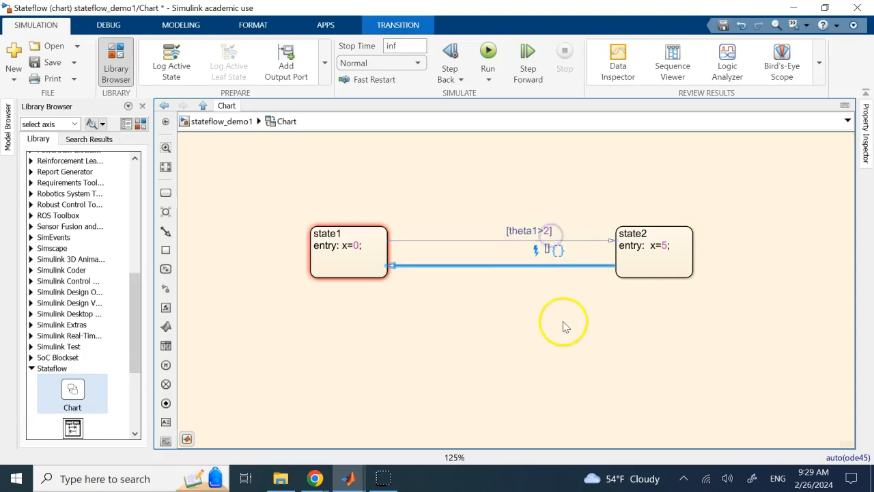
text([theta1)
text(>5])
click(586, 309)
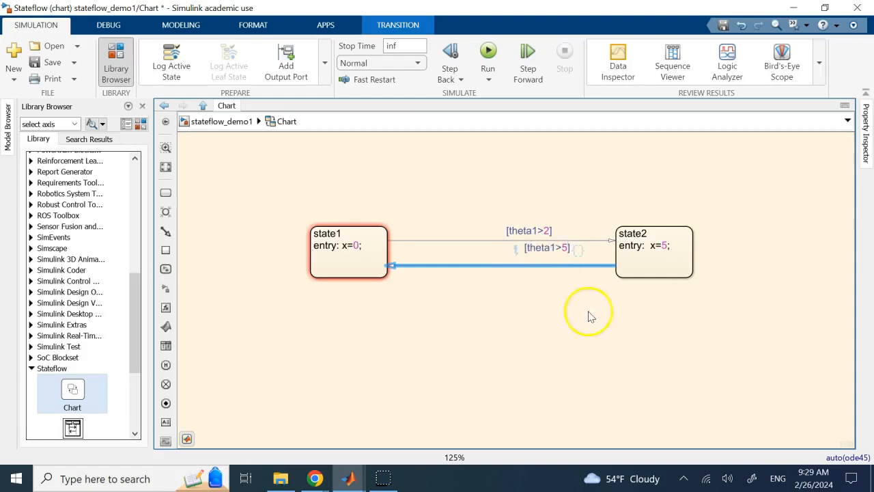
- Move the [theta1>5] label below the return transition and shift the [theta1>2] label closer to state1
click(652, 248)
drag(551, 254, 524, 282)
drag(523, 230, 491, 230)
click(615, 312)
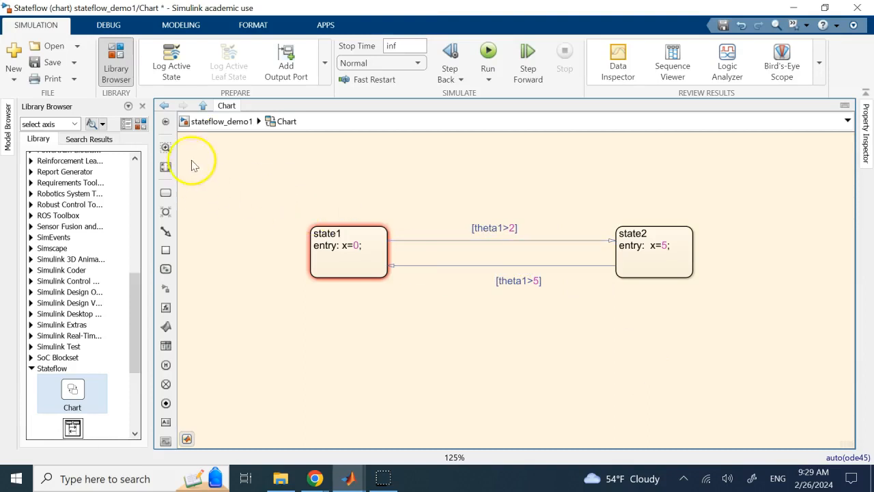
- Look at the Chart block's input and output ports in the top-level model and reopen the chart
click(204, 123)
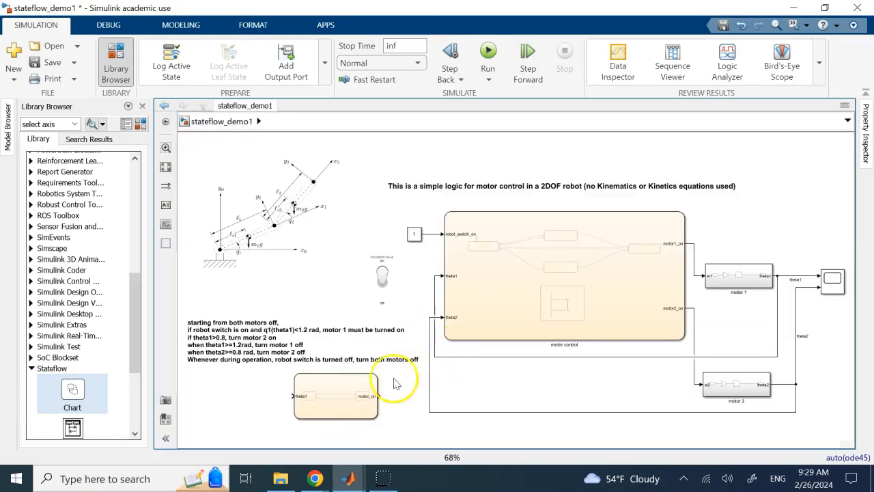
double_click(341, 382)
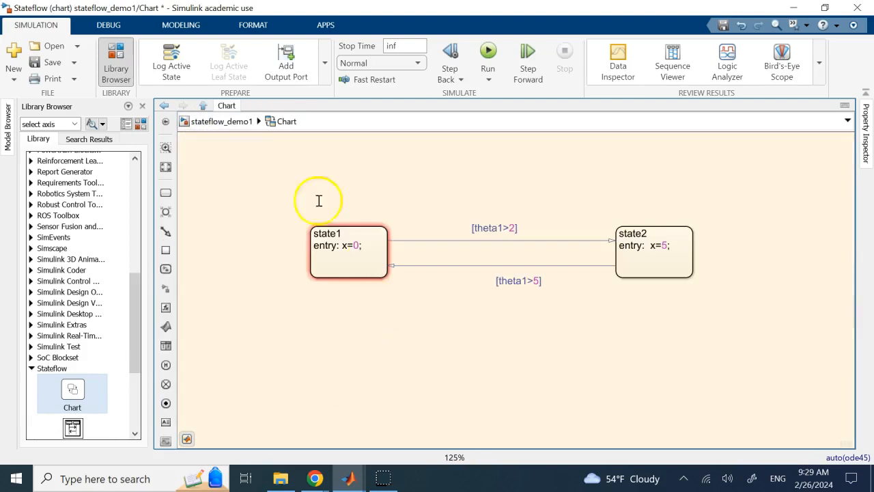
click(211, 122)
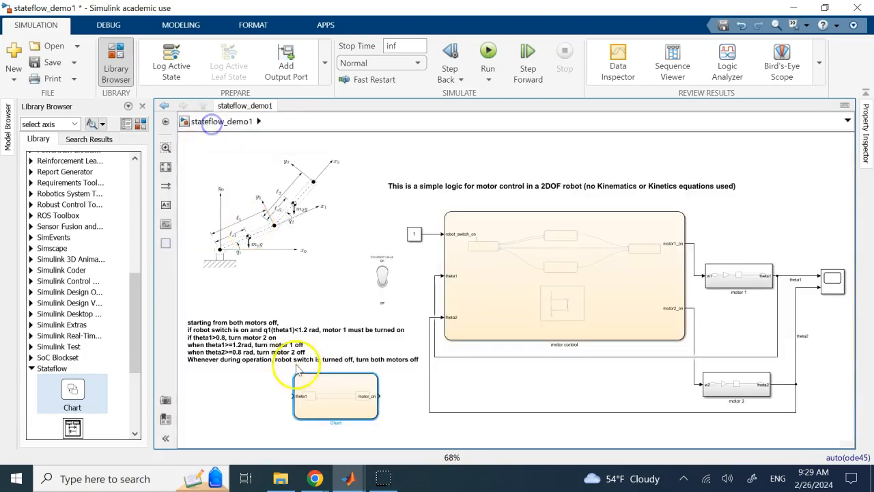
double_click(329, 399)
- Examine the theta1 conditions on both transitions and the entry action of state1
click(492, 230)
click(521, 284)
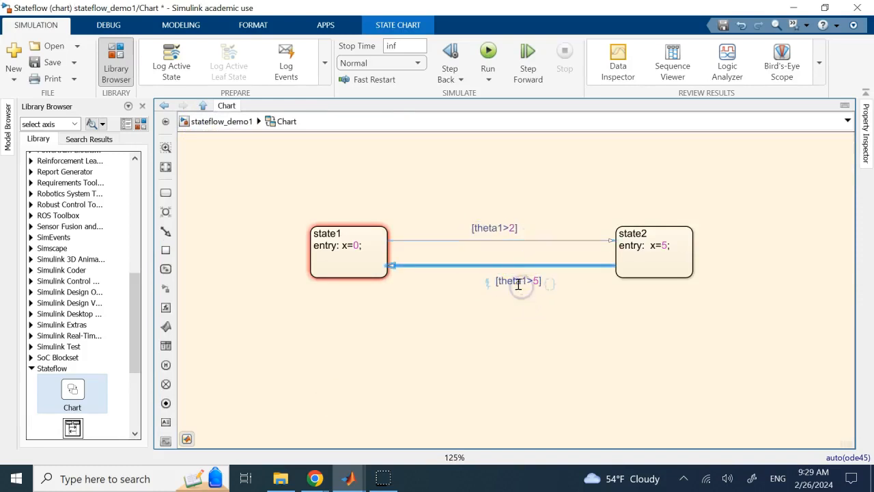
click(496, 230)
click(351, 248)
click(346, 245)
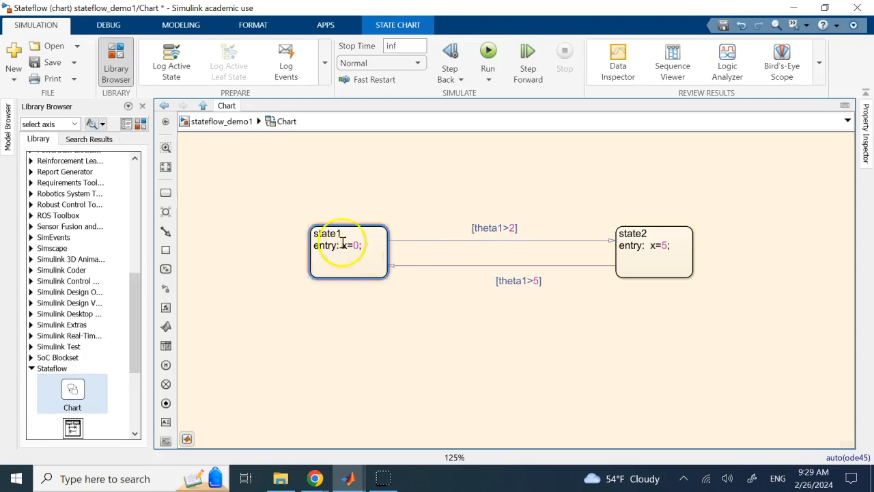
key(Escape)
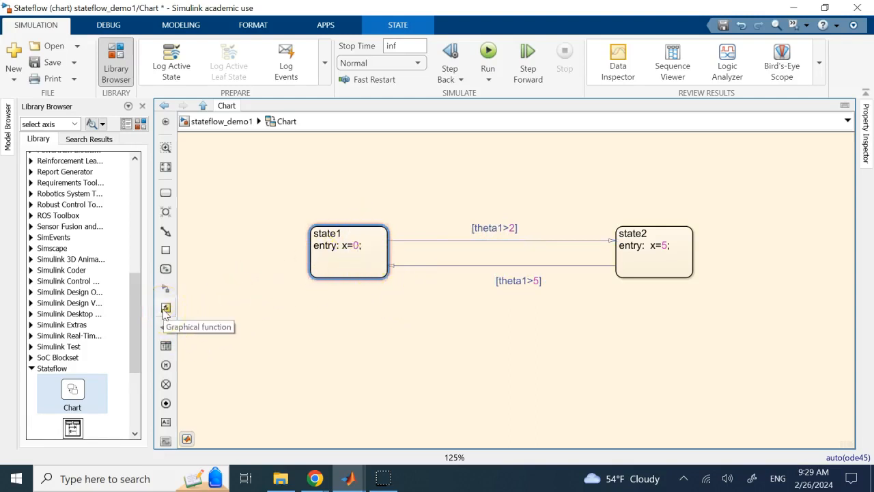
click(491, 227)
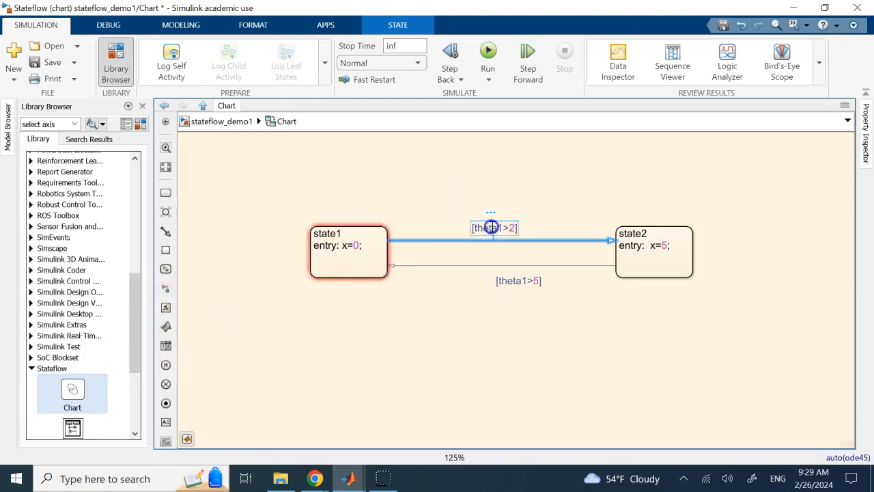
click(517, 283)
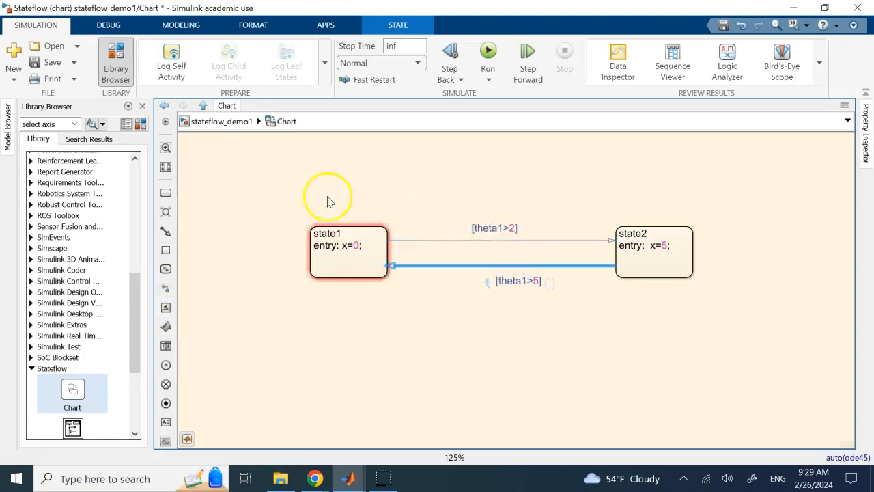
click(489, 227)
click(517, 280)
double_click(515, 281)
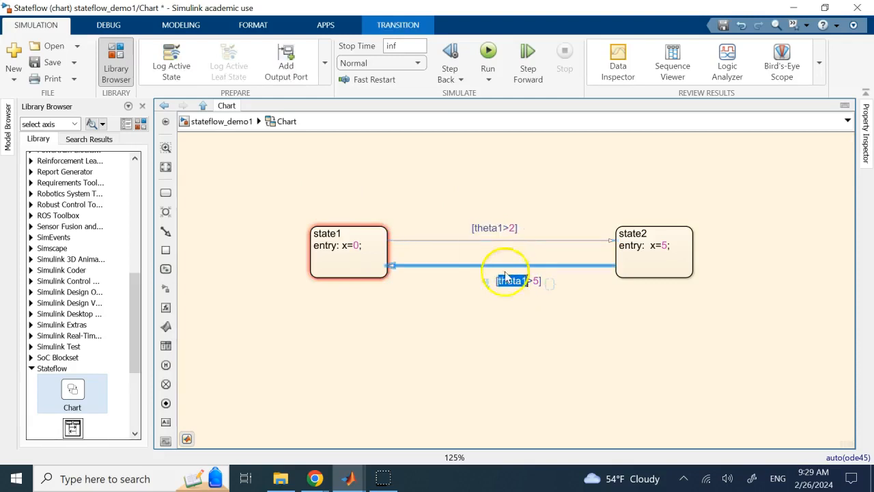
click(392, 194)
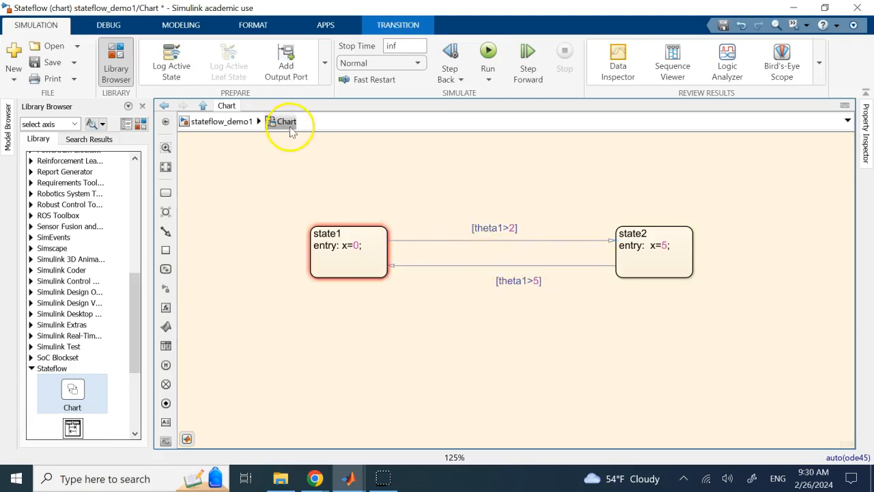
click(318, 164)
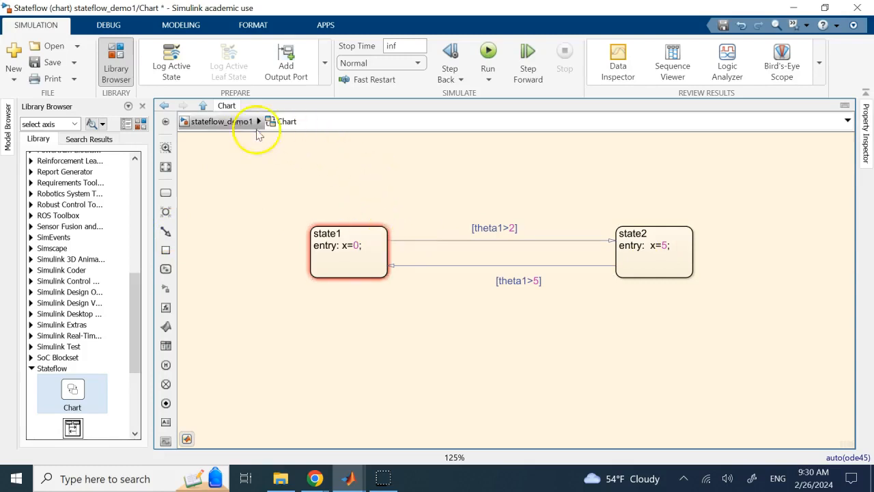
- Examine the default transition into motors1and2_off in the motor control chart and return to the two-state Chart
click(236, 123)
double_click(628, 304)
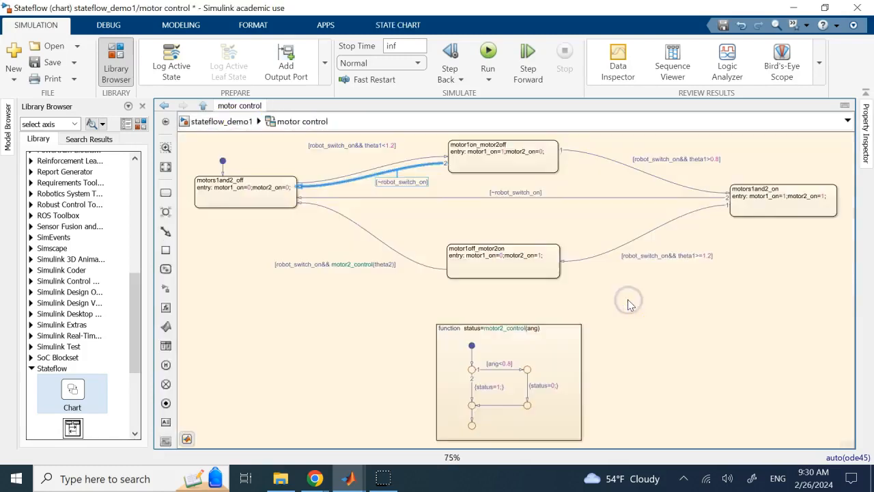
click(224, 167)
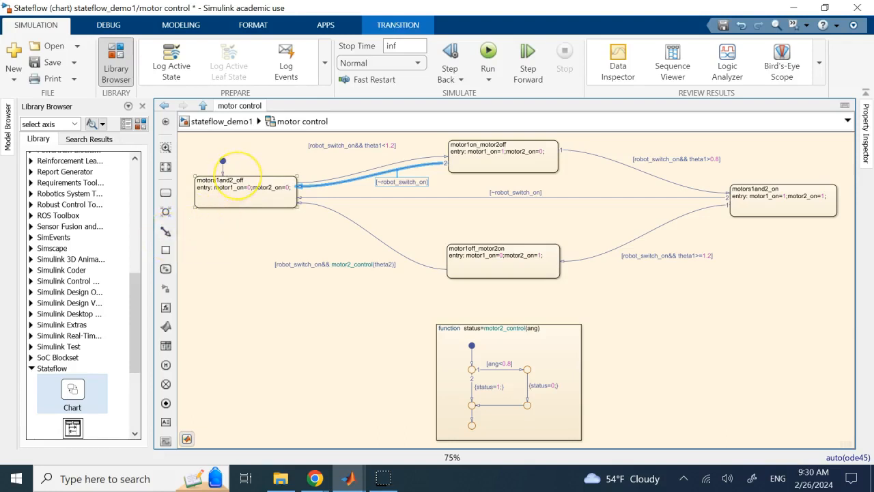
click(224, 122)
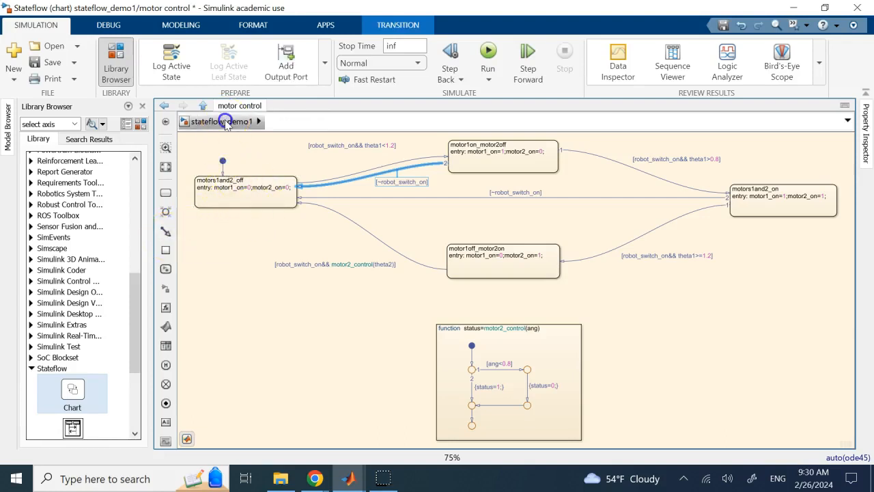
double_click(332, 400)
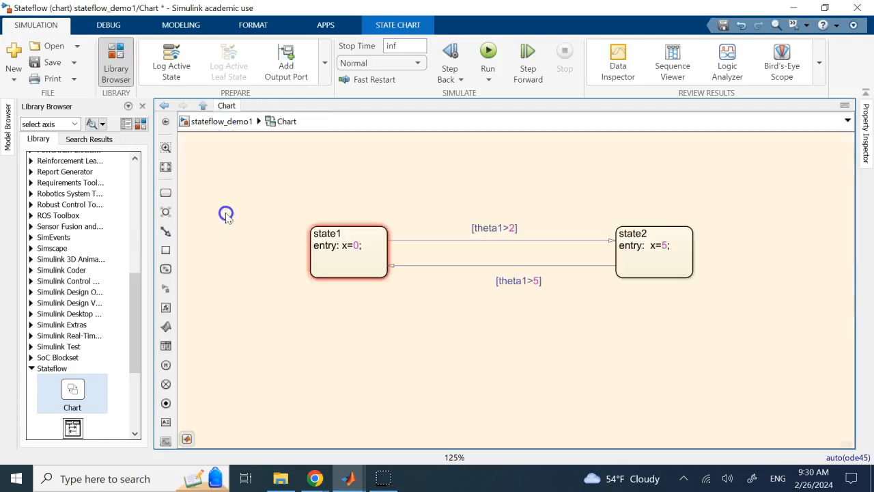
- Attach a default transition to the upper edge of state1, near its middle
click(166, 231)
click(340, 218)
click(427, 301)
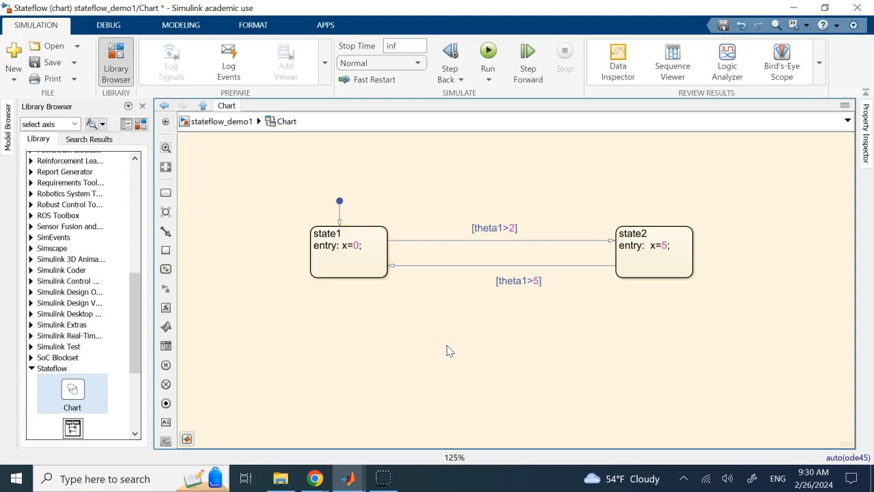
- Delete the default transition into state1 and inspect the error marker on the state
click(340, 210)
key(Delete)
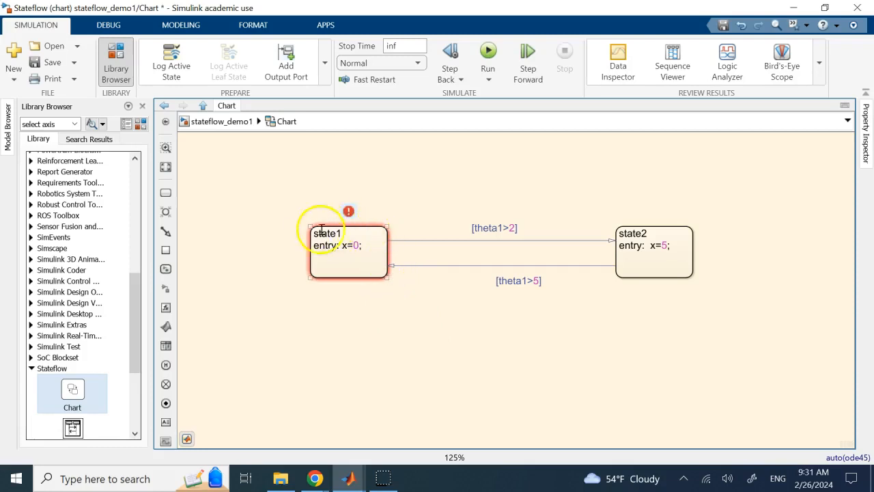
mouse_move(354, 216)
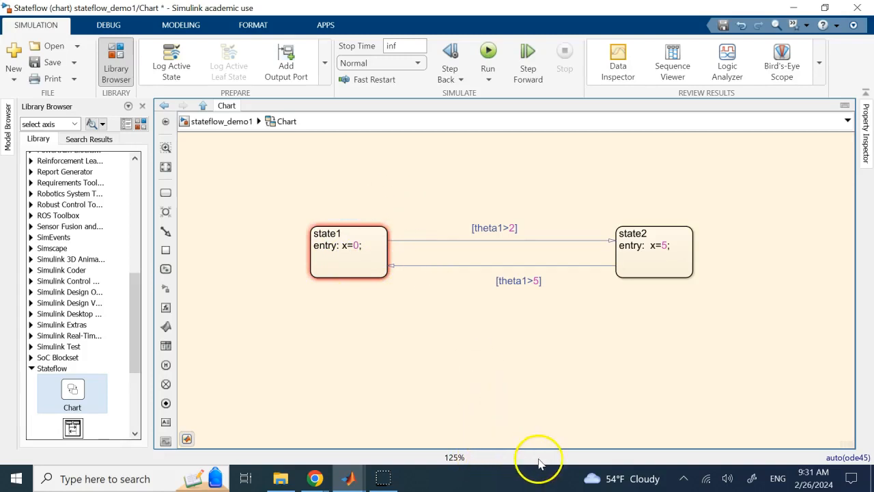
- Add a default transition into state1 from above, near the state's upper-left corner
click(170, 235)
click(324, 224)
click(392, 169)
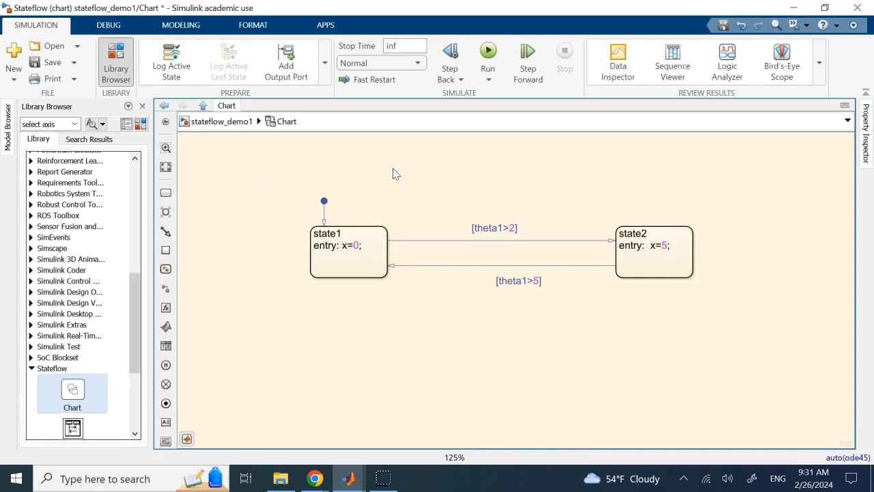
- Reopen the motor control chart and select the default transition entering motors1and2_off
click(222, 121)
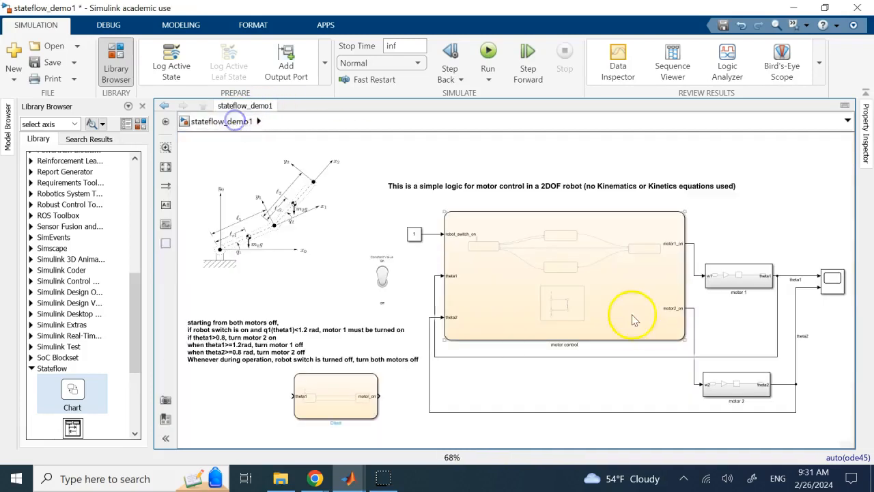
double_click(601, 290)
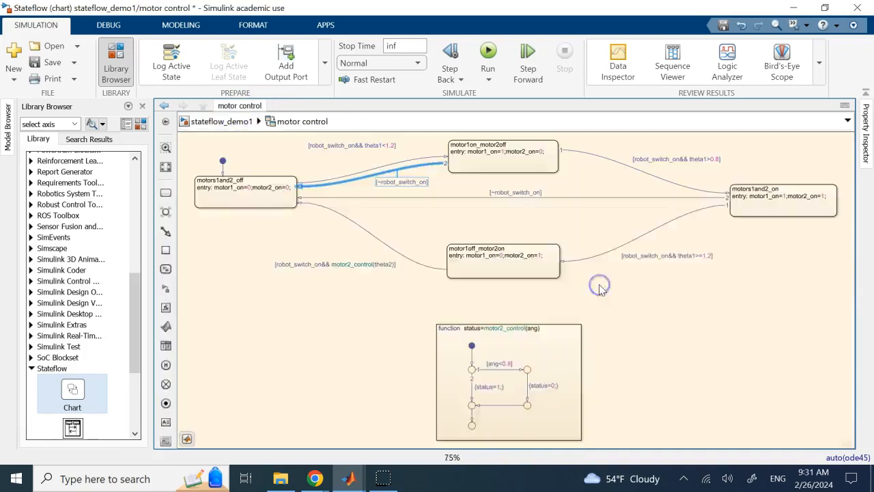
click(222, 169)
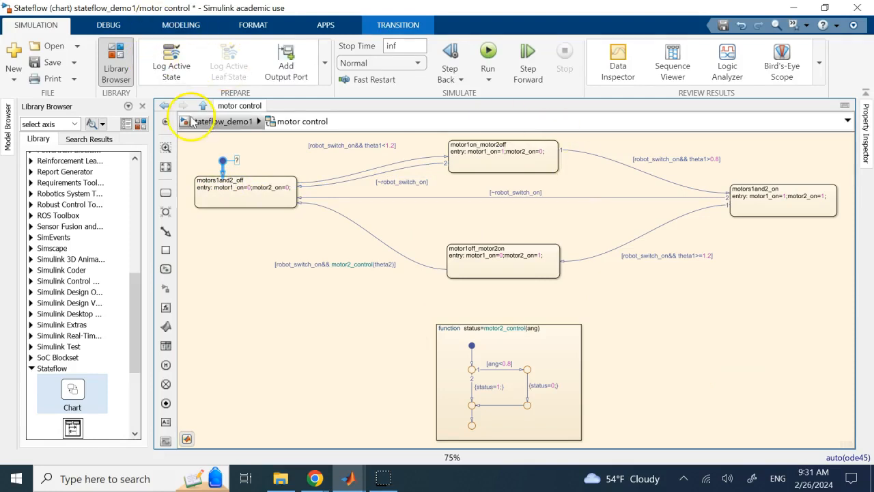
- Examine the transition from motors1and2_off to motor1on_motor2off, including both states and each part of the transition's condition
click(331, 144)
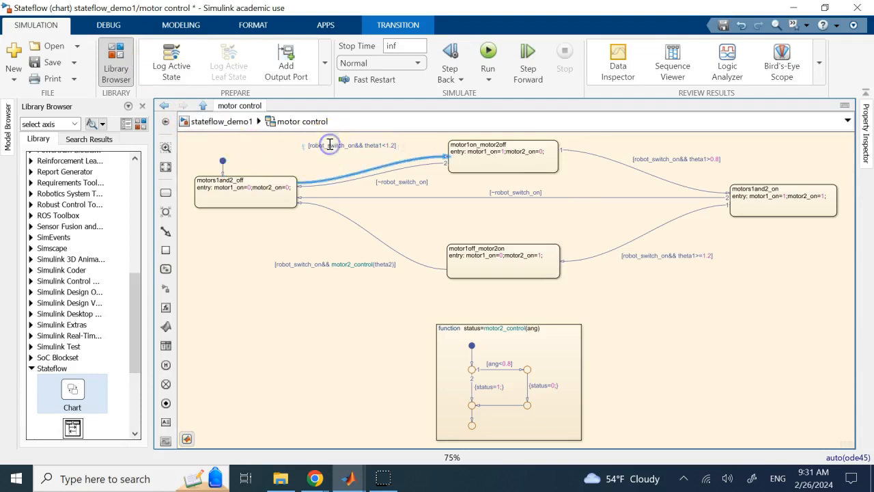
click(345, 146)
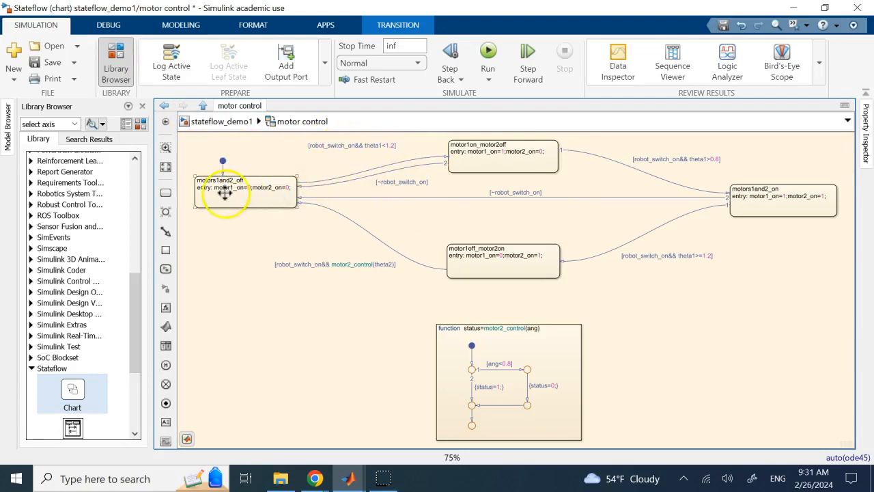
click(228, 192)
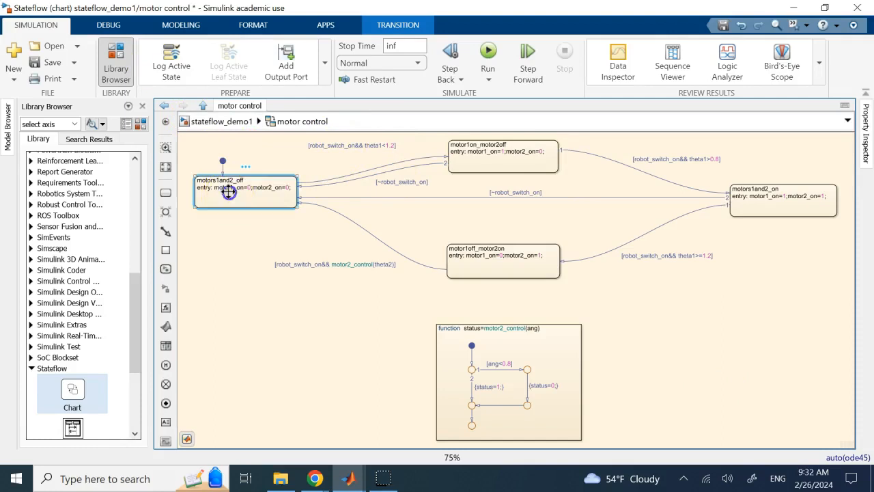
click(480, 159)
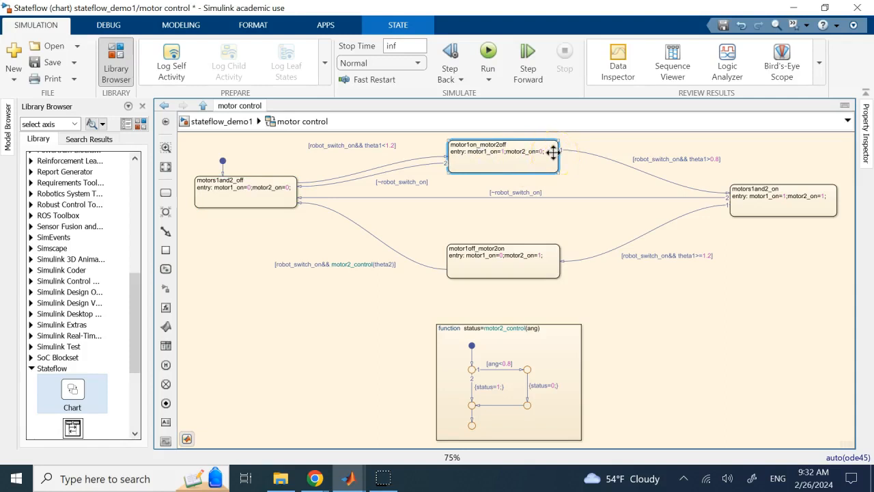
click(533, 162)
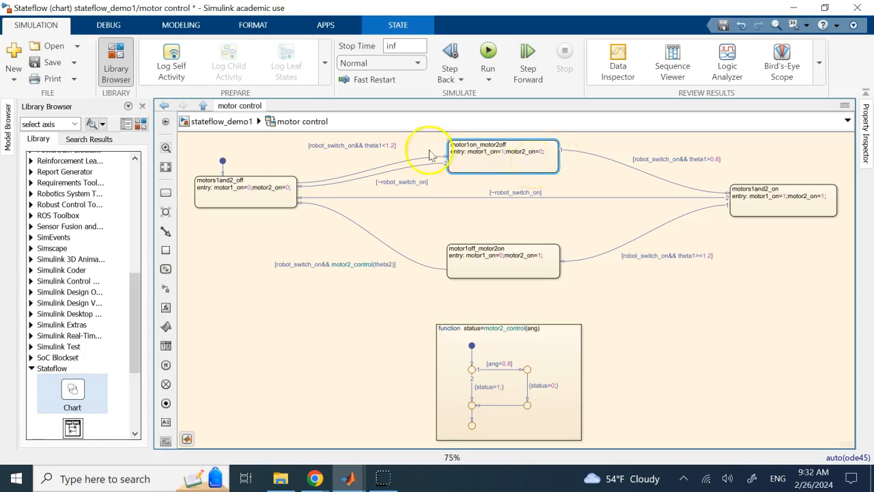
mouse_move(311, 149)
mouse_down()
mouse_move(337, 146)
mouse_move(317, 151)
mouse_up()
click(328, 148)
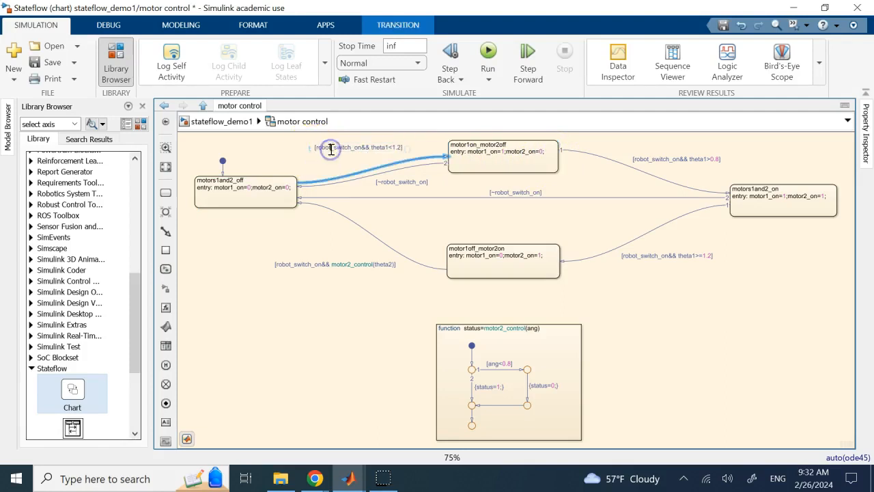
double_click(331, 148)
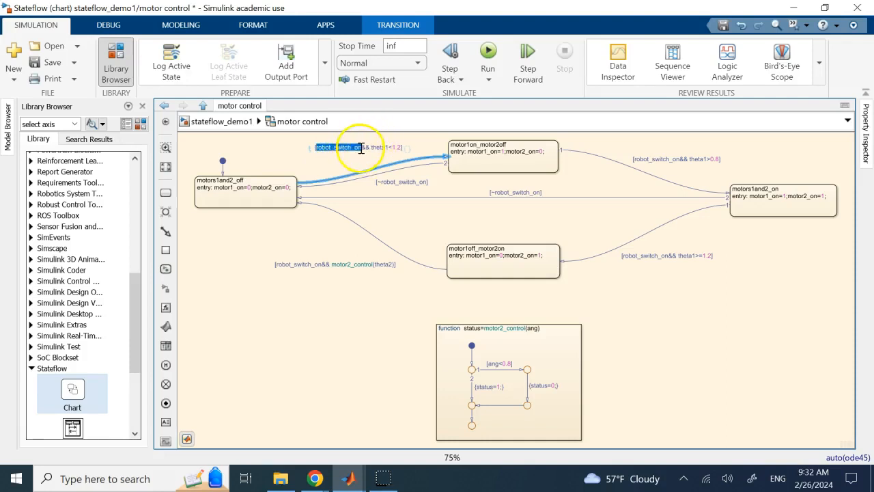
click(361, 148)
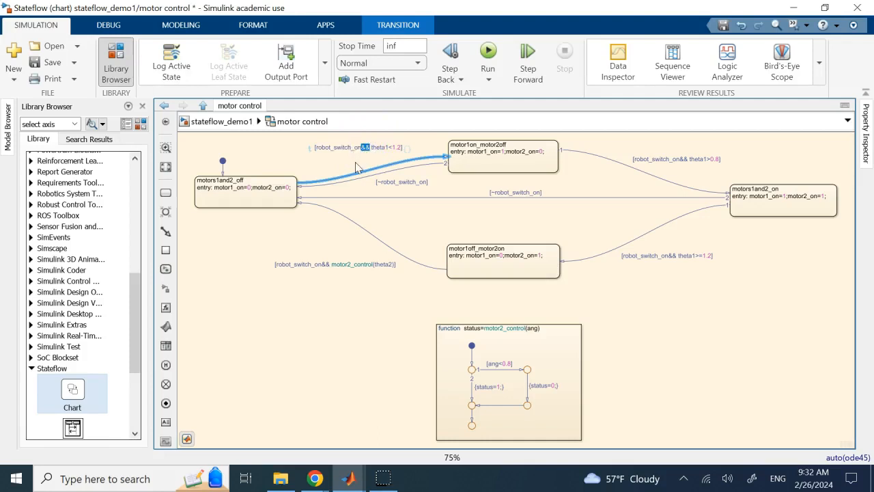
double_click(378, 148)
- In the stateflow_demo1 model's logic note, colour the line "if robot switch is on and q1(theta1)<1.2 rad, motor 1 must be turned on" red
click(219, 121)
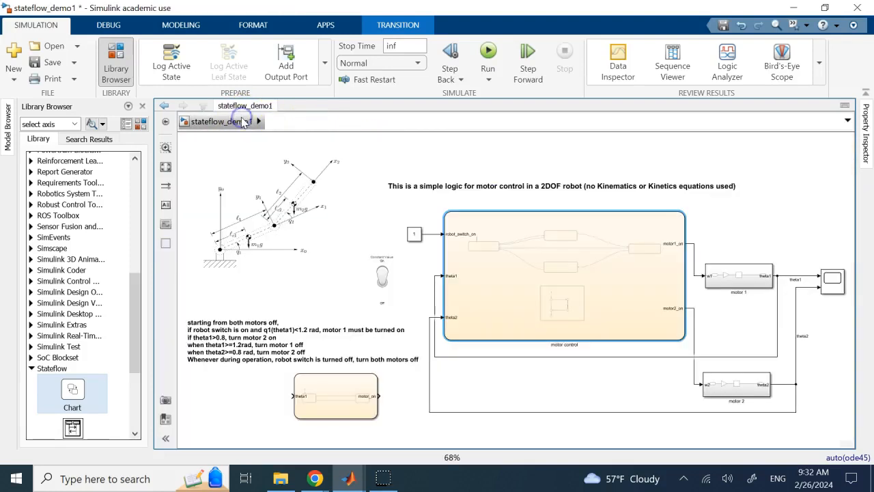
click(316, 330)
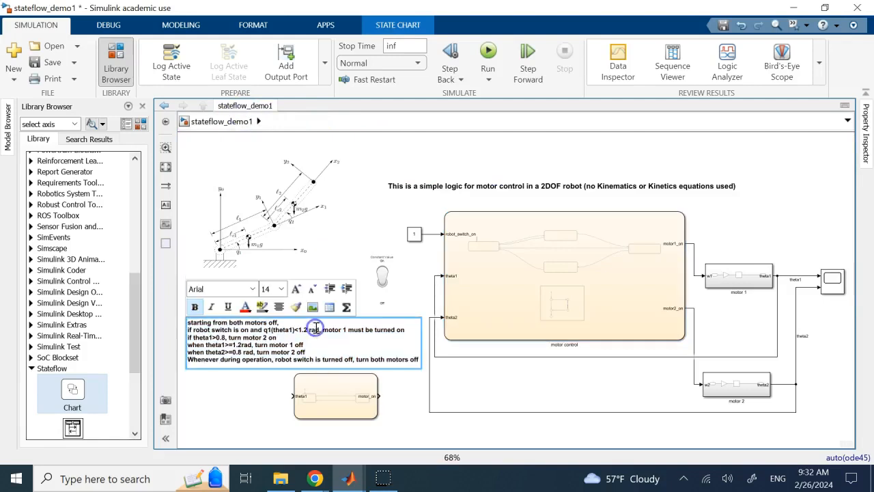
drag(405, 330, 186, 330)
click(245, 307)
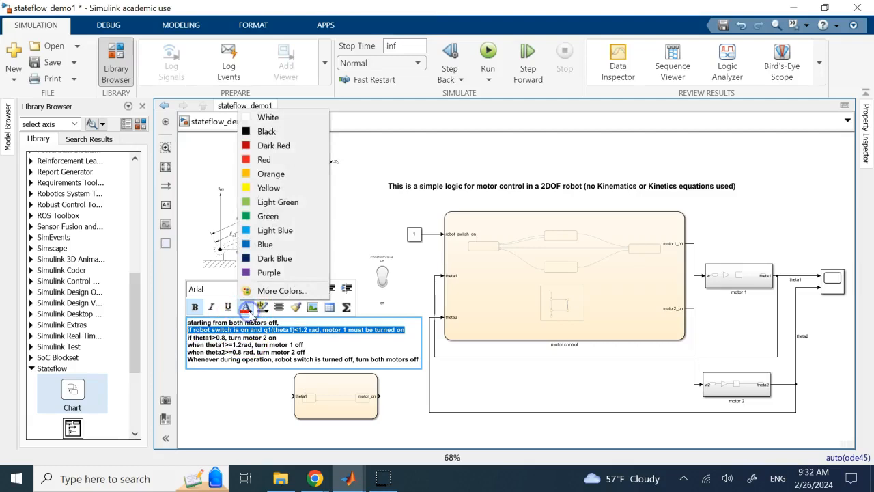
click(264, 159)
click(347, 229)
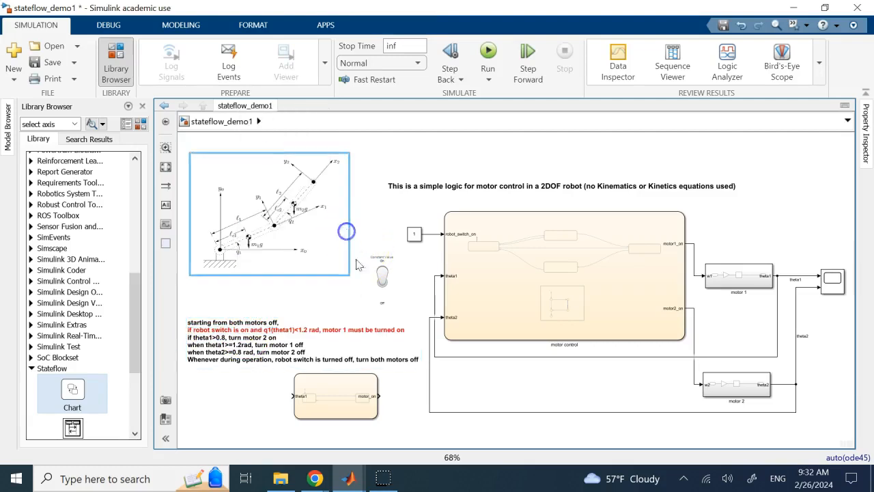
click(219, 416)
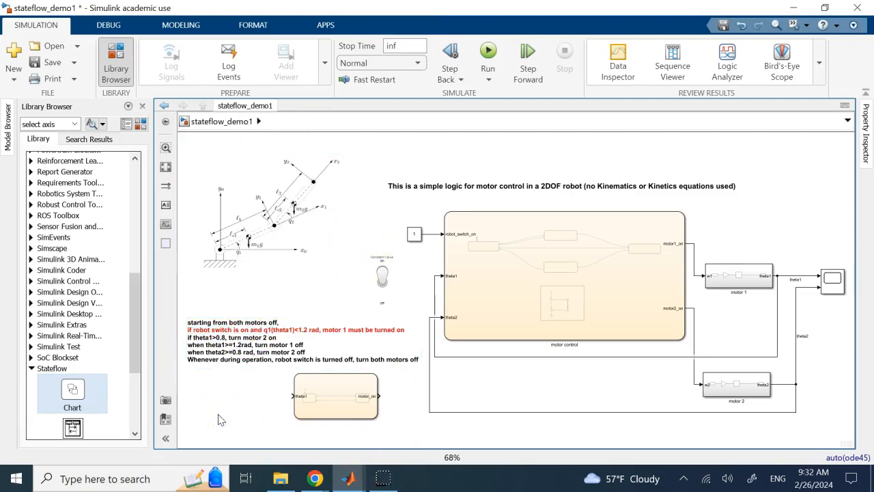
click(586, 293)
double_click(512, 297)
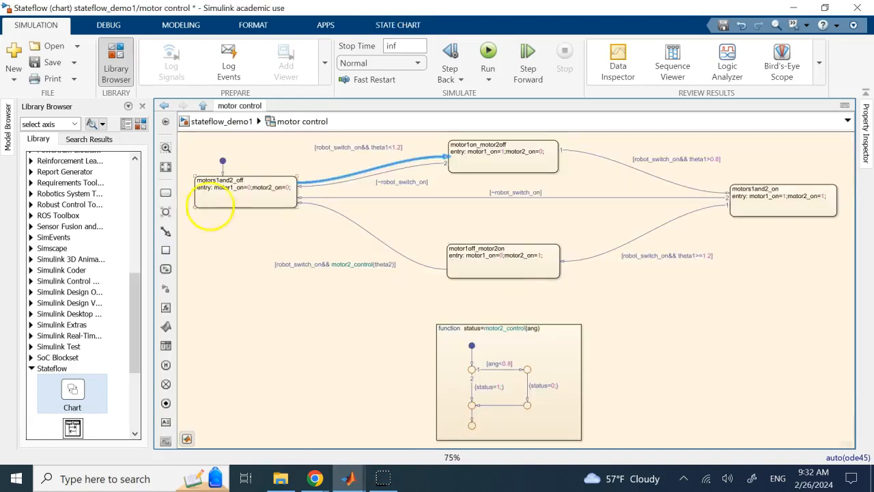
click(217, 121)
- Colour the logic note's first line, "starting from both motors off,", orange
click(237, 329)
click(235, 322)
triple_click(235, 322)
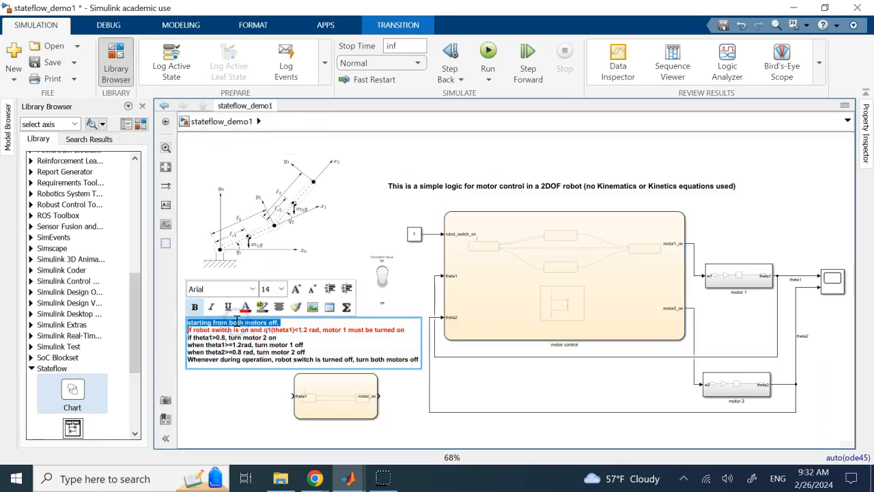
click(246, 308)
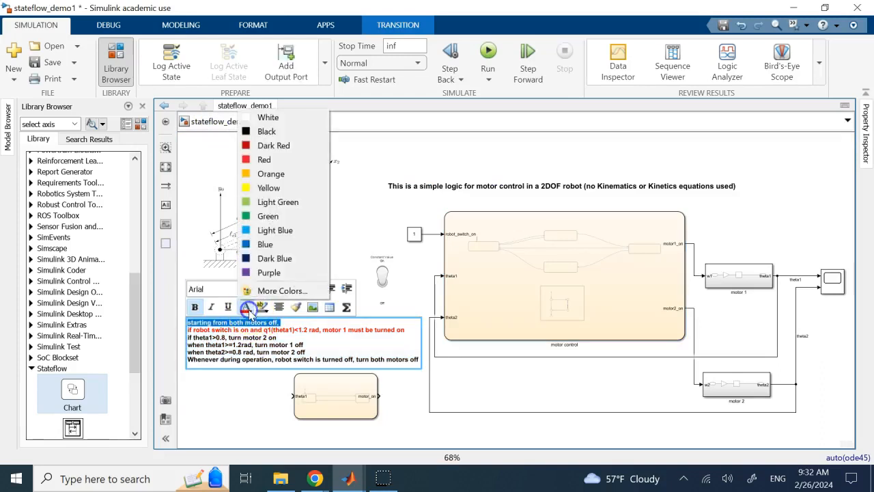
click(271, 174)
click(366, 233)
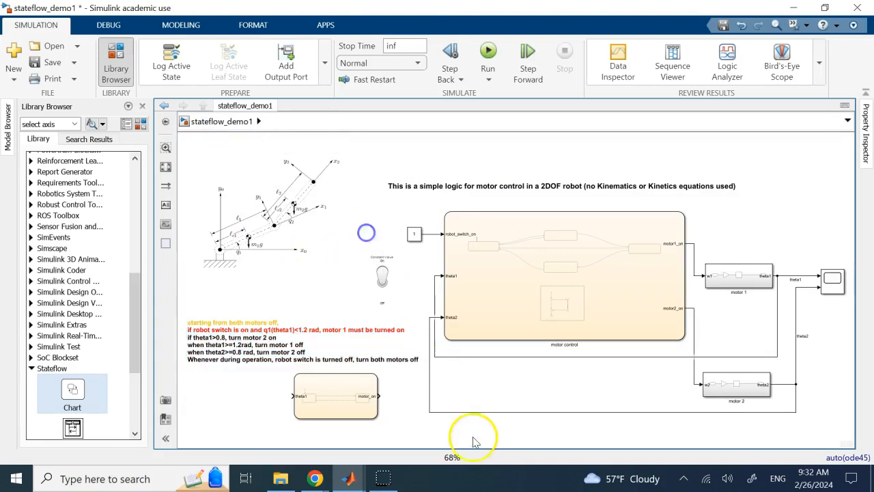
click(240, 323)
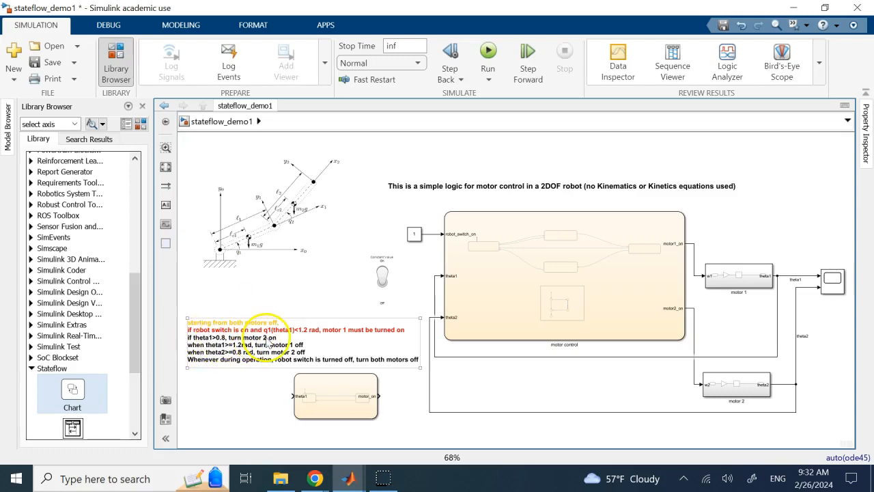
- Open the motor control chart and examine the transition from motor1on_motor2off to motors1and2_on, its condition and its destination state
double_click(496, 289)
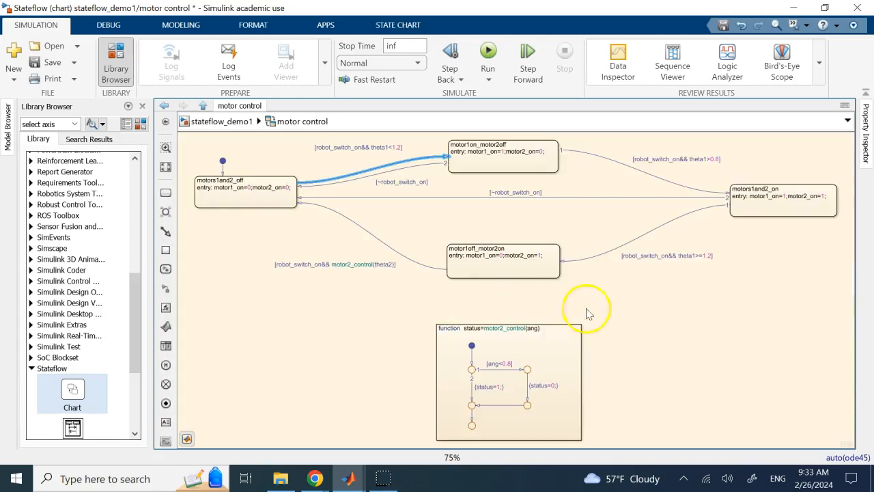
click(591, 156)
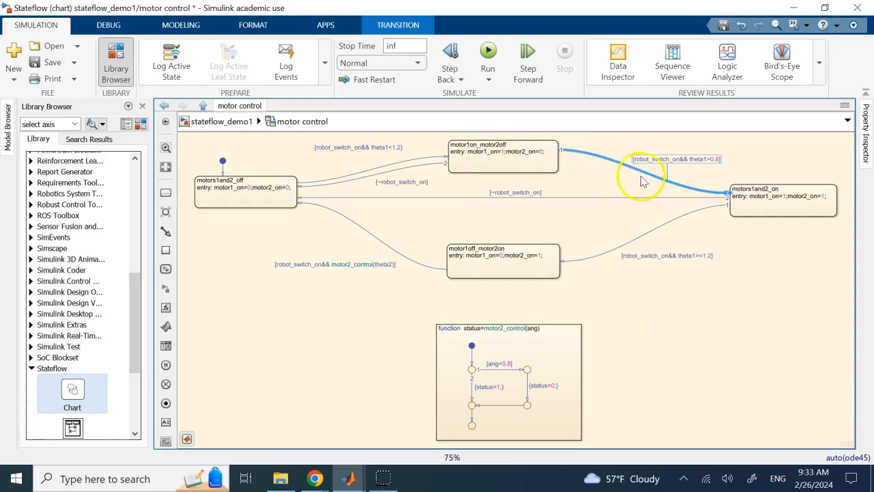
click(656, 158)
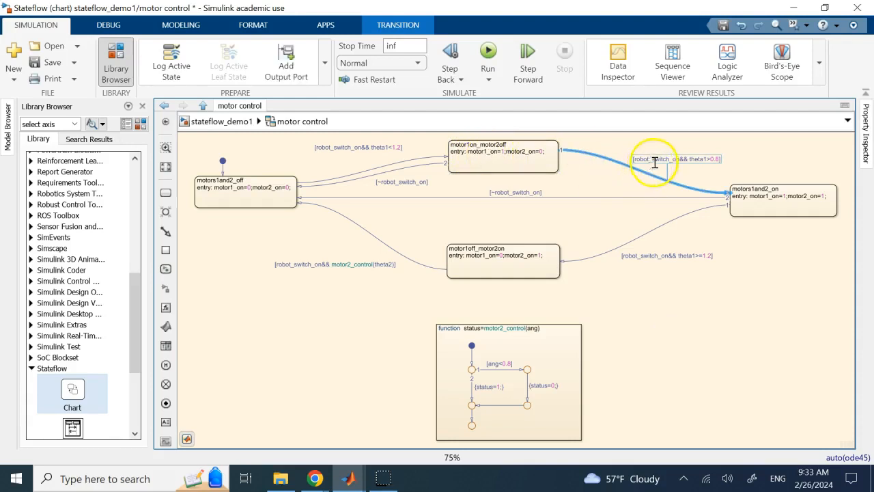
click(705, 161)
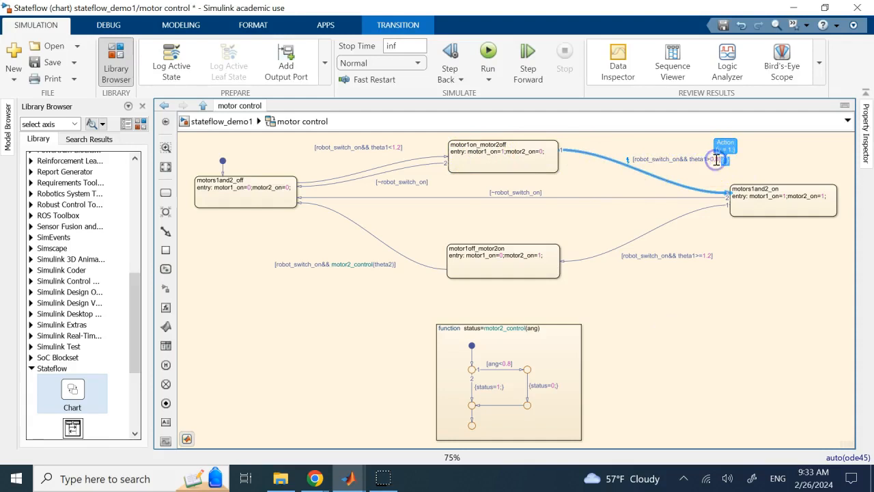
click(784, 200)
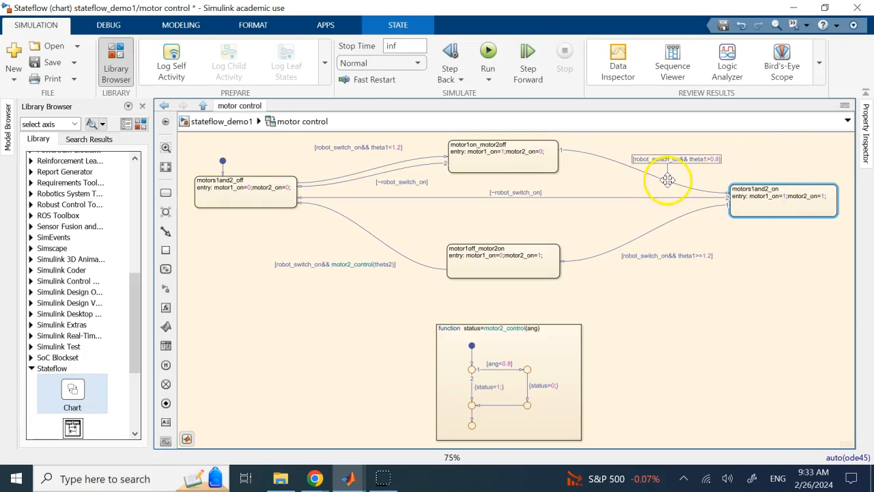
- Return to the stateflow_demo1 model and colour the note line "if theta1>0.8, turn motor 2 on" green
click(230, 121)
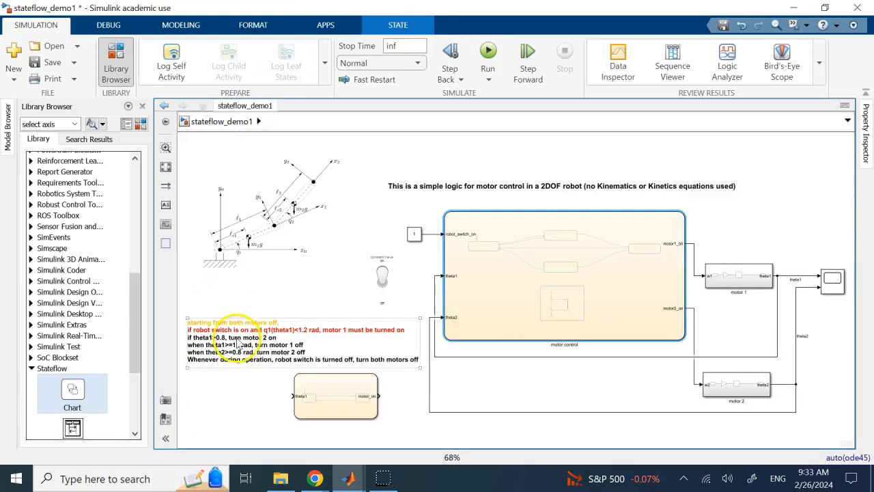
click(236, 337)
triple_click(236, 337)
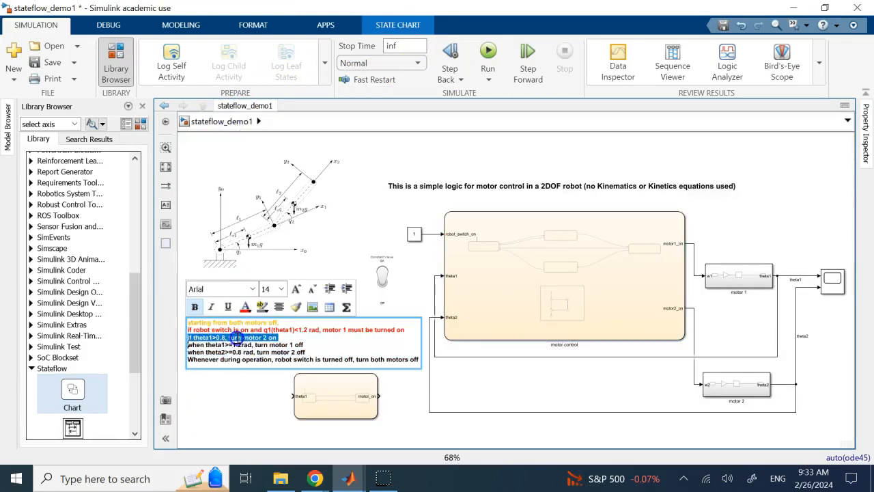
click(246, 307)
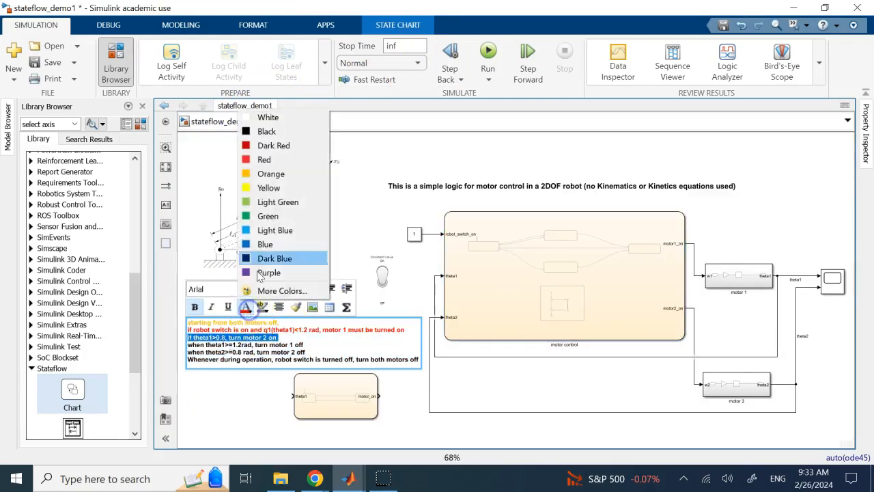
click(263, 216)
click(223, 407)
- Colour the note line "when theta1>=1.2rad, turn motor 1 off" light blue
click(242, 346)
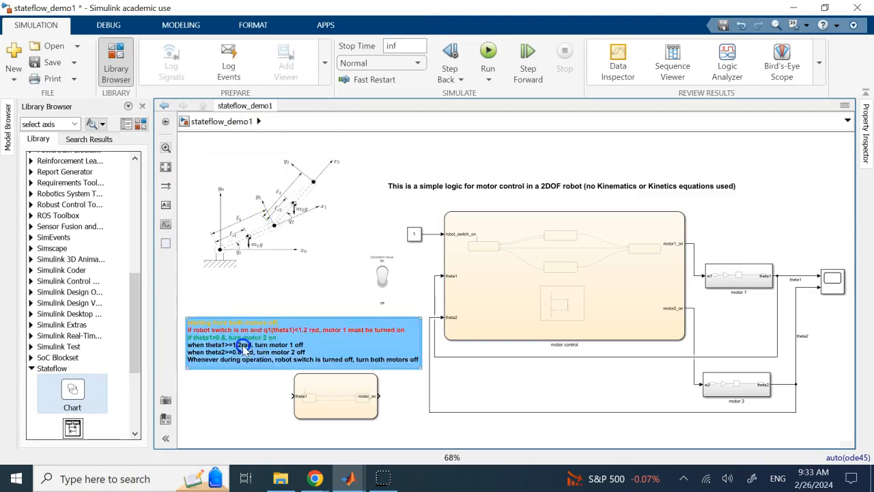
triple_click(243, 345)
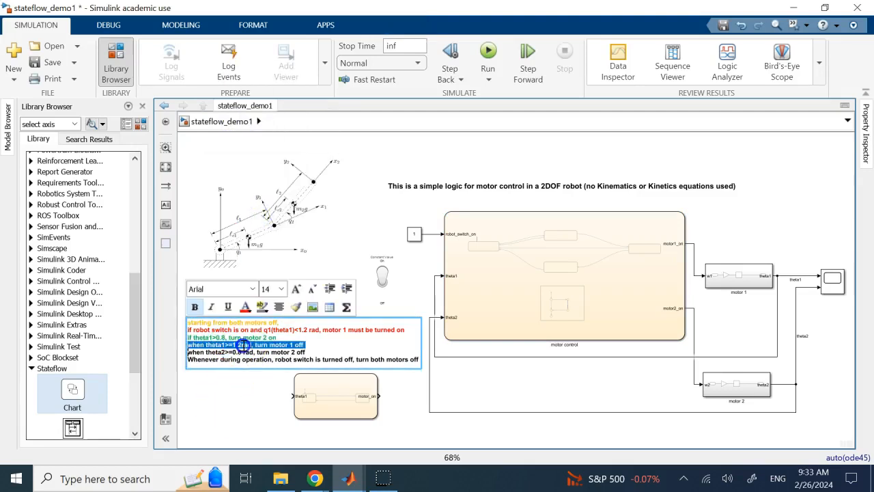
click(245, 306)
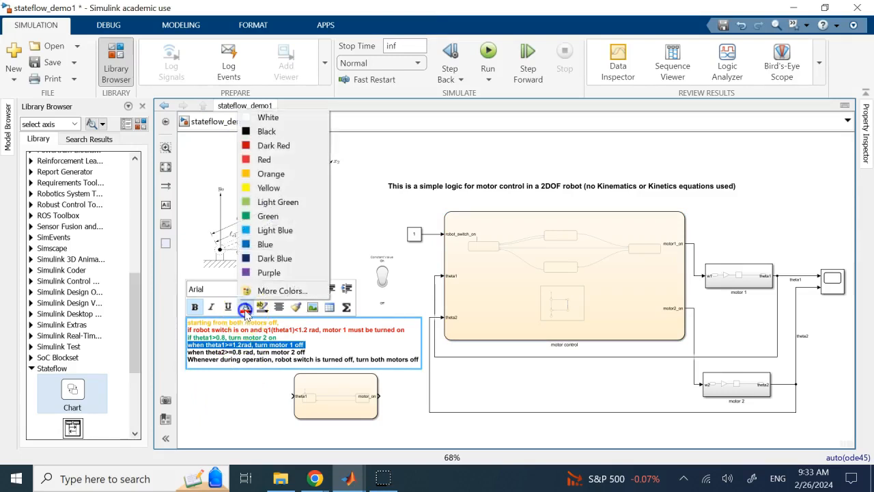
click(273, 235)
click(250, 390)
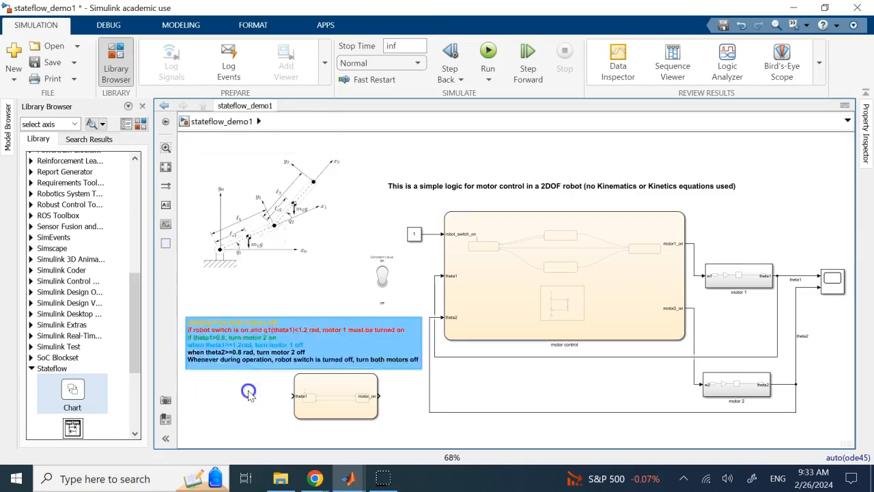
- Open the motor control chart and examine the transition from motors1and2_on to motor1off_motor2on, its condition and the destination state's entry actions
double_click(523, 244)
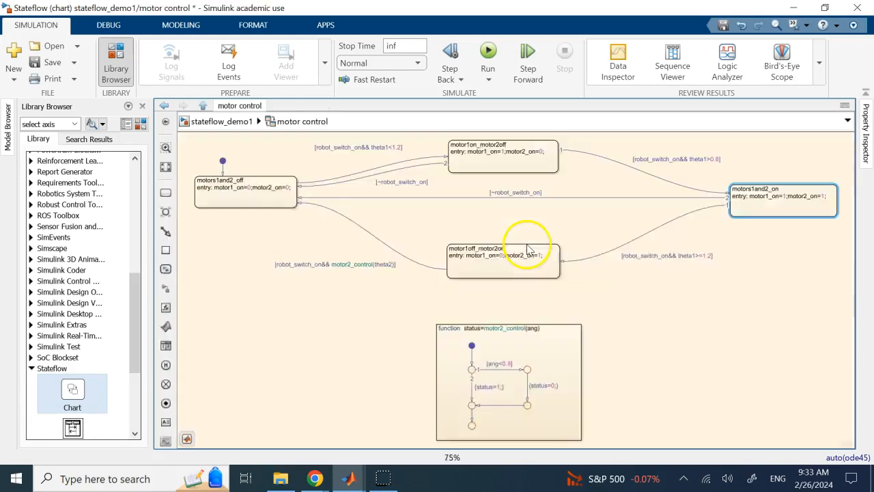
click(669, 224)
click(644, 254)
click(690, 256)
click(707, 256)
click(500, 269)
click(499, 268)
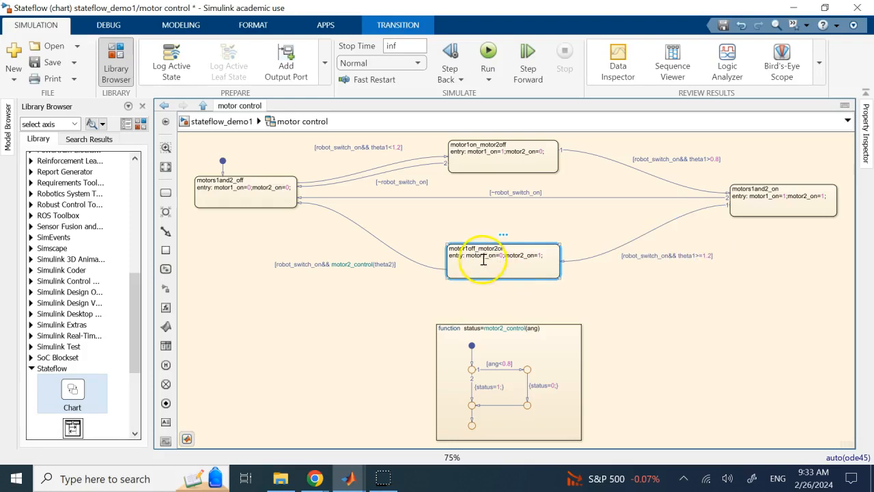
click(503, 256)
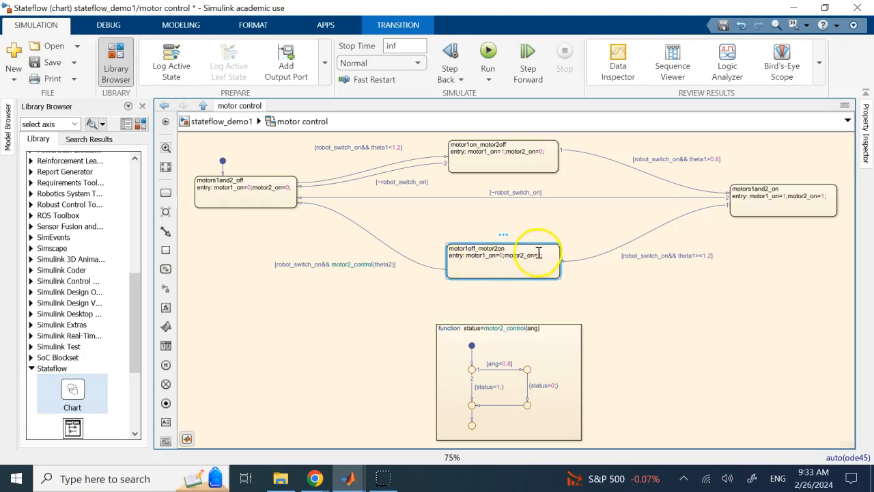
click(521, 267)
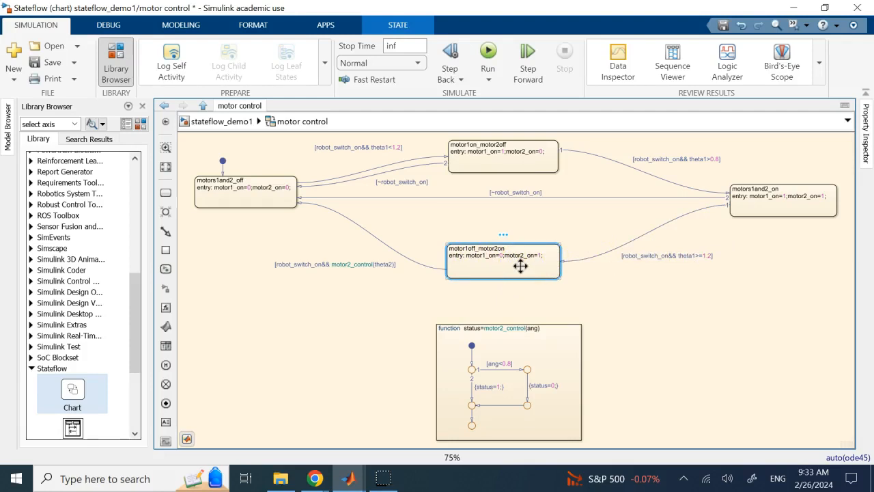
click(718, 318)
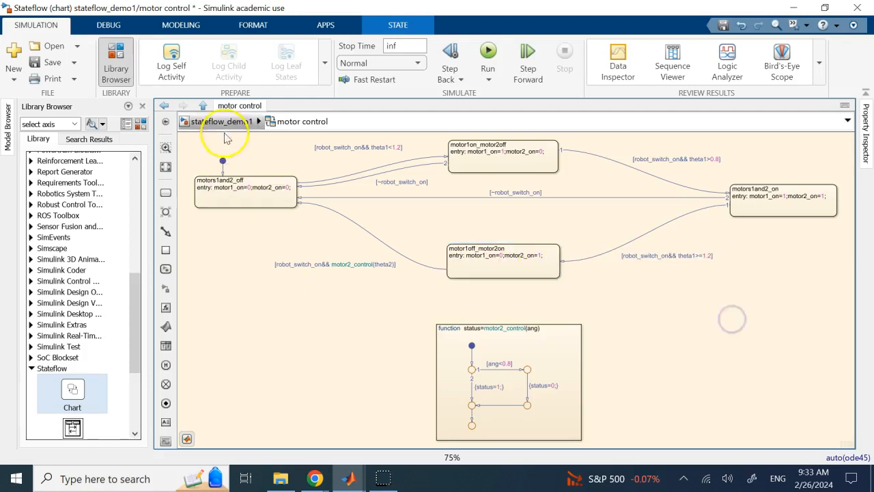
- Return to the stateflow_demo1 model and colour the note line "when theta2>=0.8 rad, turn motor 2 off" purple
click(218, 121)
click(247, 319)
click(237, 352)
triple_click(238, 352)
click(261, 305)
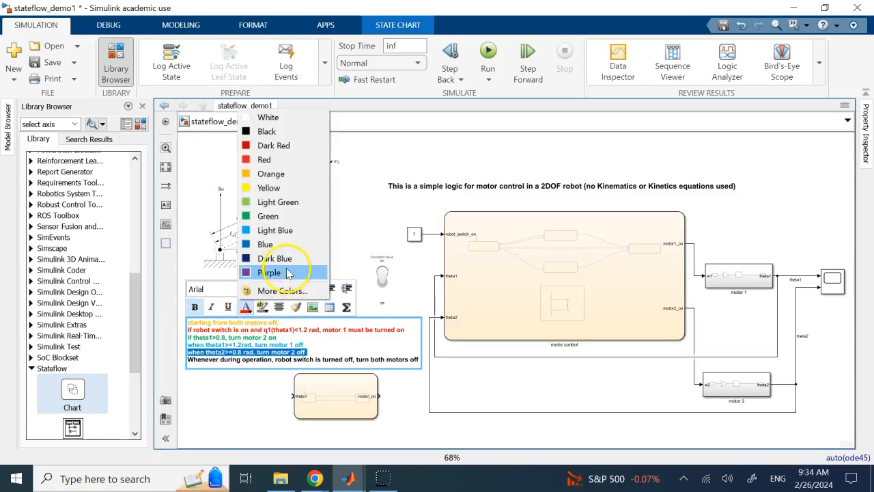
click(287, 274)
click(238, 404)
click(241, 359)
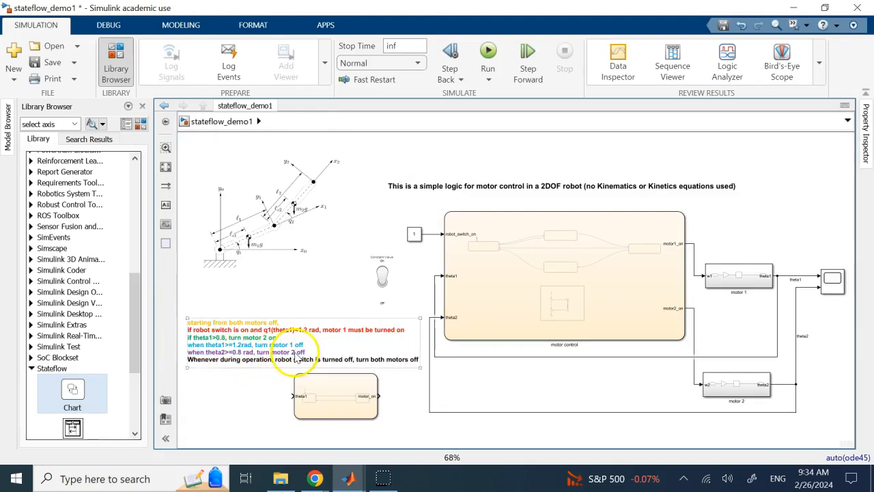
- Open the motor control chart and examine the transition from motor1off_motor2on to motors1and2_off and the theta2 argument in its condition
double_click(481, 305)
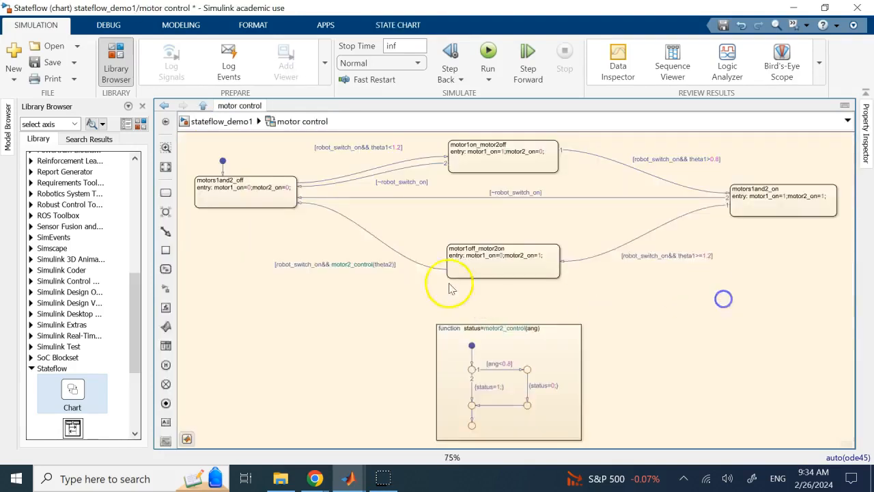
click(641, 236)
click(389, 312)
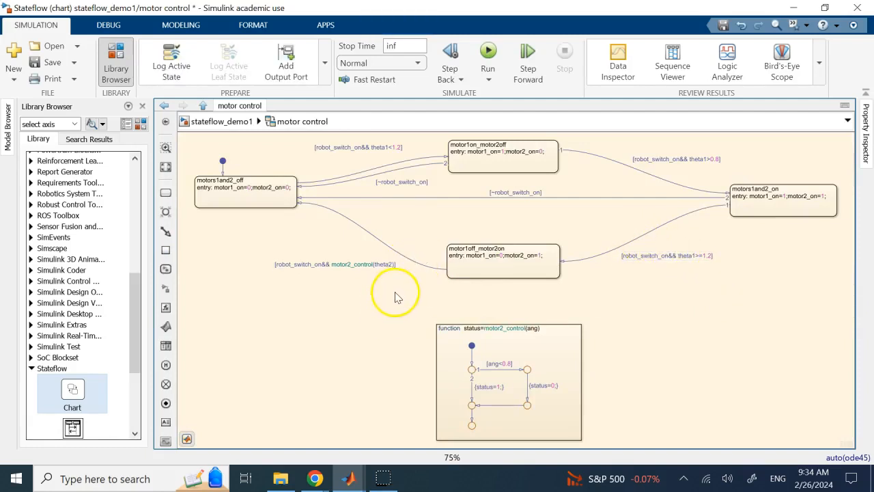
click(400, 254)
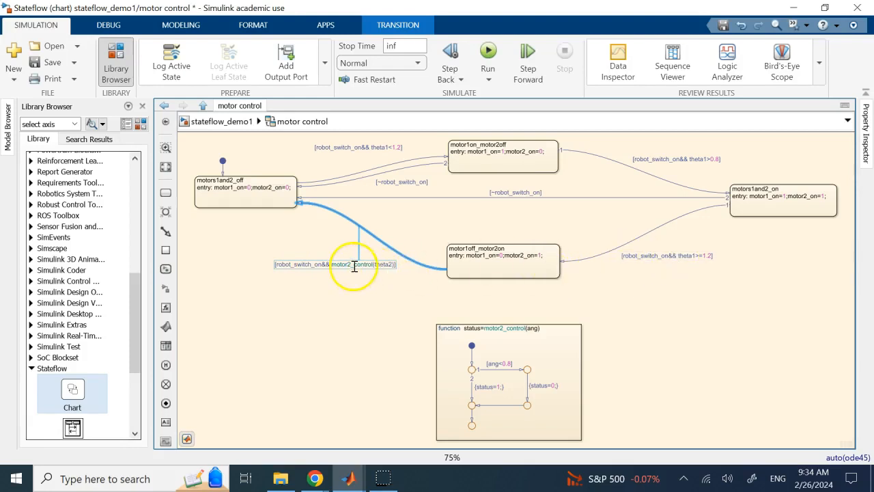
double_click(386, 265)
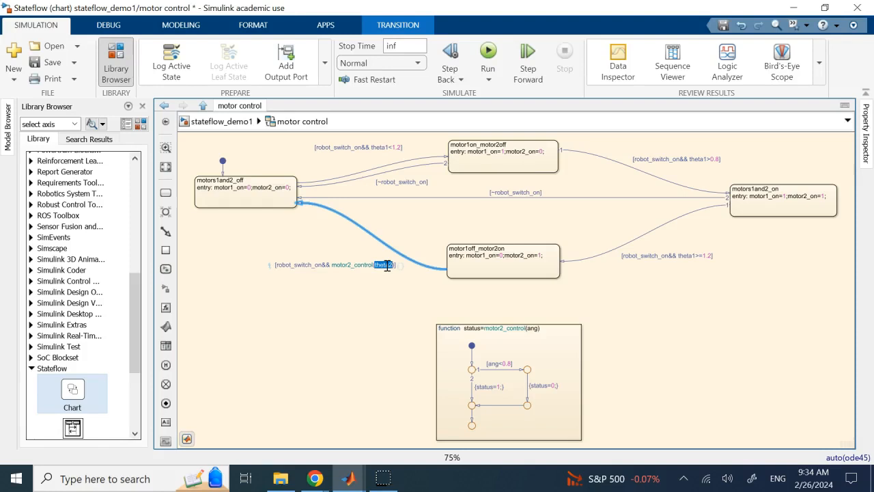
- Move the motor2_control(ang) graphical function slightly upward in the chart
click(361, 300)
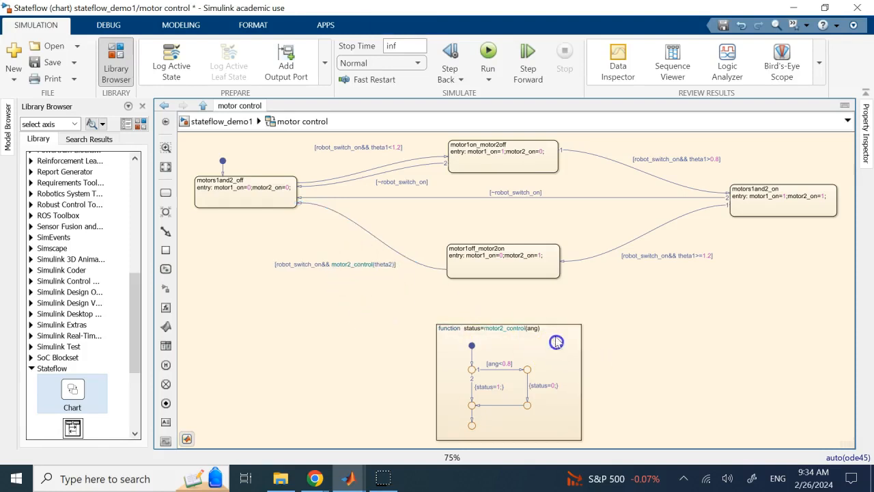
drag(551, 323, 552, 316)
click(683, 395)
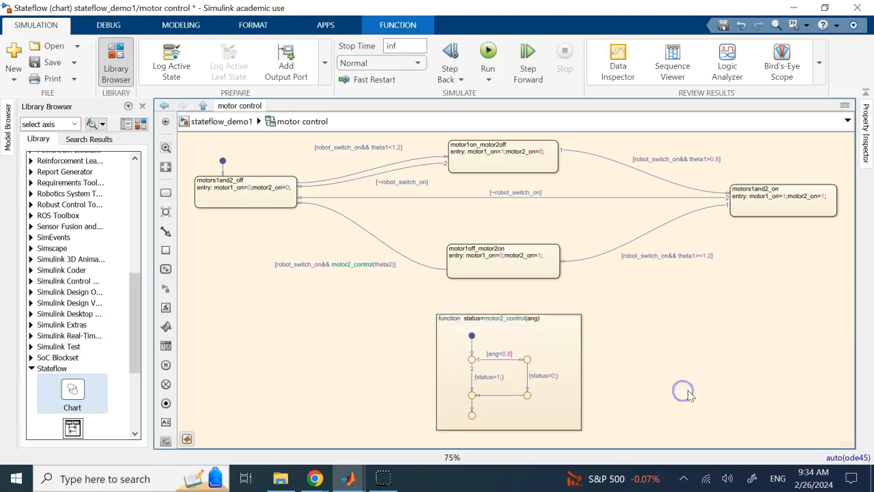
- Examine the transition's motor2_control call, the function's ang<0.8 condition and its status=1 and status=0 branches
click(359, 265)
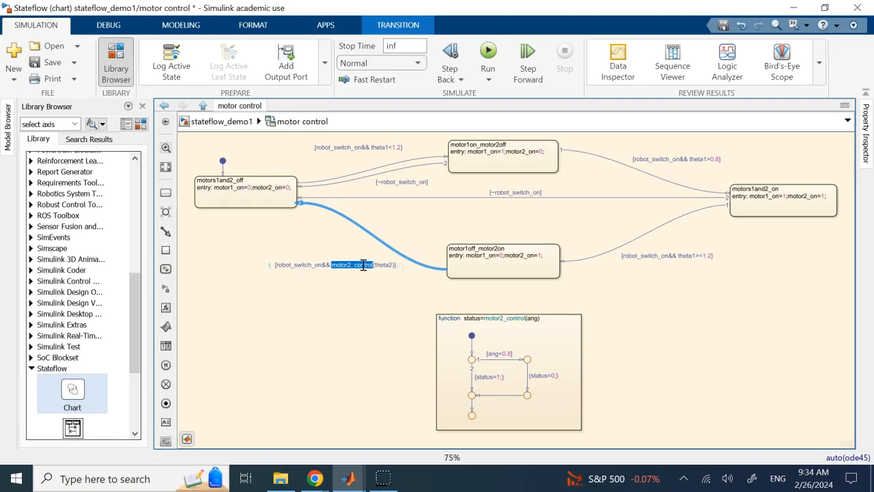
click(528, 345)
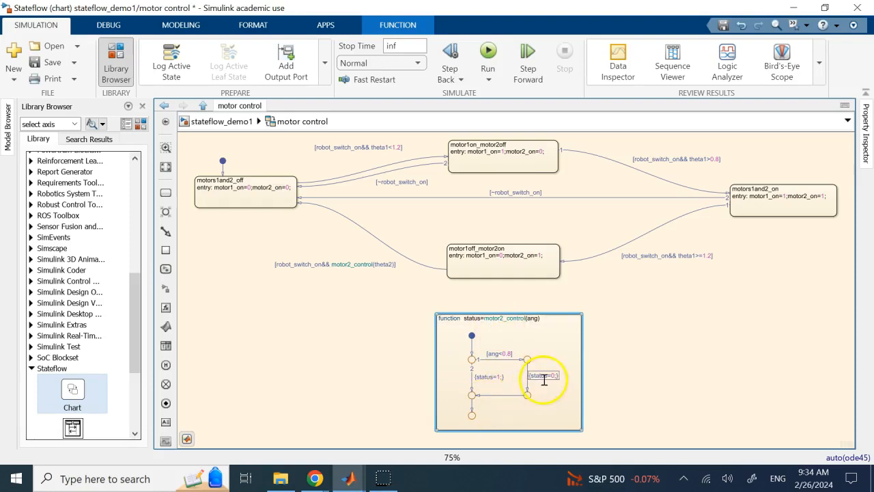
click(501, 355)
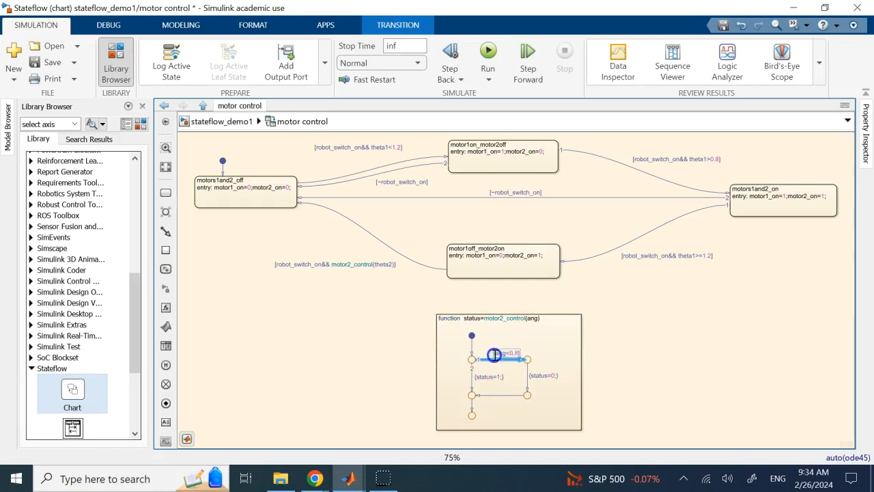
click(471, 376)
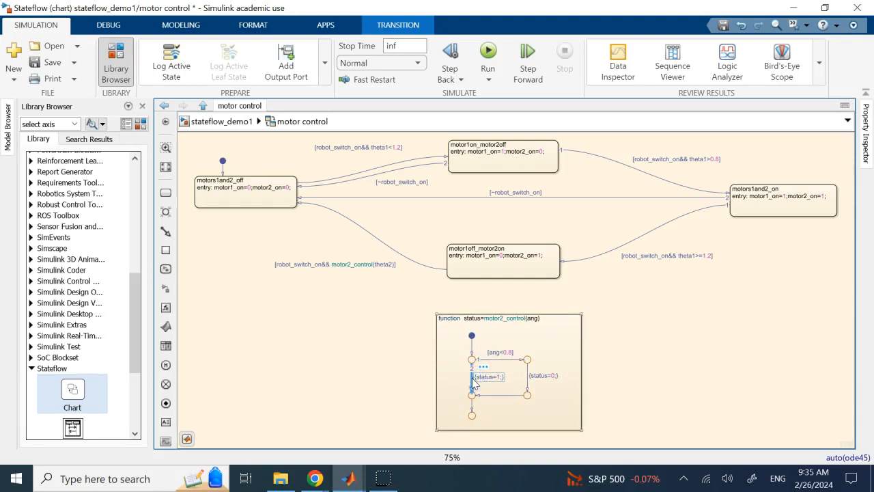
click(625, 380)
click(548, 375)
click(504, 352)
click(551, 377)
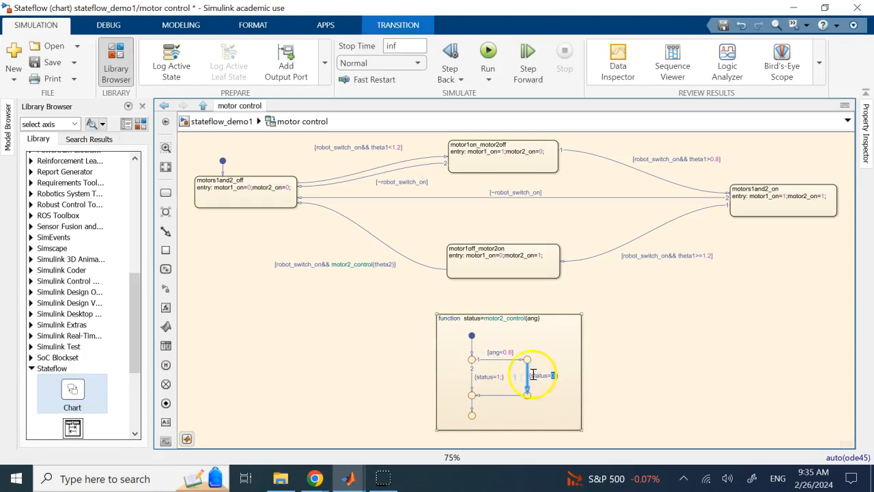
- Examine the motor2_control and robot_switch_on terms in the condition of the transition from motor1off_motor2on to motors1and2_off
double_click(352, 265)
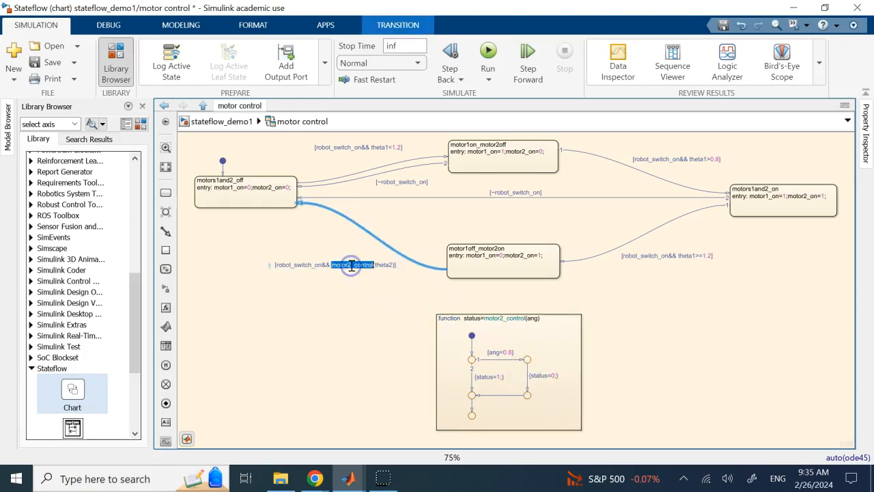
double_click(309, 264)
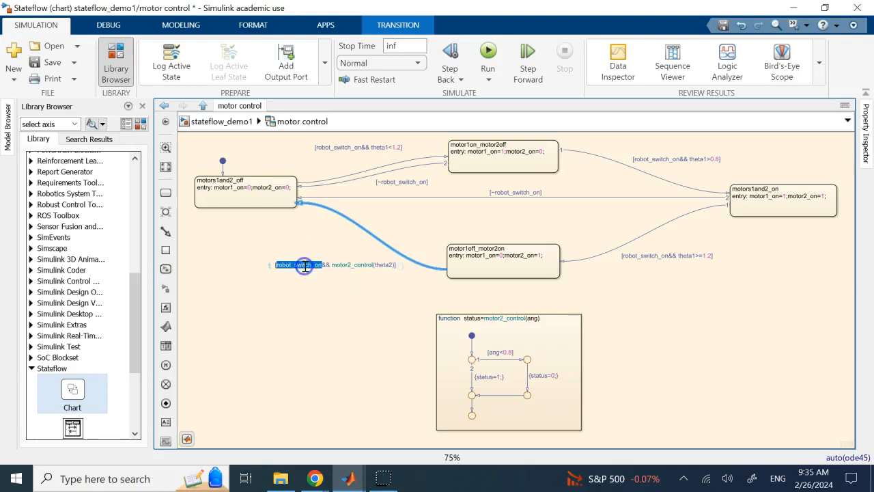
click(334, 289)
click(359, 228)
click(709, 333)
- Examine the 0.8 threshold in the motor2_control function and the branch that sets status=1
click(506, 355)
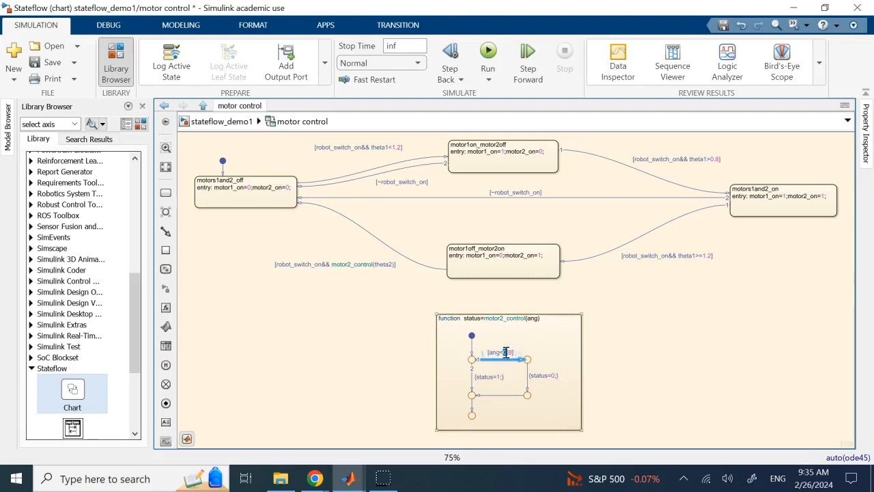
click(471, 372)
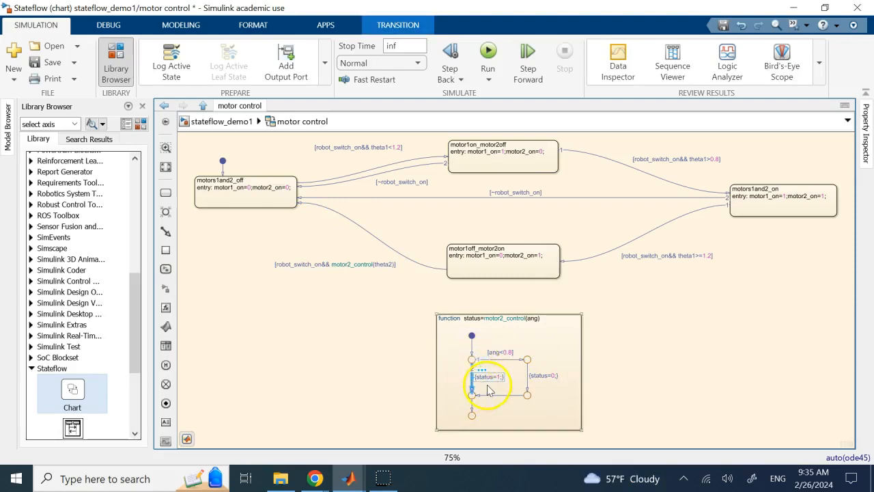
double_click(497, 376)
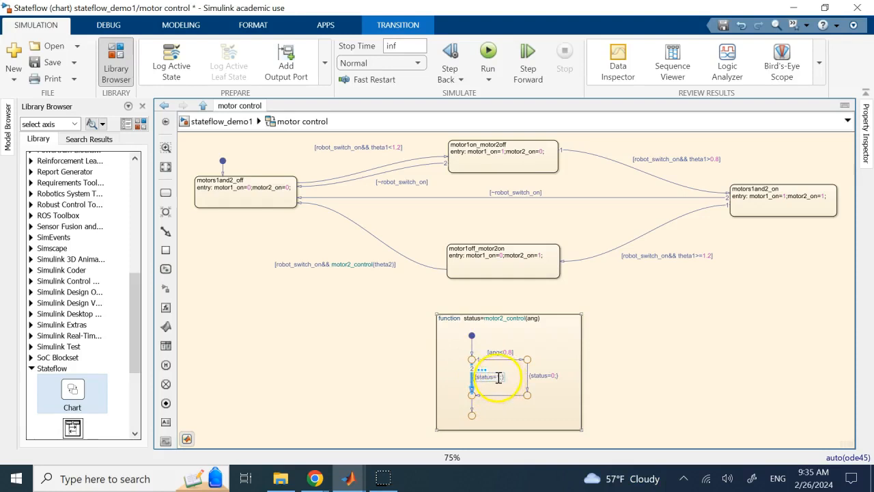
- Relate the function's result to the robot_switch_on && motor2_control(theta2) condition and examine its destination state, motors1and2_off
click(355, 266)
click(312, 267)
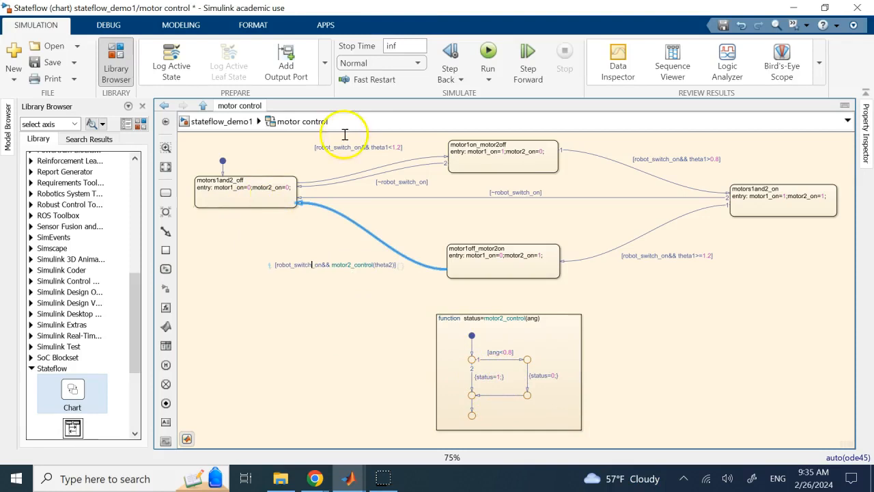
click(654, 336)
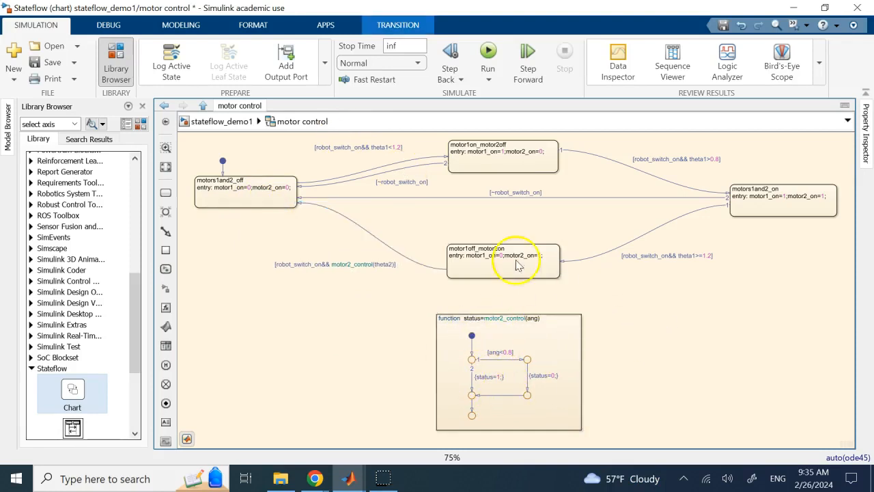
double_click(367, 264)
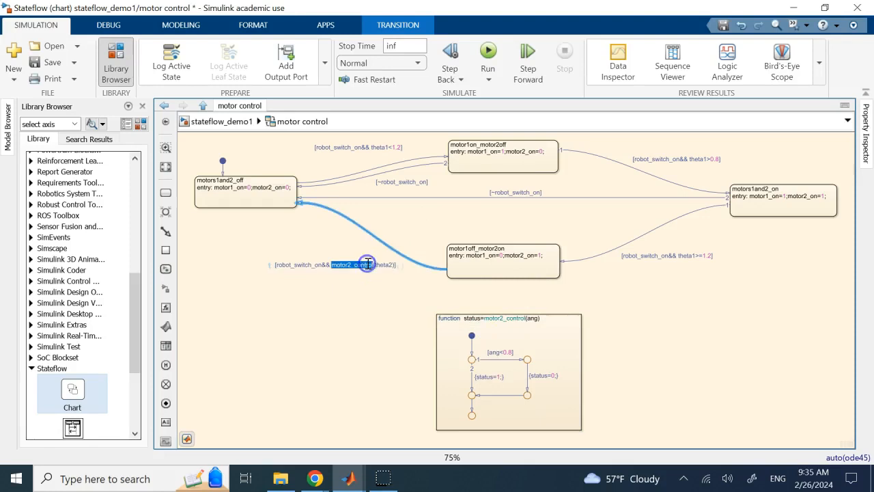
click(359, 310)
click(244, 196)
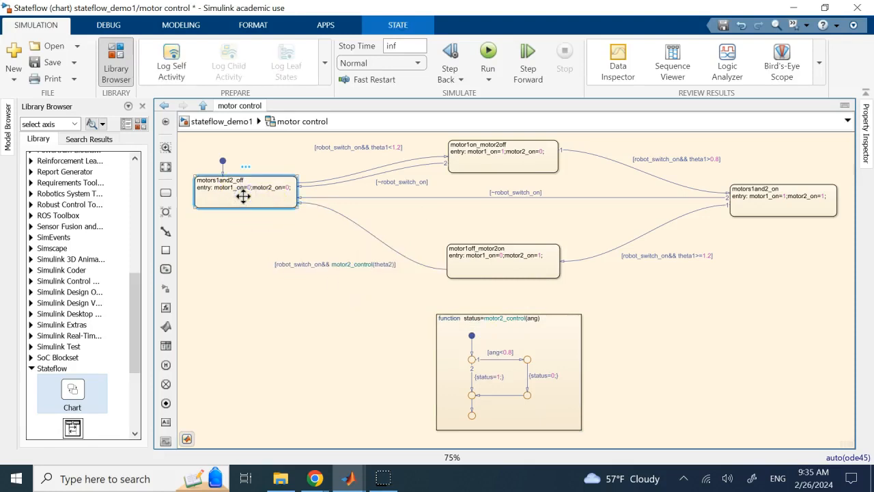
- Return to the stateflow_demo1 model and examine the note line "Whenever during operation, robot switch is turned off, turn both motors off"
click(222, 147)
click(253, 361)
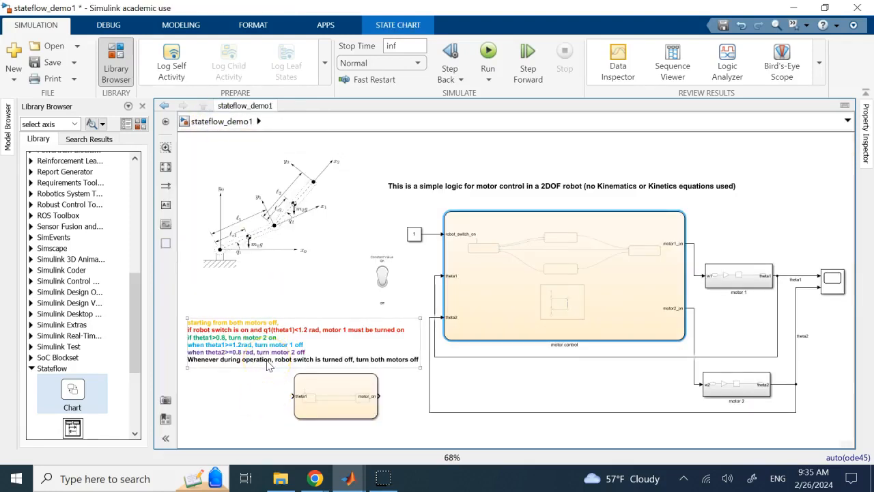
double_click(259, 363)
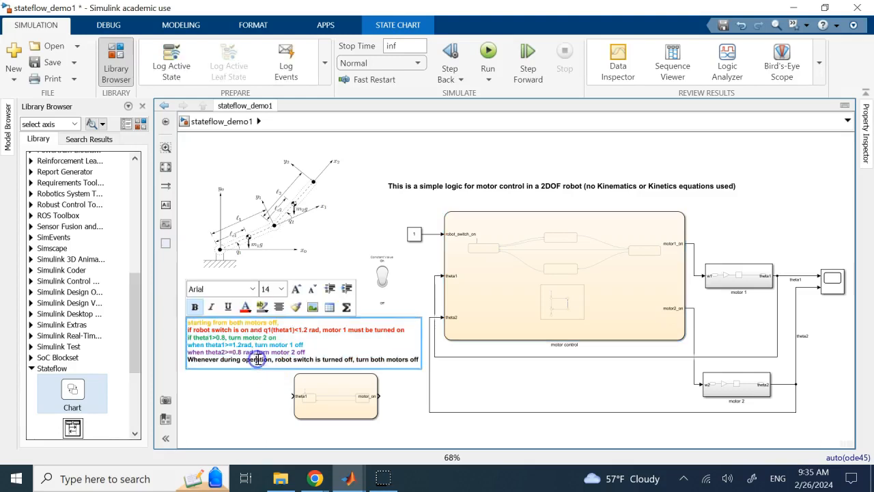
triple_click(258, 362)
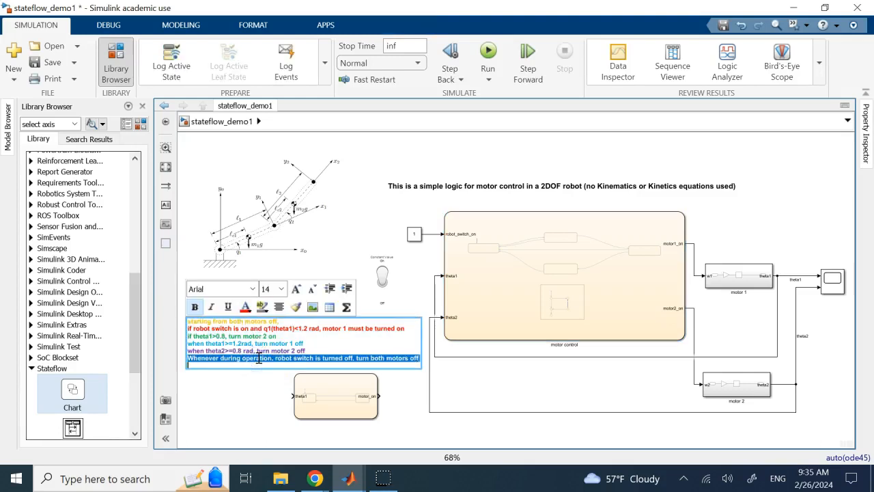
click(232, 398)
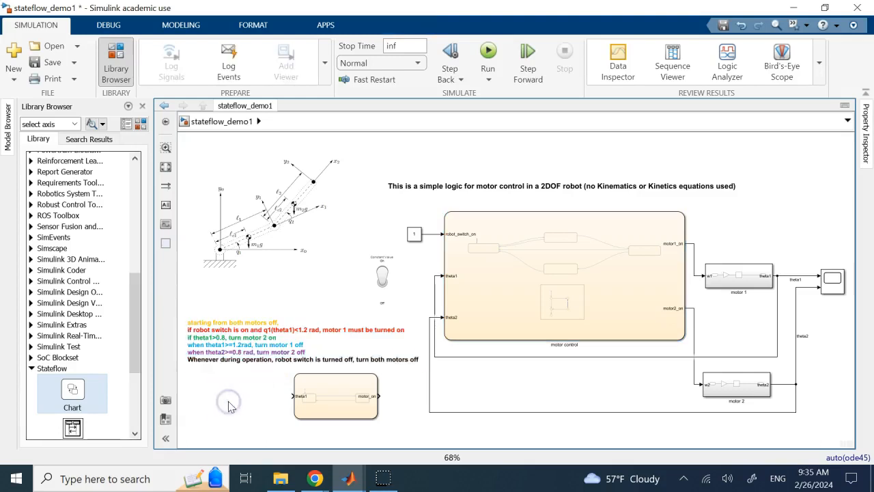
- Open the motor control chart and examine how robot_switch_on conditions the transition from motor1off_motor2on to motors1and2_off
click(511, 299)
double_click(511, 298)
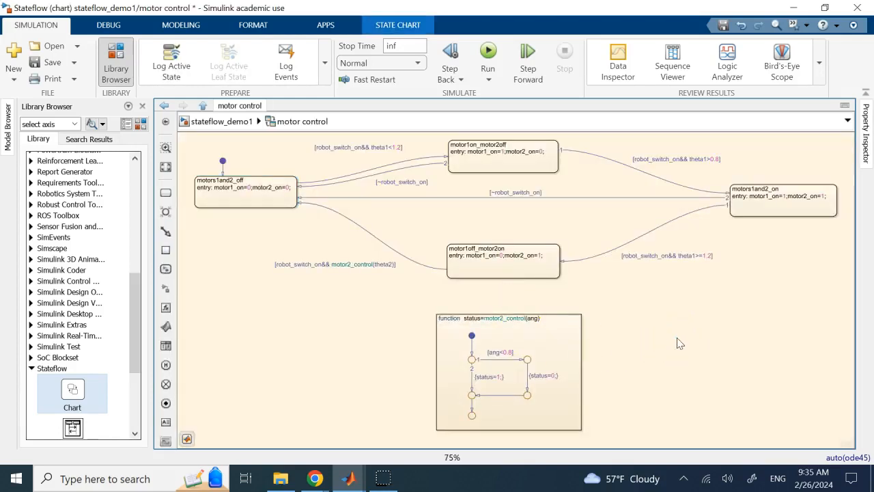
click(400, 256)
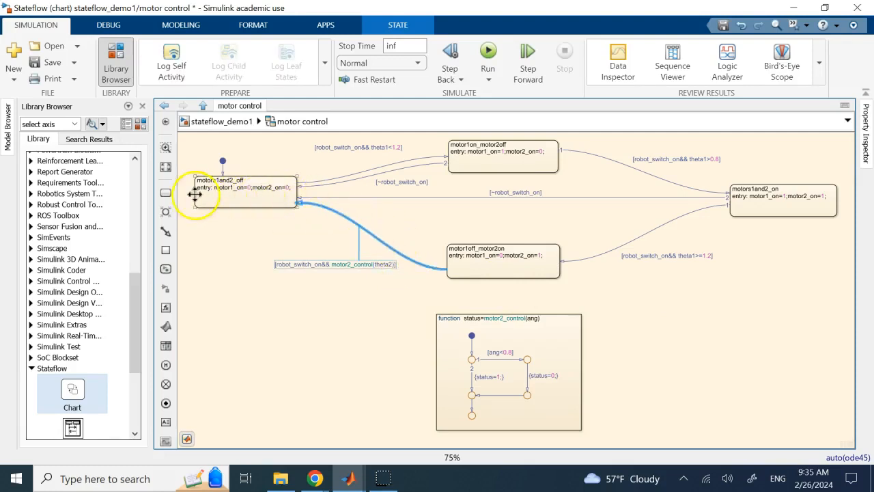
click(306, 264)
double_click(306, 264)
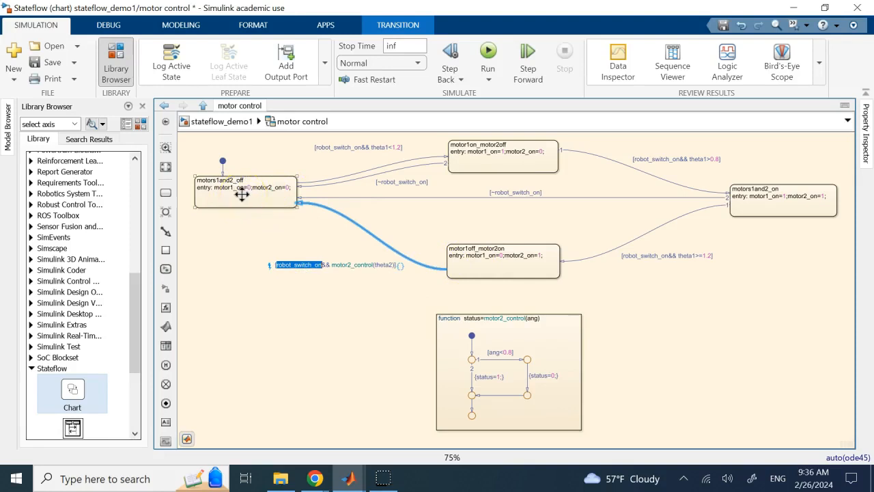
click(196, 253)
- Examine the motors1and2_on, motor1on_motor2off and motors1and2_off states and the direct transition from motors1and2_on to motors1and2_off
click(754, 209)
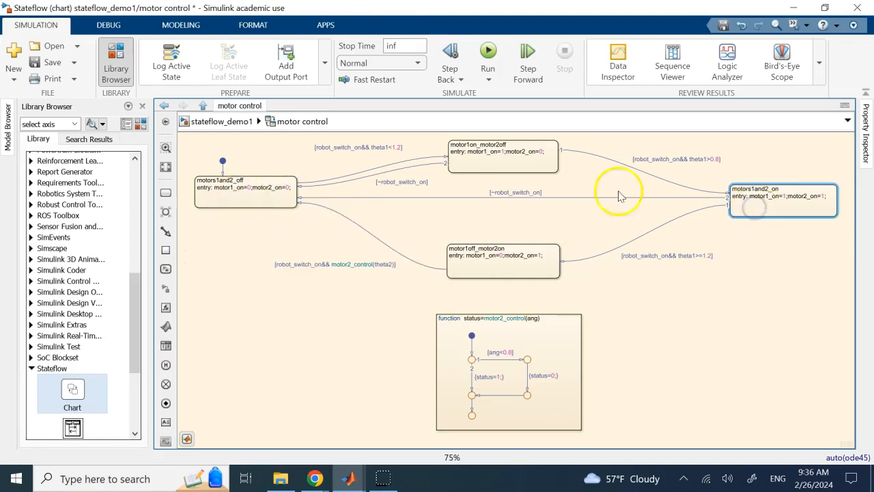
click(527, 164)
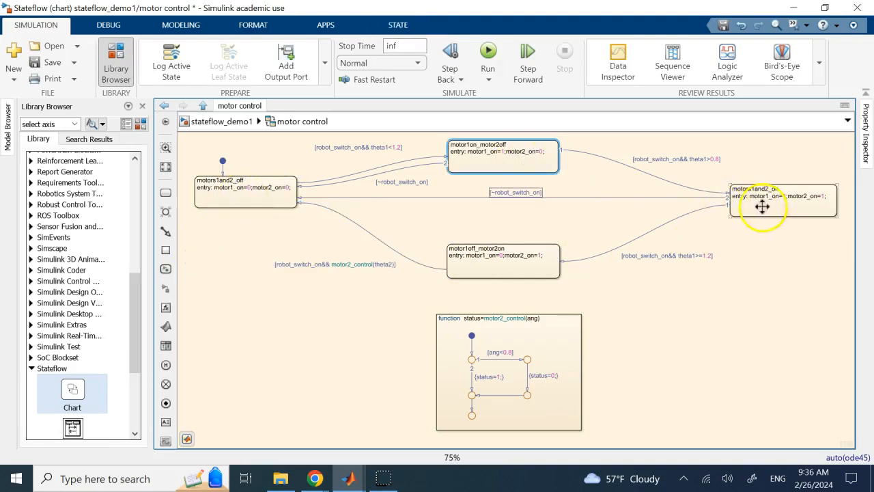
click(269, 191)
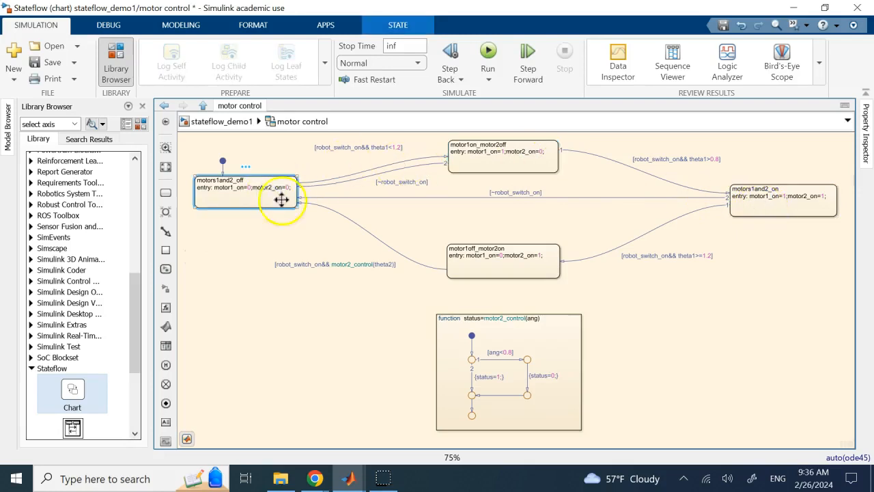
click(415, 198)
click(489, 199)
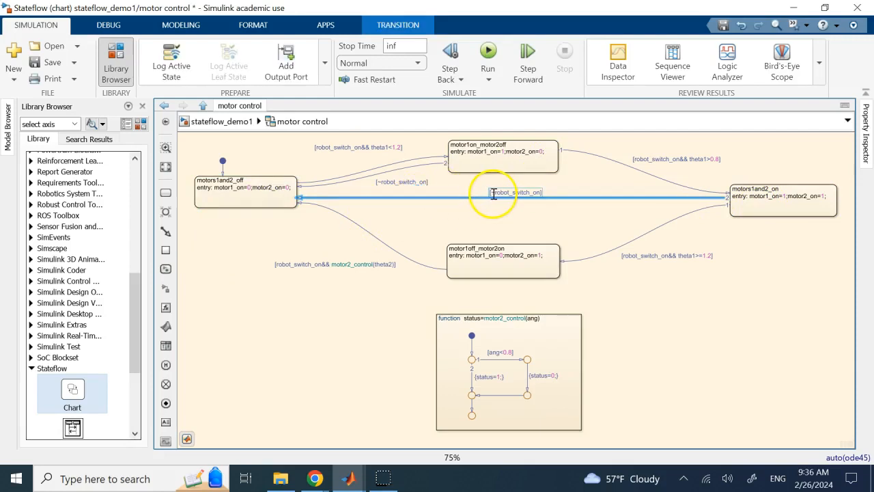
- Shift the [~robot_switch_on] label on the transition from motors1and2_on to motors1and2_off slightly and highlight robot_switch_on in it
mouse_move(492, 194)
mouse_down()
mouse_move(506, 192)
mouse_move(485, 190)
mouse_up()
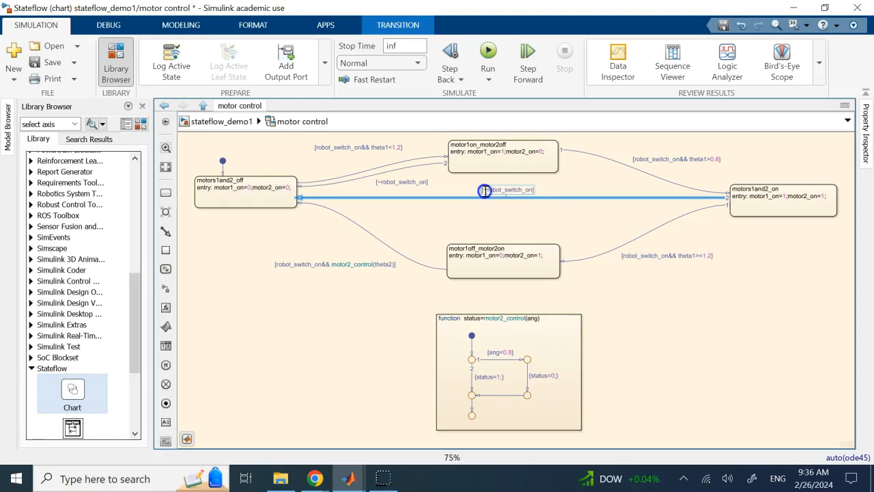
text(~)
double_click(492, 190)
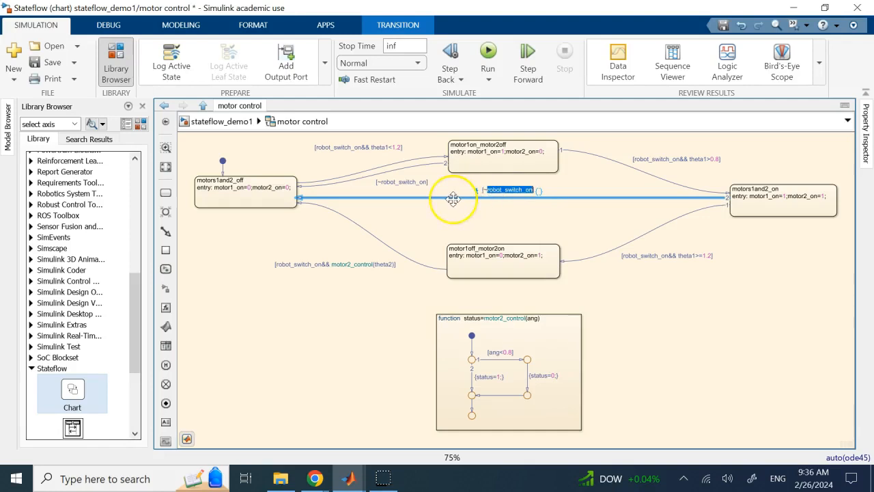
- Examine the [~robot_switch_on] transition from motor1on_motor2off back to motors1and2_off and the states it connects
click(414, 230)
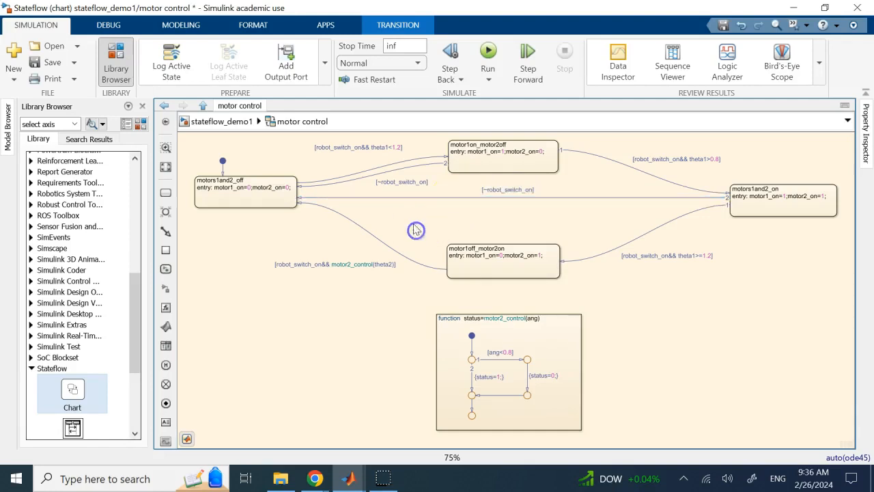
click(407, 181)
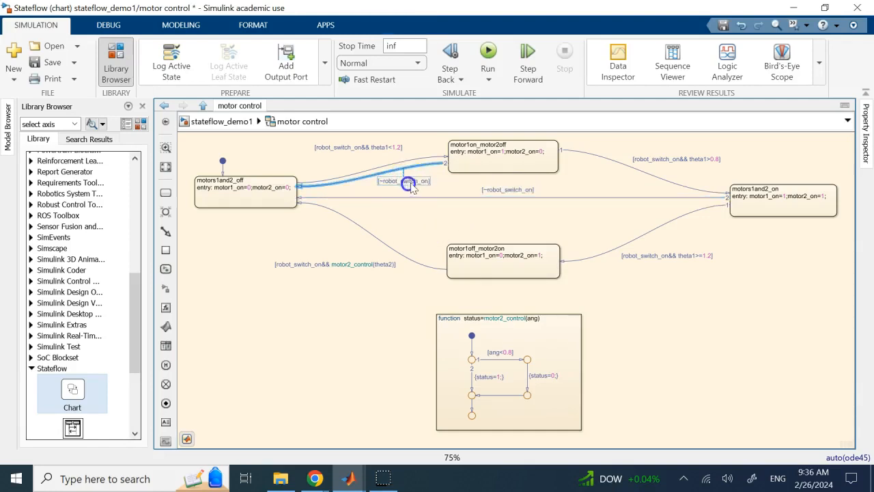
click(470, 156)
click(272, 197)
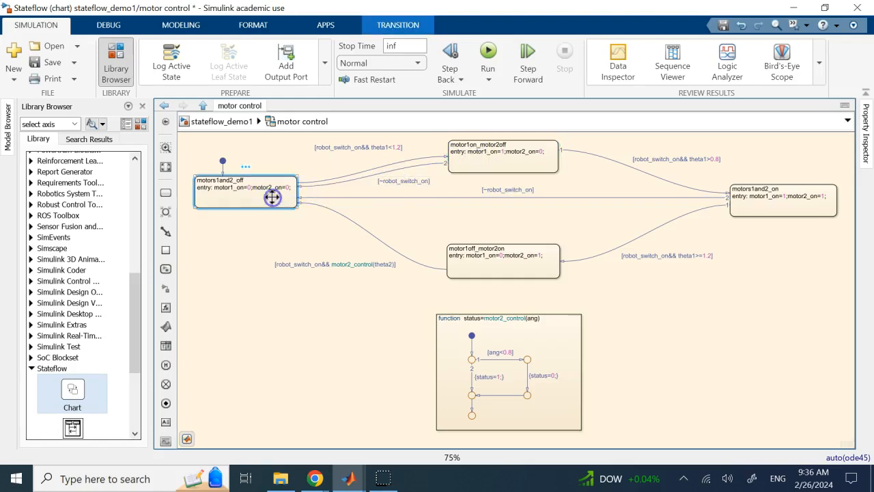
click(399, 169)
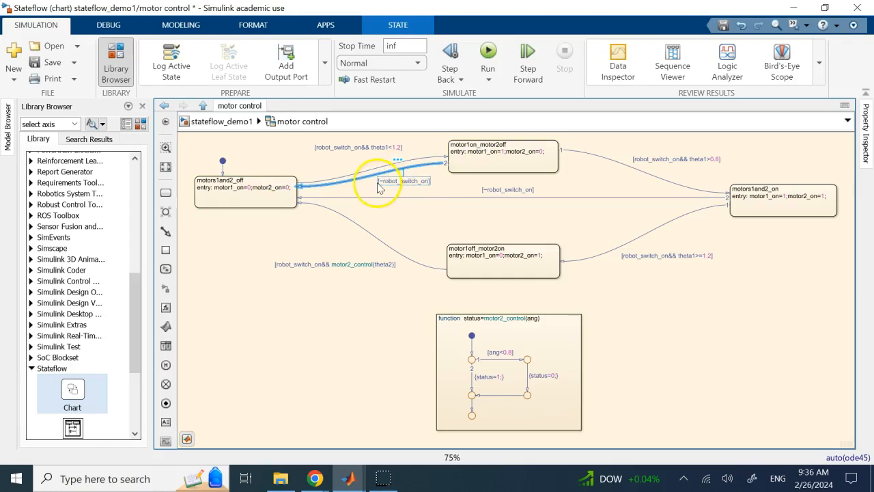
click(427, 180)
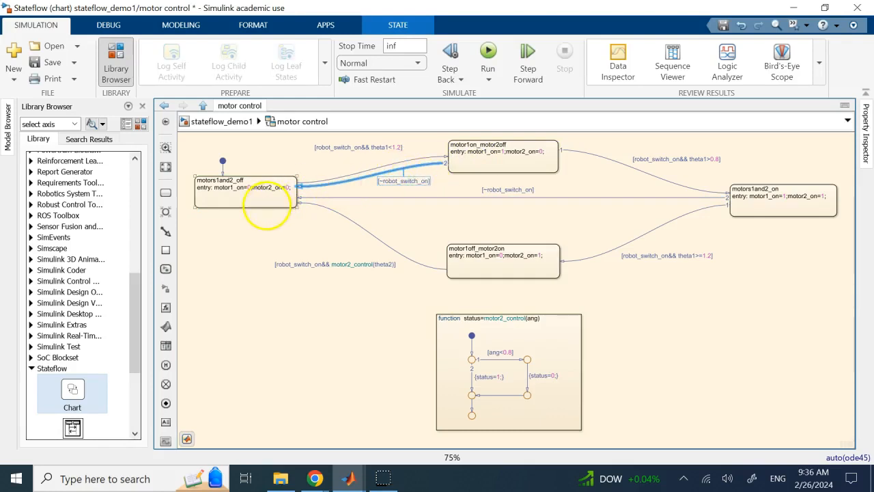
- Compare the three transitions entering motors1and2_off from motor1on_motor2off, motors1and2_on and motor1off_motor2on
click(651, 311)
click(586, 197)
click(416, 166)
click(374, 236)
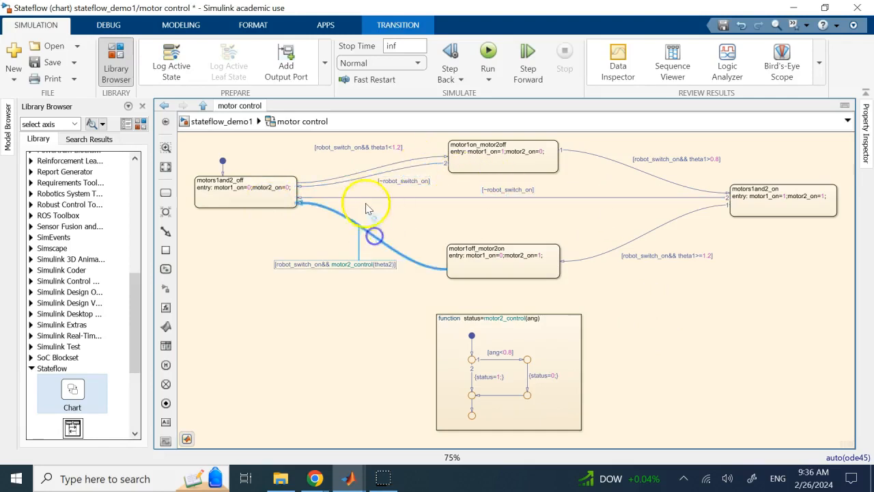
click(362, 197)
click(370, 177)
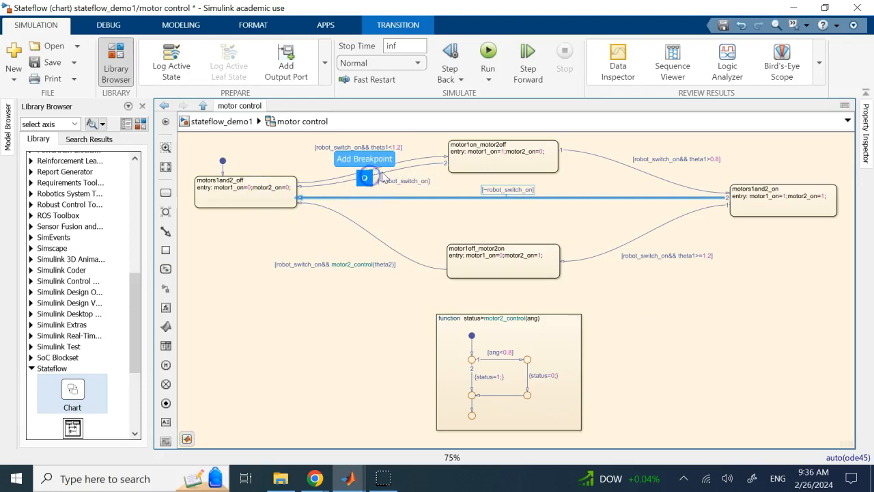
click(394, 170)
click(526, 224)
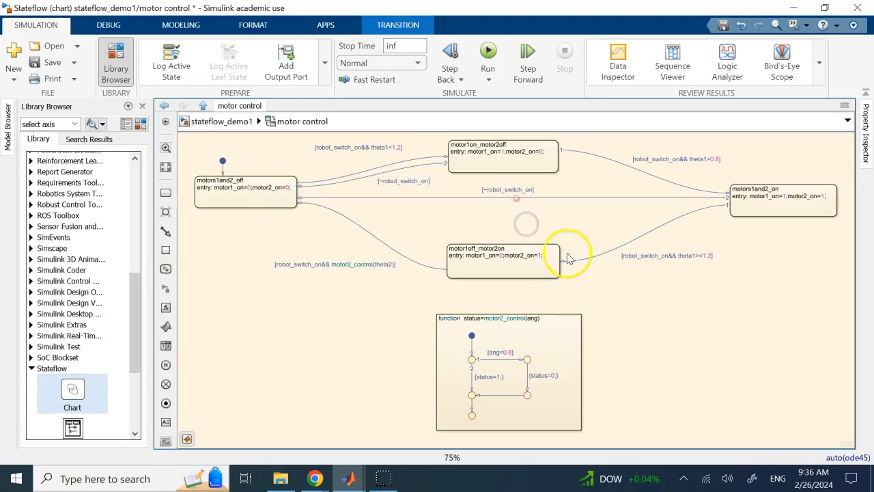
click(517, 199)
click(538, 229)
click(657, 307)
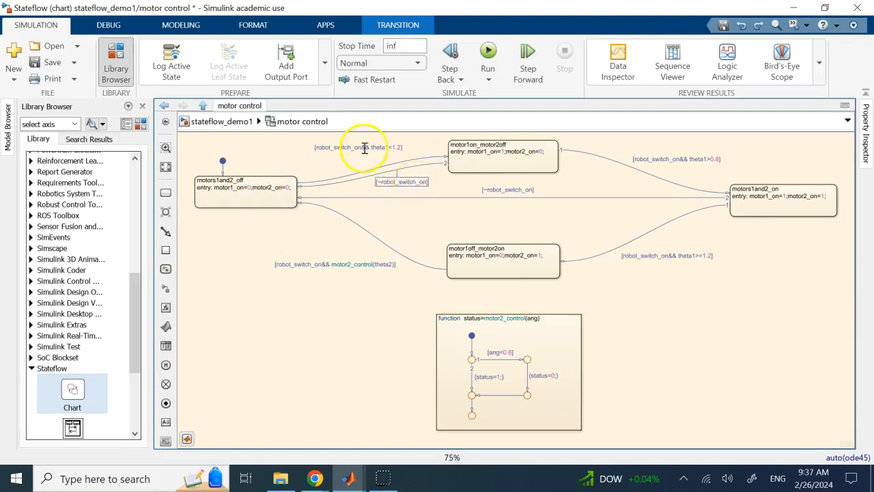
- Return to the stateflow_demo1 model and open the small Chart block below the requirement notes
click(205, 121)
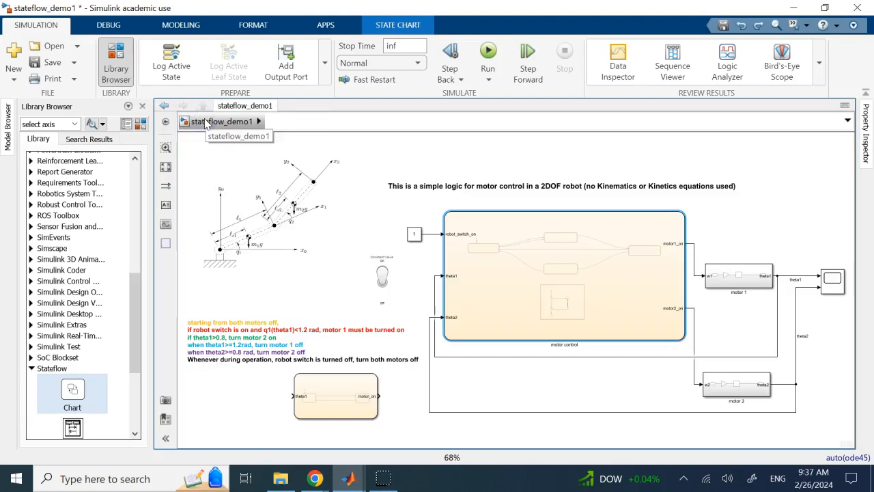
click(335, 397)
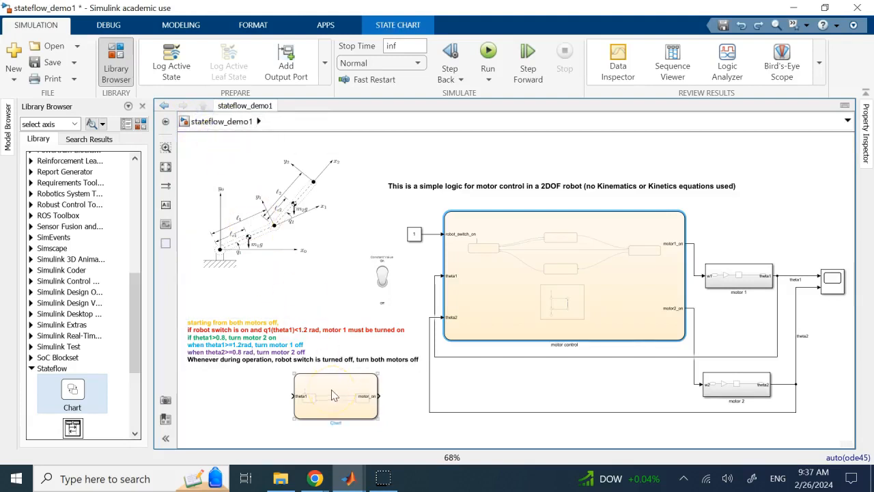
double_click(331, 395)
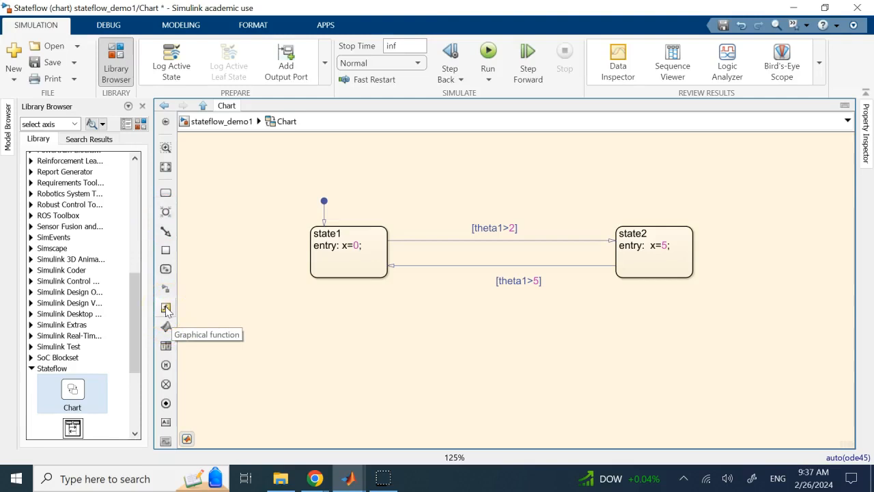
- Add a graphical function out=mylogic(in) below the two states and widen its box so the signature fits on one line
drag(166, 309, 446, 357)
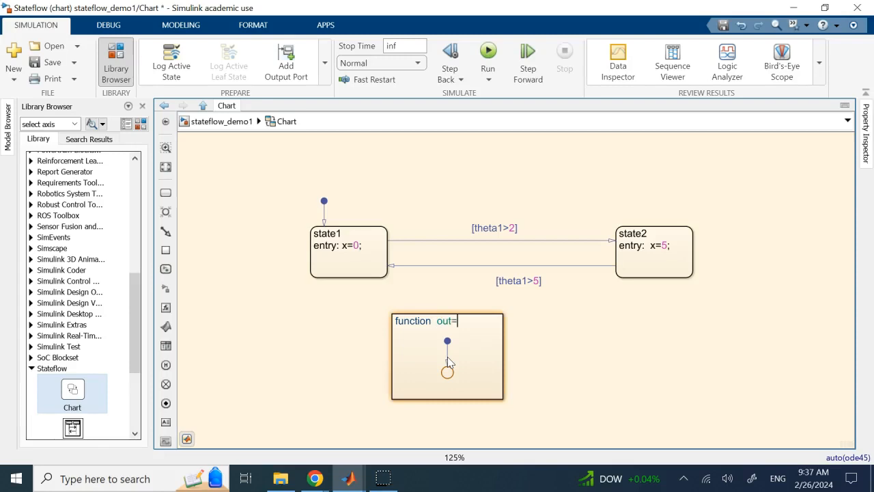
text(out=mylogic(in)
click(710, 400)
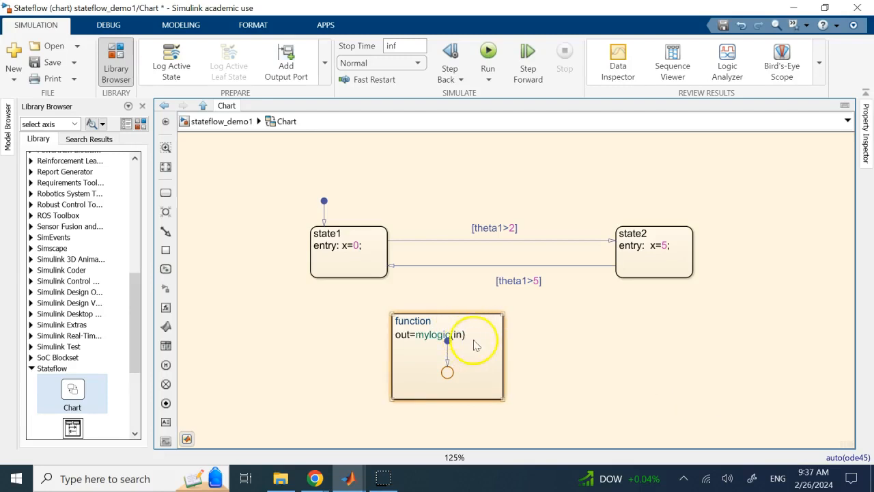
drag(507, 405, 549, 408)
click(601, 373)
click(446, 321)
click(482, 320)
click(581, 351)
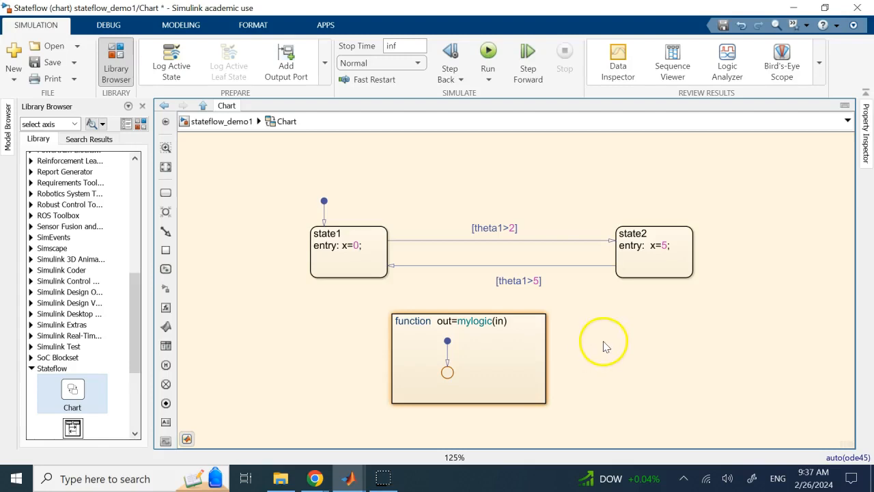
- Start adding an If-Else decision pattern to the mylogic function
click(524, 357)
right_click(506, 353)
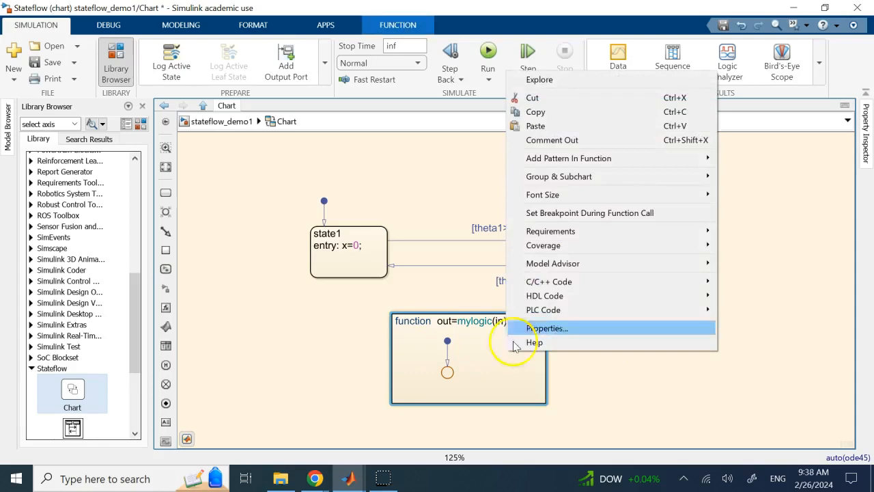
mouse_move(554, 162)
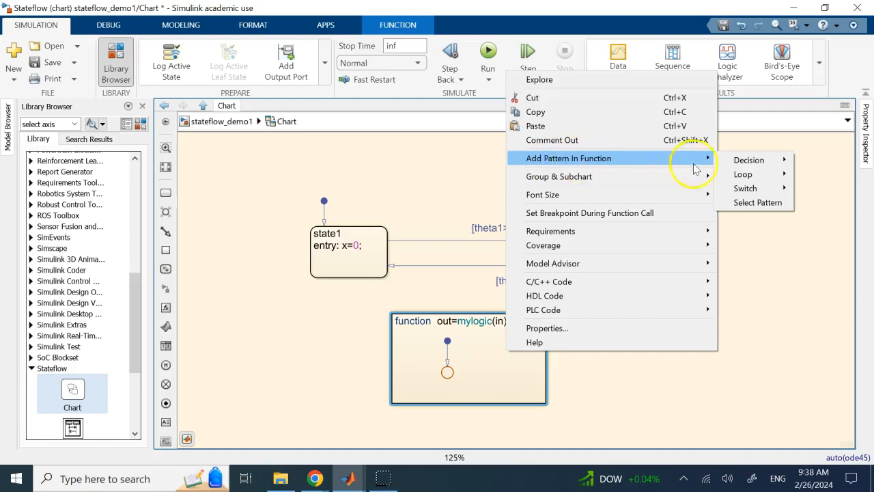
mouse_move(727, 163)
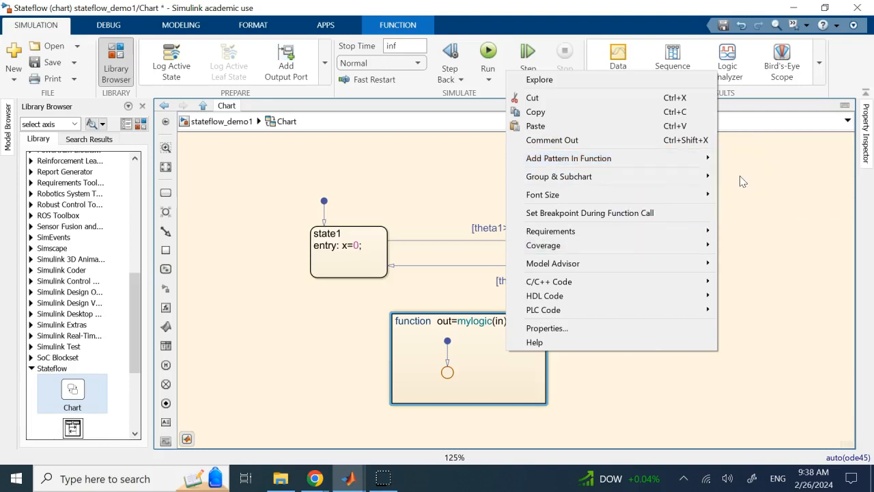
mouse_move(685, 164)
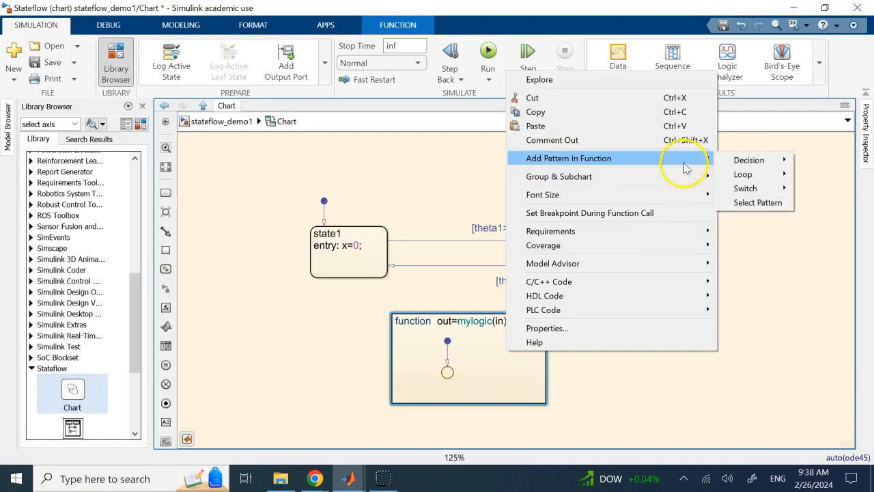
click(747, 176)
click(748, 189)
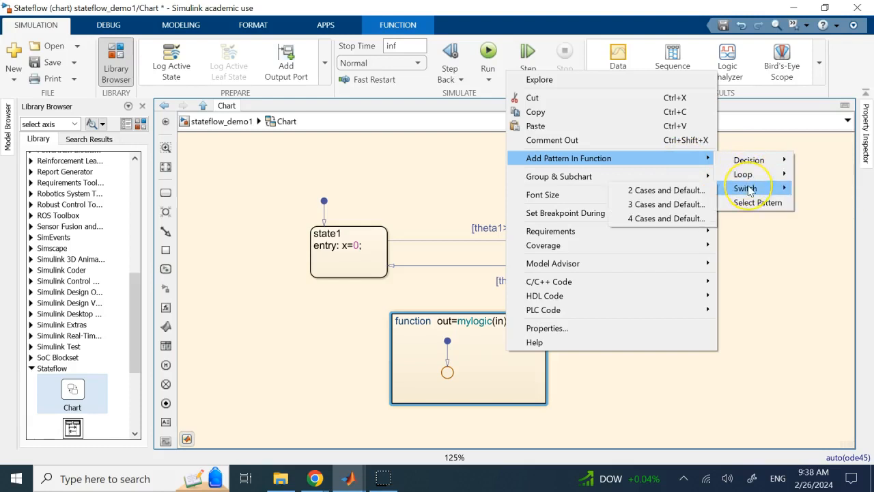
click(756, 203)
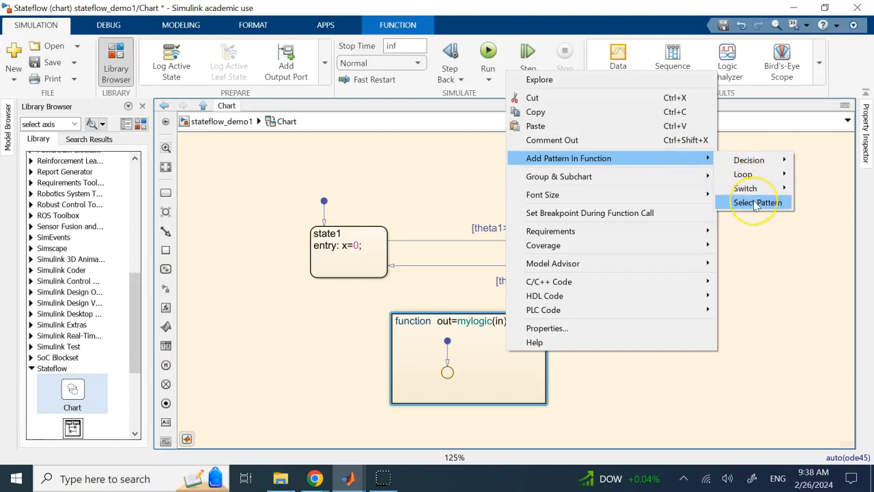
click(659, 164)
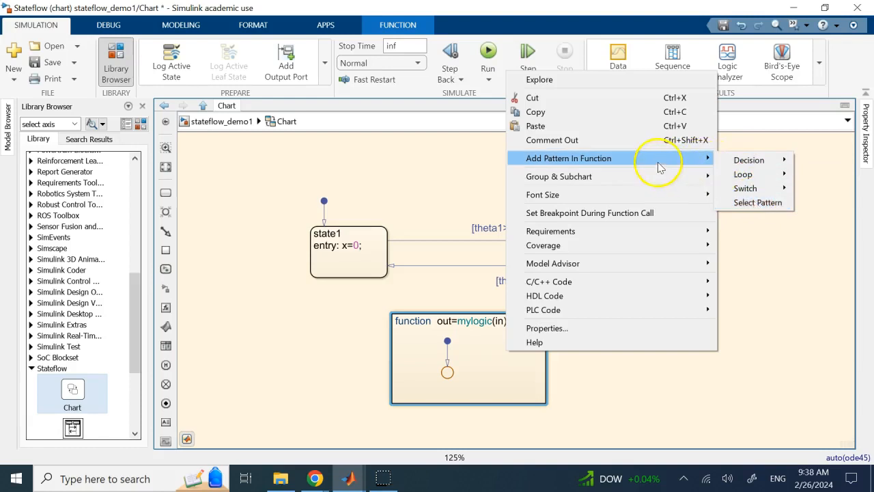
click(736, 163)
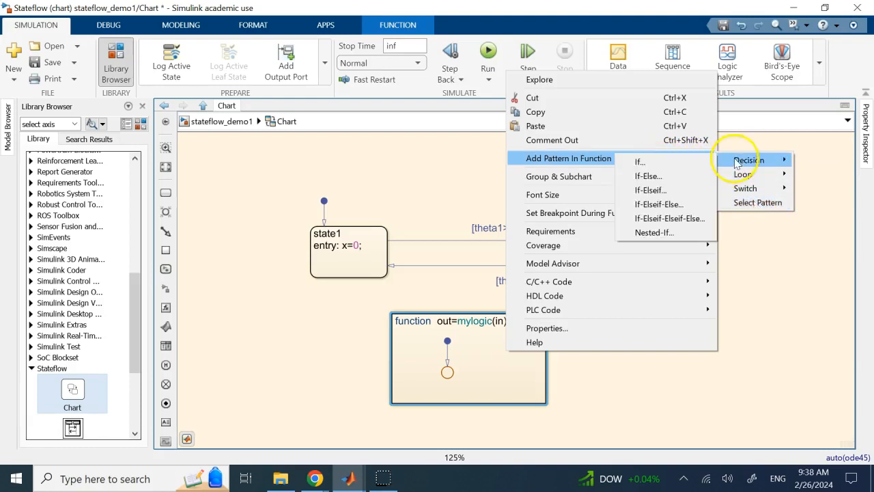
click(655, 178)
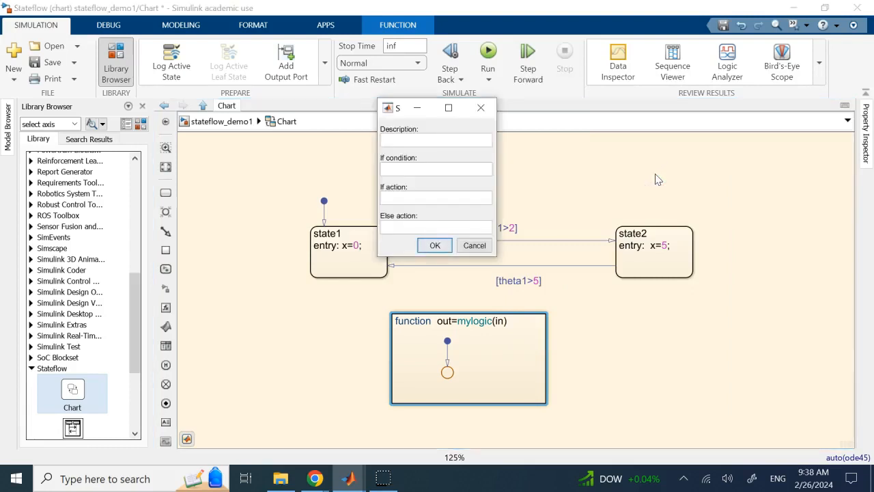
- Insert the If-Else pattern with if condition theta1>5, if action out=1; and else action out=0;
drag(395, 111, 230, 246)
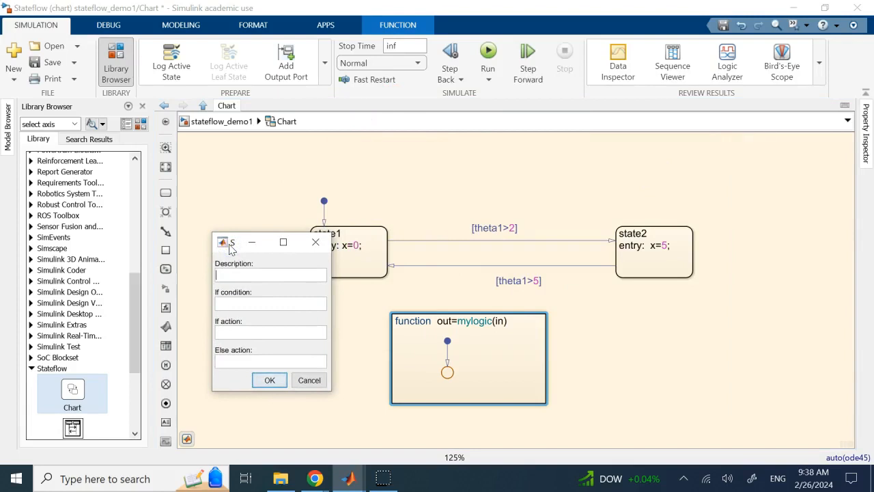
click(234, 276)
click(237, 305)
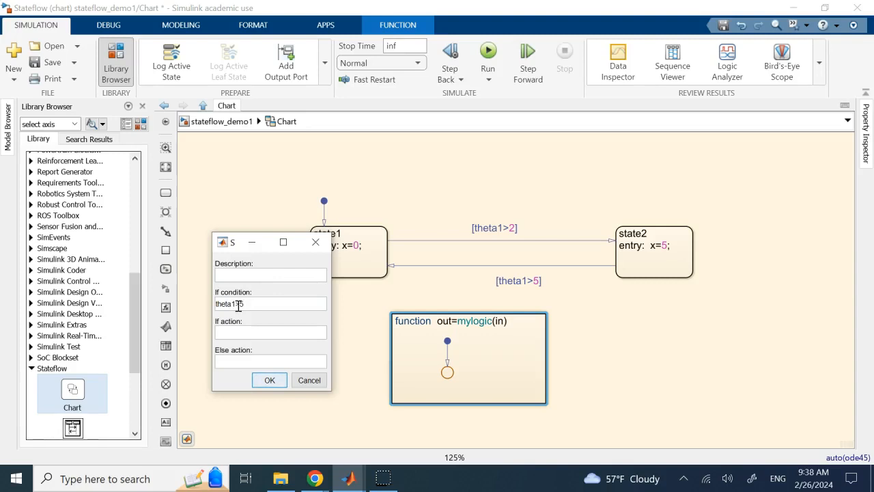
click(229, 335)
text(out=1;)
click(238, 362)
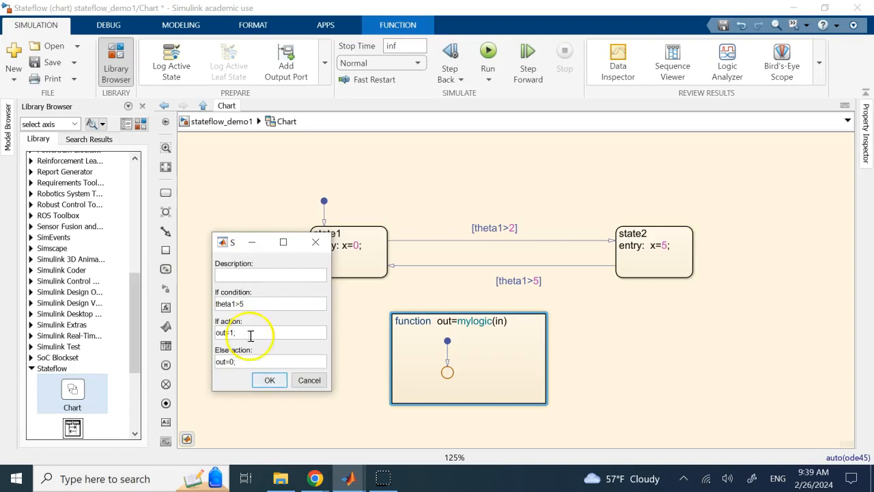
click(237, 303)
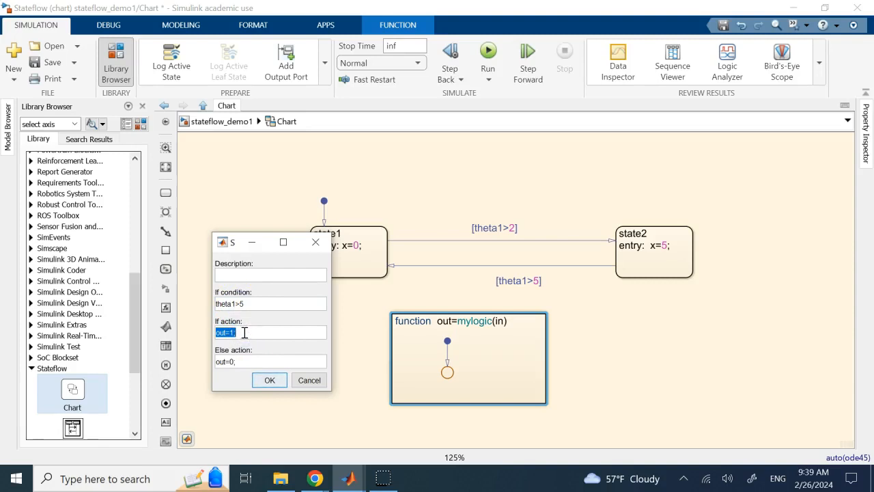
click(232, 362)
click(278, 383)
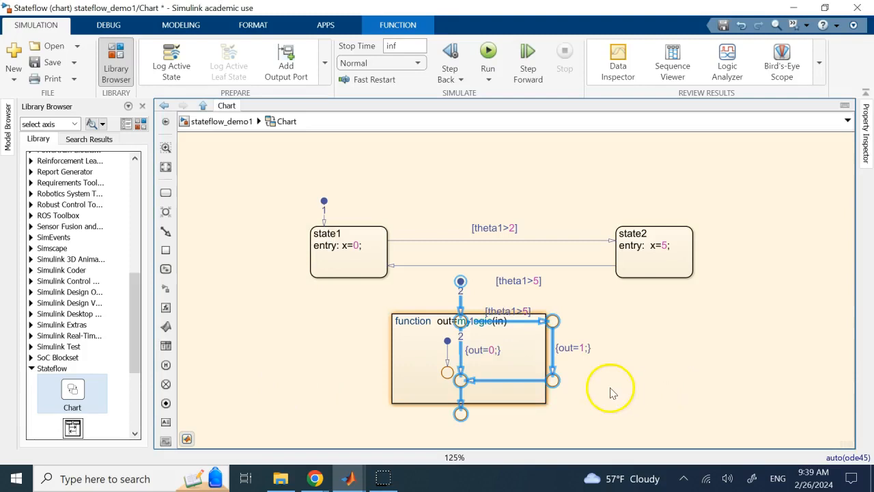
- Shift the inserted if-else flow down into the mylogic function and enlarge the function box to enclose it
drag(273, 174, 635, 212)
click(528, 347)
drag(550, 321, 640, 262)
drag(638, 403, 625, 432)
click(709, 371)
drag(585, 270, 597, 255)
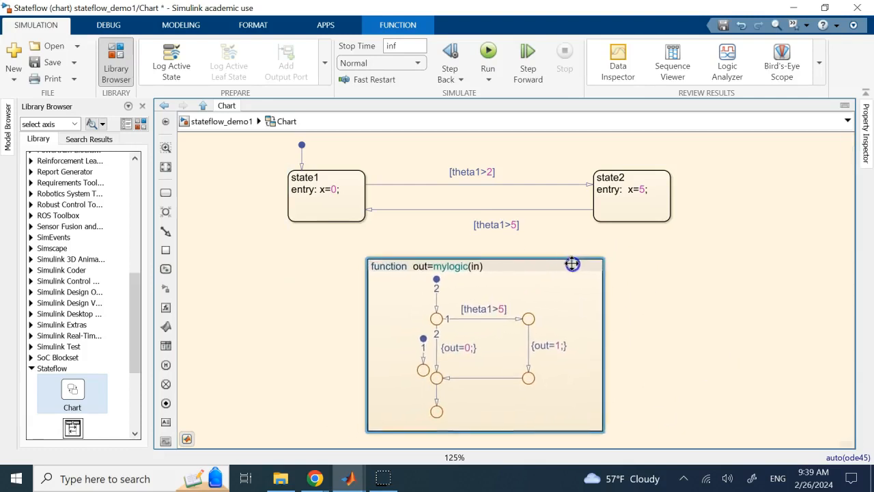
click(659, 276)
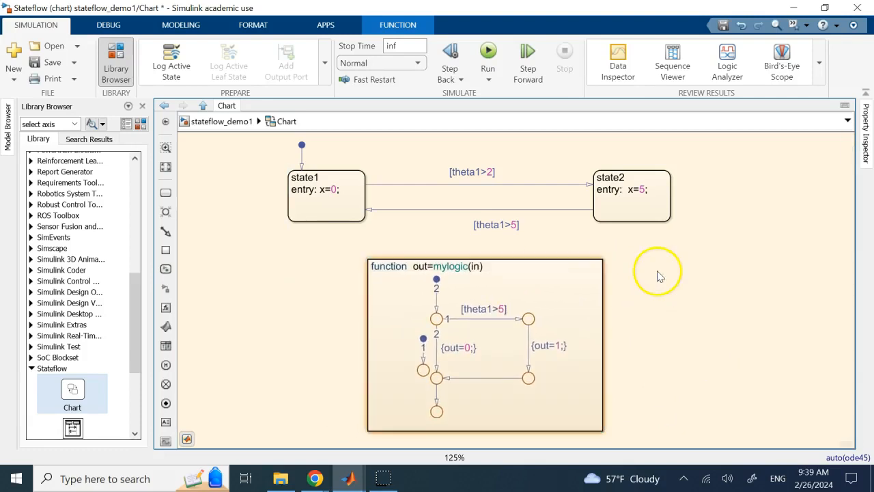
- Change the condition on the transition from state2 to state1 to [mylogic(theta1)] and shift its label slightly
double_click(502, 224)
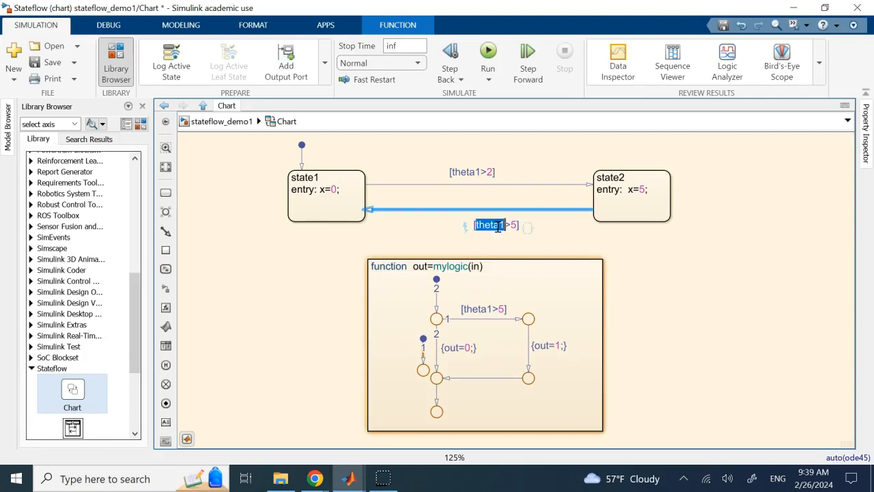
key(BackSpace)
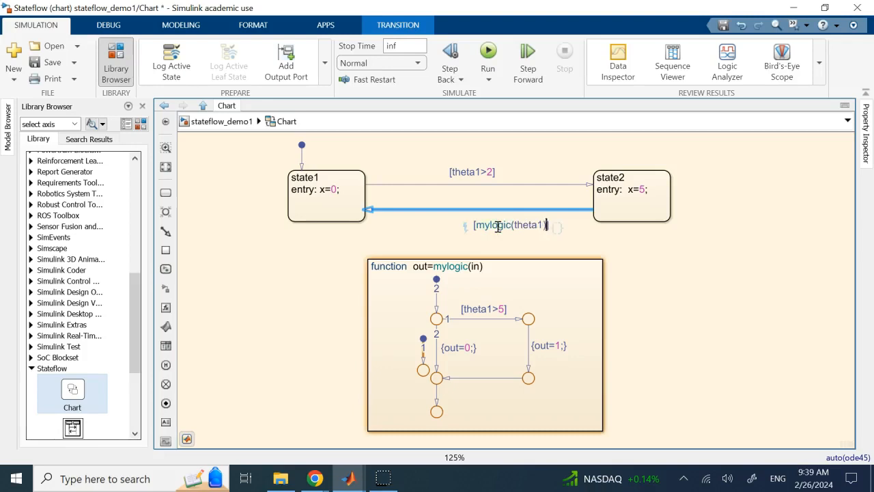
click(733, 335)
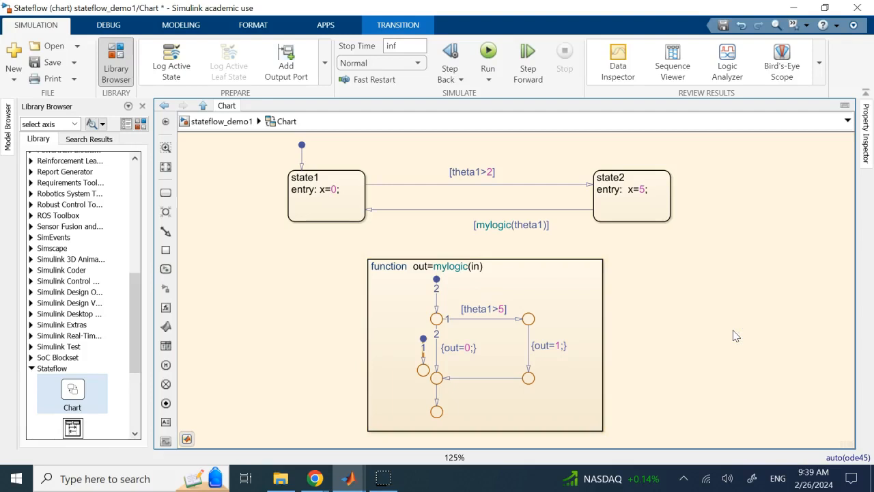
click(503, 226)
click(688, 277)
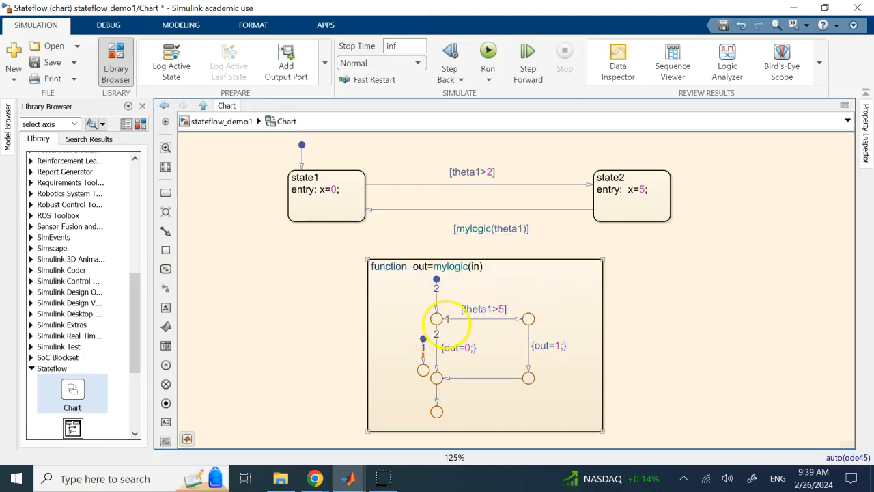
- Examine the if-else flow inside the mylogic function and the state2-to-state1 transition condition that calls it
click(648, 332)
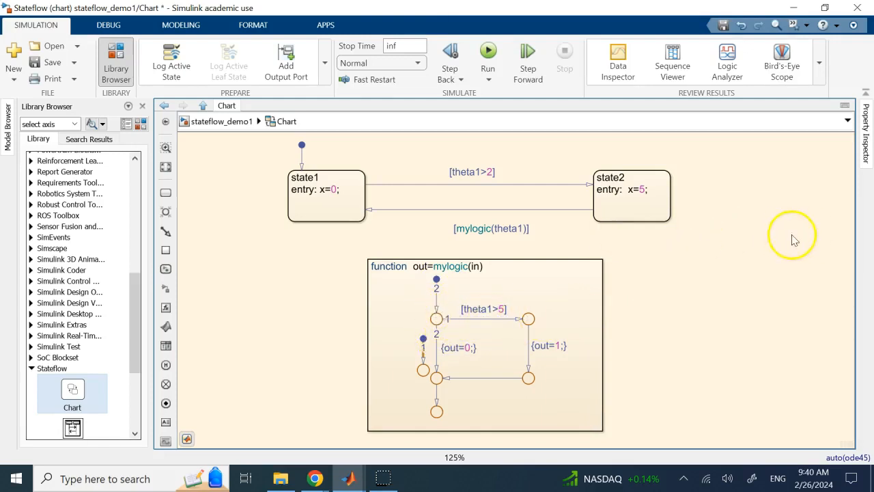
click(464, 307)
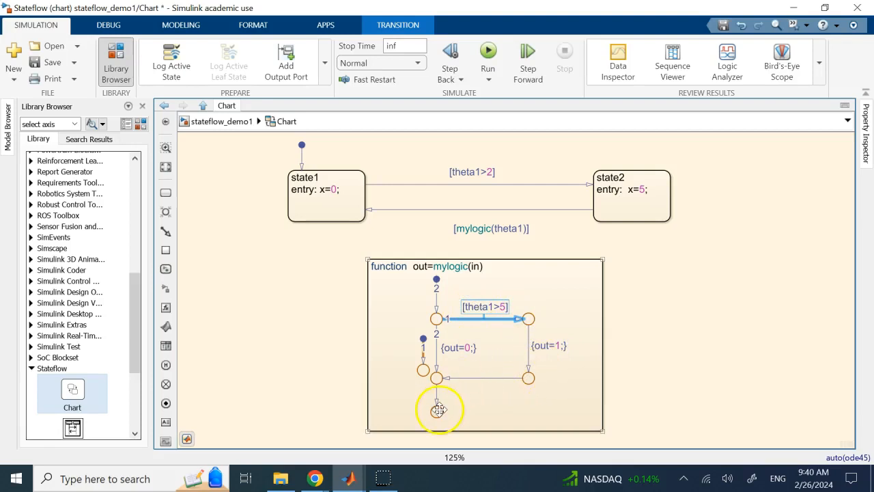
click(485, 306)
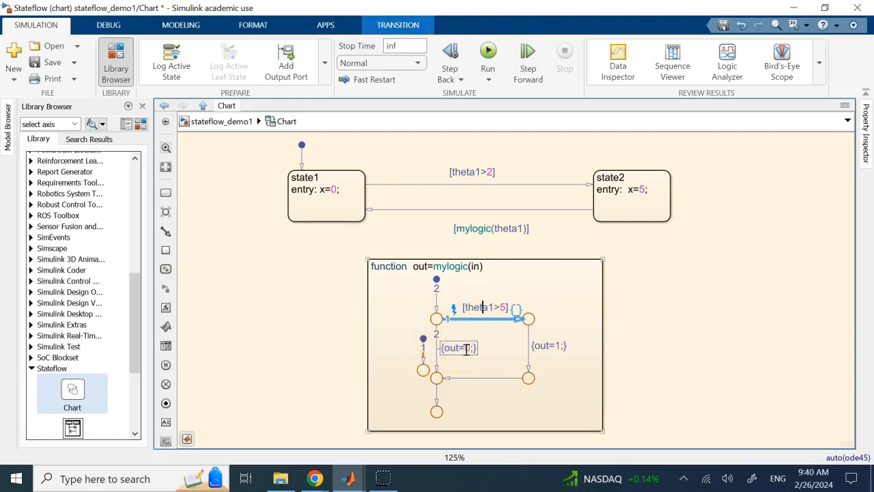
click(436, 410)
click(673, 358)
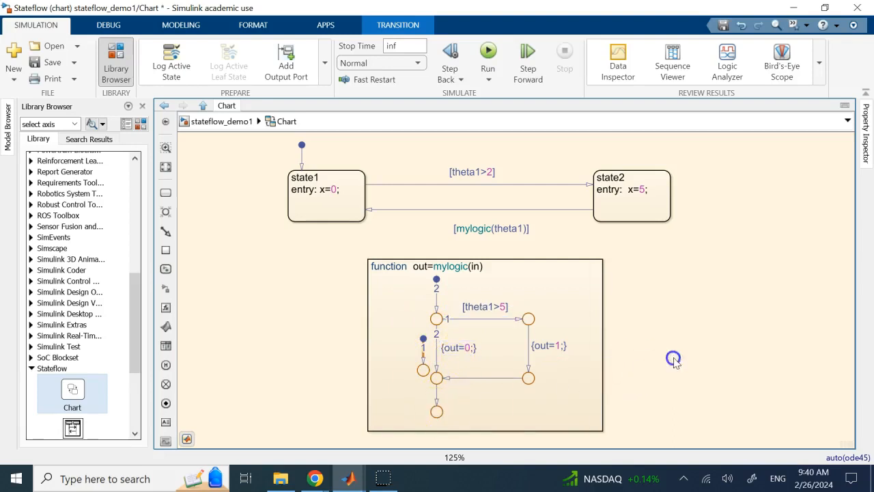
double_click(487, 229)
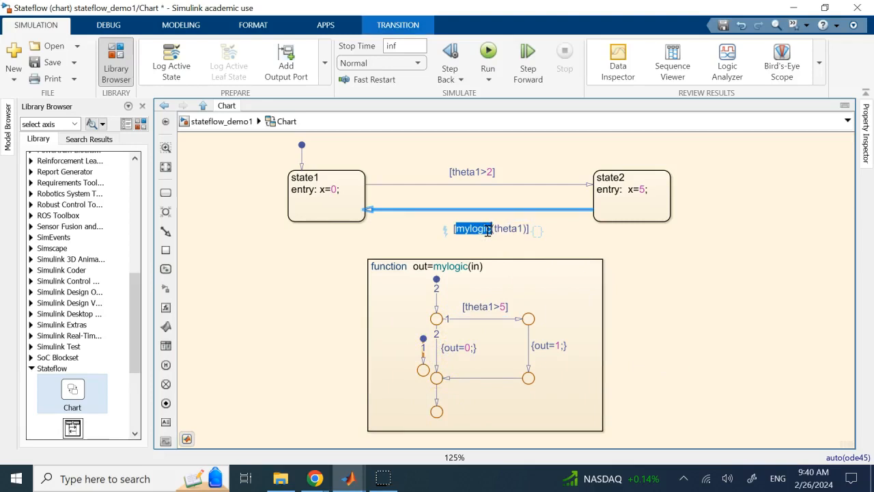
click(706, 303)
click(563, 272)
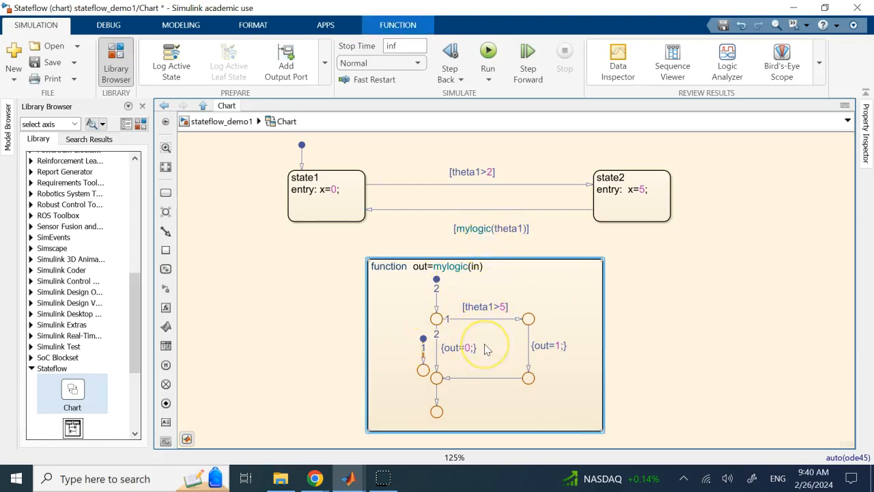
- Nudge the [mylogic(theta1)] label slightly closer to the state2-to-state1 transition and check its function call
click(457, 228)
drag(457, 228, 452, 226)
triple_click(474, 227)
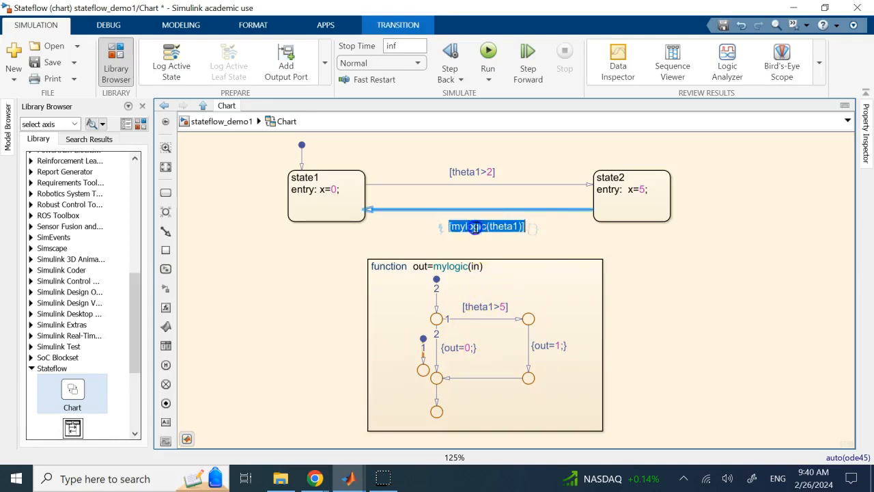
click(428, 291)
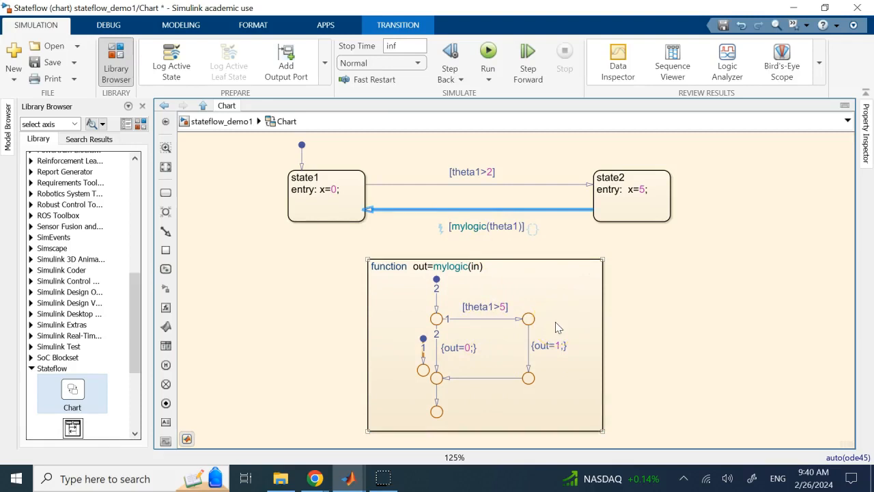
double_click(471, 226)
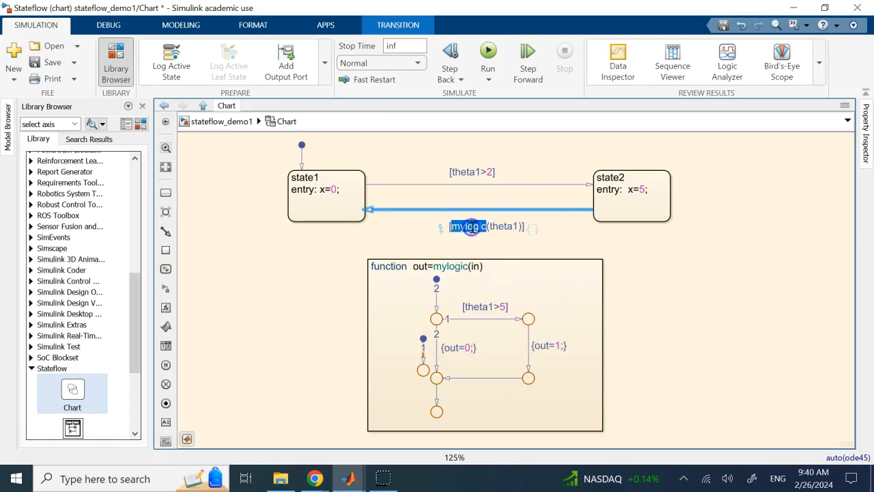
click(492, 269)
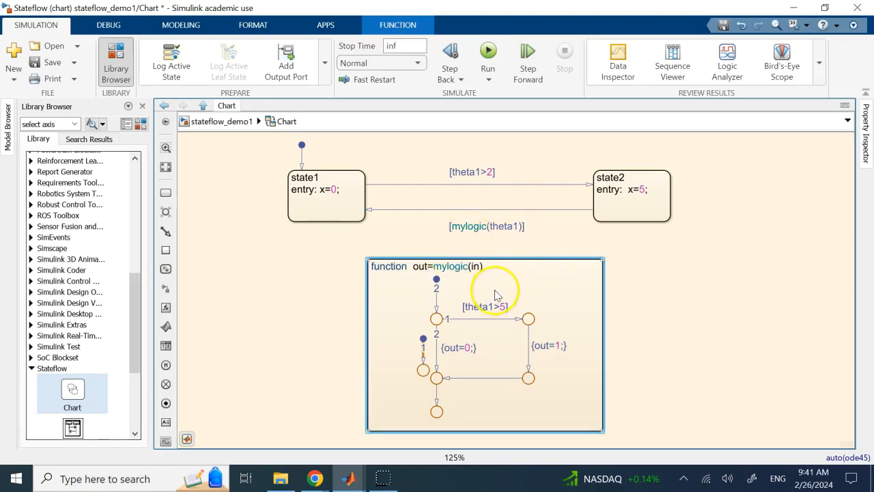
- Add an unnamed MATLAB function to the chart, below state1 and beside the mylogic function
click(165, 328)
click(254, 318)
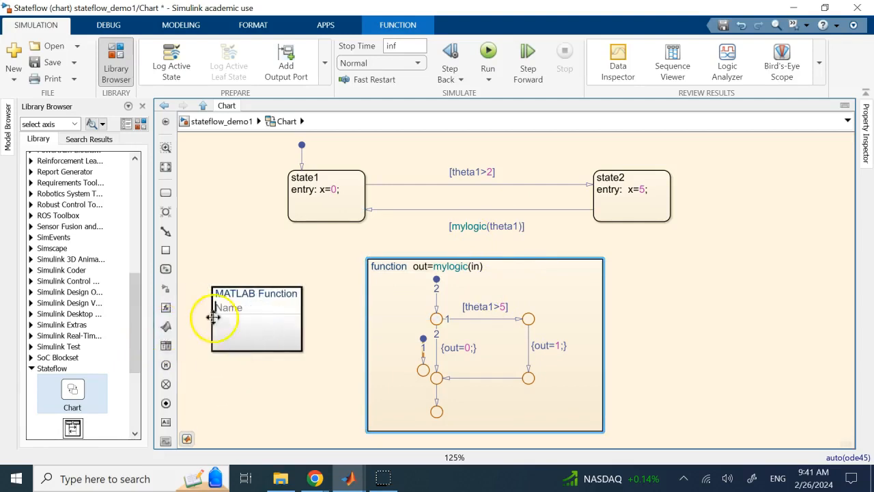
click(244, 308)
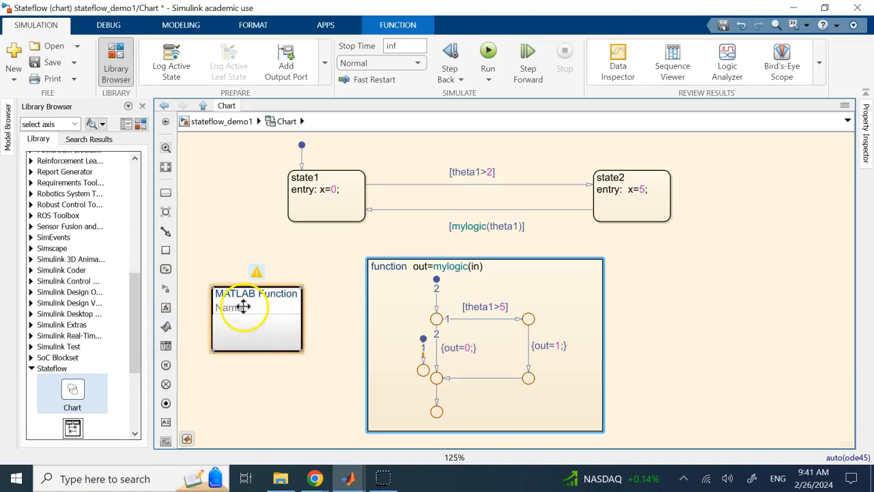
click(717, 313)
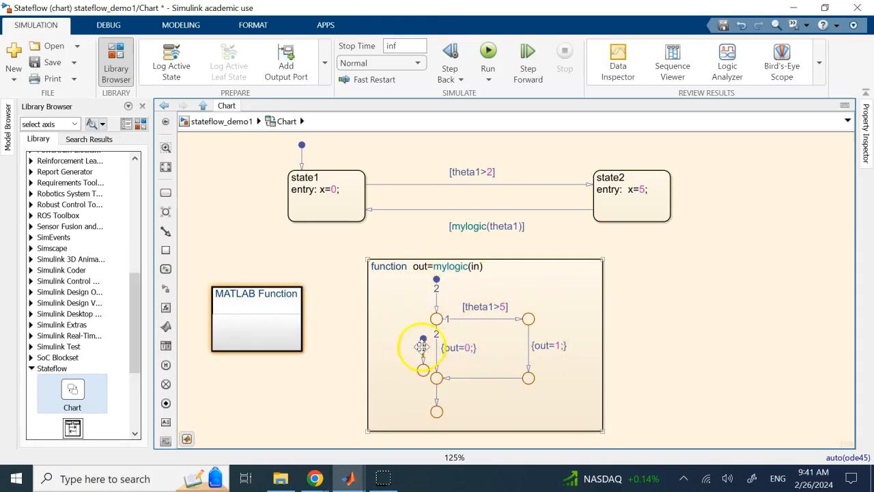
- Open the new MATLAB function's code and declare it as function out=mylogic2(in)
double_click(234, 309)
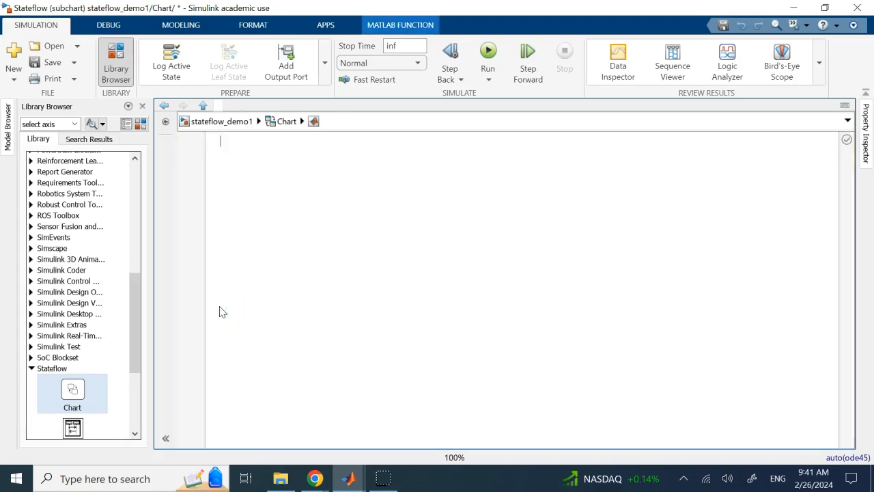
click(305, 142)
text(out=)
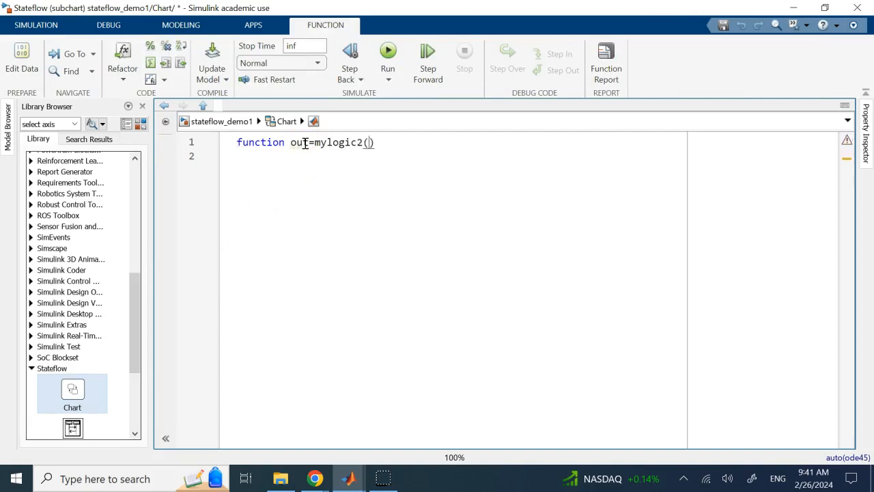
text(mylogic2(in))
key(Return)
key(Return)
- Write the mylogic2 body so that in>5 gives out=1; and else gives out=0;, close it with end, and return to the chart
text(if in>5)
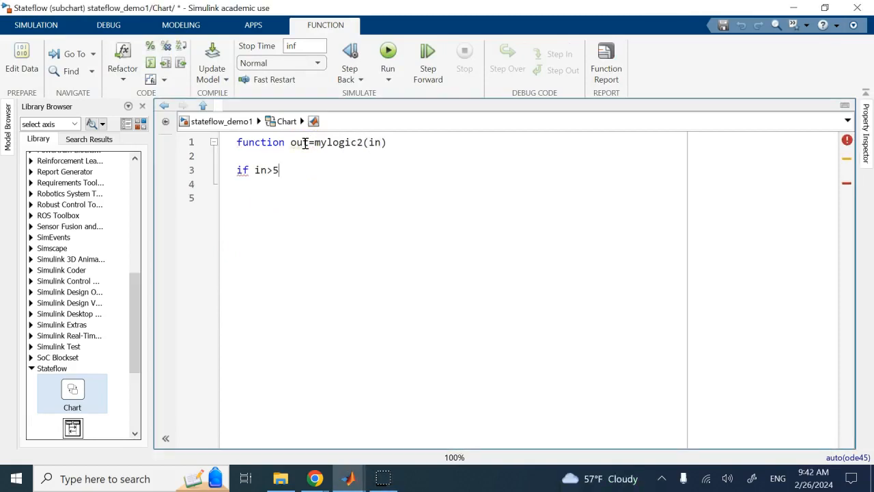
key(Return)
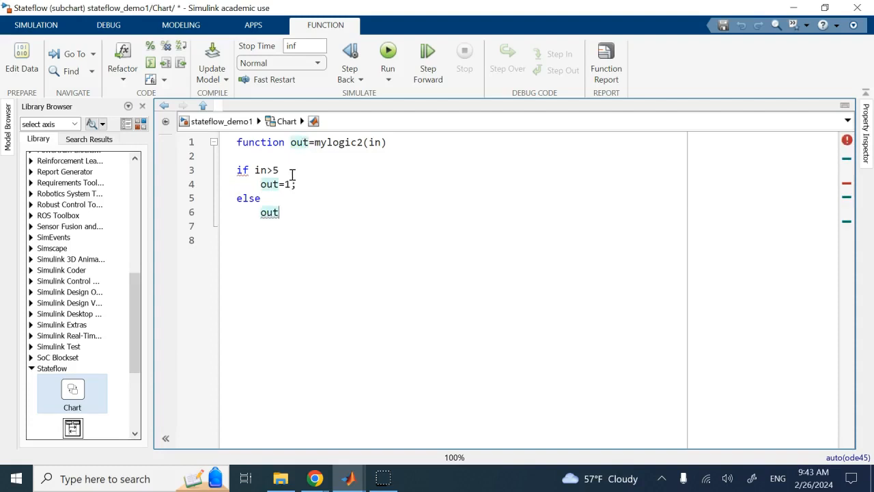
text(=0;)
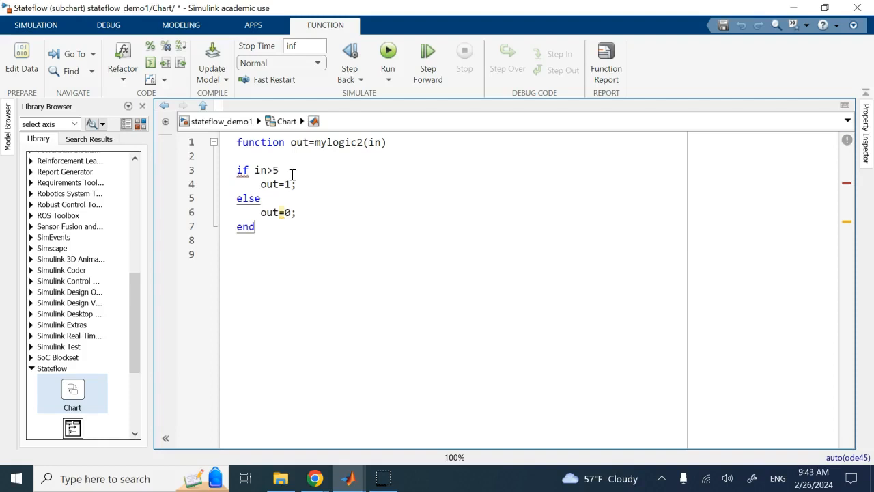
click(282, 122)
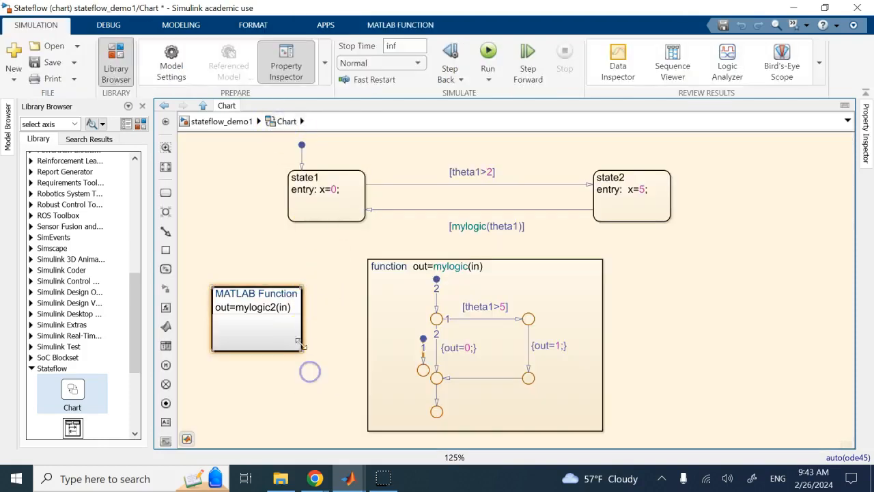
- Reposition the mylogic2 MATLAB function box in the space below state1, slightly closer to the mylogic function
drag(280, 329, 298, 306)
click(308, 351)
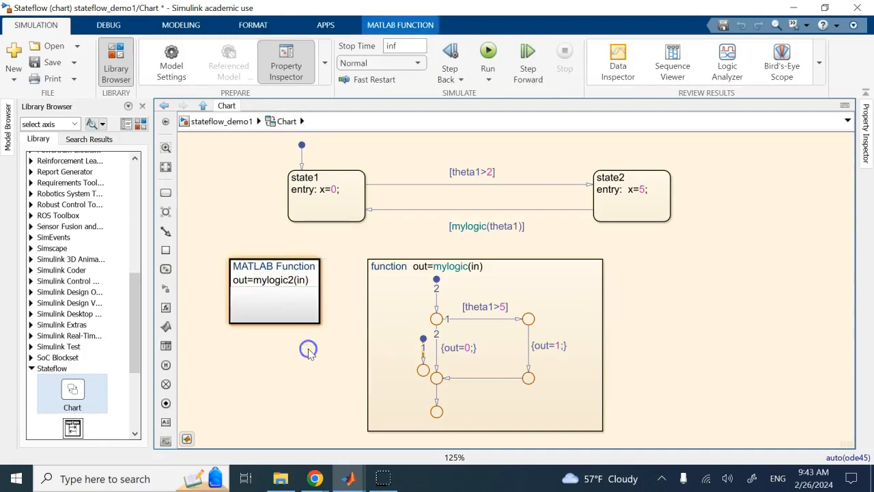
click(294, 296)
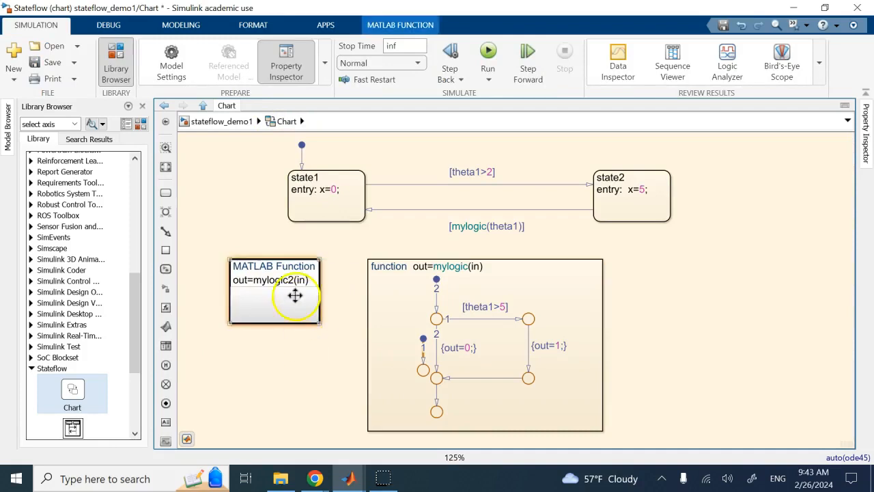
click(313, 361)
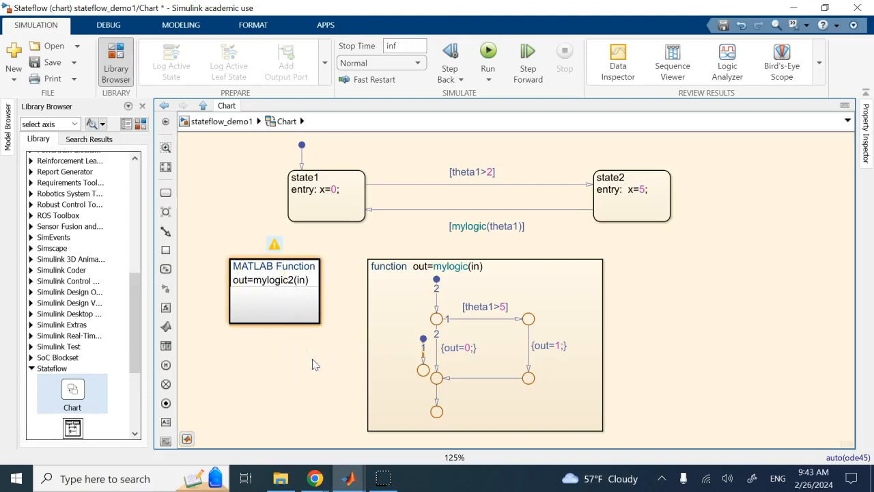
drag(300, 310, 301, 337)
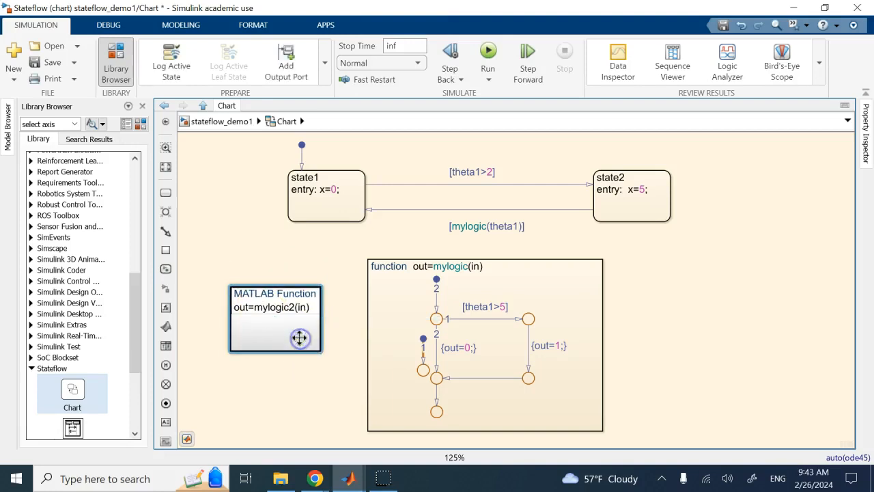
- Change the condition on the transition from state2 to state1 to [mylogic2(theta1)]
click(487, 226)
text(2)
click(697, 344)
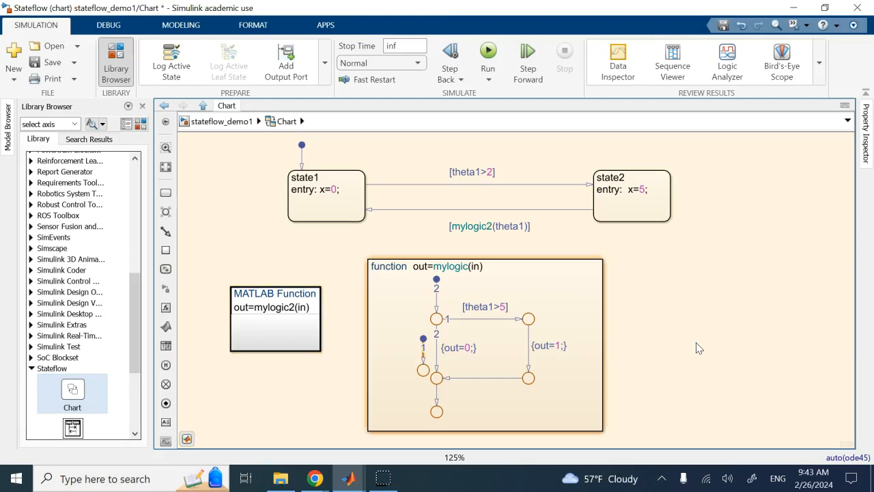
- Compare the mylogic graphical function and the mylogic2 MATLAB function with the function call in the transition condition
click(566, 293)
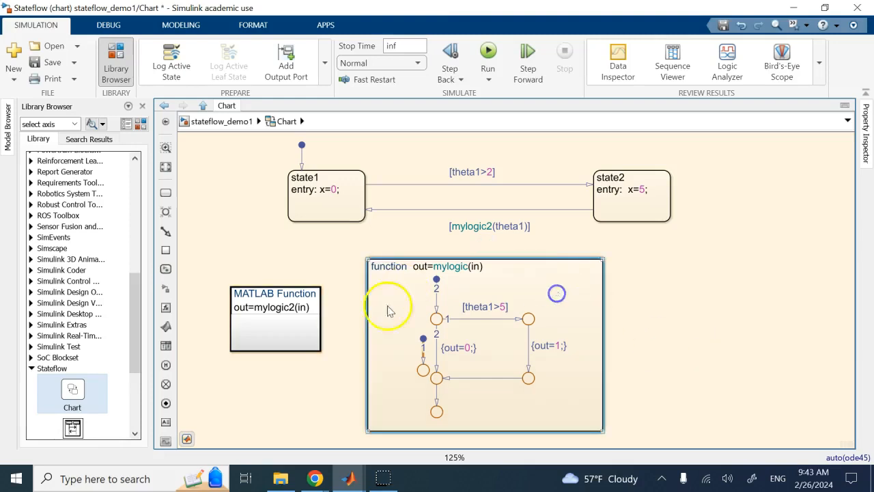
click(289, 332)
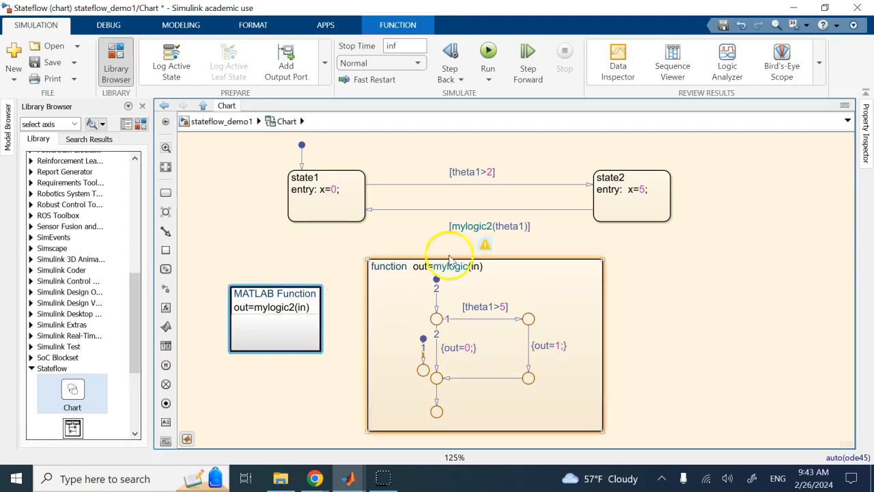
double_click(481, 227)
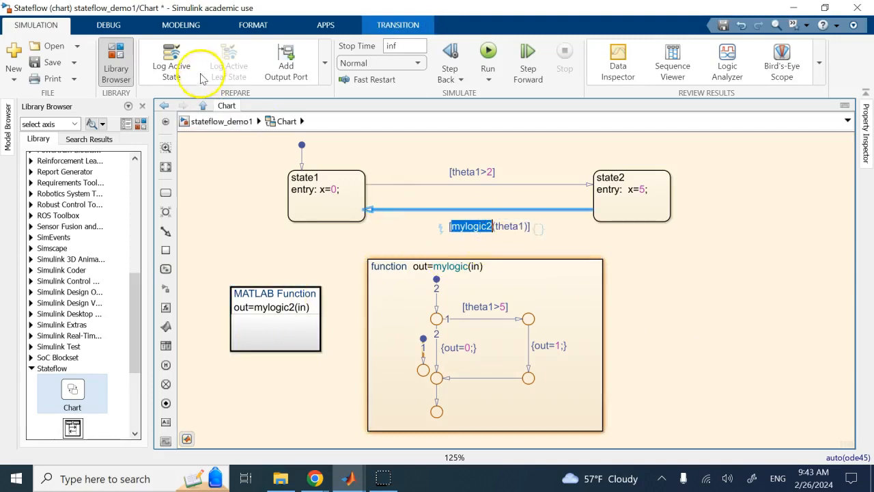
- Open the motor control chart and examine the motor2_control graphical function and the whole state diagram
click(206, 121)
double_click(531, 309)
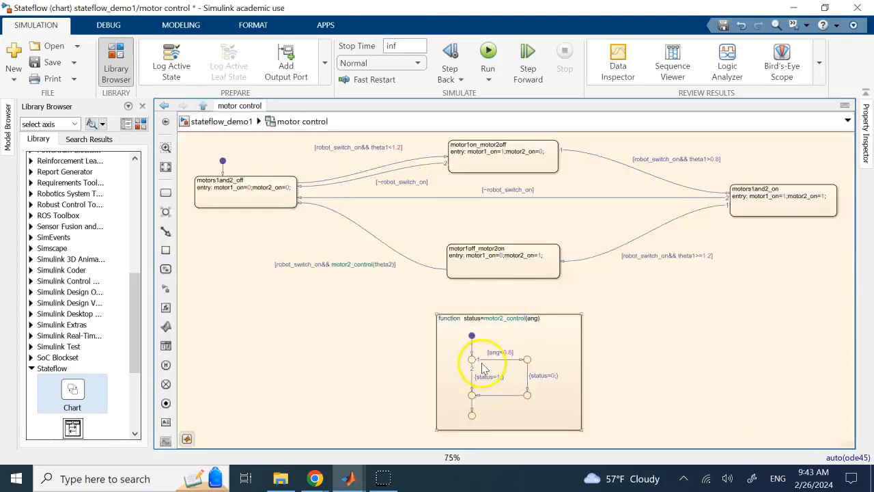
click(480, 358)
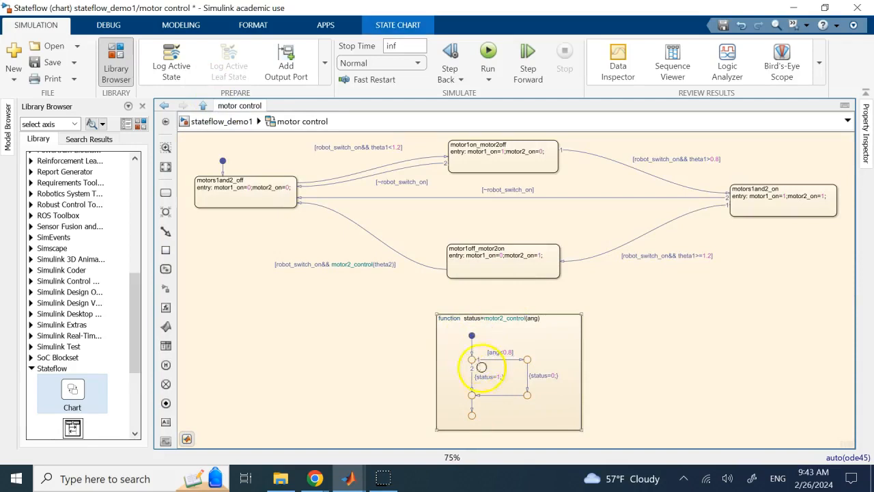
scroll(519, 397, up, 5)
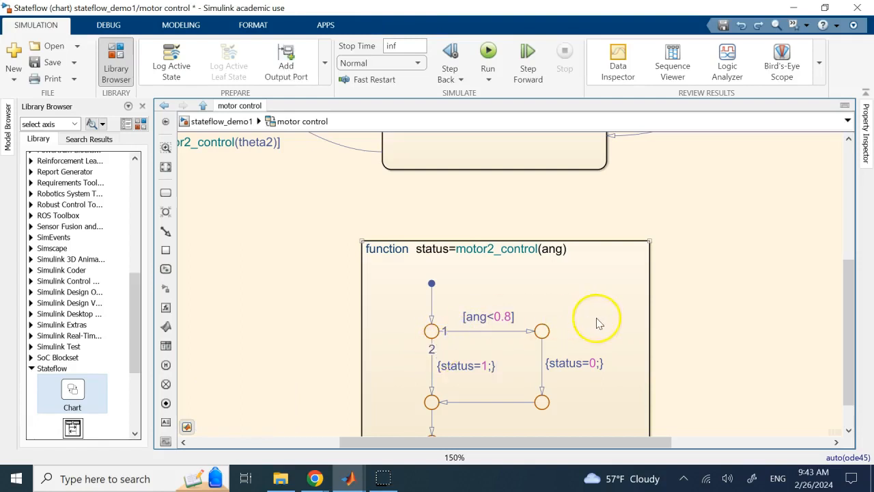
scroll(597, 323, down, 3)
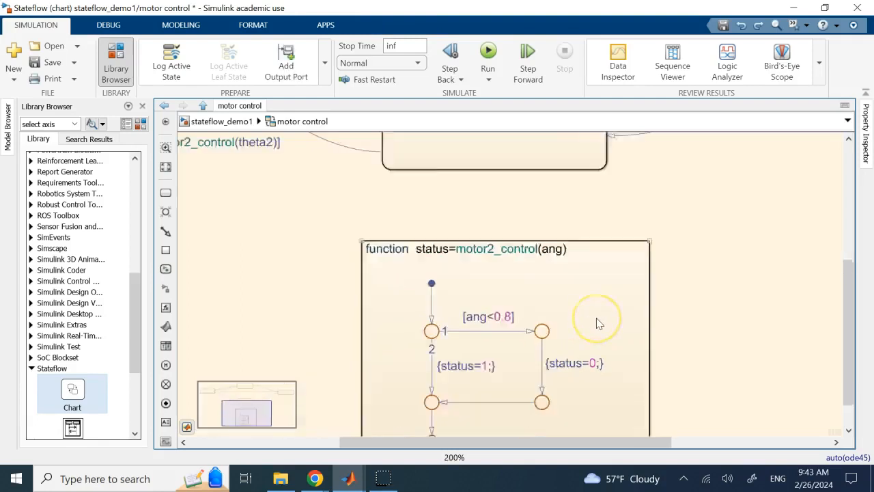
double_click(679, 296)
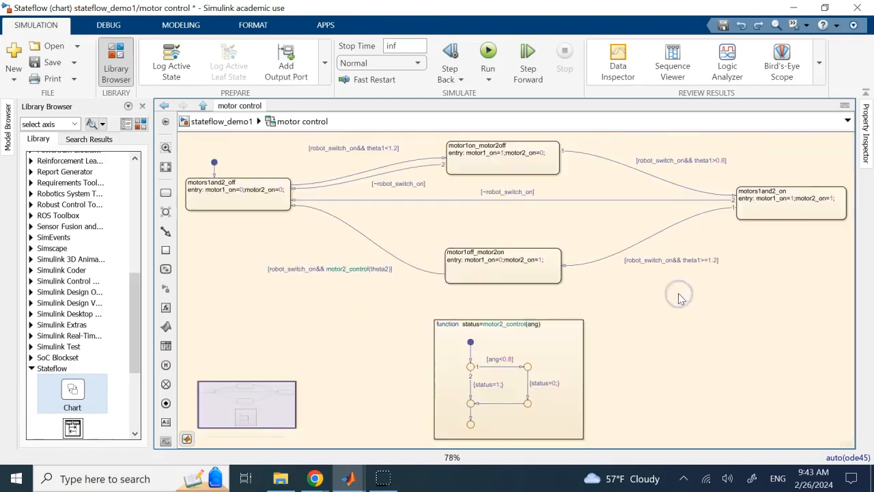
- Point out the Graphical function tool in the motor control chart and return to the top level of stateflow_demo1
click(169, 311)
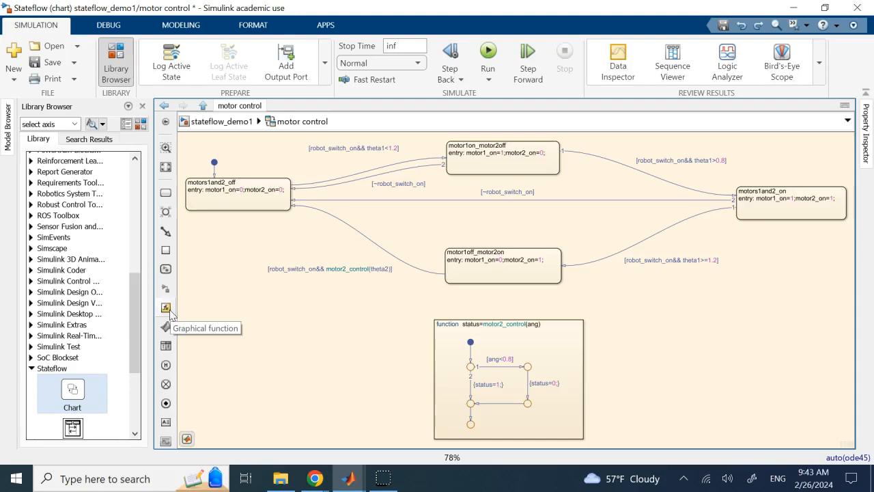
click(168, 316)
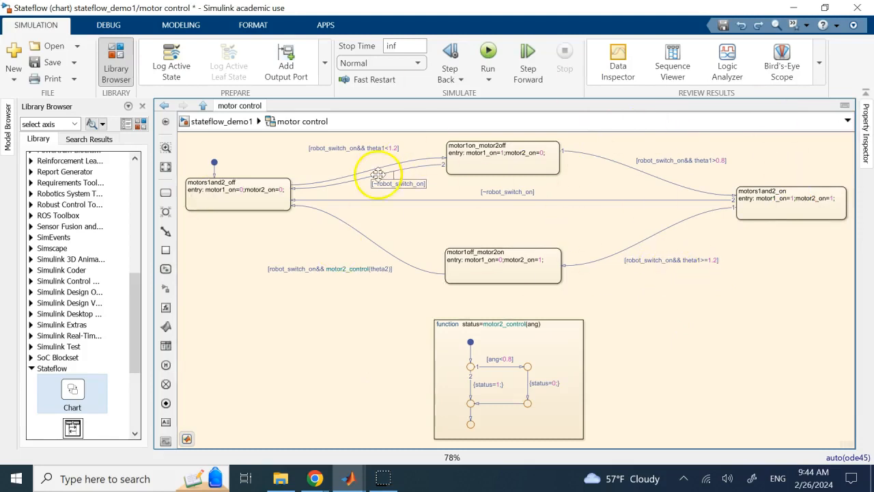
click(232, 125)
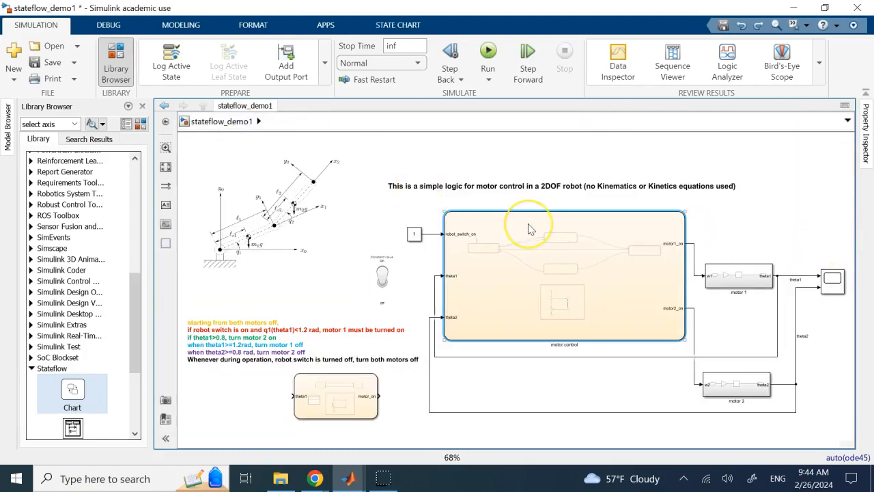
- Delete the chart with the theta1 input and motor_on output below the logic notes, and save the model
drag(393, 425, 314, 387)
key(Delete)
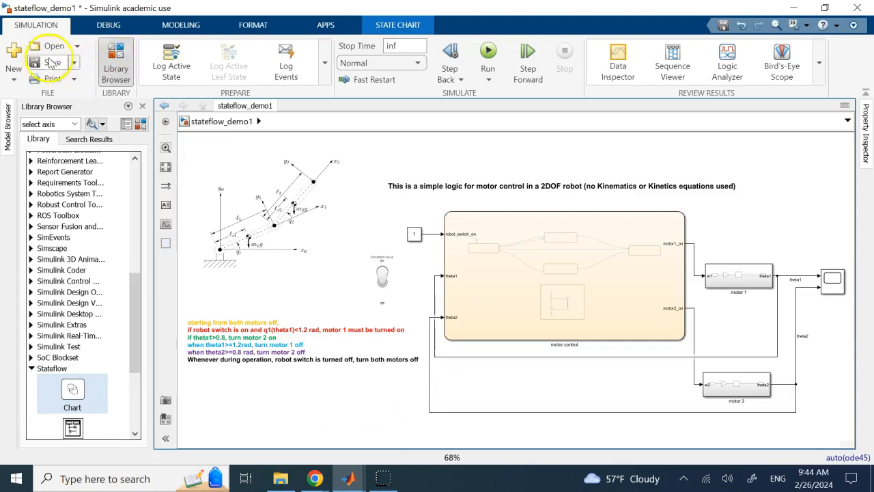
click(55, 62)
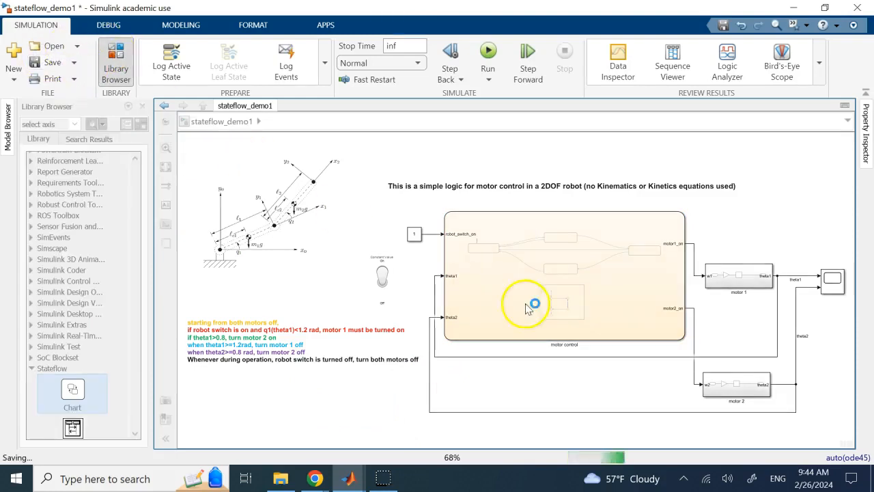
- Open the Scope for theta1 and theta2, shrink its window, and return to the stateflow_demo1 model
click(829, 287)
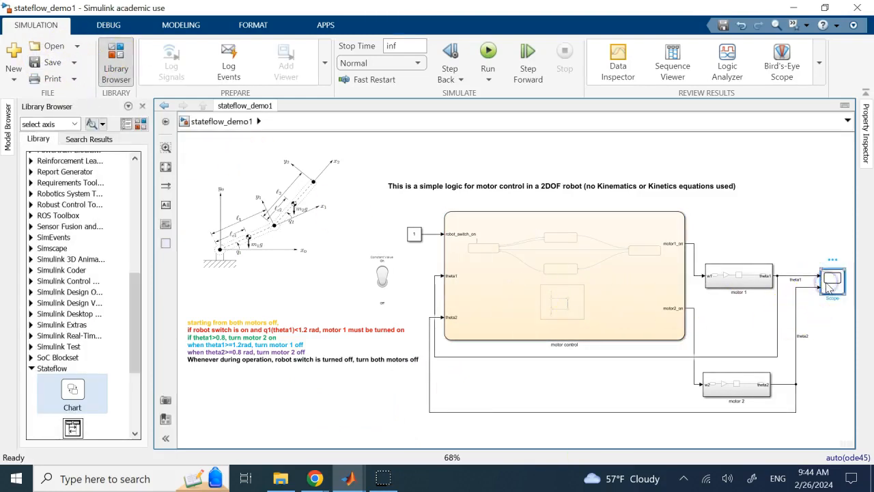
double_click(829, 287)
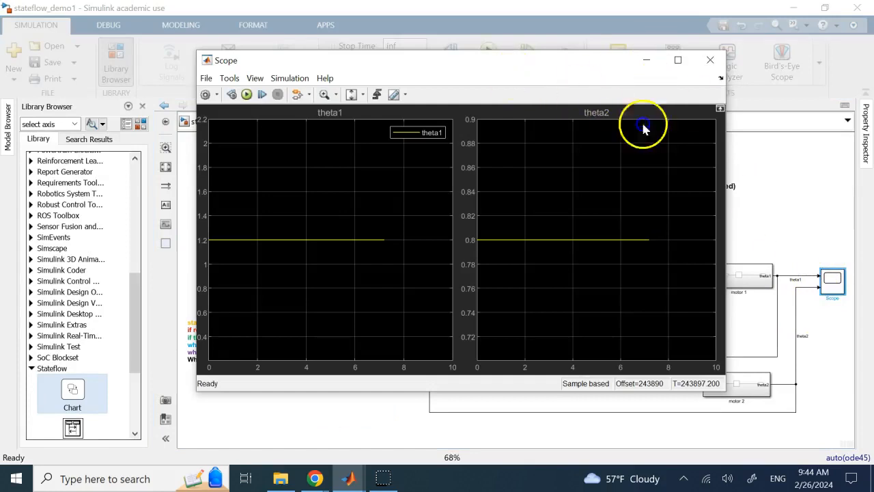
drag(571, 65, 752, 103)
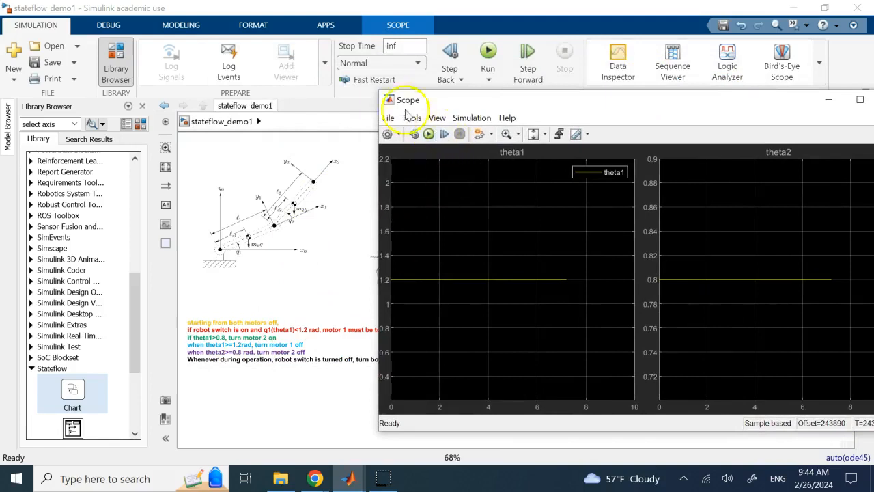
drag(379, 89, 581, 176)
click(385, 315)
click(311, 413)
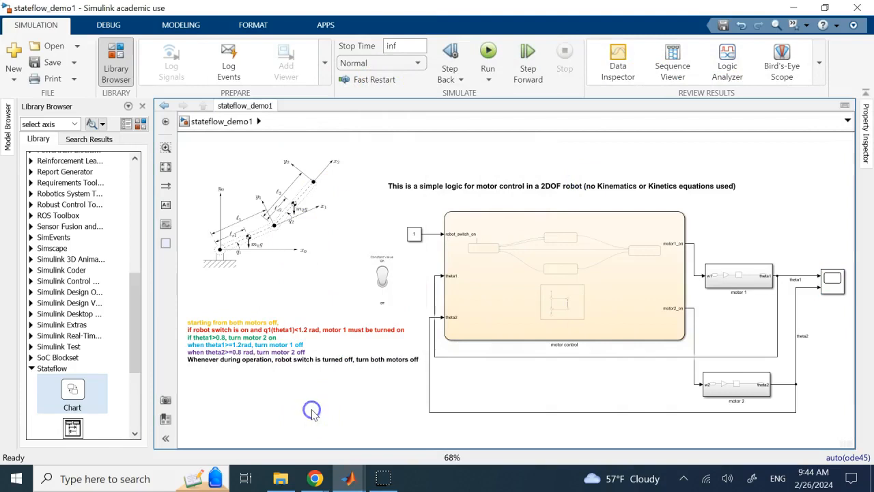
- Enlarge the view of the motor control block and place the Scope window clear of it
drag(300, 351, 300, 369)
click(811, 187)
click(618, 266)
scroll(618, 266, up, 4)
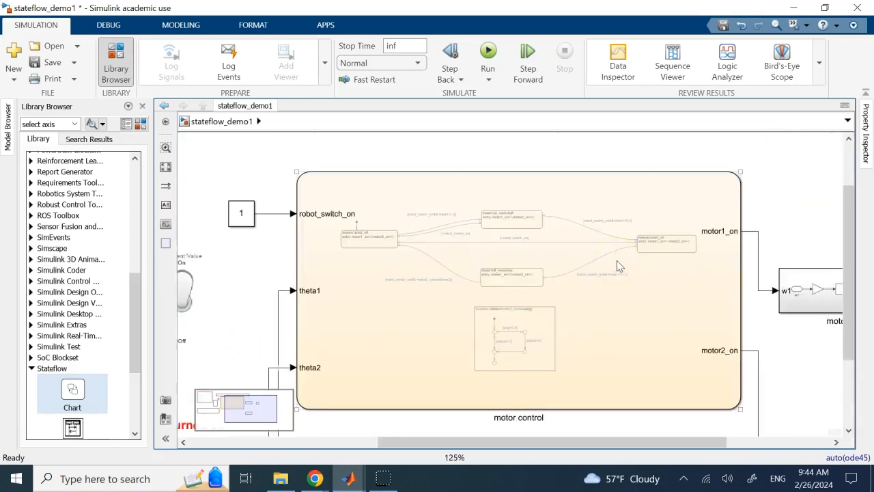
scroll(618, 266, down, 1)
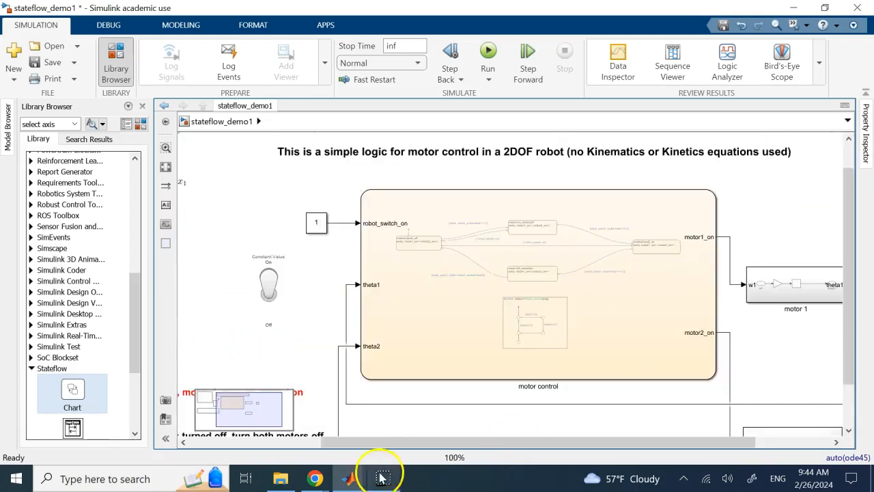
mouse_move(352, 474)
click(487, 425)
drag(623, 190, 53, 5)
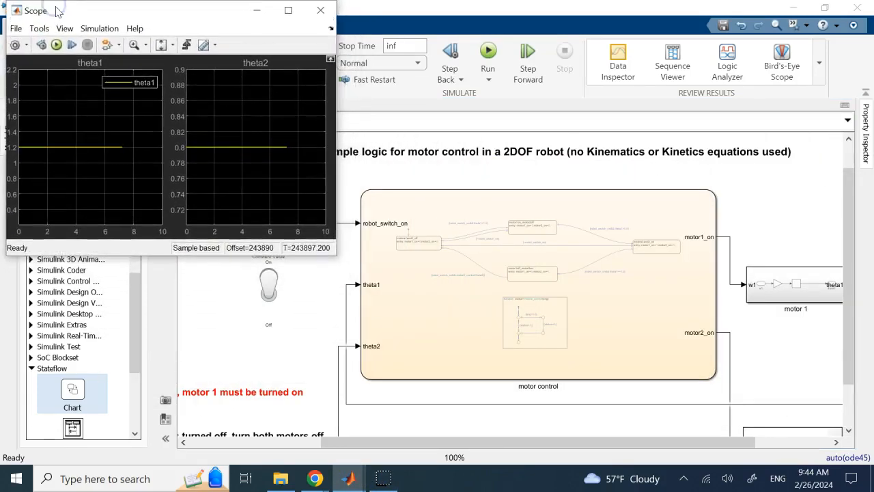
- Move the robot's toggle switch slightly down, clear of the Scope window, and bring the Scope back into view
click(266, 286)
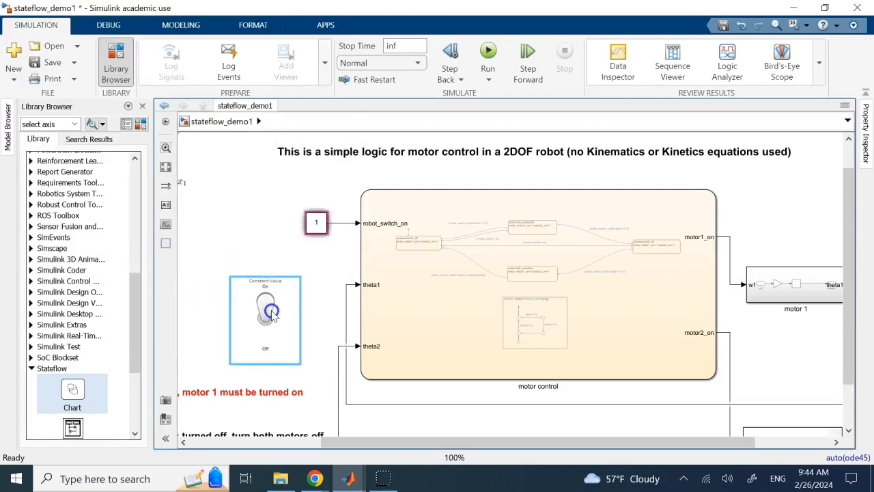
mouse_move(350, 477)
click(472, 435)
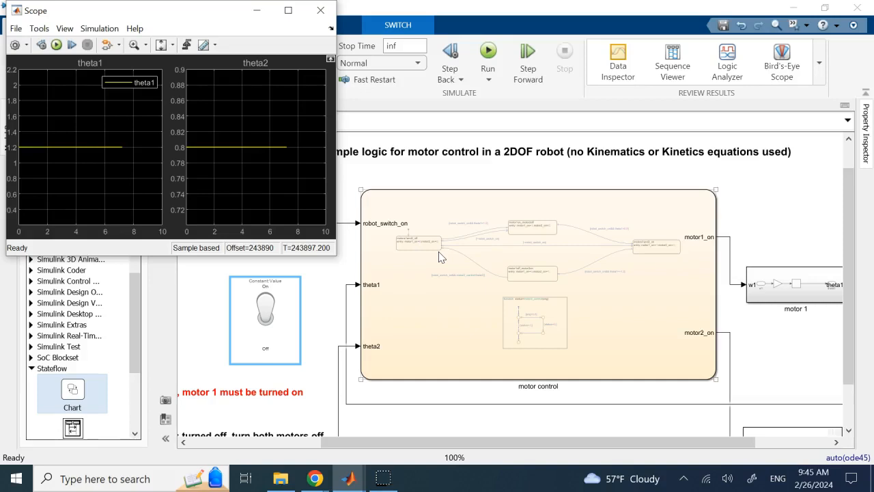
- Open the motor control chart and shift all its states, transitions and the motor2_control function to the right
double_click(621, 303)
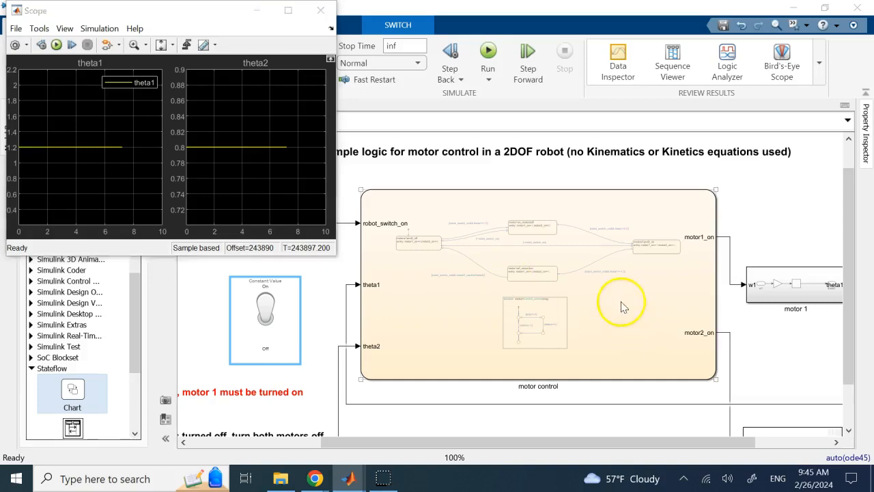
scroll(623, 307, down, 1)
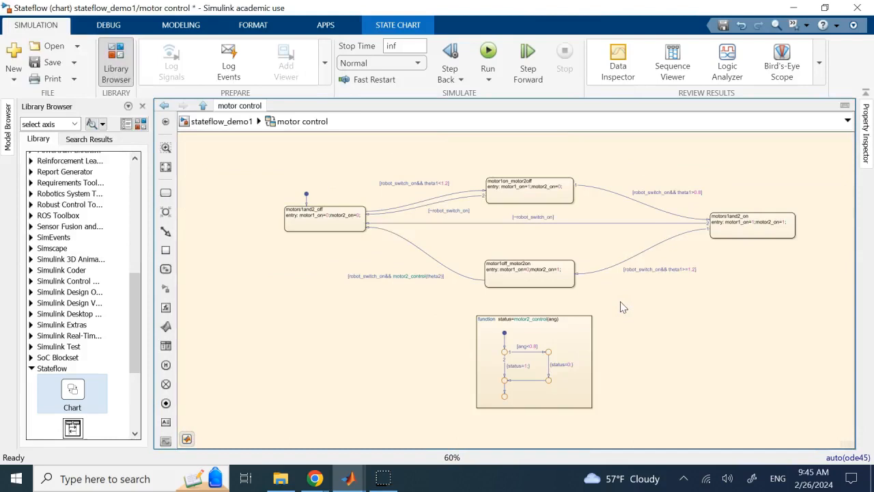
click(647, 322)
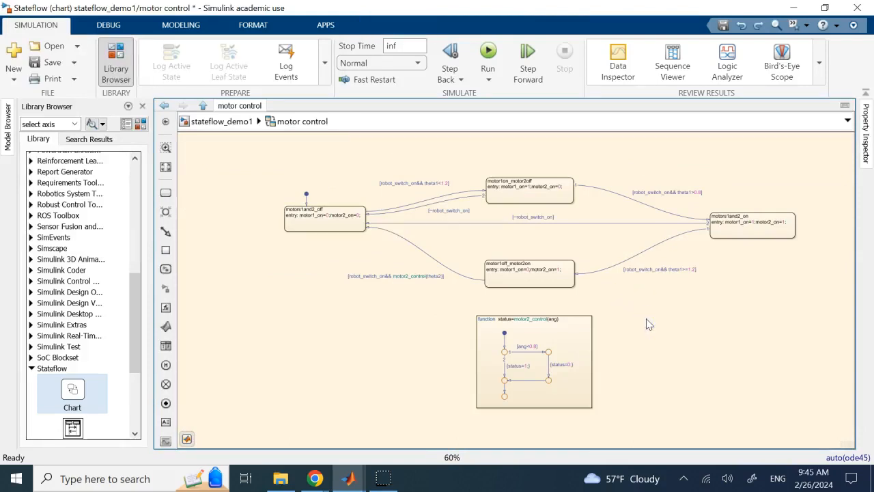
key(ctrl+a)
key(Right)
key(Right)
key(Right)
key(Right)
key(Right)
key(Right)
key(Right)
key(Right)
key(Right)
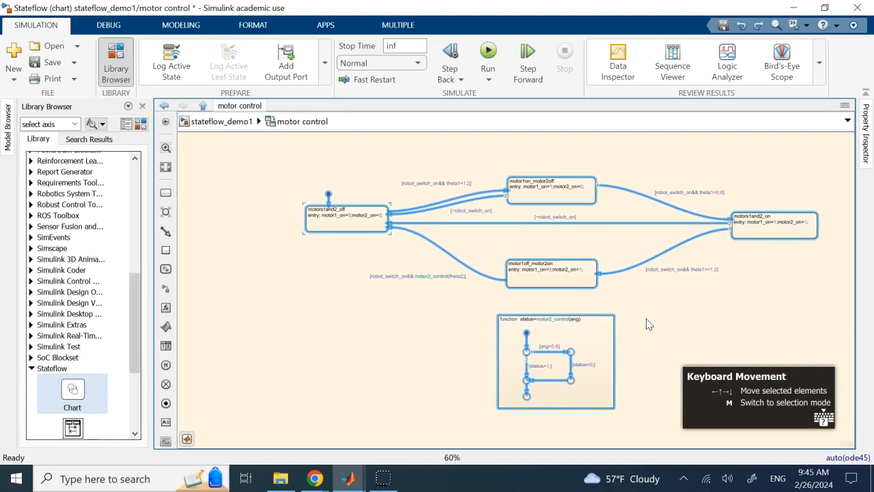
key(Right)
key(Right)
key(Right)
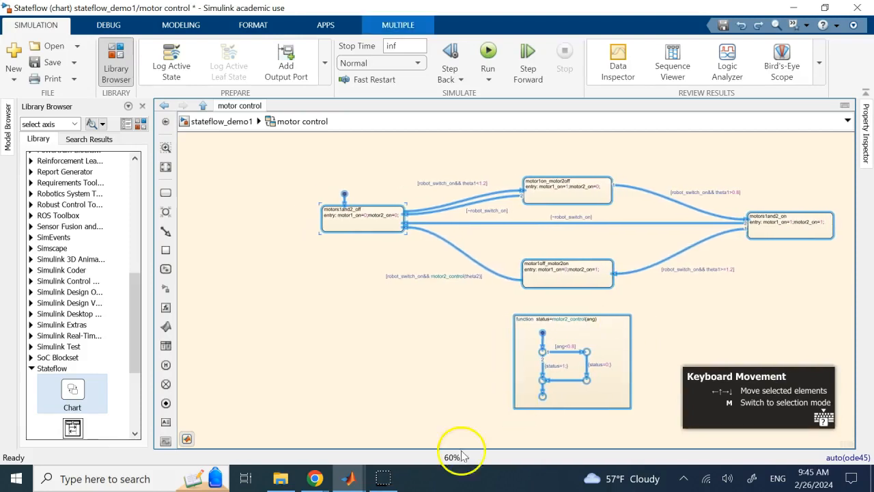
- Bring the Scope up beside the state diagram and start the simulation
mouse_move(349, 478)
click(481, 437)
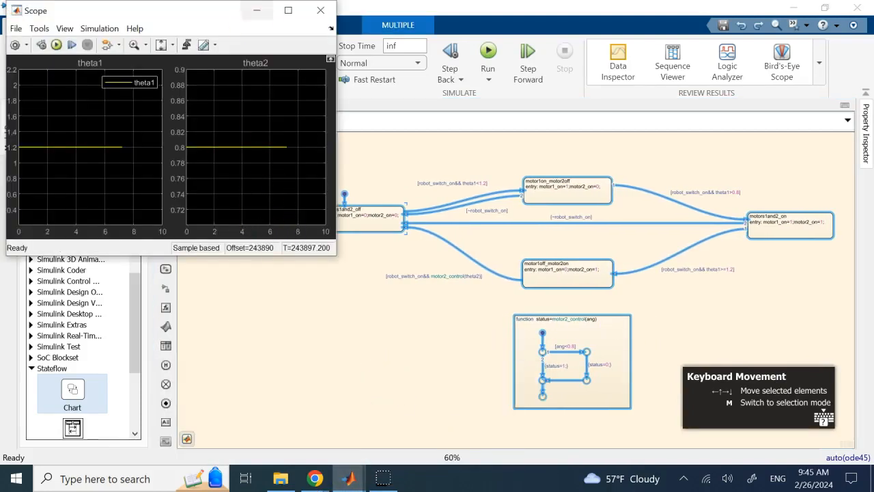
drag(212, 12, 196, 126)
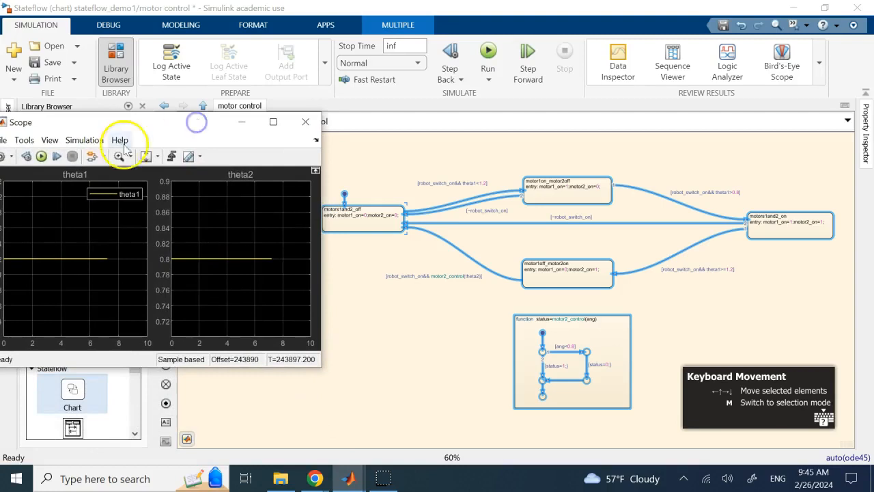
click(43, 156)
click(462, 382)
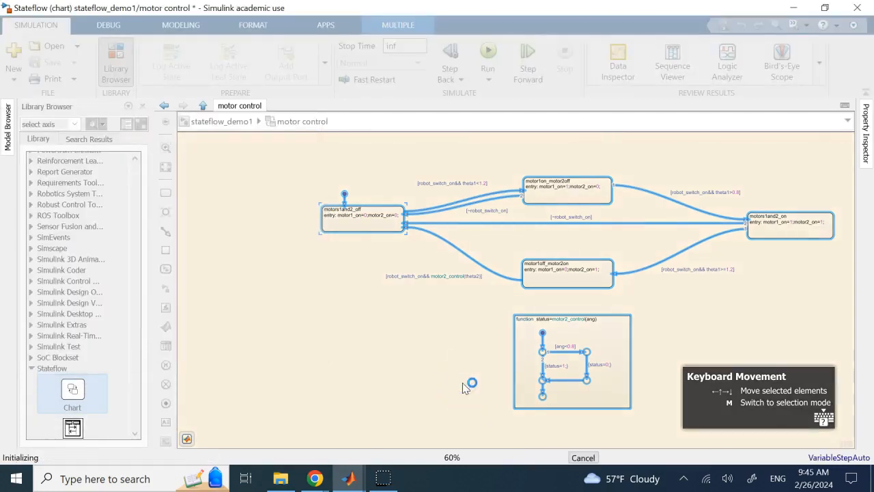
- Arrange the Scope beside the running chart and follow the active states together with the theta1 and theta2 plots
click(414, 428)
mouse_move(352, 475)
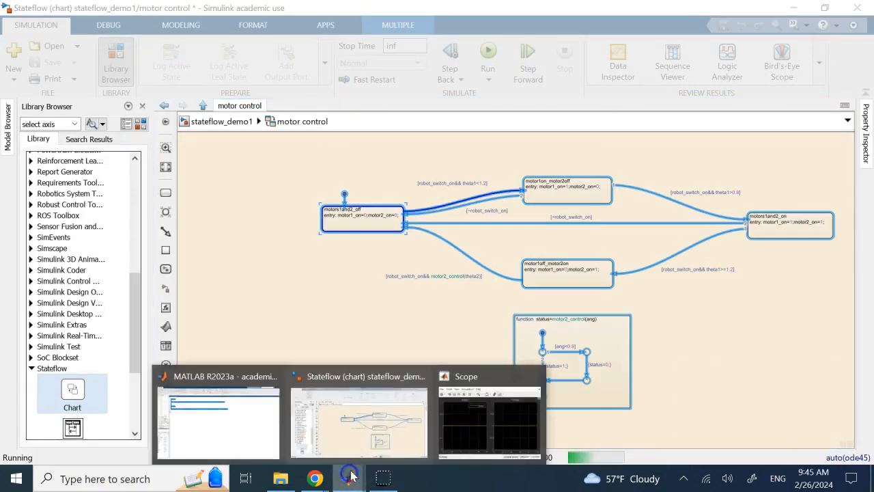
click(458, 429)
click(400, 377)
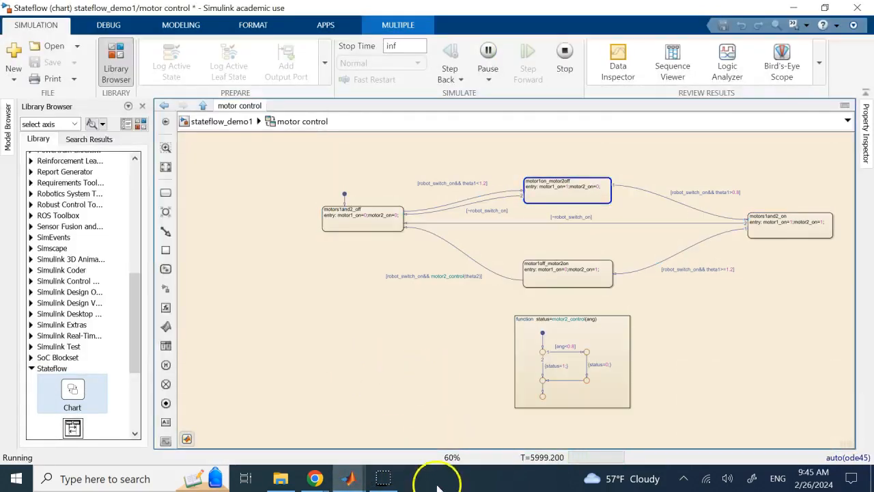
click(576, 236)
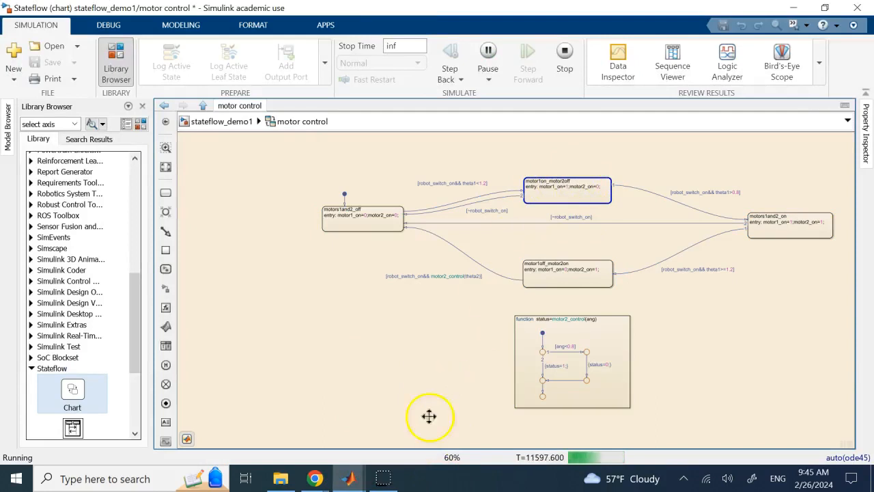
mouse_move(351, 476)
click(479, 425)
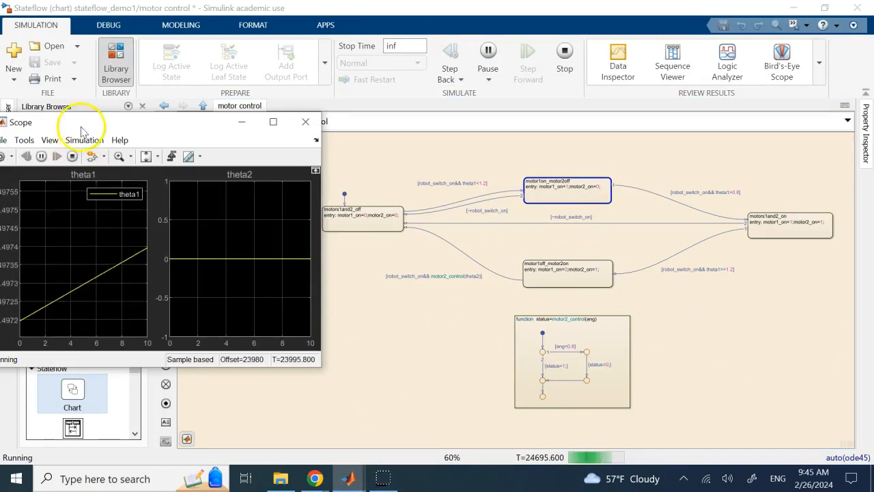
drag(84, 123, 101, 132)
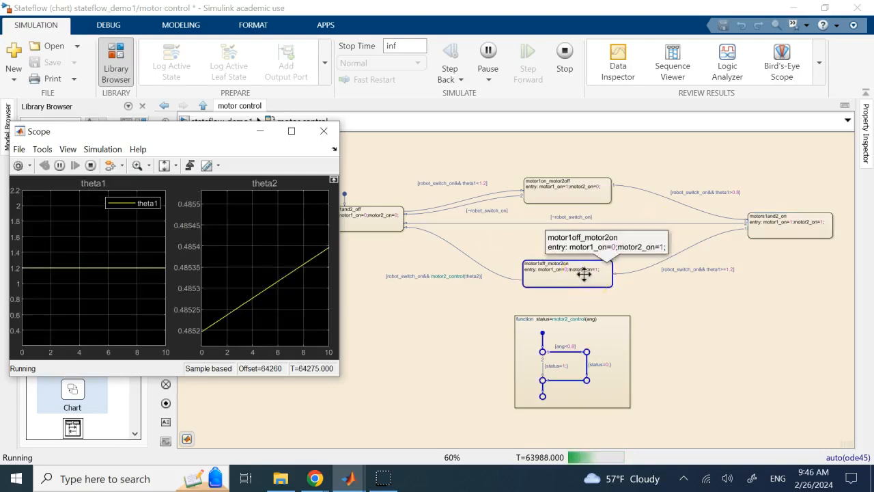
click(236, 308)
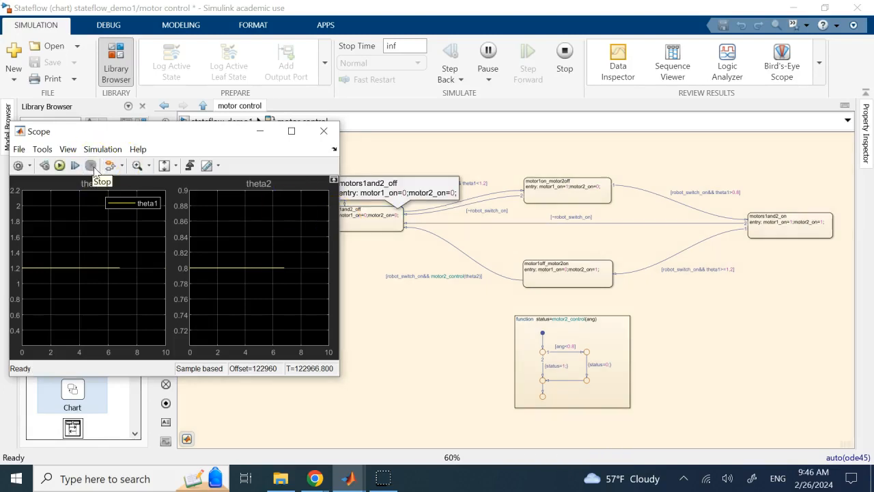
- Run the simulation two more times, following the active states and the motor2_control function, and stop each run
click(58, 165)
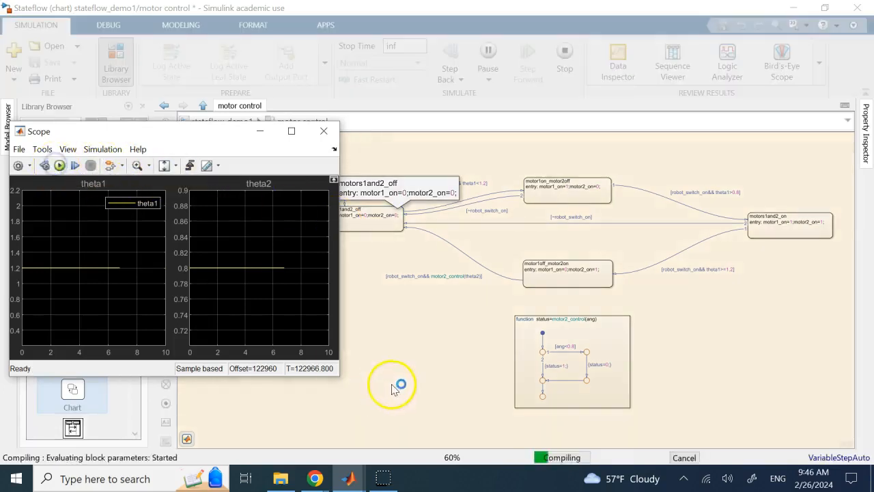
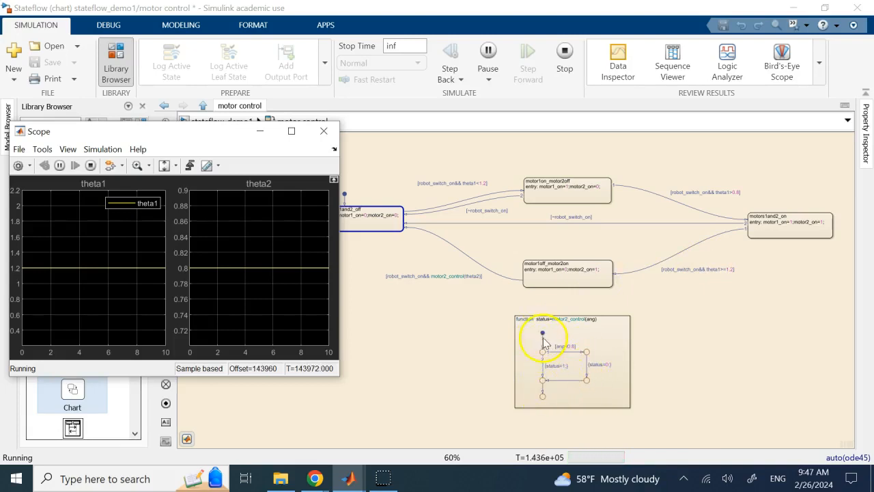
click(91, 165)
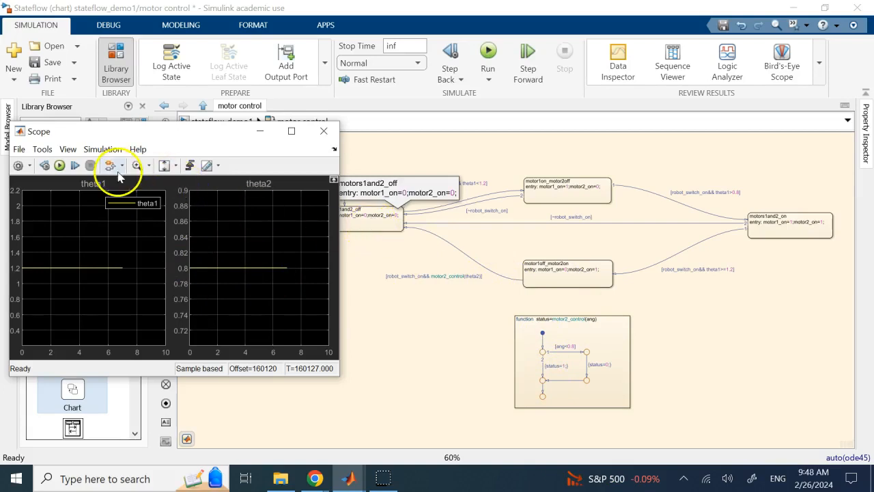
click(59, 166)
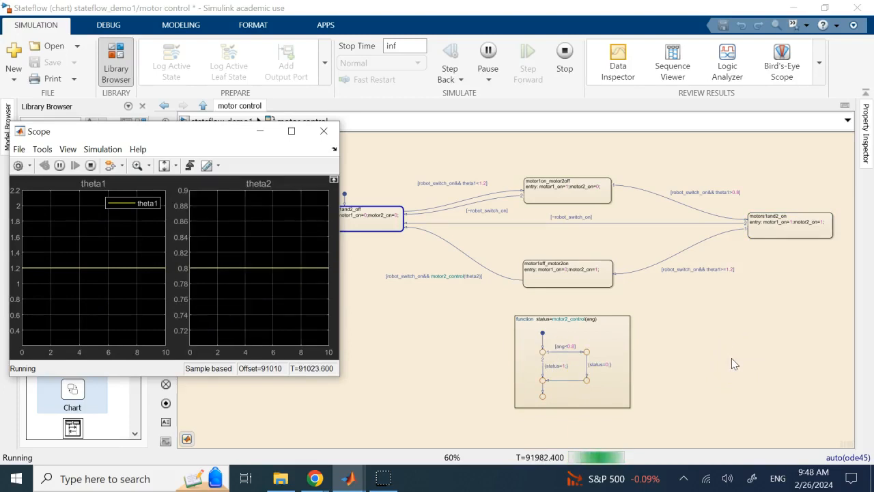
click(564, 55)
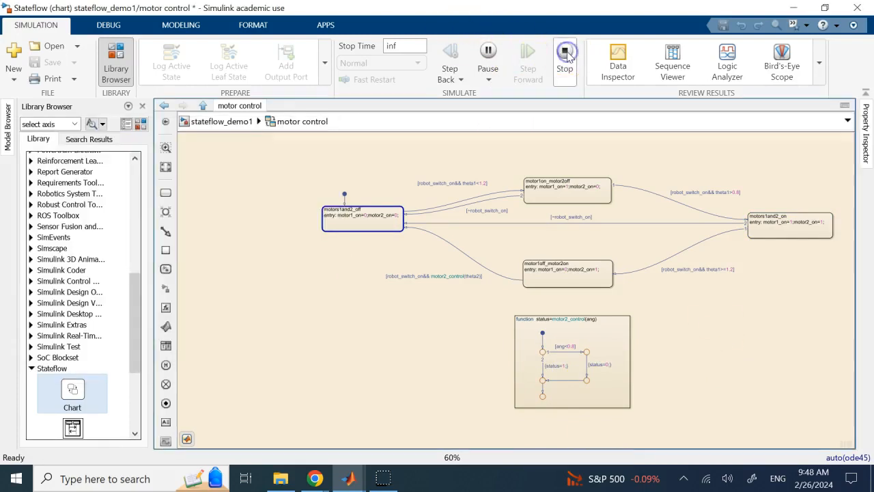
- Leave the motor control chart and return to the top level of stateflow_demo1, where the toggle switch is
mouse_move(351, 478)
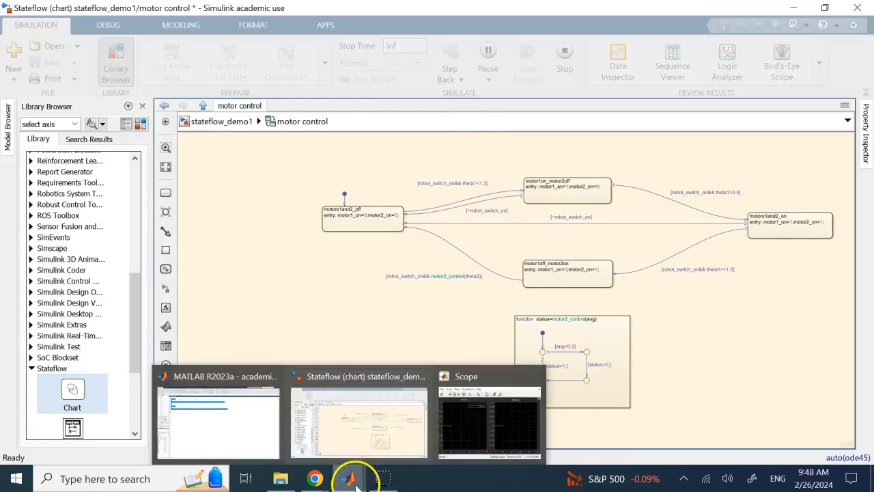
click(475, 438)
click(403, 361)
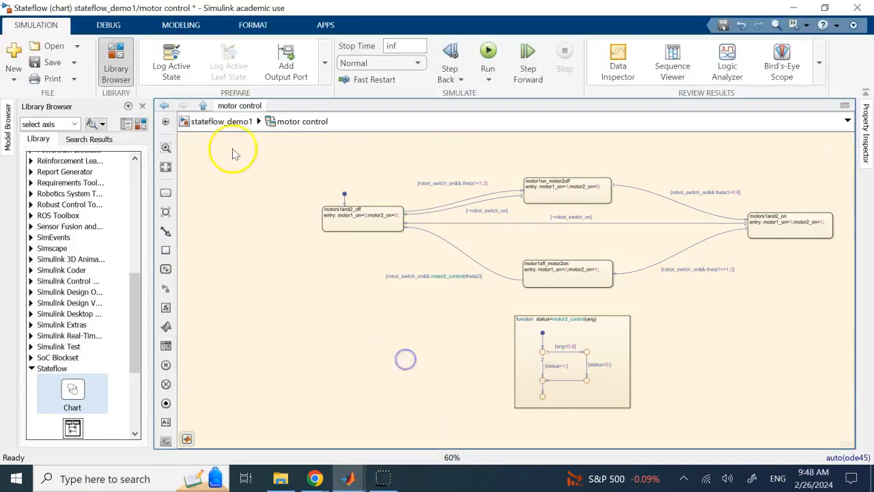
click(220, 122)
click(252, 307)
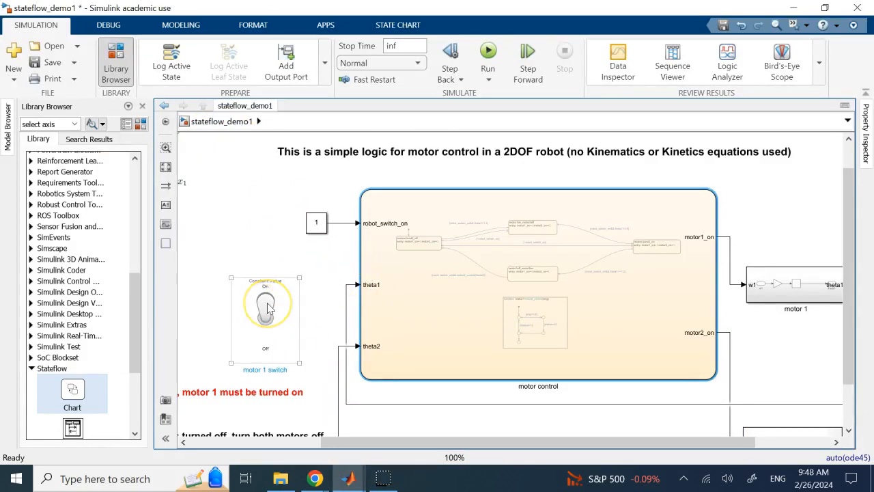
- Start the simulation from the Scope and move its window away from the toggle switch
mouse_move(348, 478)
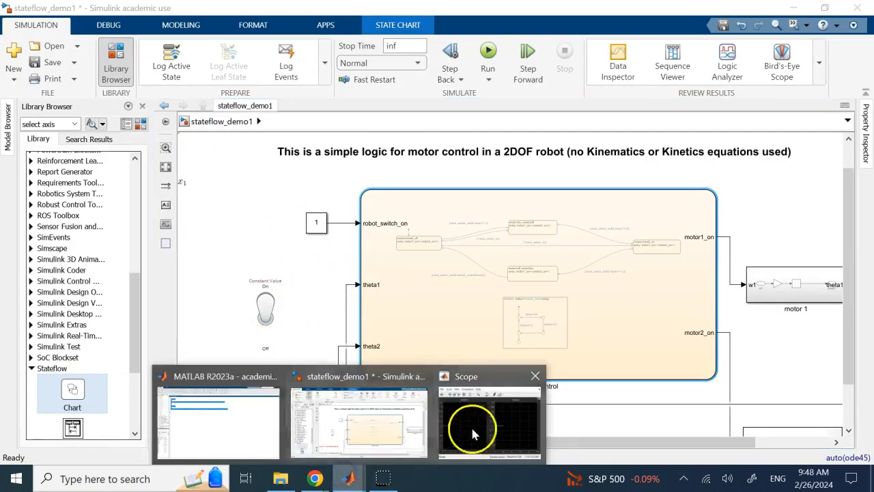
click(473, 429)
click(60, 166)
drag(143, 133, 610, 138)
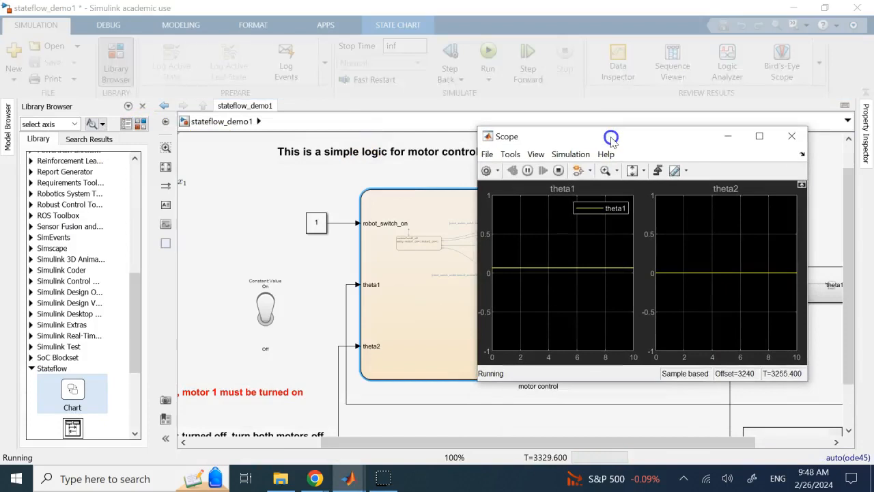
- Toggle the robot switch repeatedly during the run and bring the Scope back beside it to follow theta1 and theta2
click(264, 309)
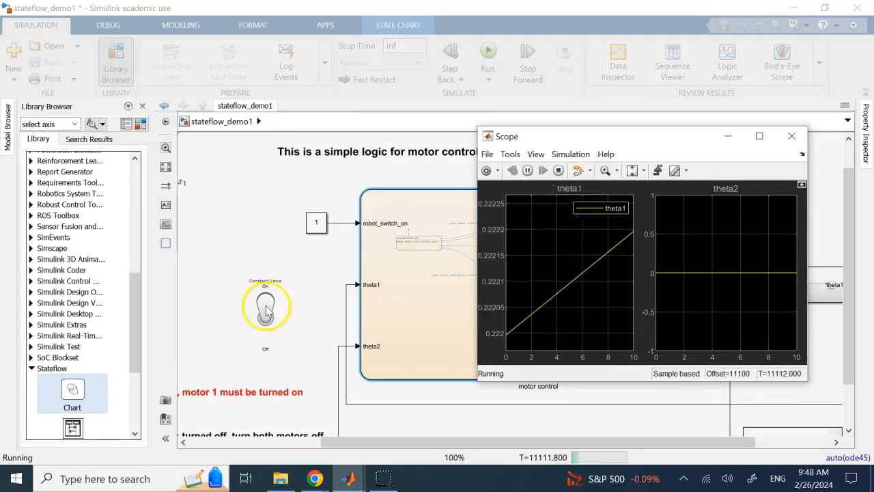
mouse_move(348, 479)
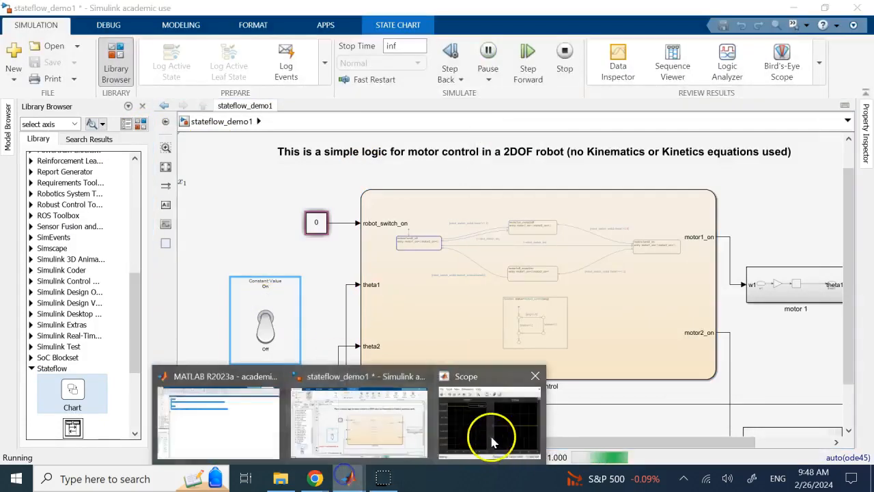
click(533, 430)
click(280, 309)
click(270, 307)
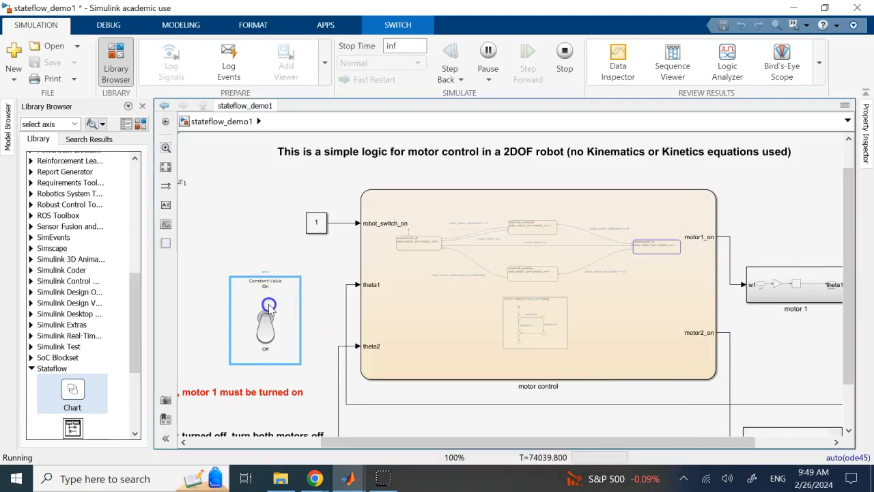
mouse_move(348, 479)
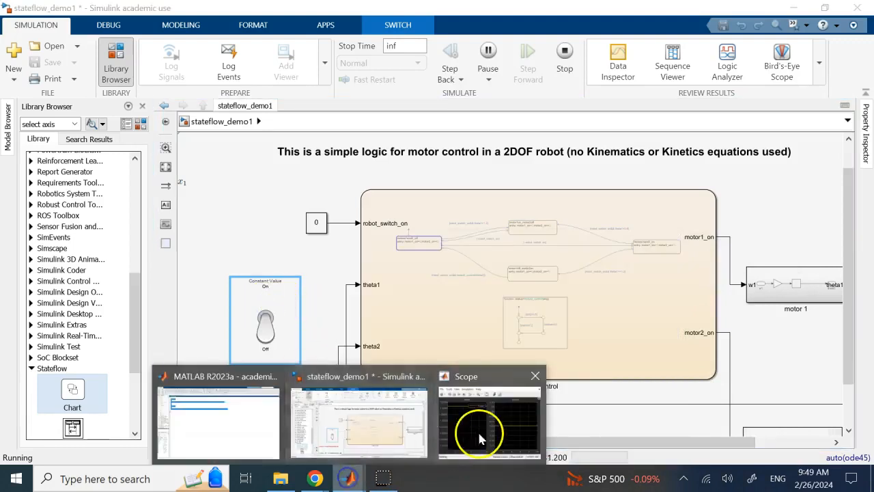
click(481, 432)
drag(563, 248, 692, 159)
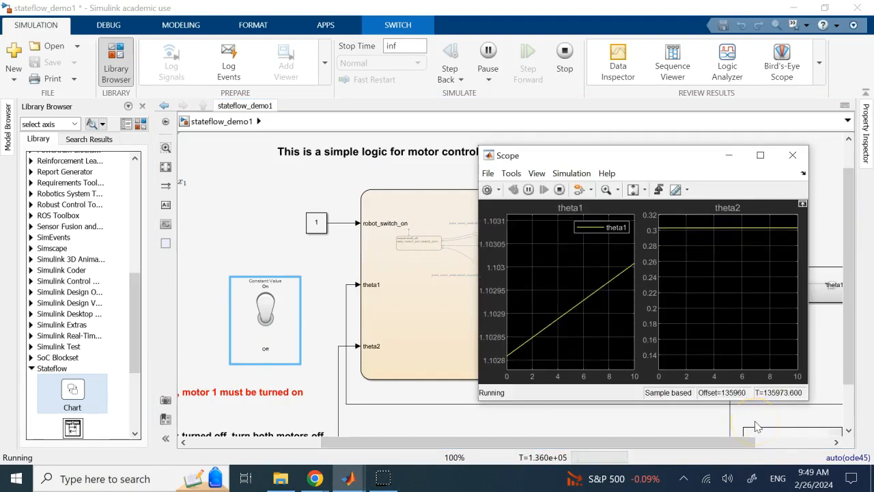
- Switch the robot off and on again while following the chart and Scope, leave it off and stop the simulation
click(255, 303)
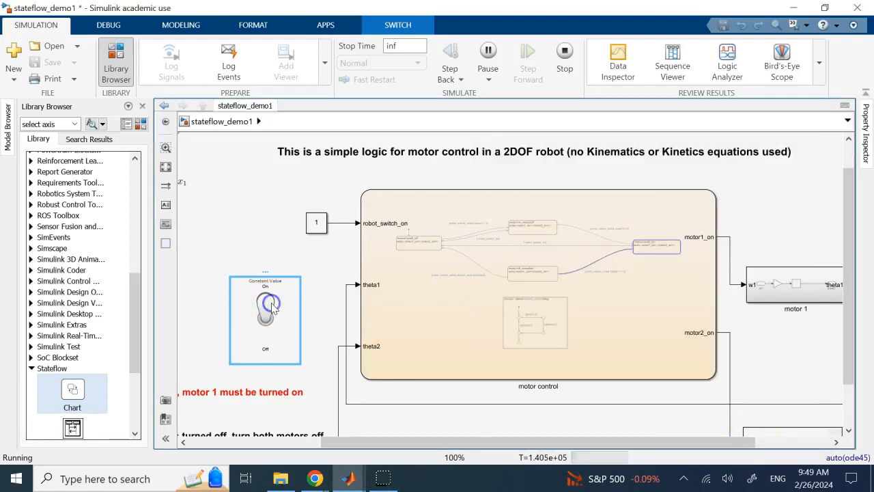
click(269, 310)
click(551, 200)
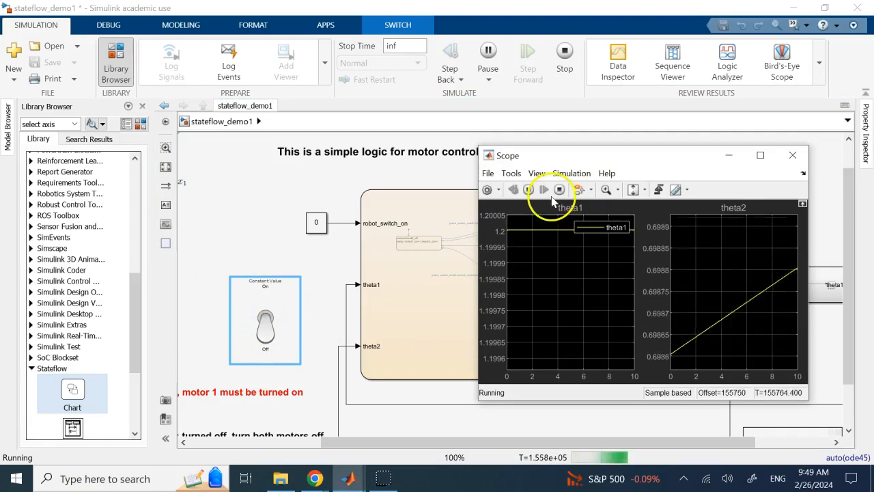
click(280, 334)
click(273, 328)
click(567, 52)
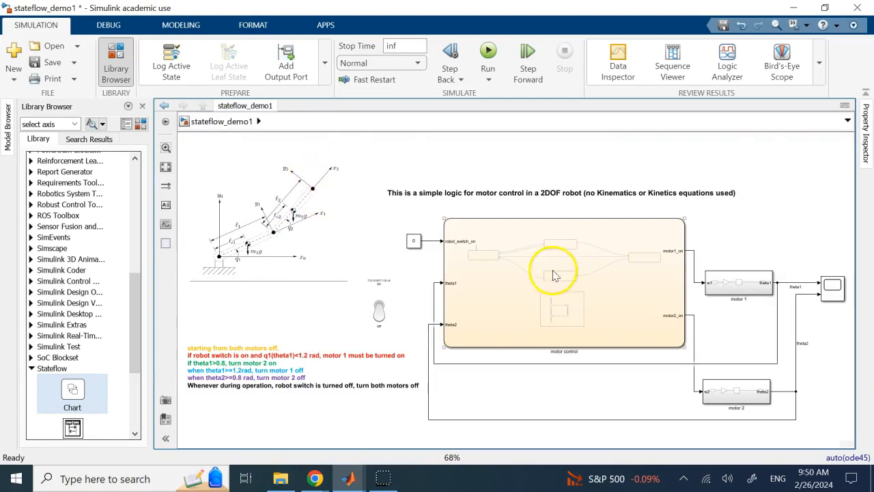
- Open the motor control chart from the top level of stateflow_demo1 with its whole logic in view
double_click(592, 289)
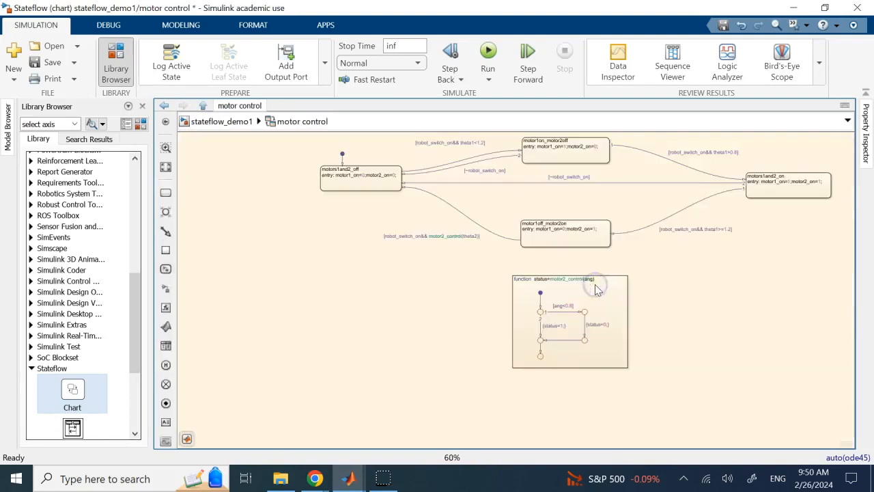
scroll(590, 260, down, 2)
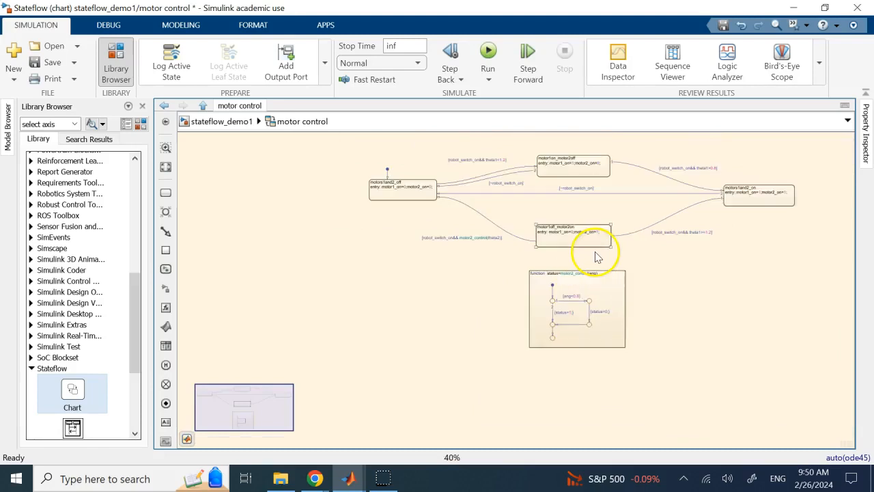
scroll(595, 256, up, 1)
scroll(599, 253, down, 1)
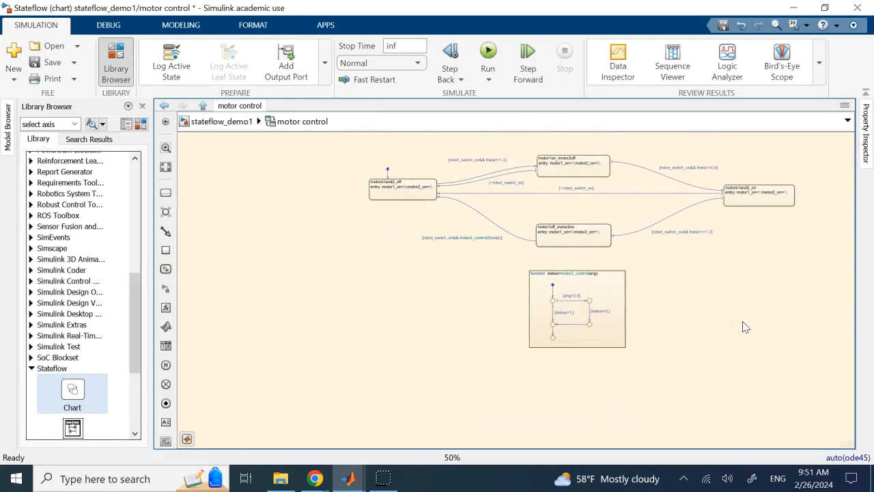
- Enclose all the states, transitions and the motor2_control function in one box
drag(332, 138, 818, 377)
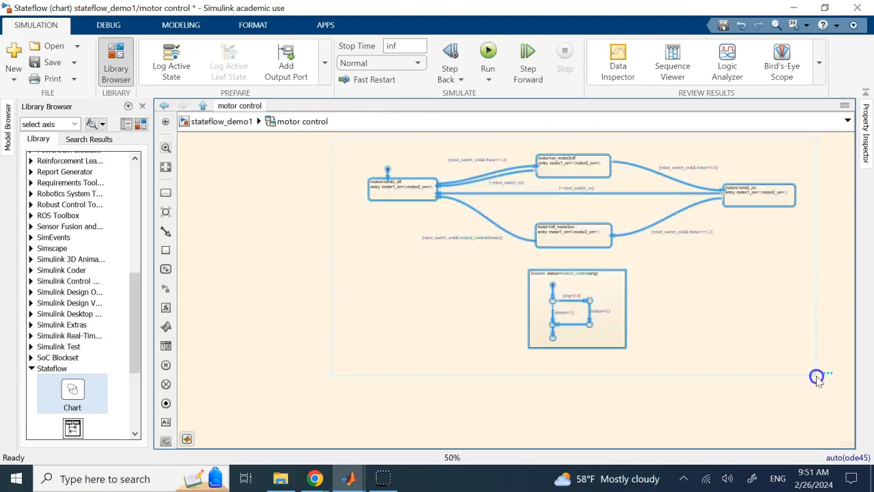
mouse_move(823, 373)
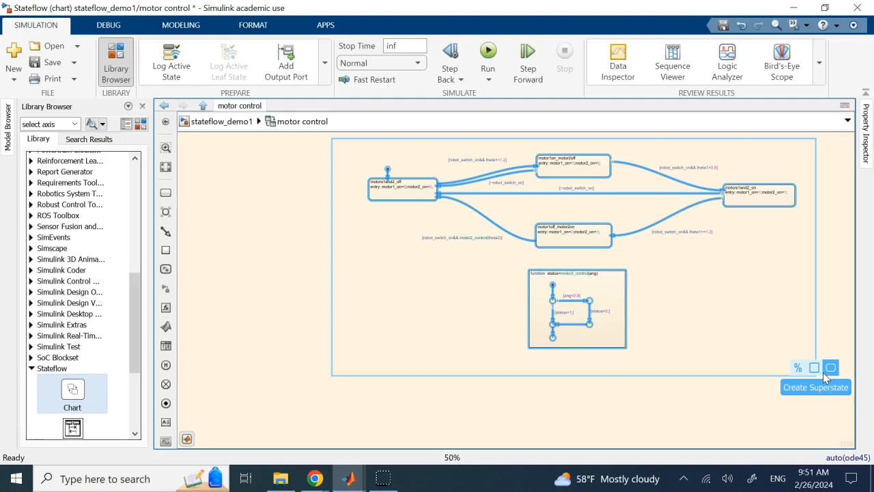
click(831, 367)
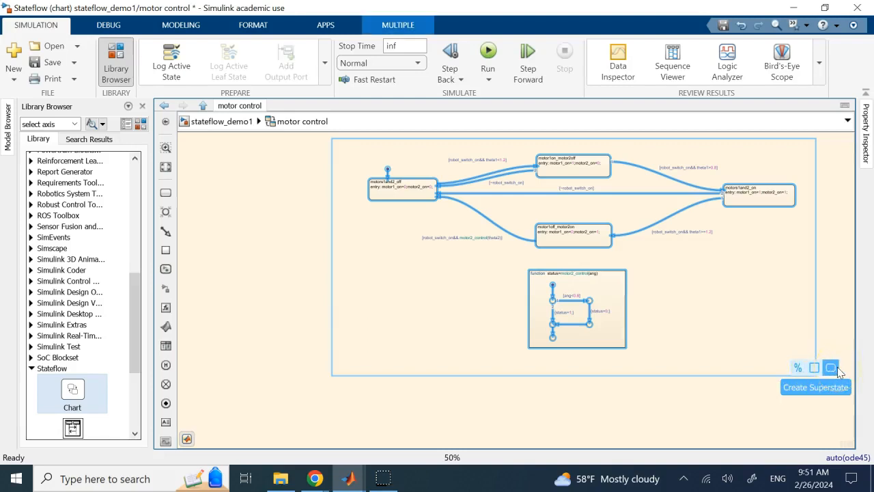
click(814, 368)
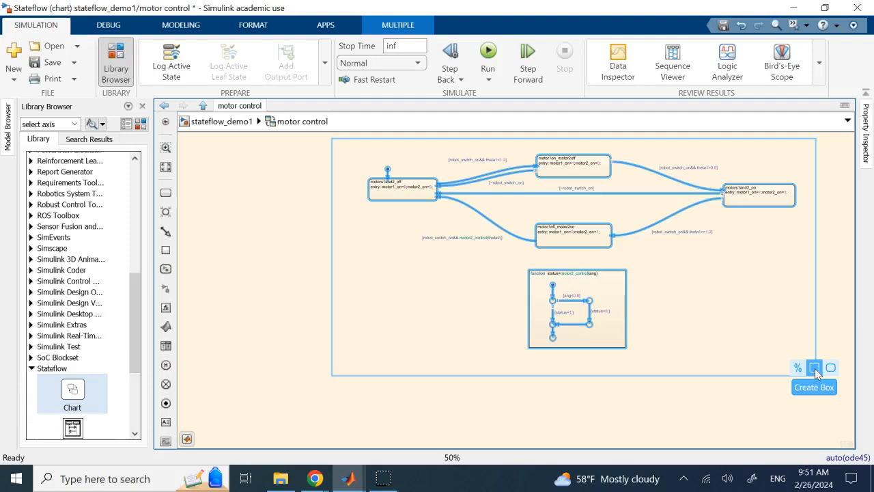
click(830, 369)
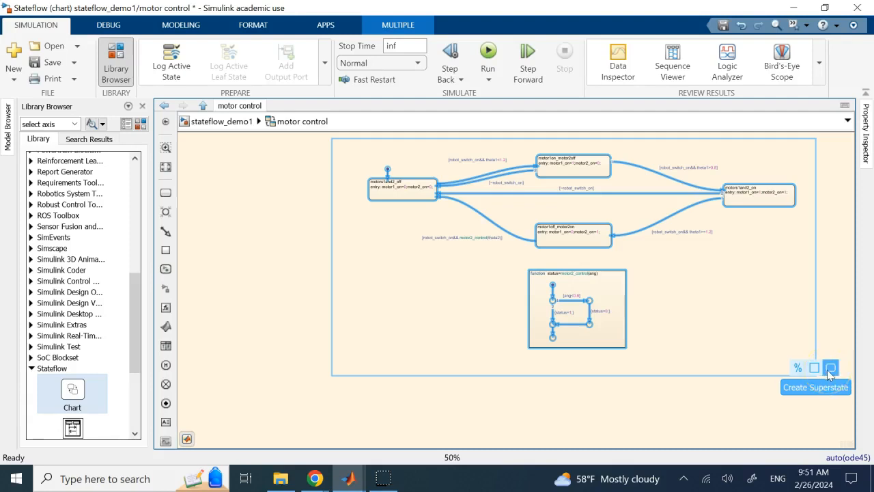
click(814, 369)
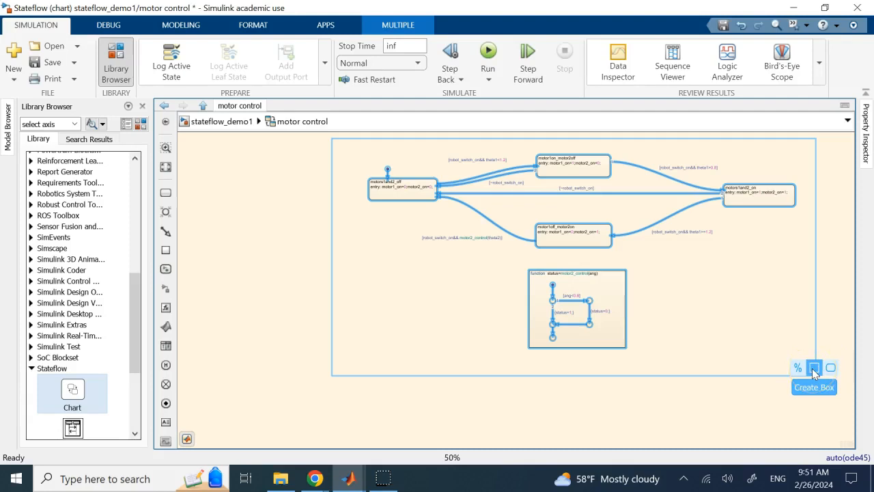
click(799, 369)
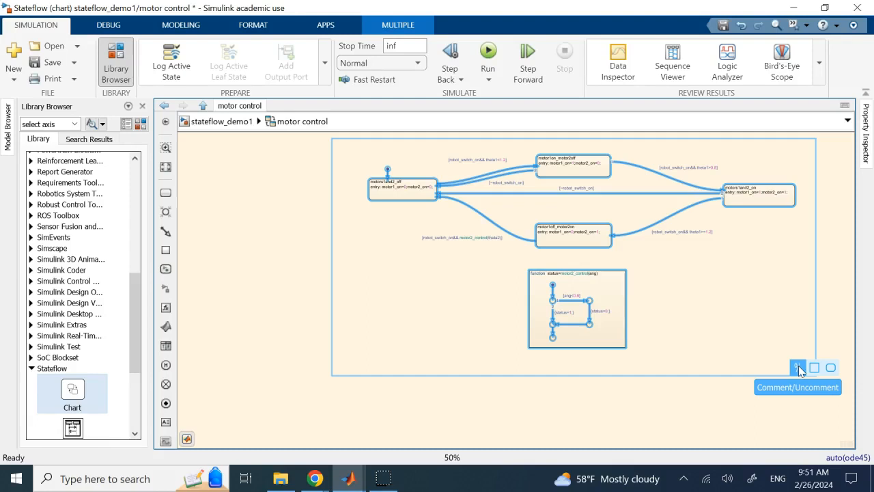
click(815, 368)
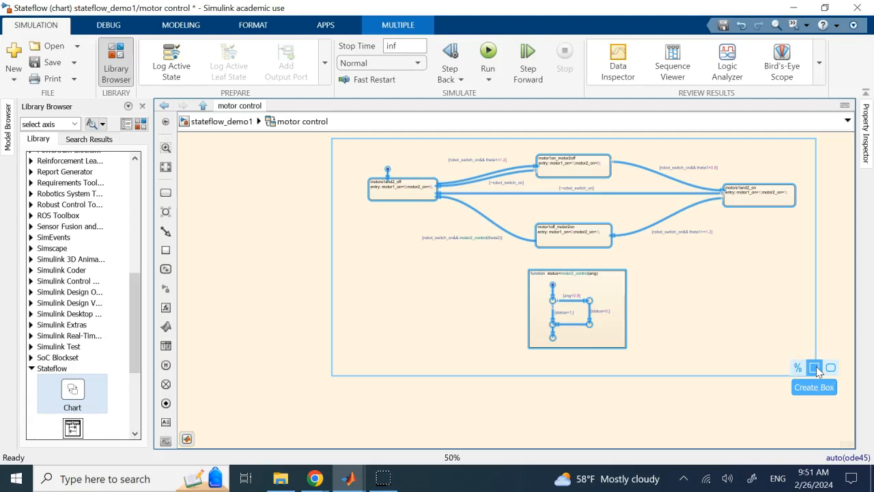
click(816, 369)
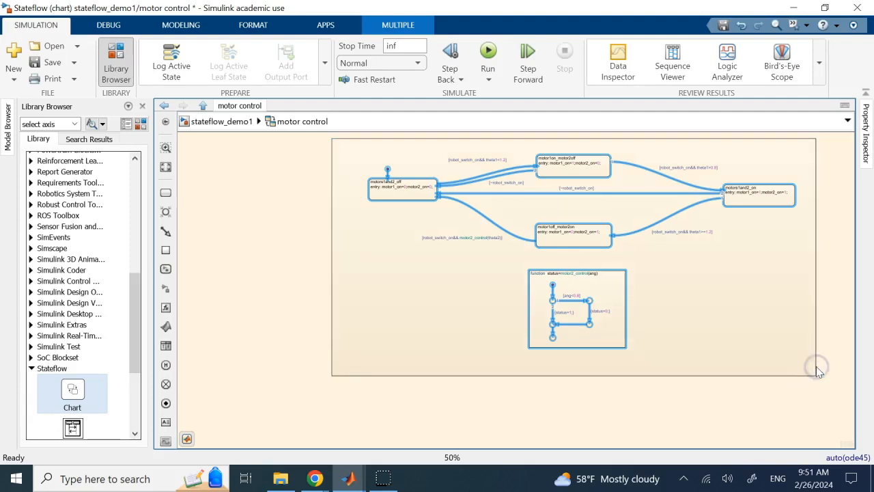
- Move the new box sideways in the chart together with the motor logic inside it, and deselect it
click(724, 431)
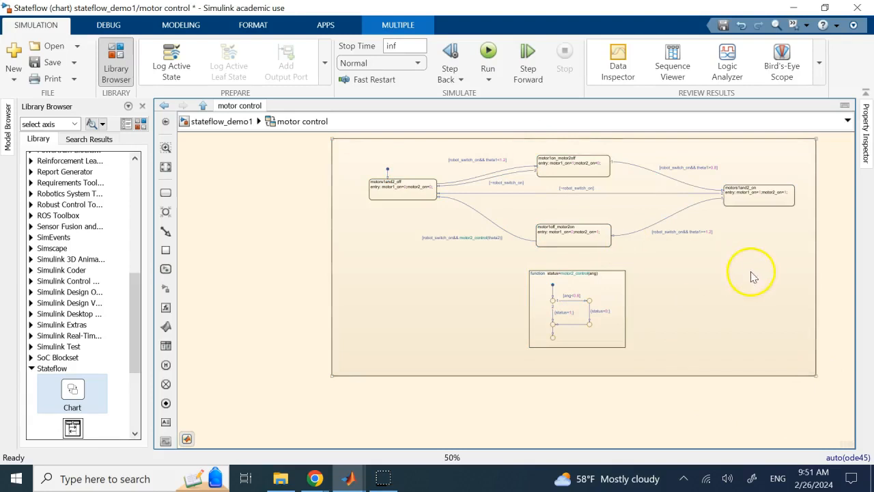
click(692, 182)
drag(693, 183, 632, 183)
scroll(650, 217, down, 1)
scroll(651, 217, down, 2)
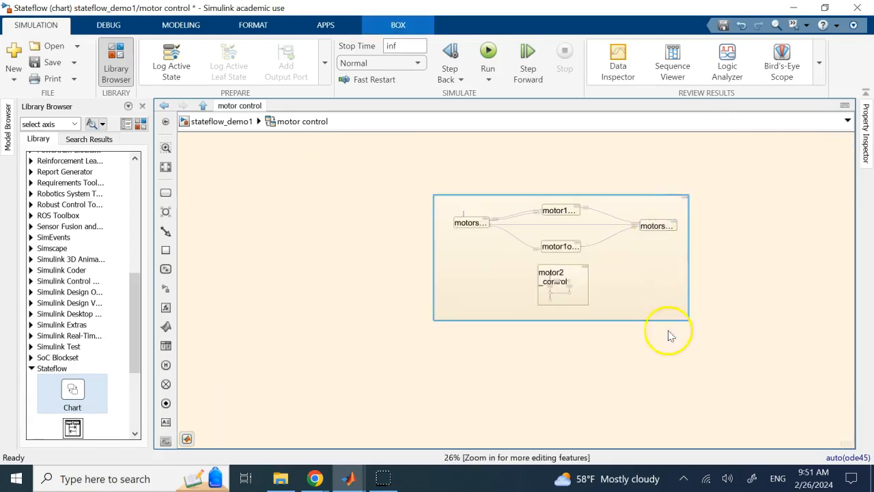
click(628, 198)
click(277, 331)
drag(262, 243, 281, 273)
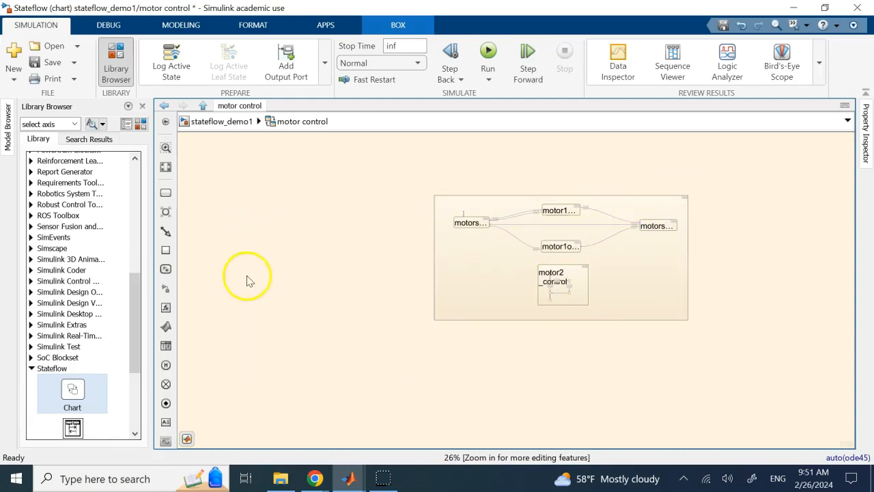
- Draw a second, empty box below the box that contains the motor logic
click(165, 250)
drag(346, 342, 586, 414)
click(673, 402)
click(509, 369)
click(619, 367)
click(548, 367)
click(628, 394)
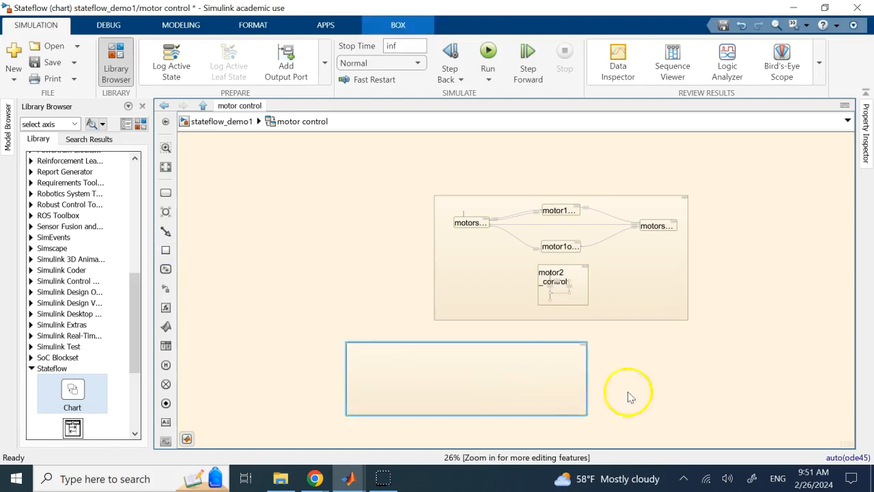
- Move the box with the motor logic up and to the left so it sits above the empty box
click(639, 276)
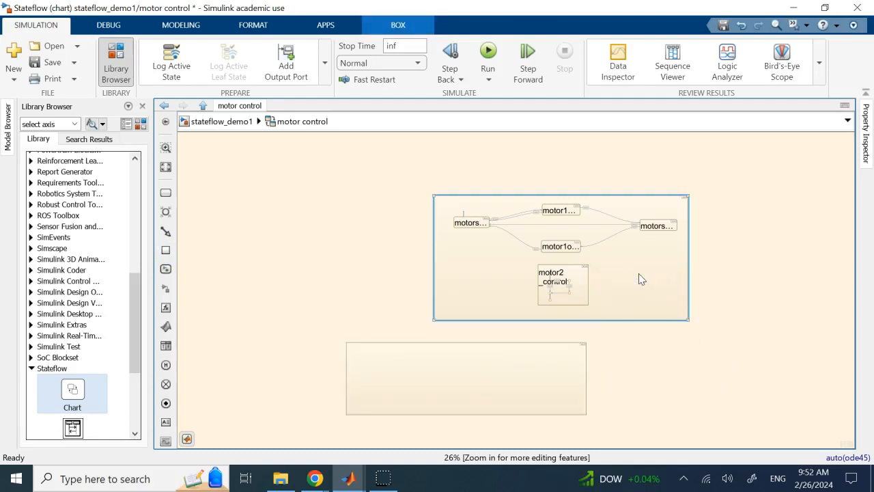
click(638, 269)
click(664, 361)
click(530, 367)
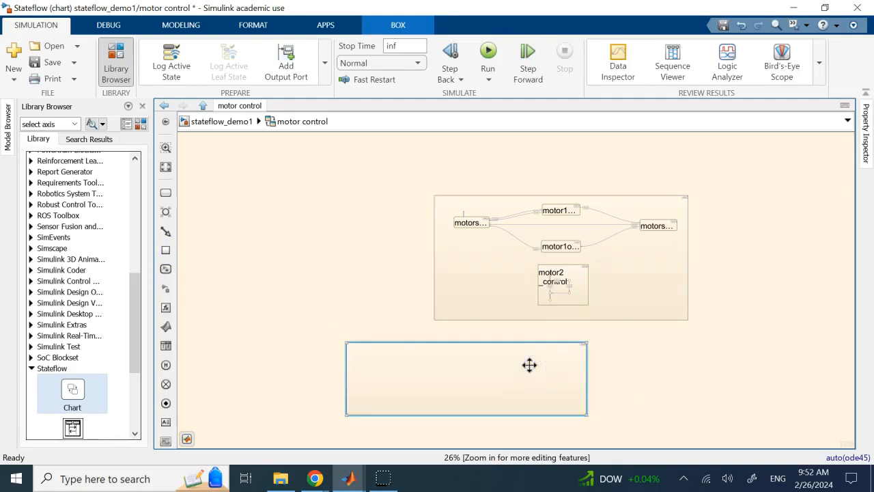
drag(637, 276, 573, 254)
drag(610, 197, 532, 181)
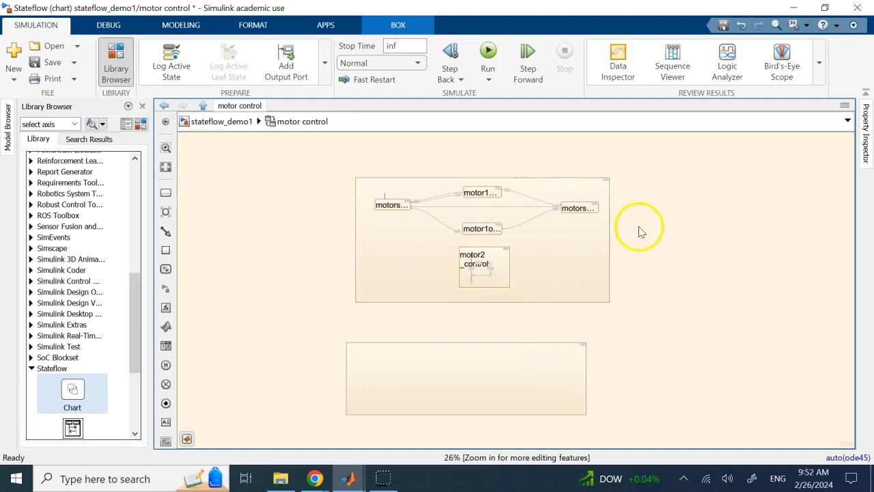
- Convert the box that contains the motor logic into a subchart
scroll(451, 153, up, 5)
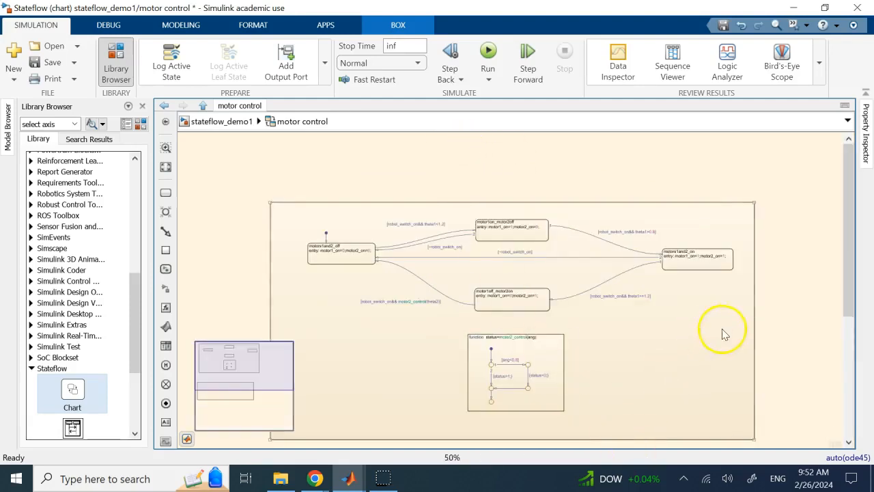
scroll(724, 333, down, 1)
click(716, 321)
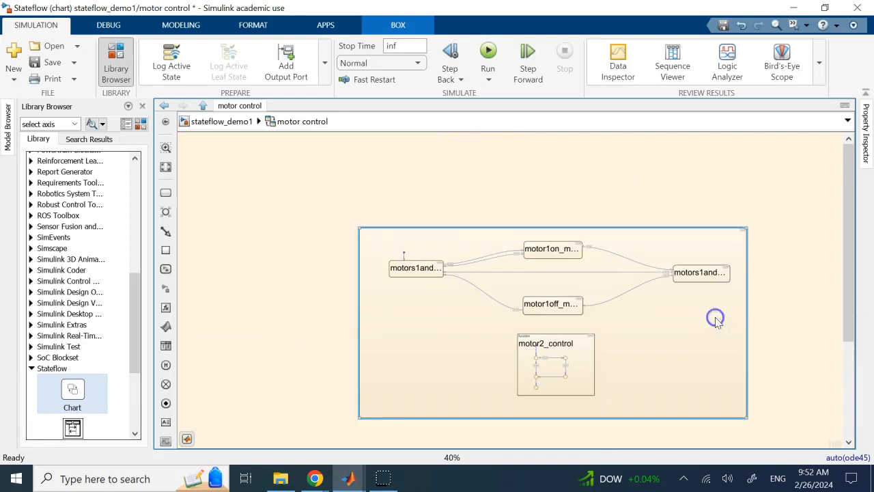
right_click(716, 321)
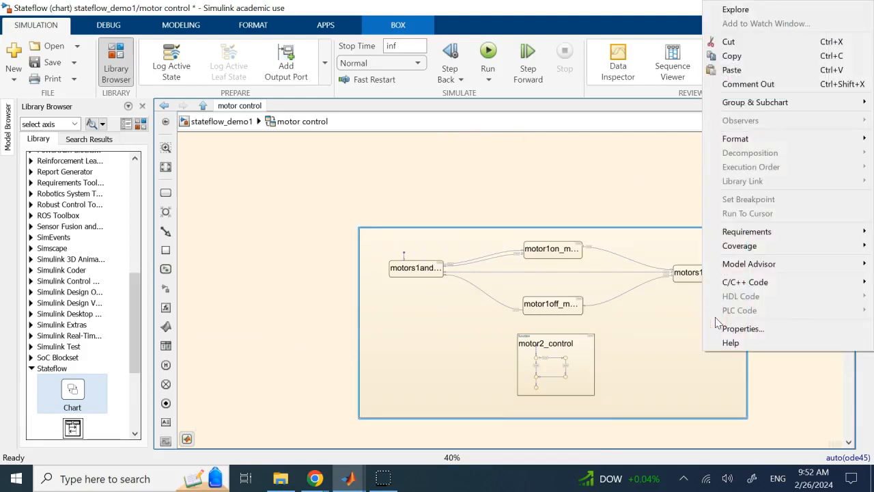
mouse_move(752, 103)
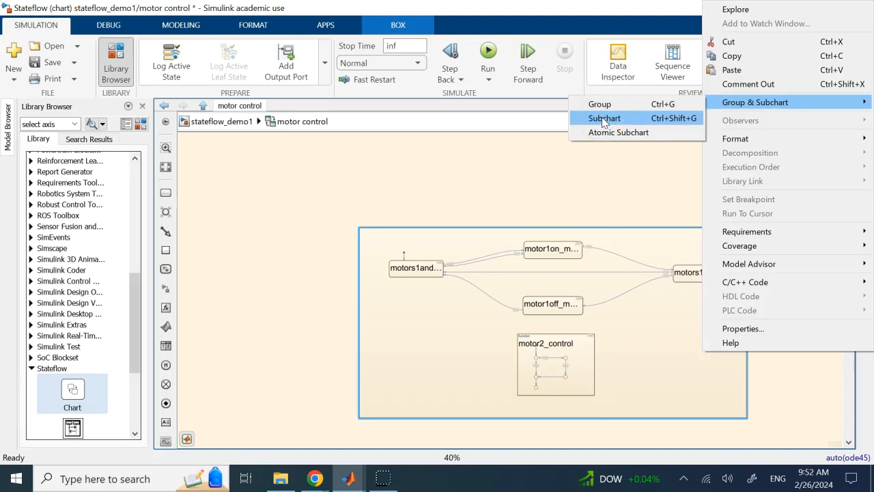
click(603, 119)
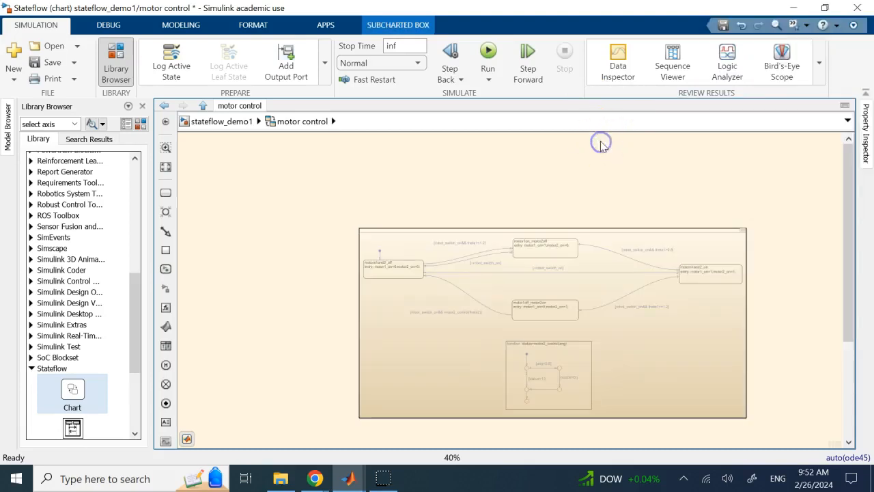
- View the motor control block at the top level of stateflow_demo1, and reopen its chart down into the subcharted box
click(220, 121)
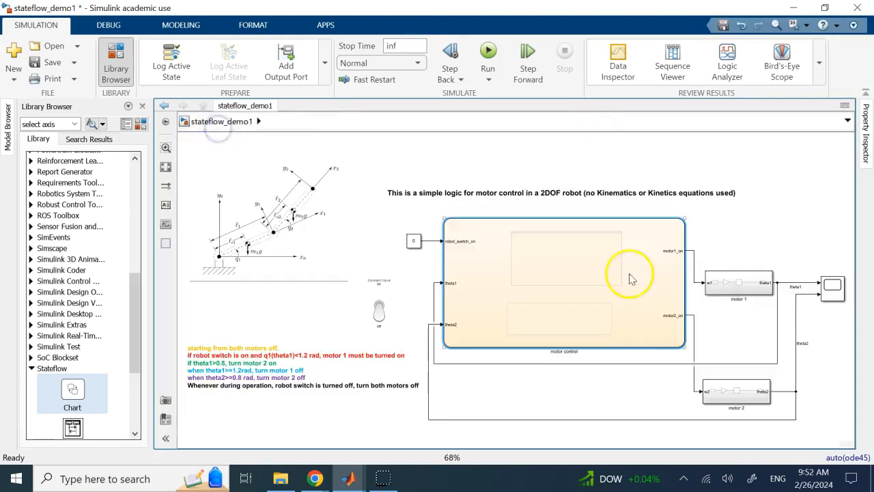
scroll(566, 279, up, 5)
click(817, 197)
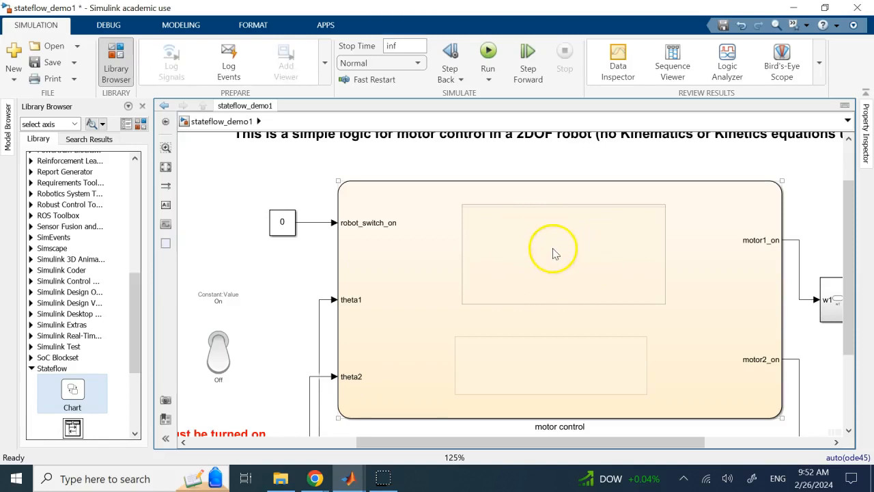
double_click(555, 253)
double_click(644, 336)
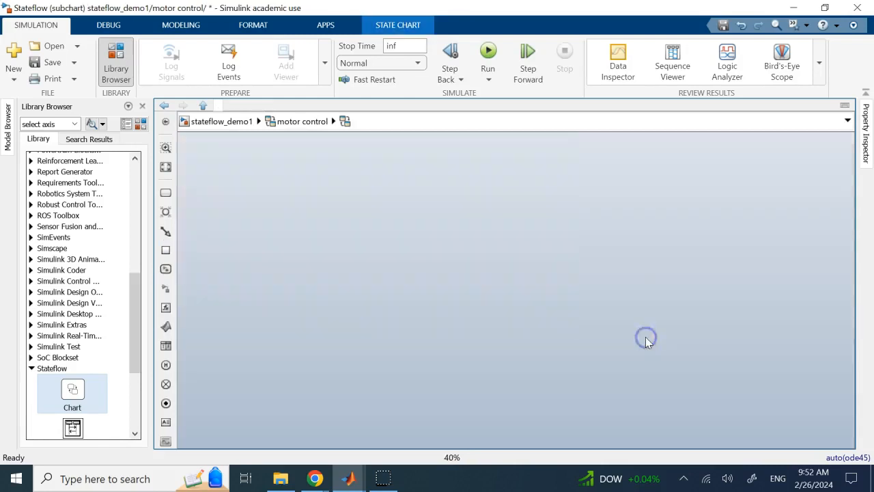
- Examine the motor control hierarchy across the top level, the chart and the contents of the subcharted box
click(303, 121)
double_click(635, 316)
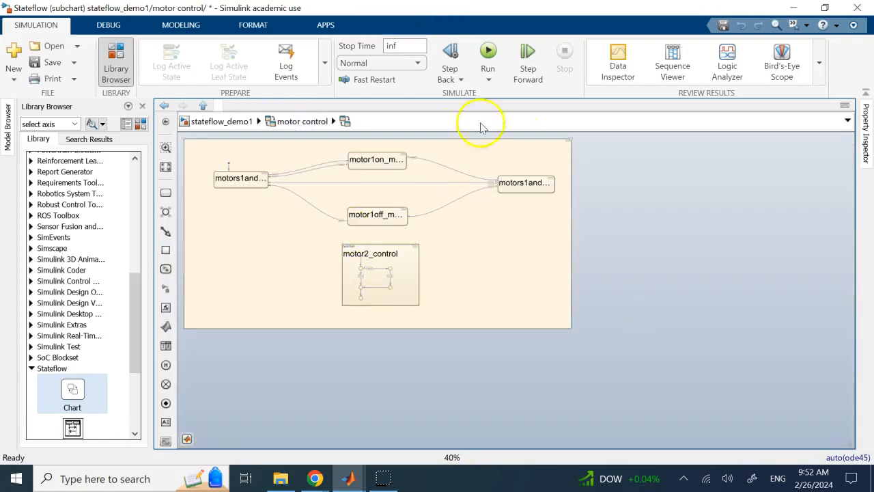
click(232, 123)
click(649, 286)
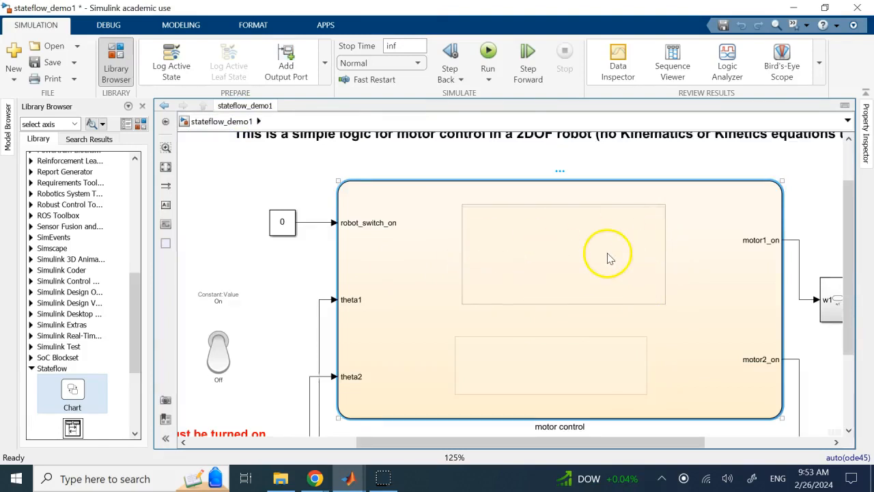
double_click(684, 272)
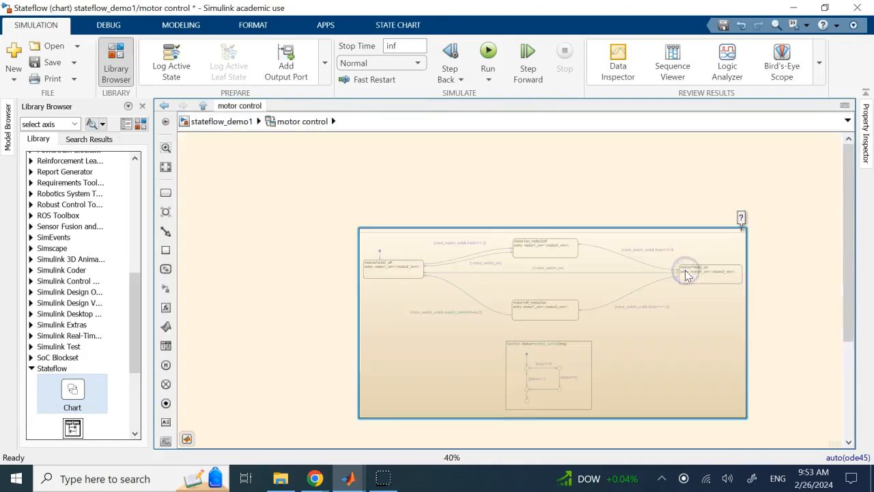
scroll(707, 390, up, 2)
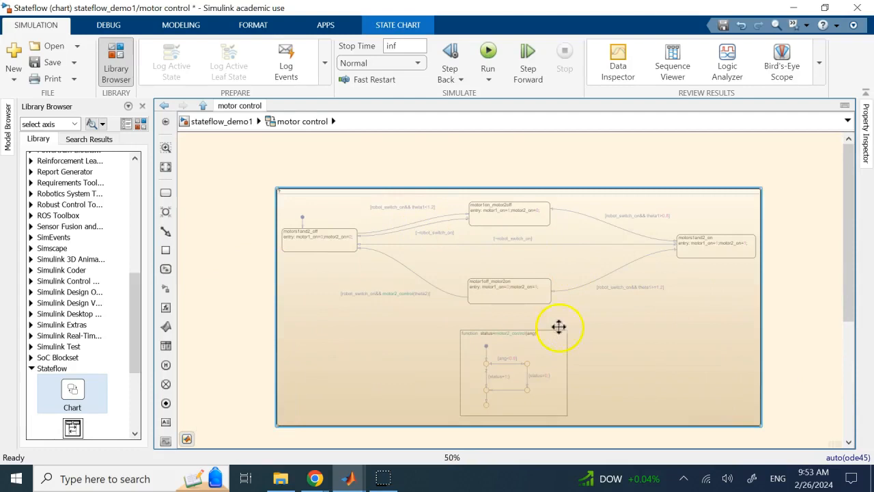
double_click(679, 313)
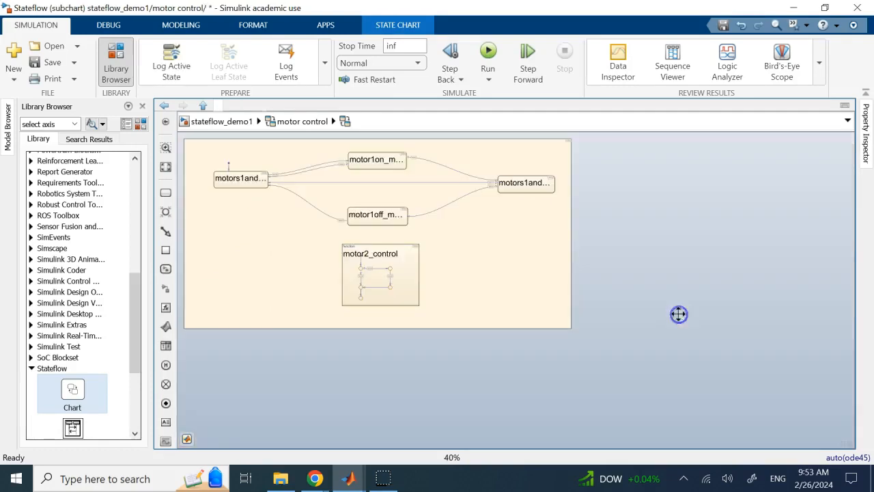
scroll(342, 221, up, 1)
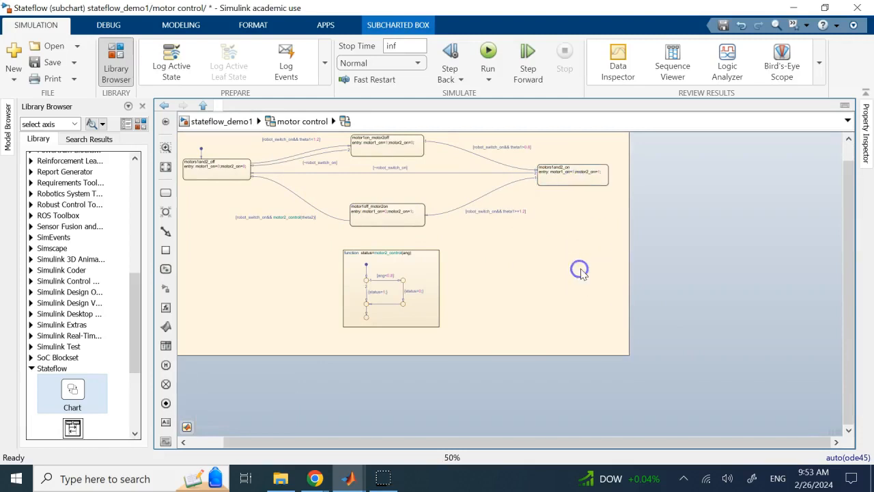
- Delete the empty box below the subcharted motor logic box in the motor control chart
click(213, 121)
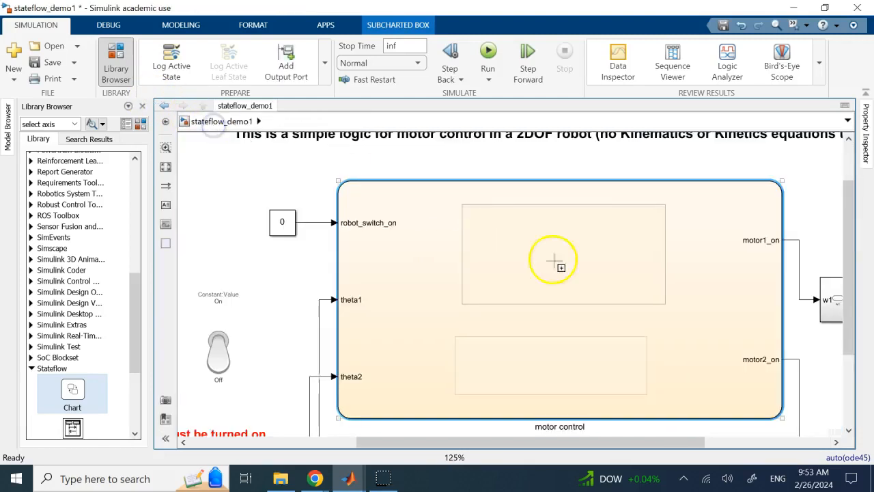
double_click(722, 240)
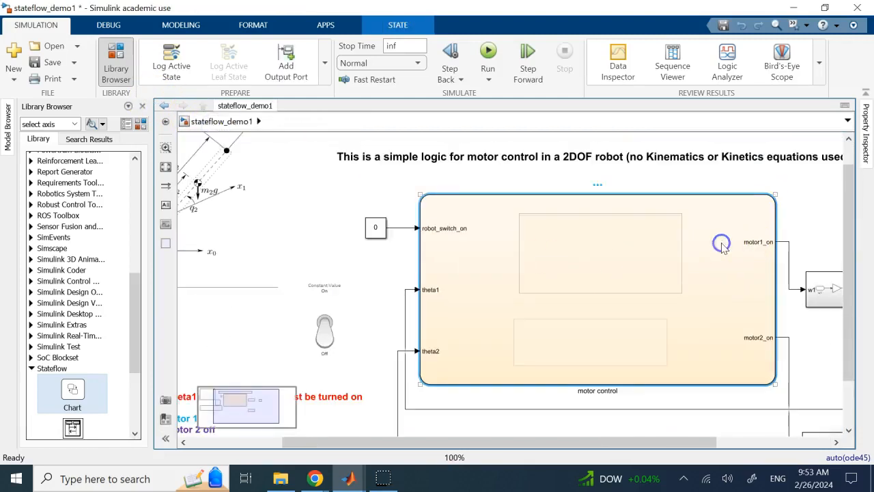
double_click(788, 300)
click(598, 368)
key(Delete)
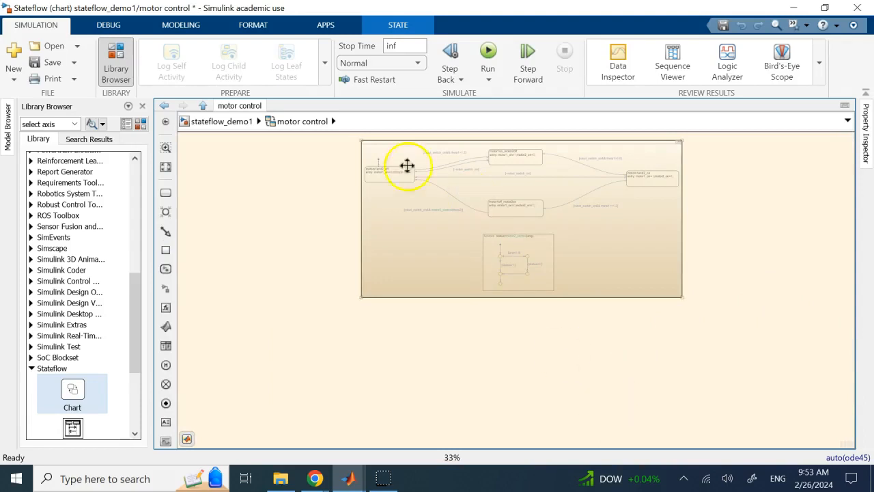
click(487, 149)
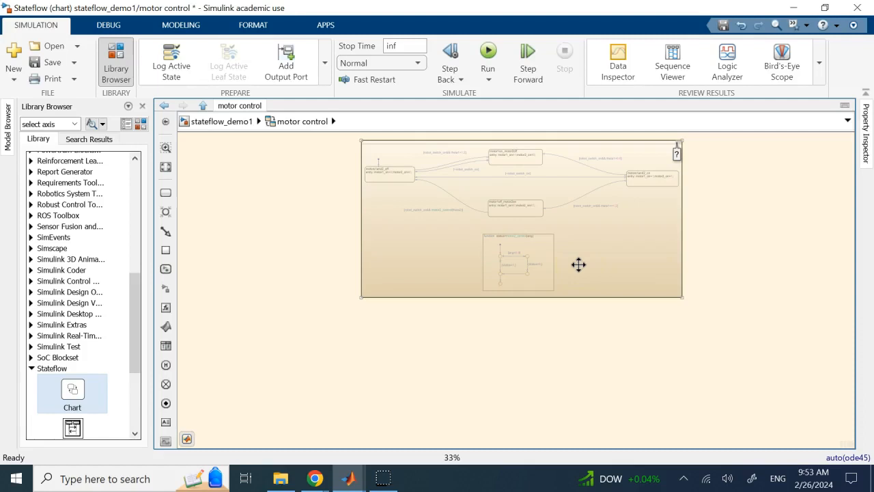
click(756, 246)
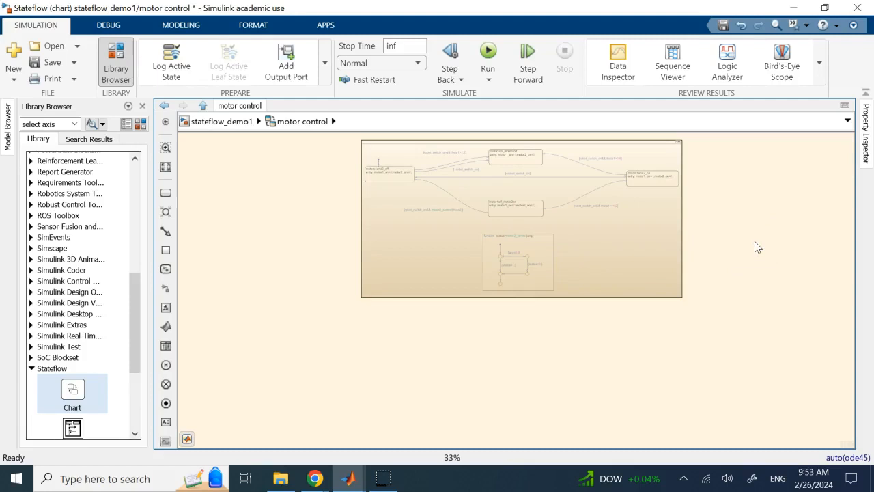
click(263, 216)
right_click(239, 230)
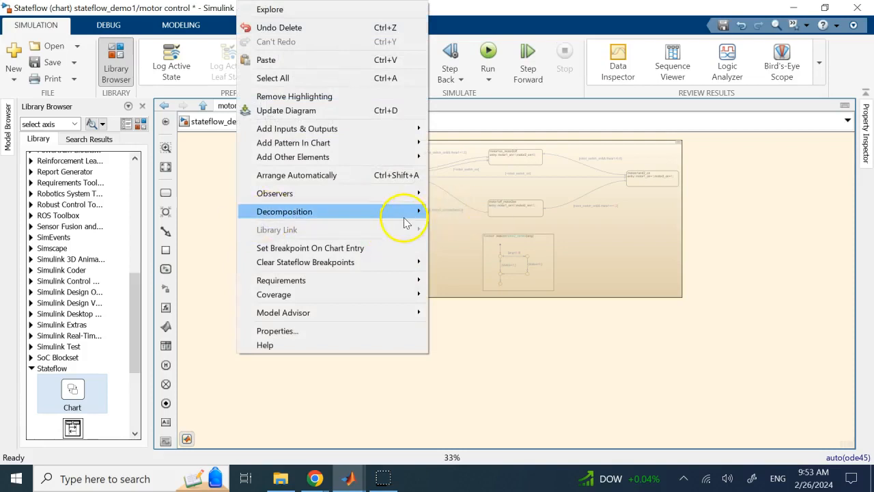
mouse_move(404, 214)
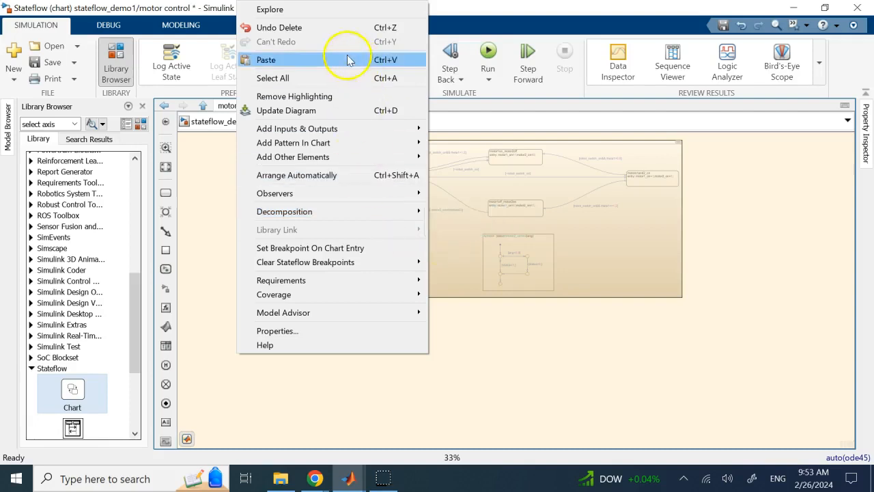
click(627, 391)
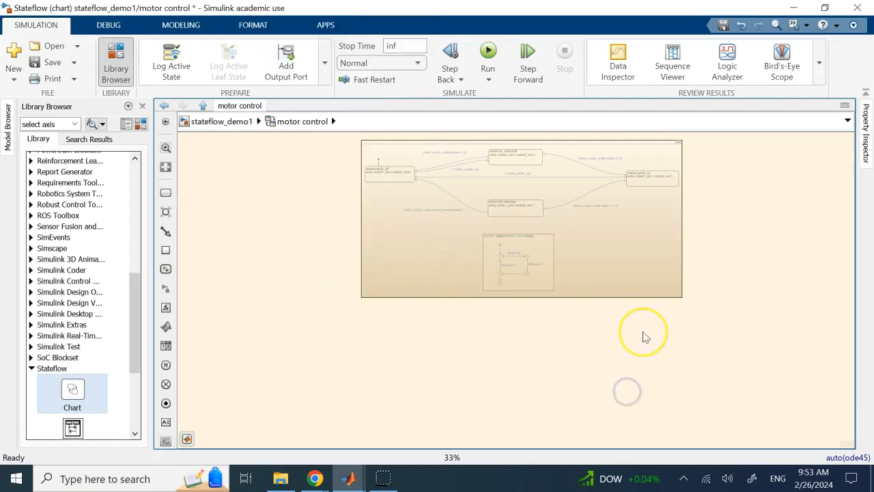
click(527, 199)
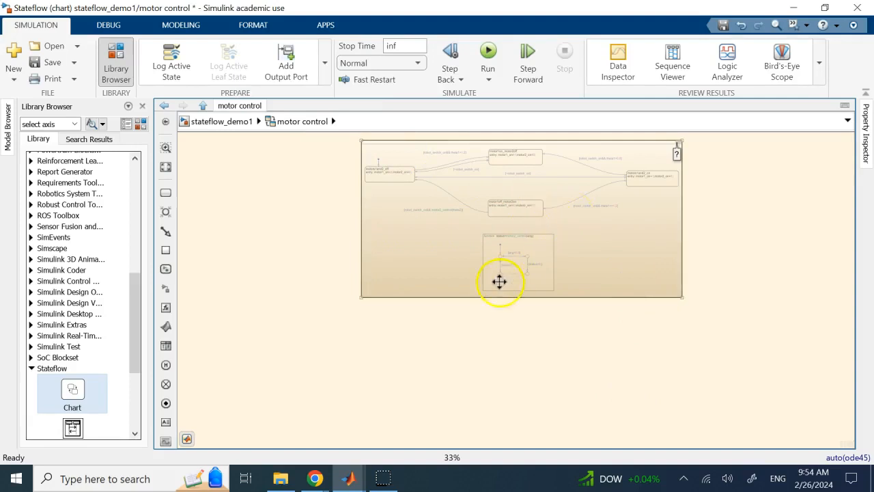
- Return to the top level of stateflow_demo1 and view the whole model with its title annotation
click(221, 122)
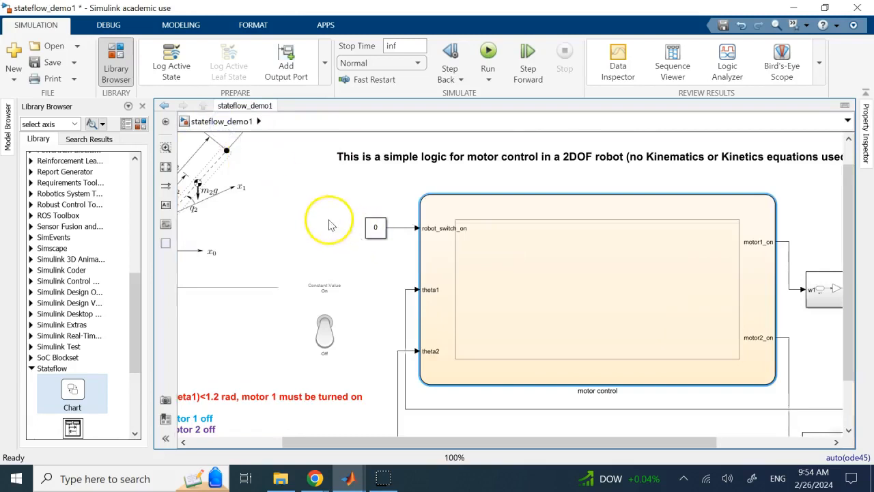
key(space)
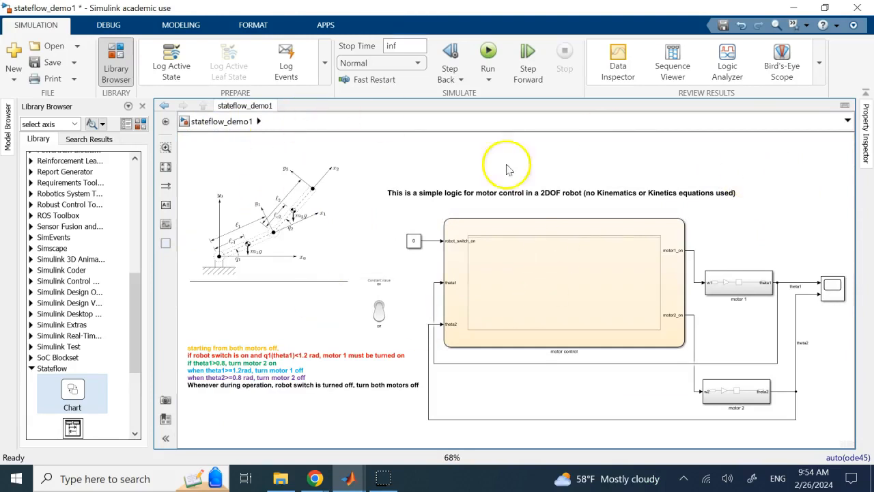
click(521, 262)
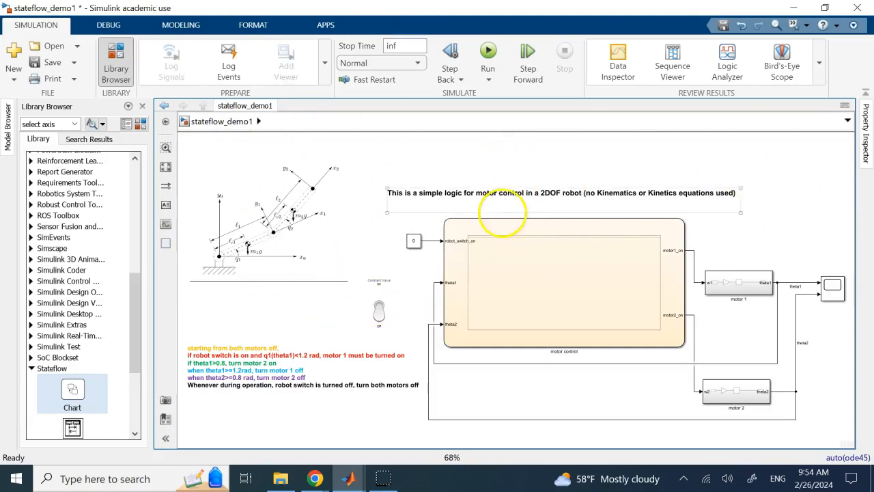
click(520, 152)
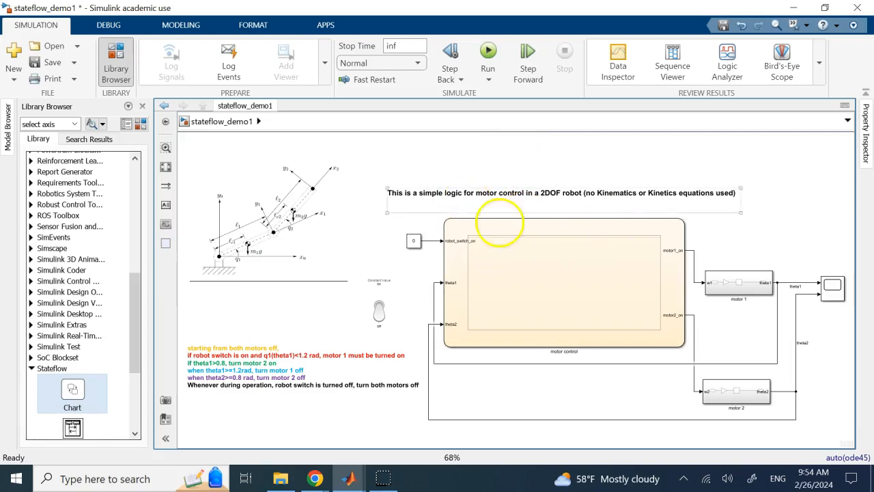
click(641, 186)
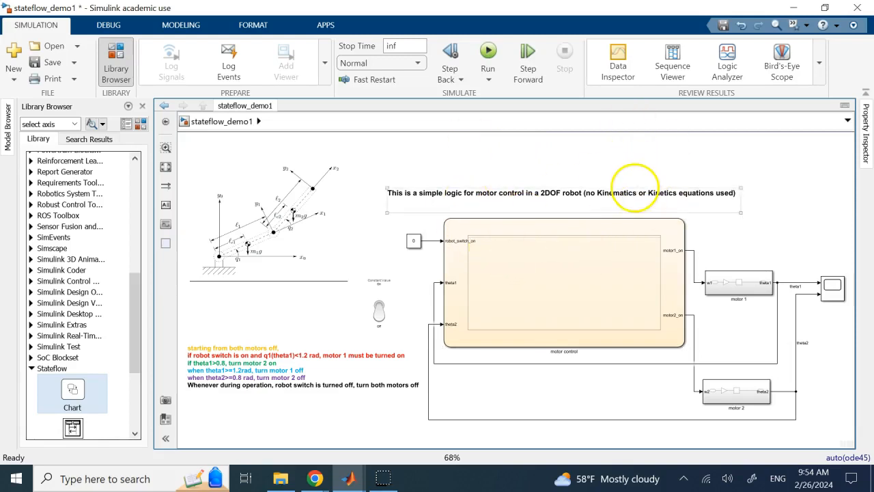